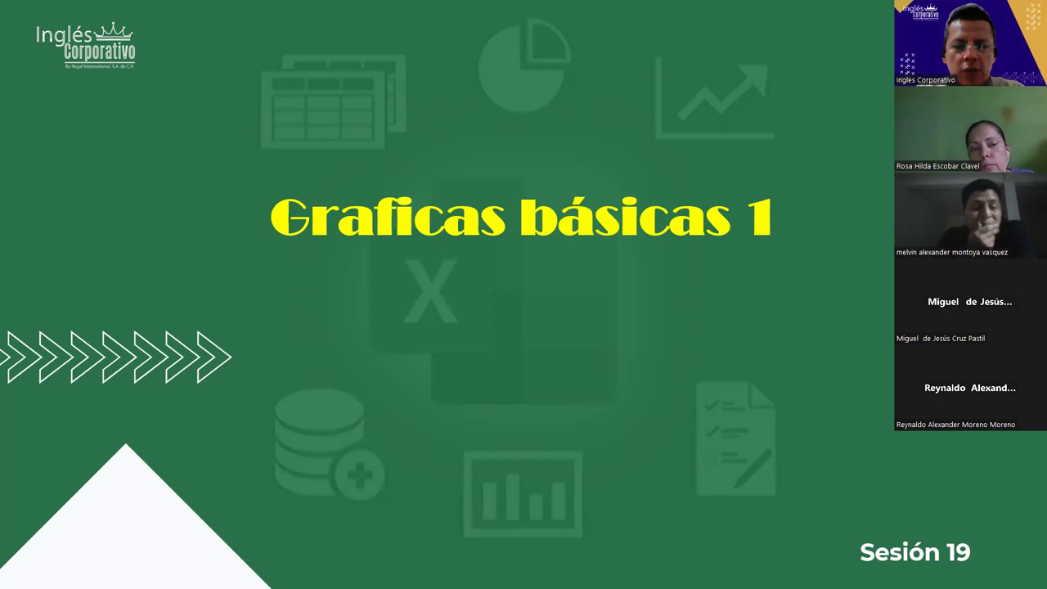
Advance to the Objetivo slide, then switch to the blank Excel workbook Libro3
click(438, 358)
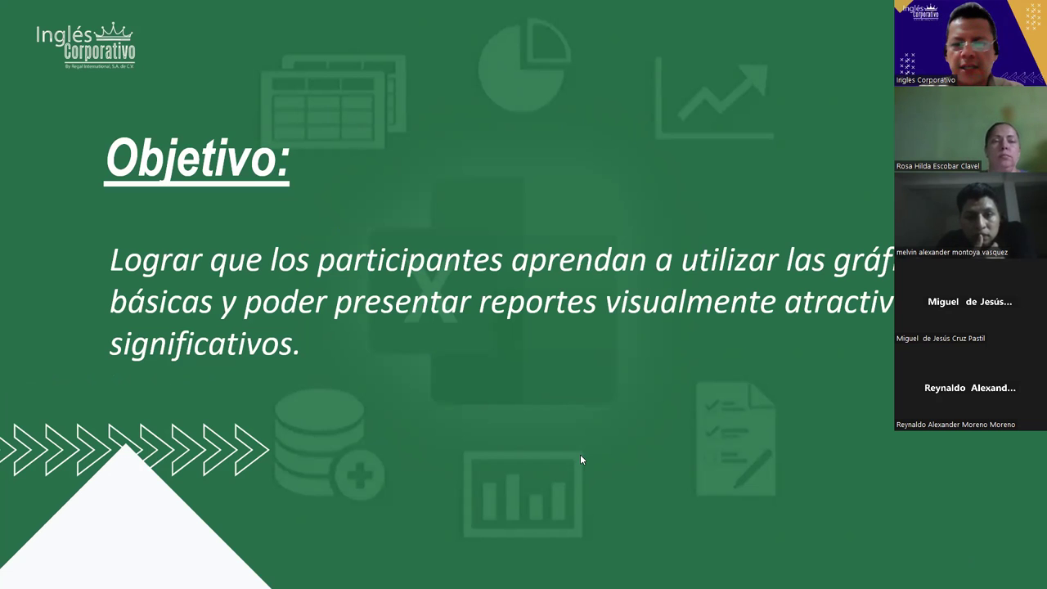
key(alt+Tab)
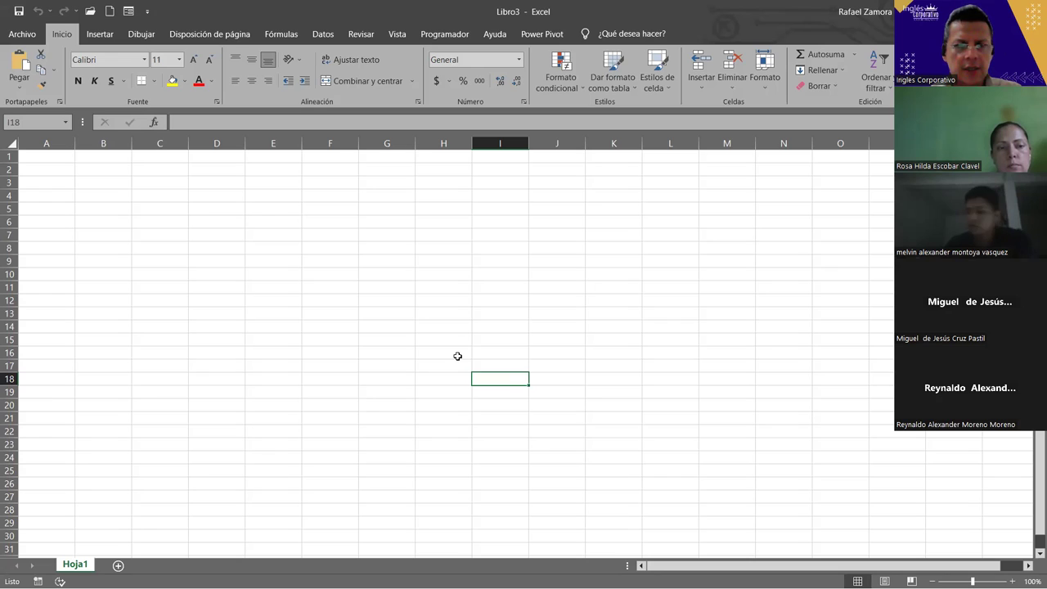
Bring Libro3 into focus, select cells D5, C5, E8 and C6, and show the Insertar options
click(459, 359)
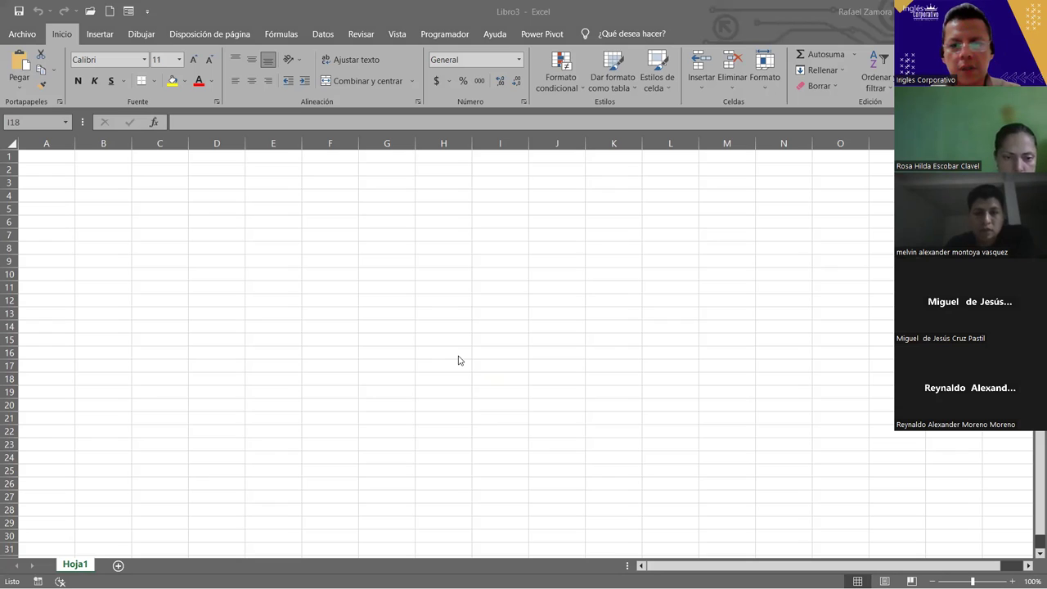
click(286, 269)
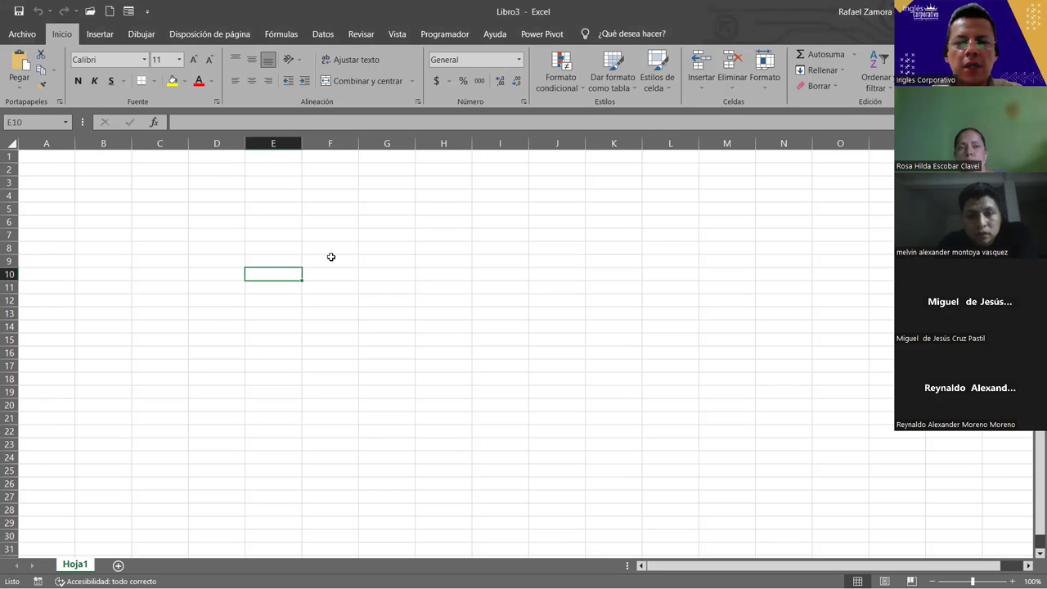
click(235, 206)
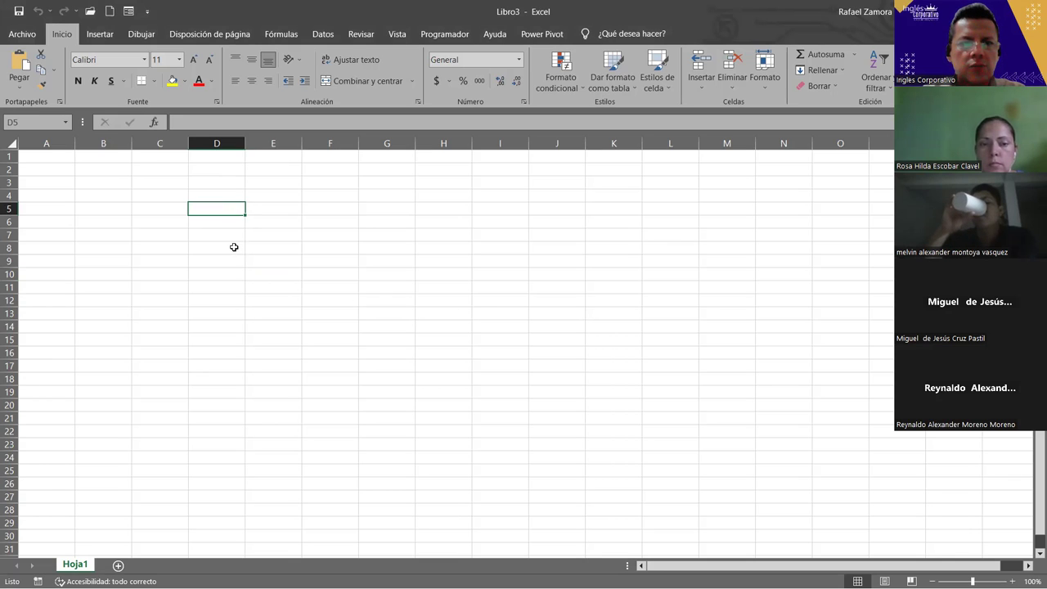
click(160, 213)
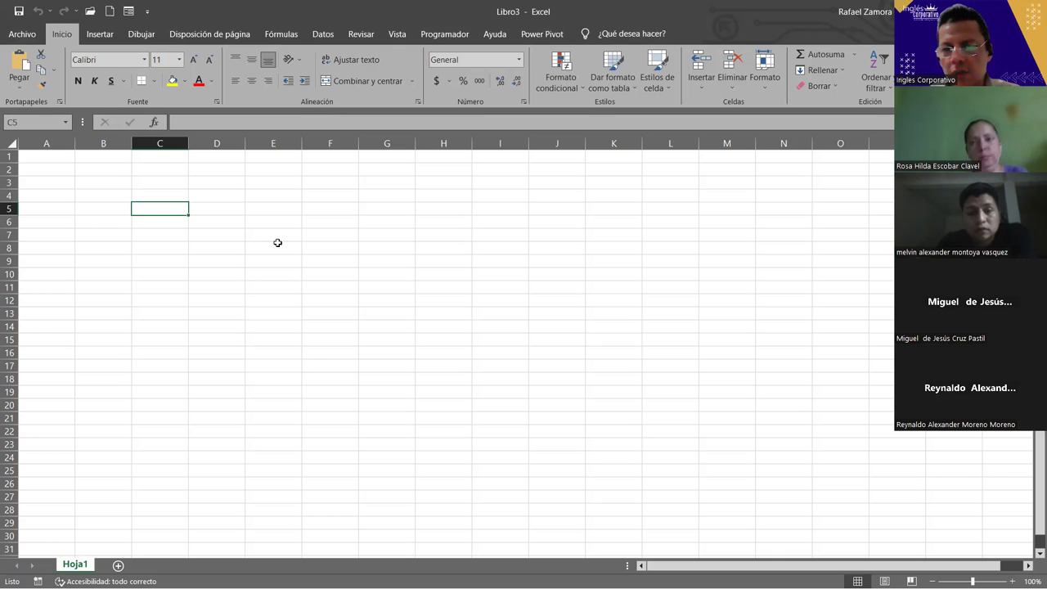
click(272, 244)
click(183, 221)
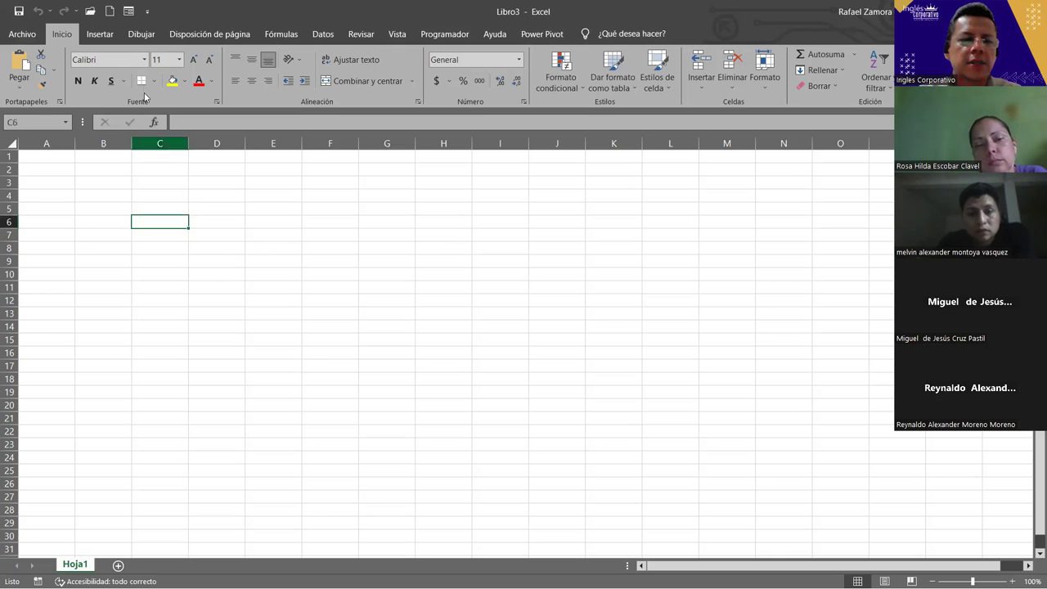
click(110, 37)
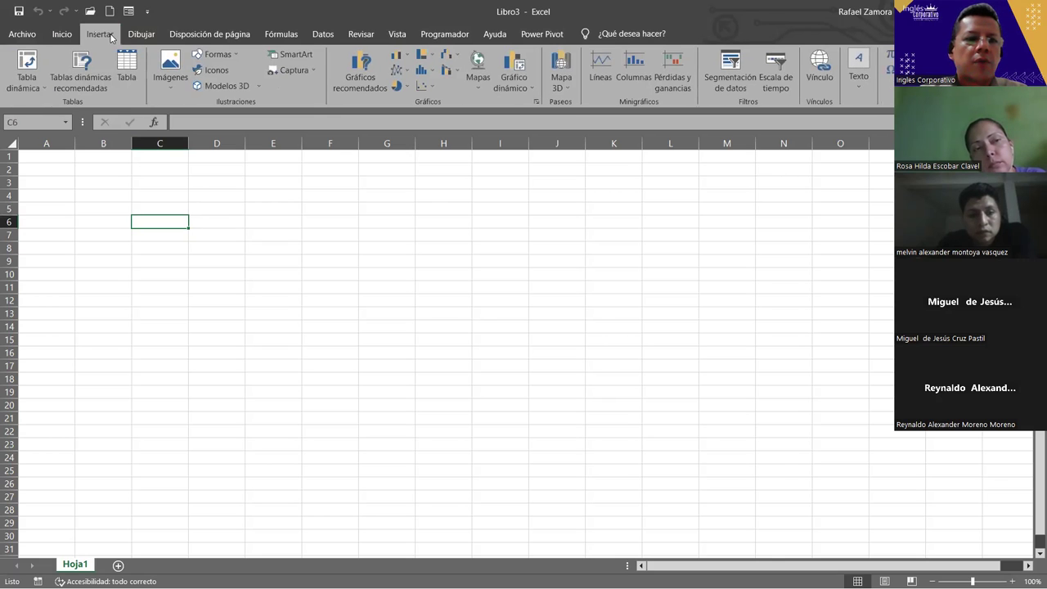
Draw a smiley face and a sun from the Formas gallery
click(232, 54)
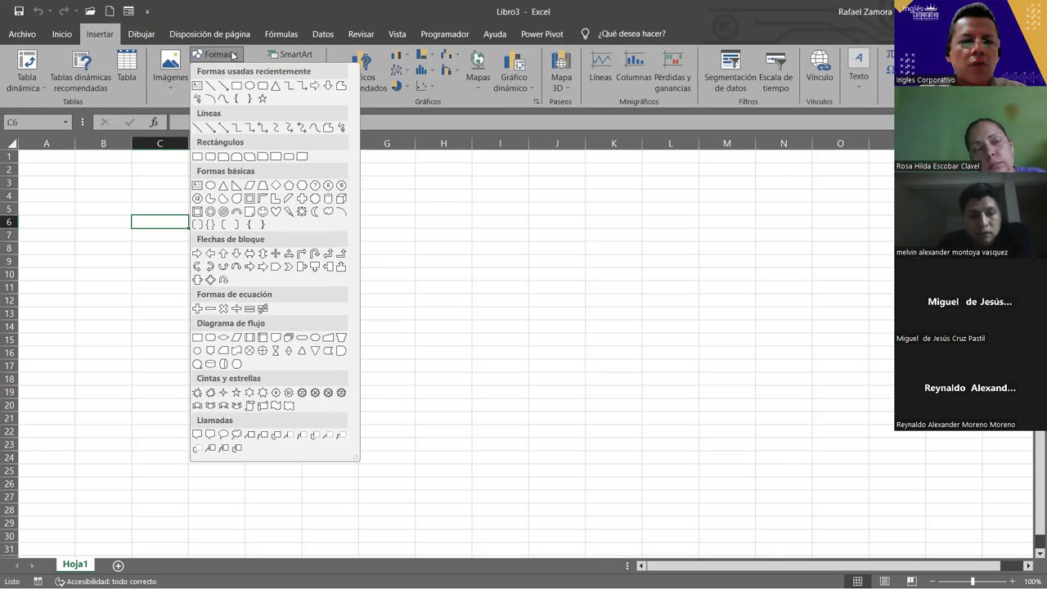
click(263, 211)
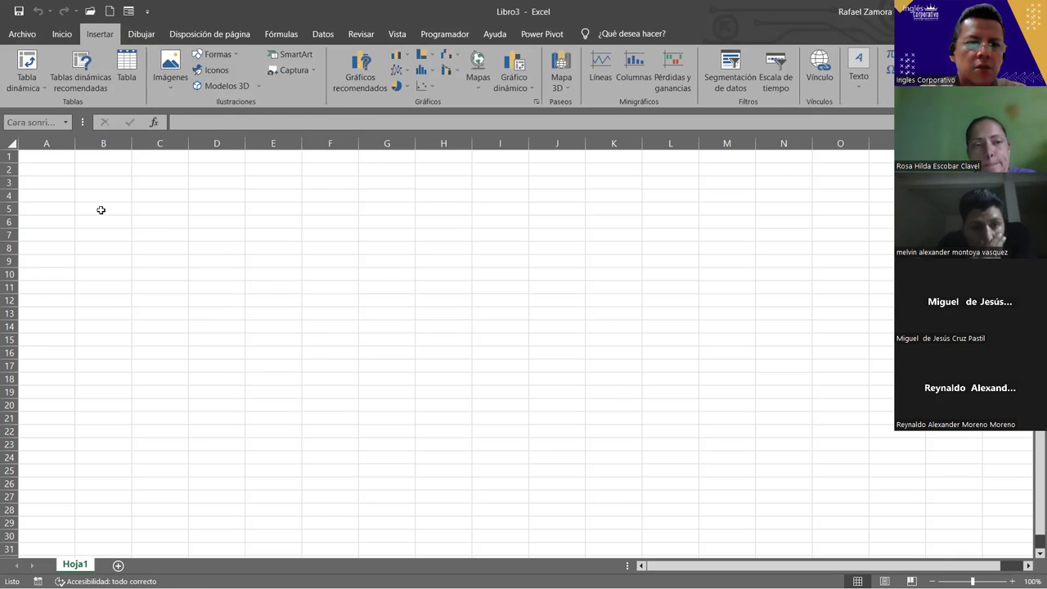
click(101, 210)
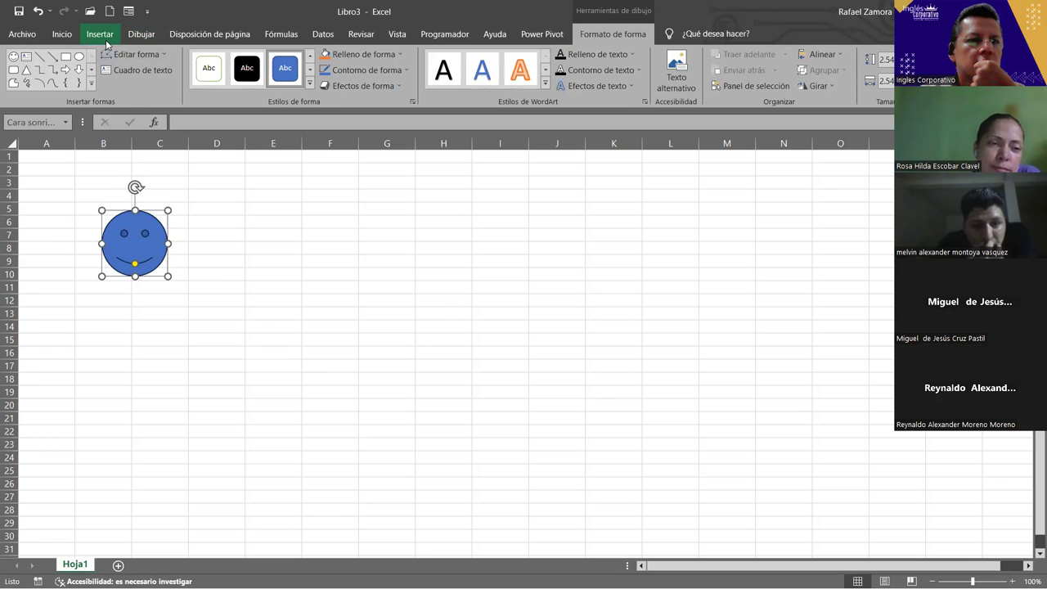
click(103, 39)
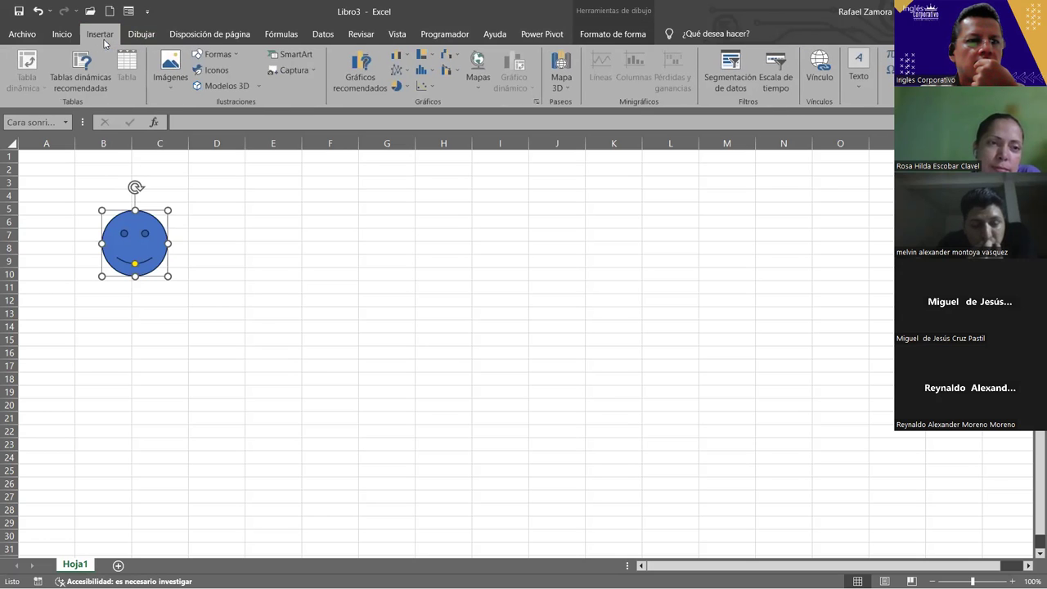
click(212, 53)
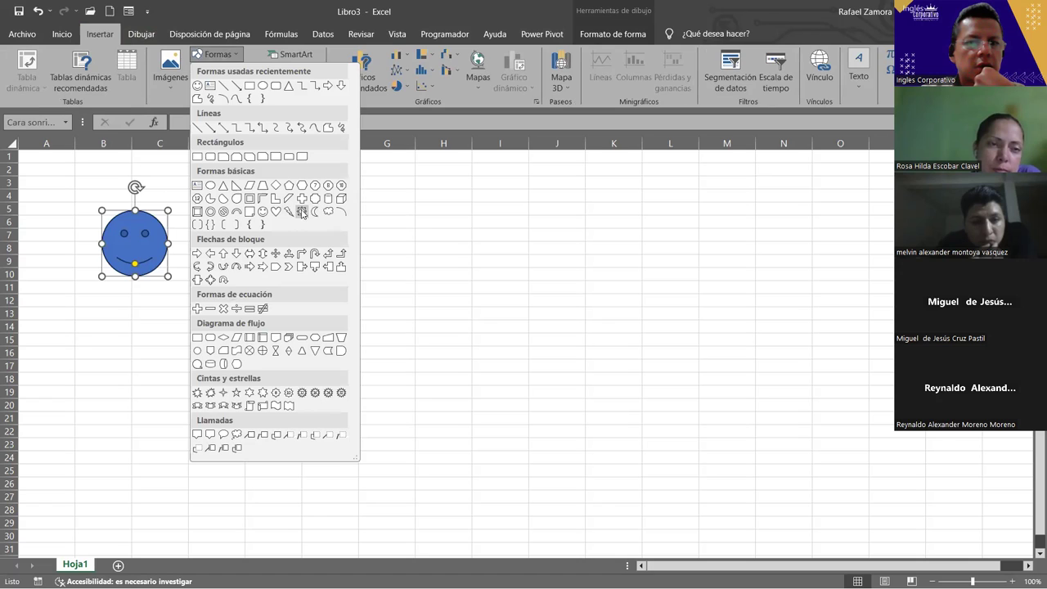
click(302, 213)
click(283, 221)
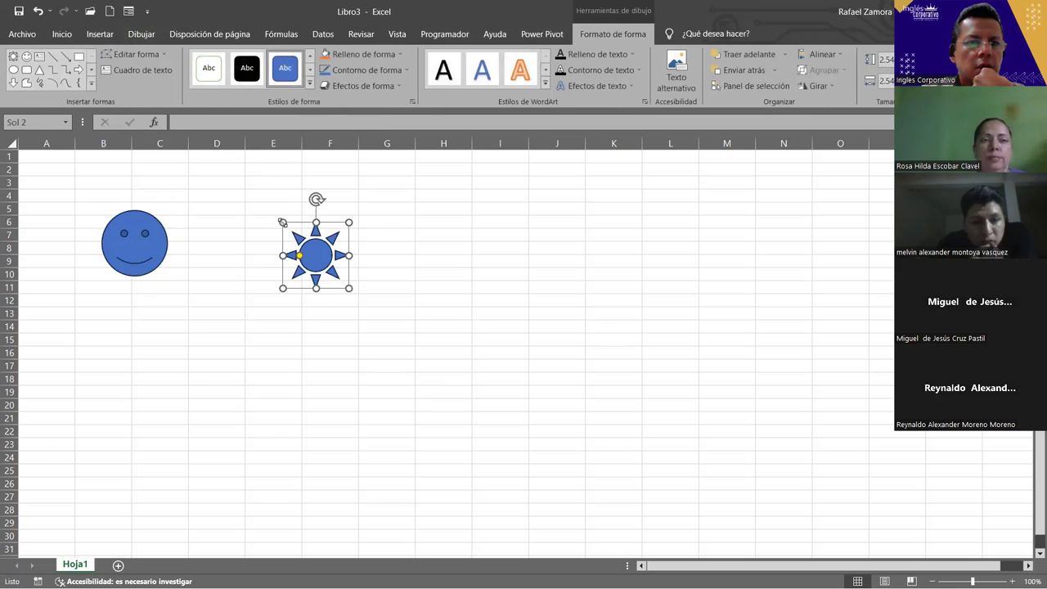
Add a cloud shape, then place the cloud under the smiley and the sun beside it
click(93, 86)
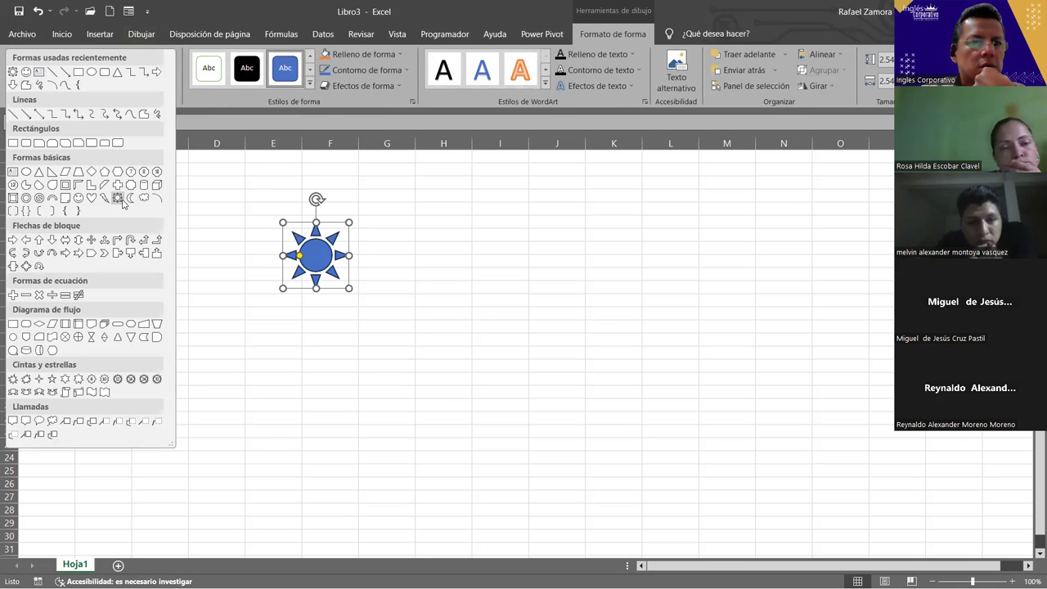
click(144, 202)
click(215, 376)
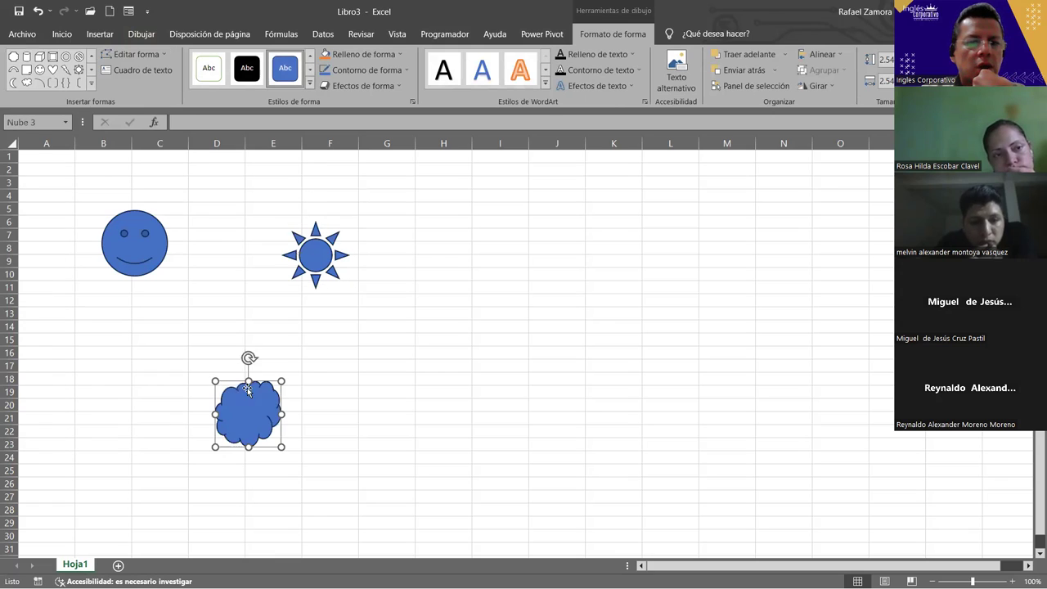
drag(227, 366, 163, 322)
drag(320, 256, 251, 244)
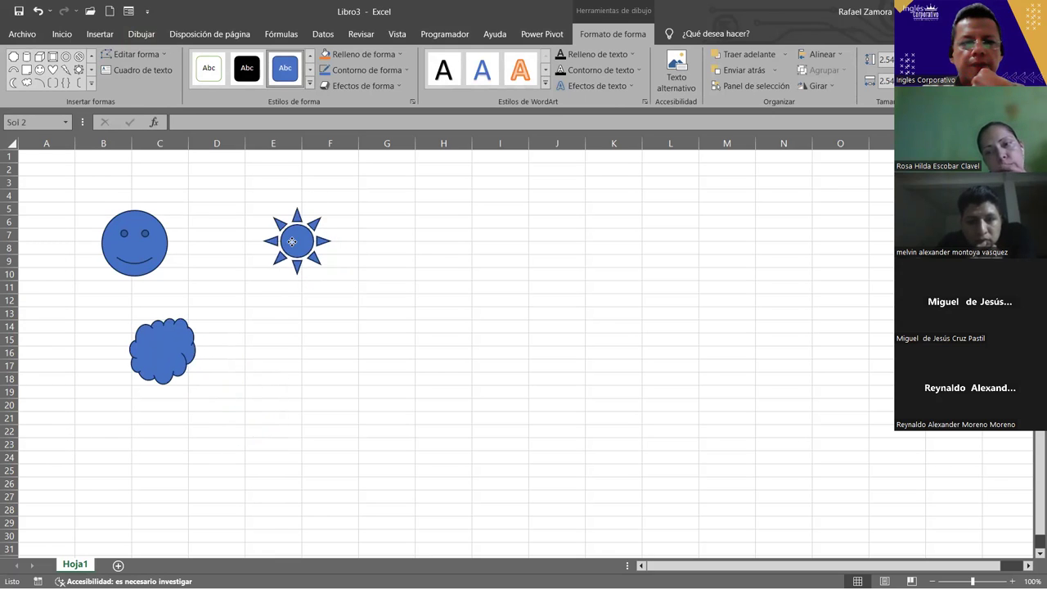
click(338, 259)
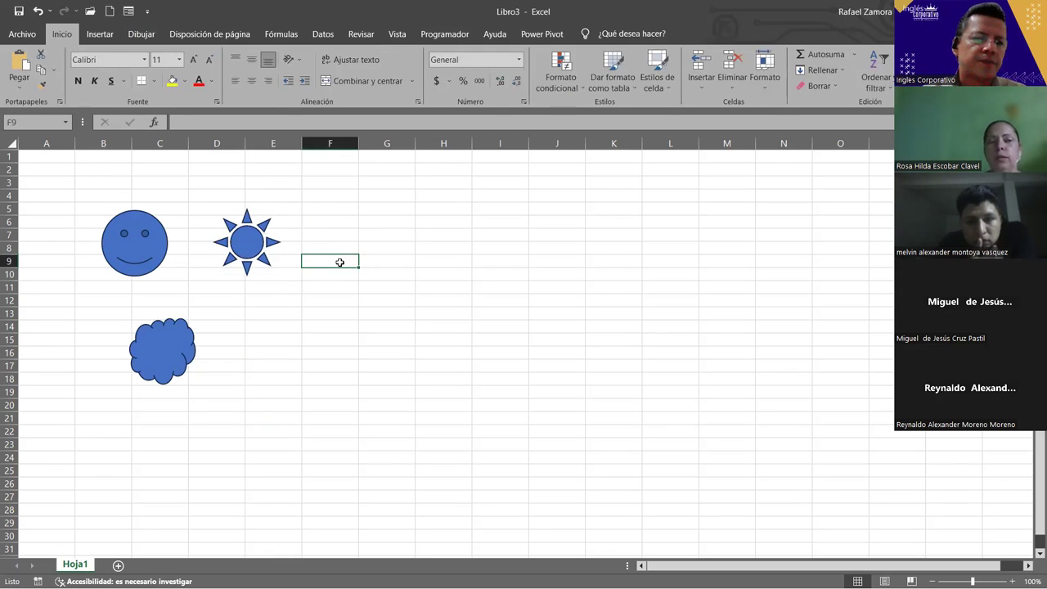
click(264, 242)
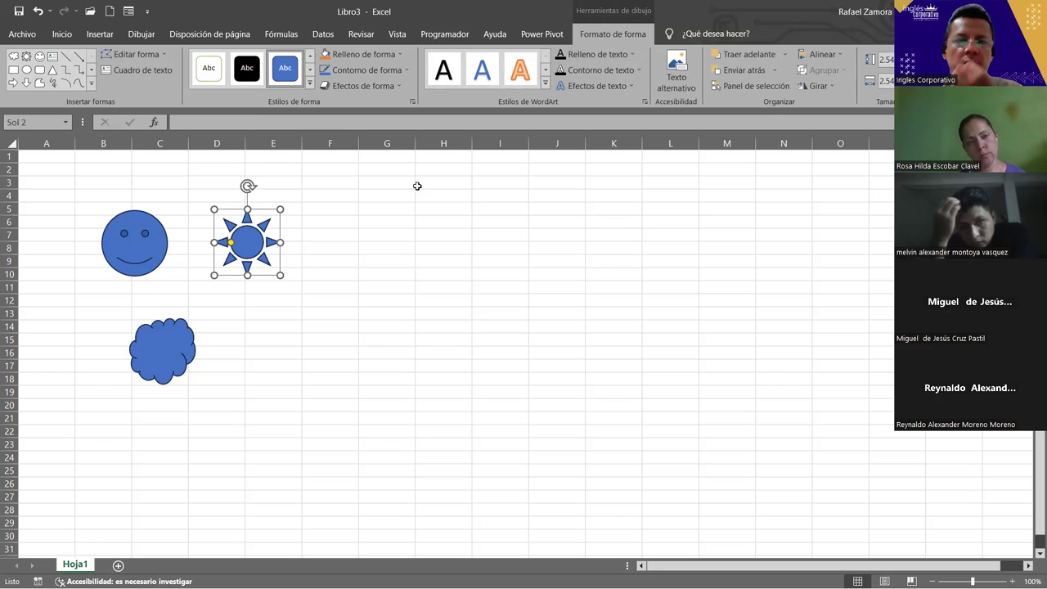
click(395, 221)
Insert the black sports car photo from this device and move it beside the shapes
click(100, 34)
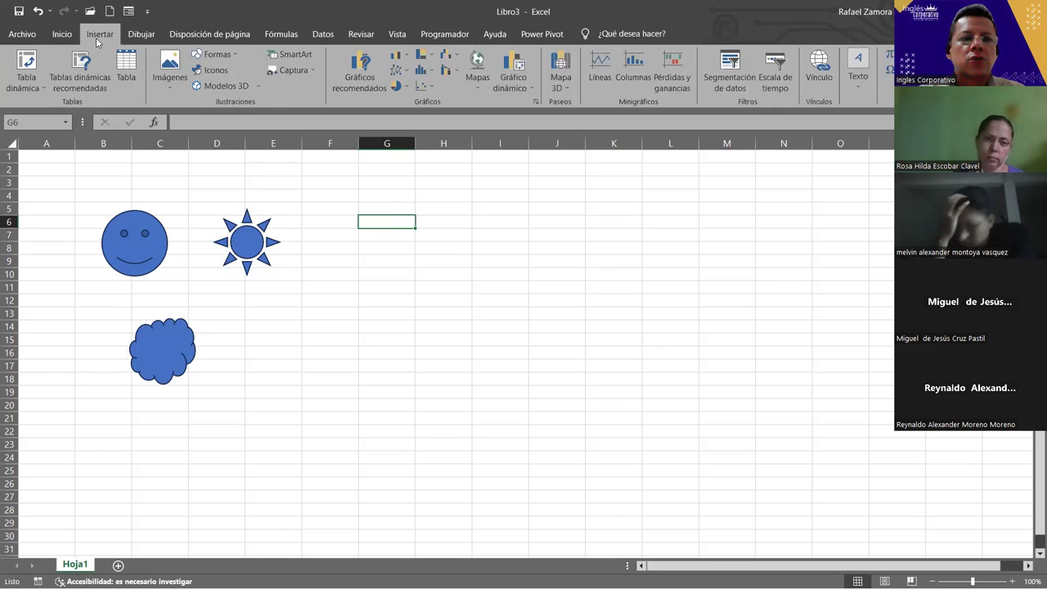
click(173, 85)
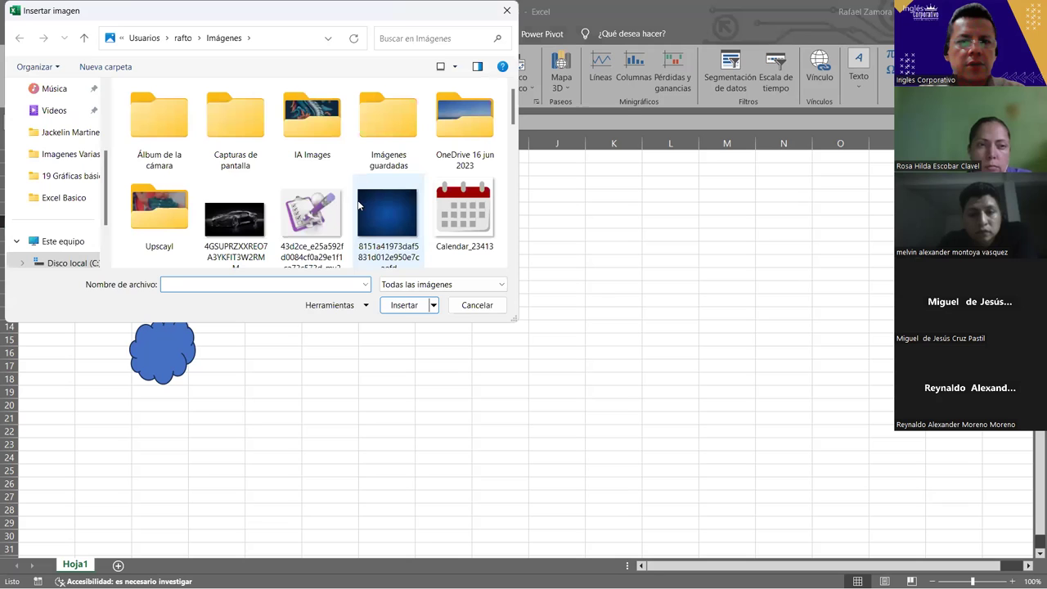
double_click(239, 233)
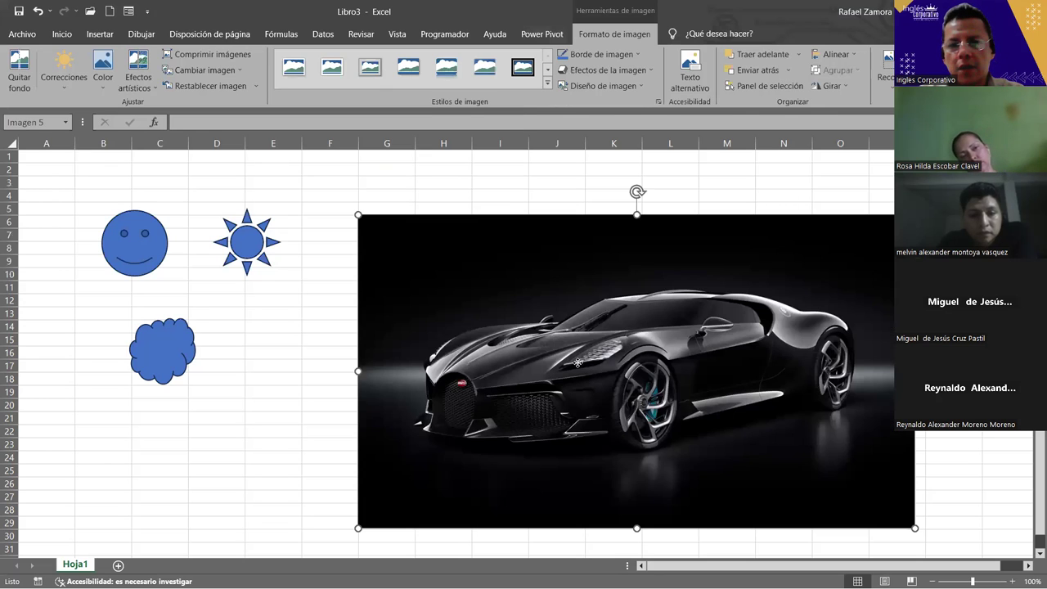
drag(577, 362, 523, 303)
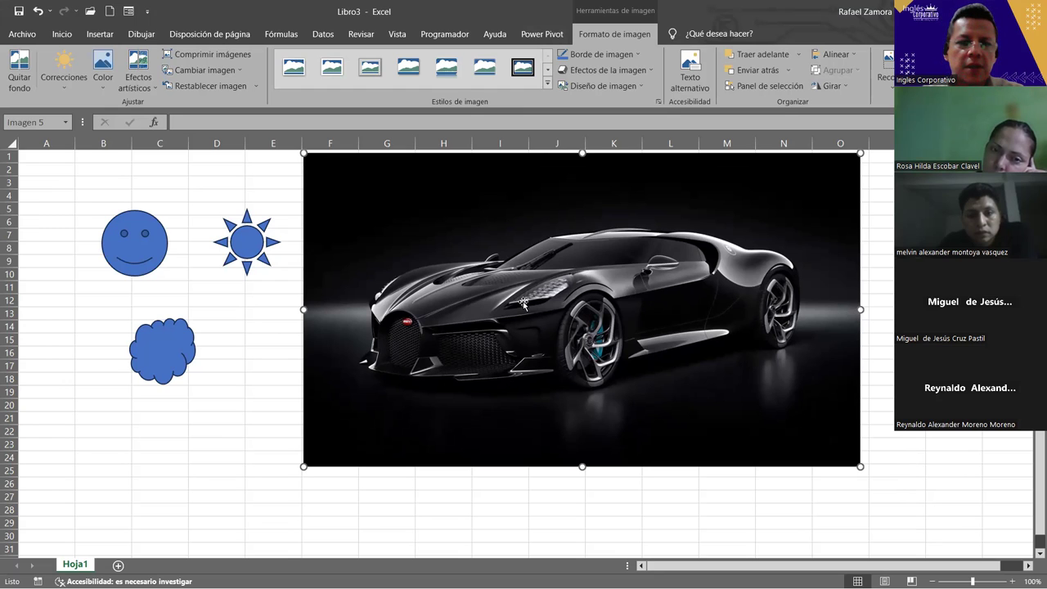
click(221, 169)
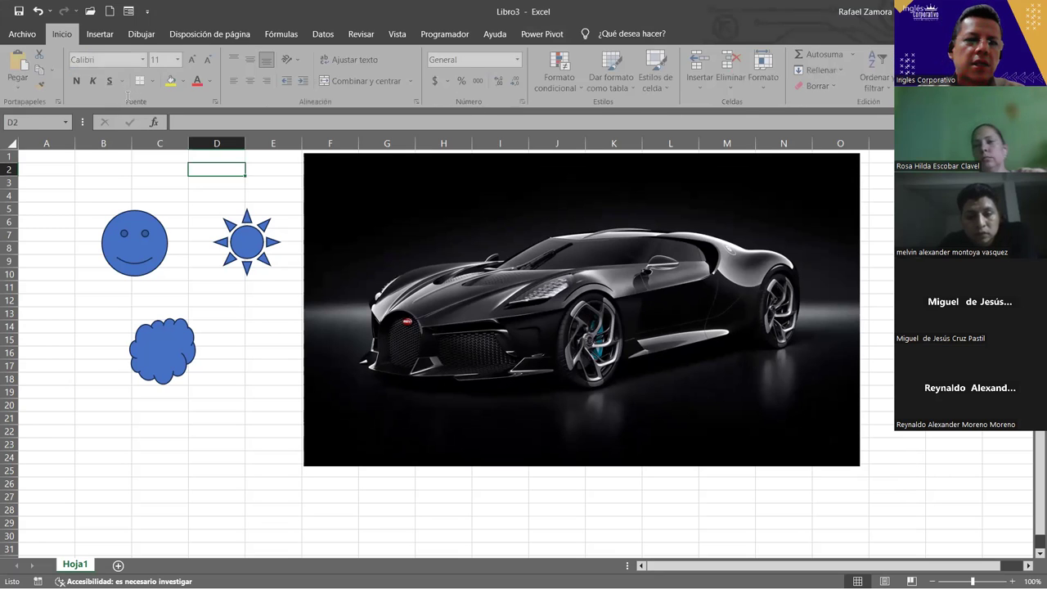
click(100, 34)
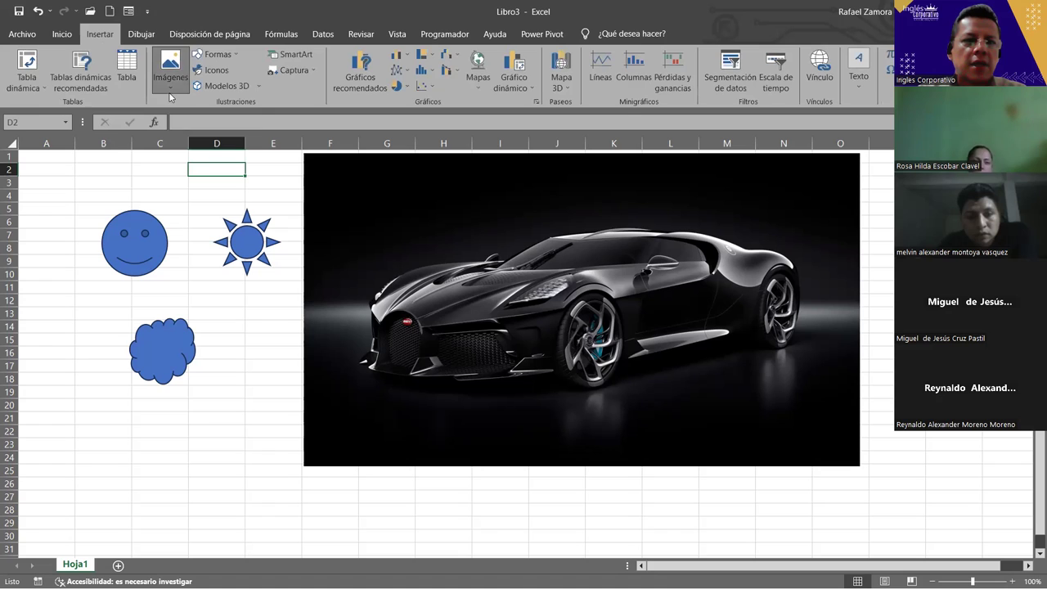
click(170, 70)
click(209, 138)
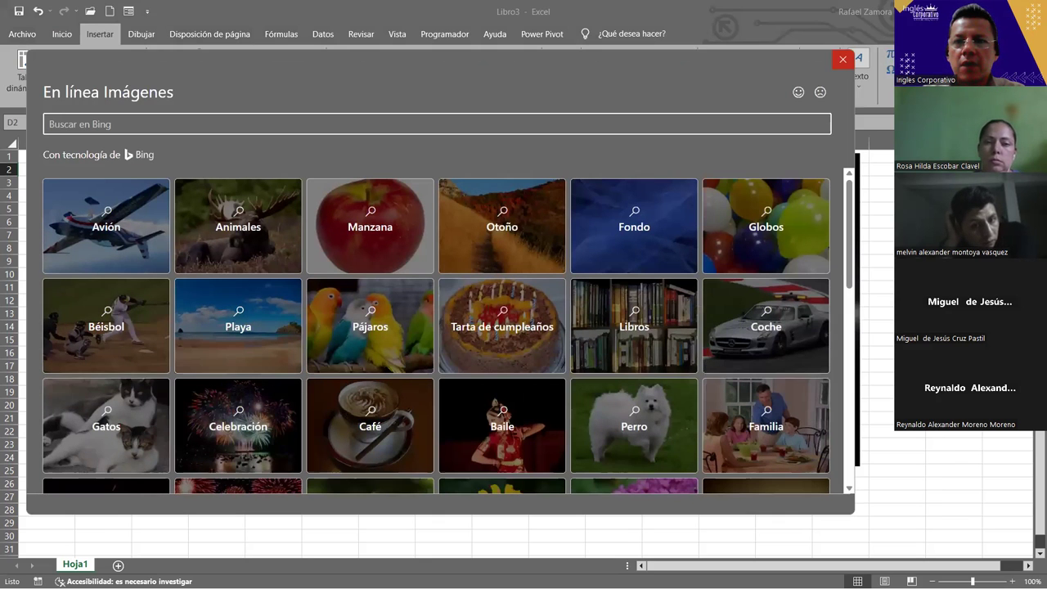
key(Escape)
click(280, 358)
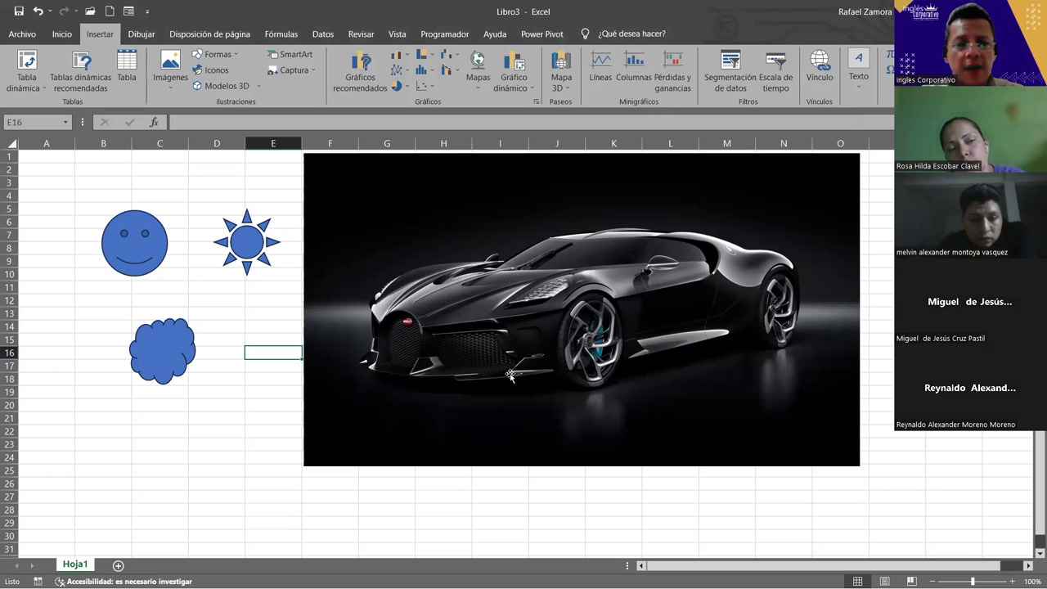
Shrink the car photo and reposition it over roughly H2:N18
click(511, 403)
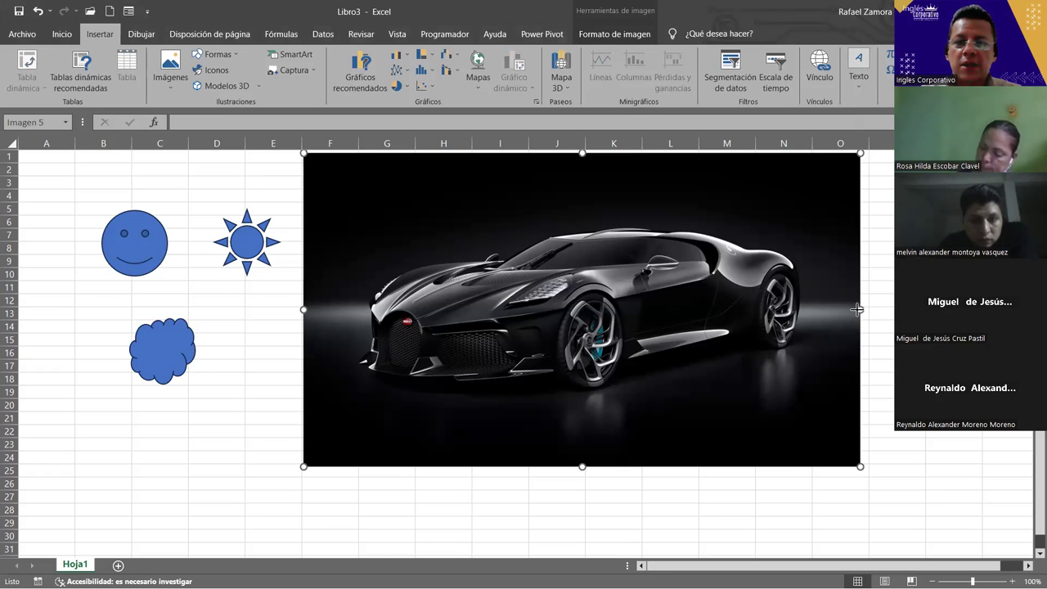
drag(857, 310, 693, 309)
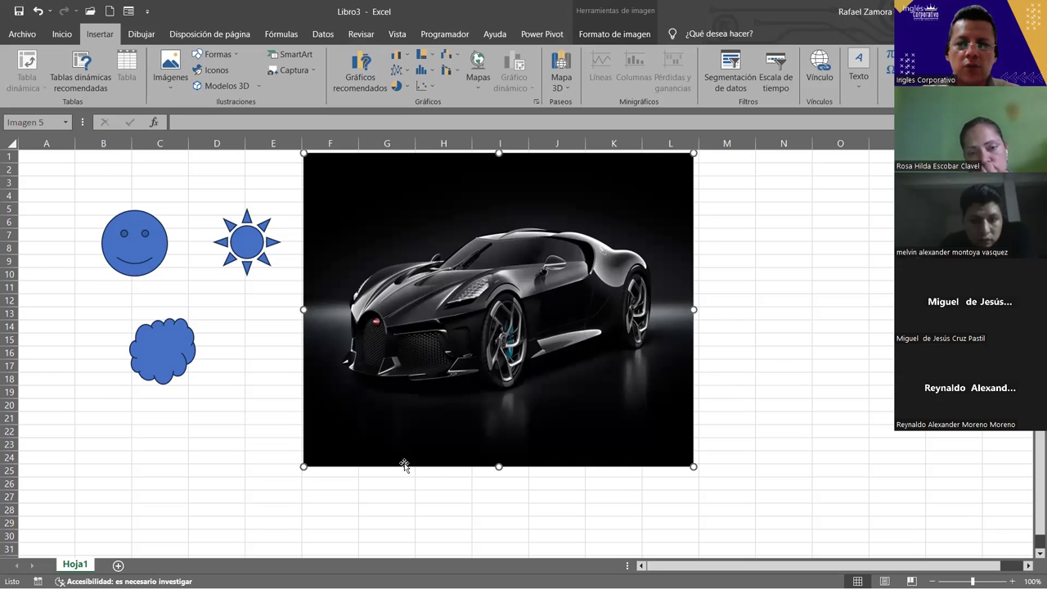
drag(499, 467, 511, 341)
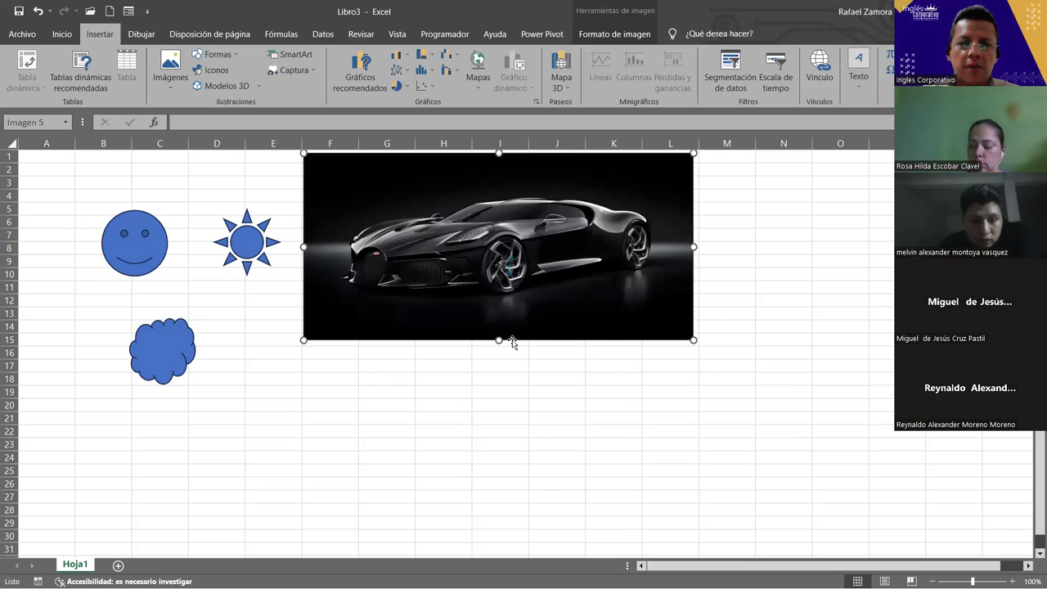
key(ctrl+z)
key(ctrl+z)
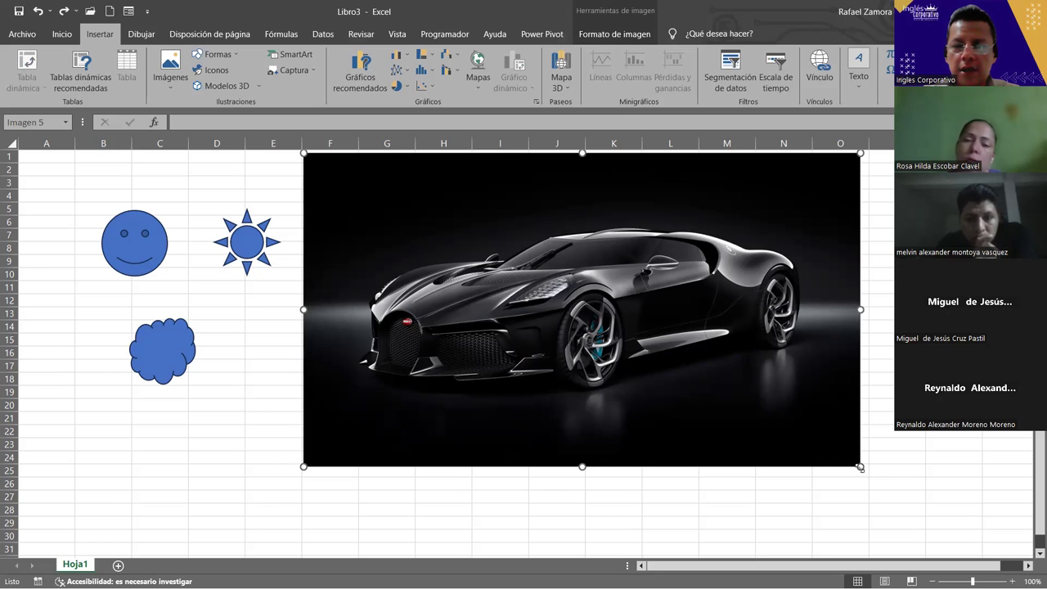
drag(859, 467, 502, 224)
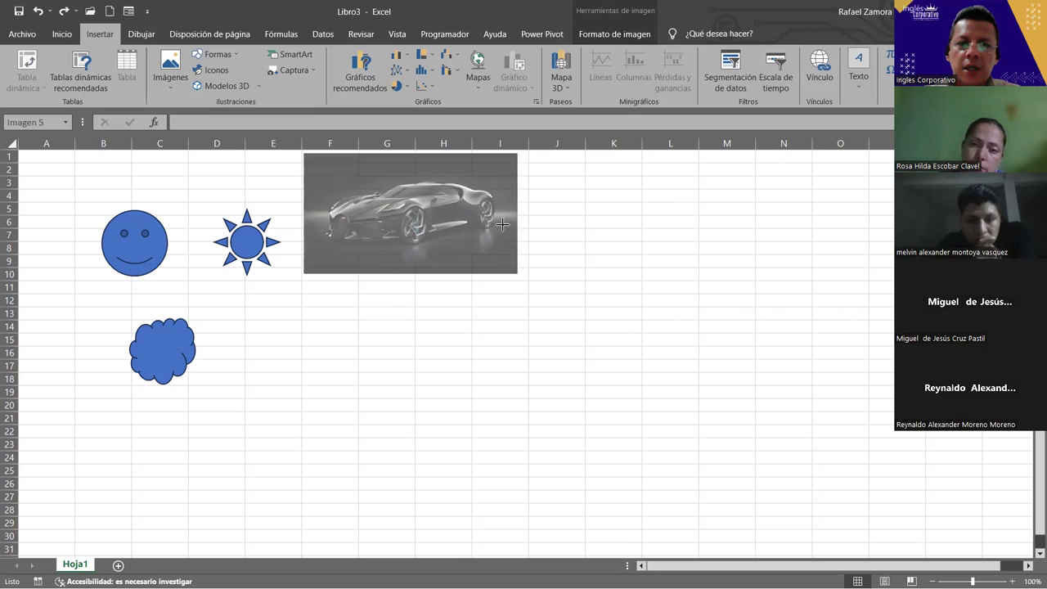
mouse_move(503, 224)
mouse_down()
mouse_move(711, 428)
mouse_move(696, 374)
mouse_up()
drag(542, 266, 655, 276)
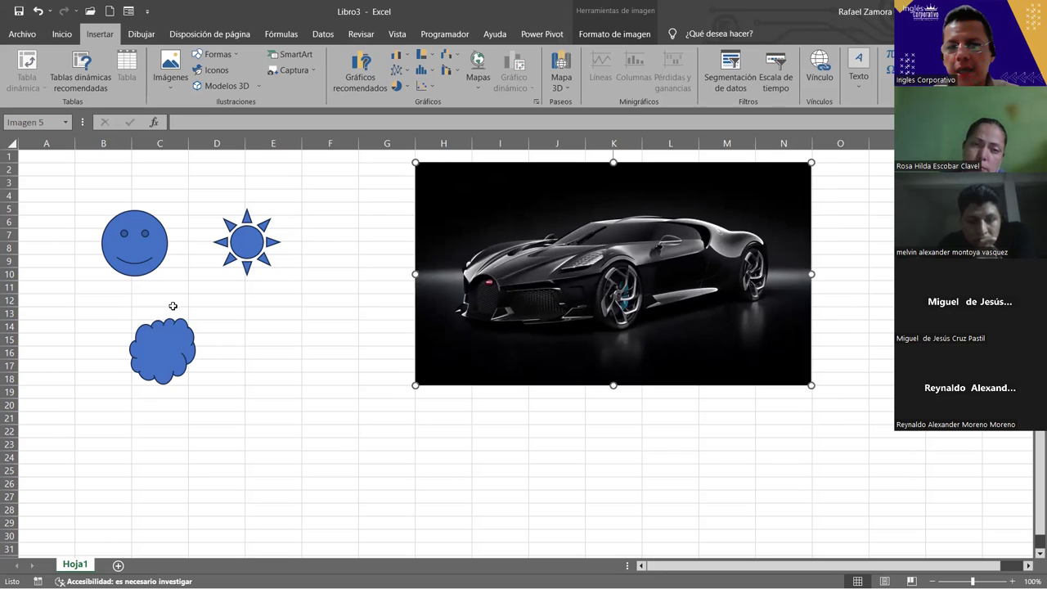
click(328, 294)
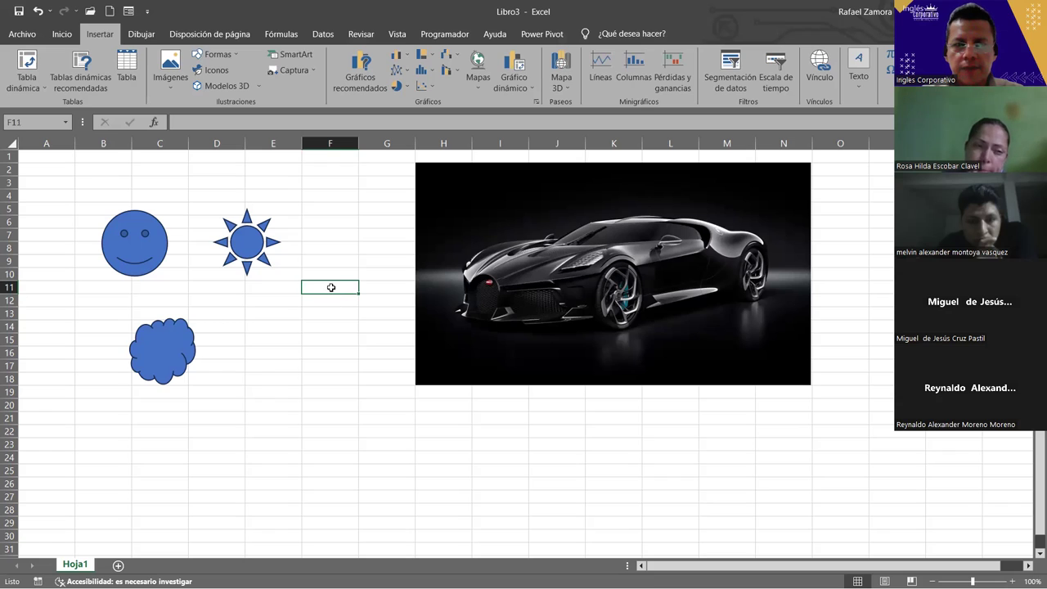
click(165, 233)
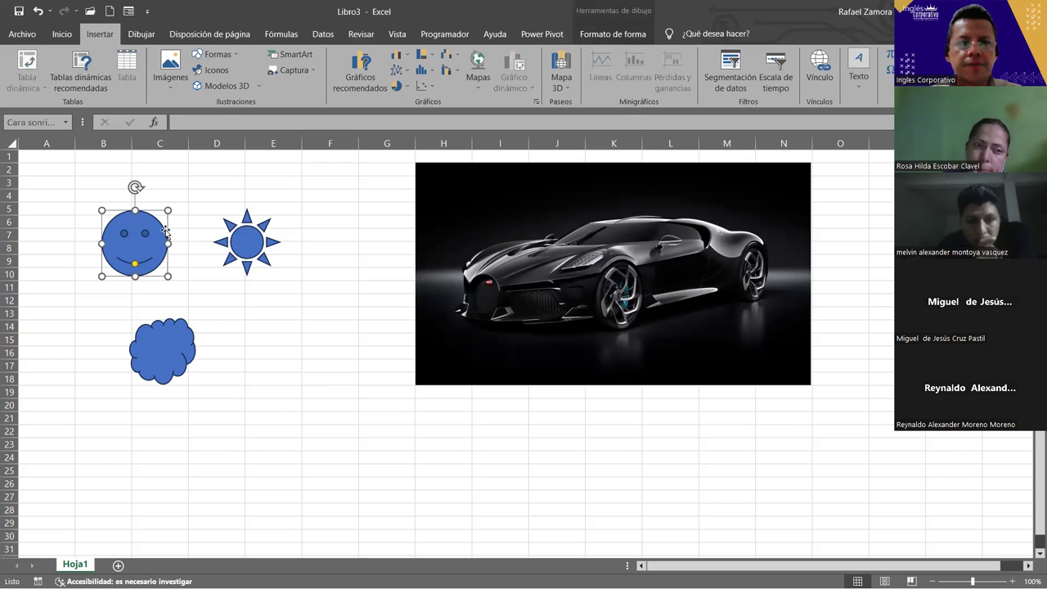
Enlarge the smiley face and move it into the top-left corner at cell A1
click(230, 57)
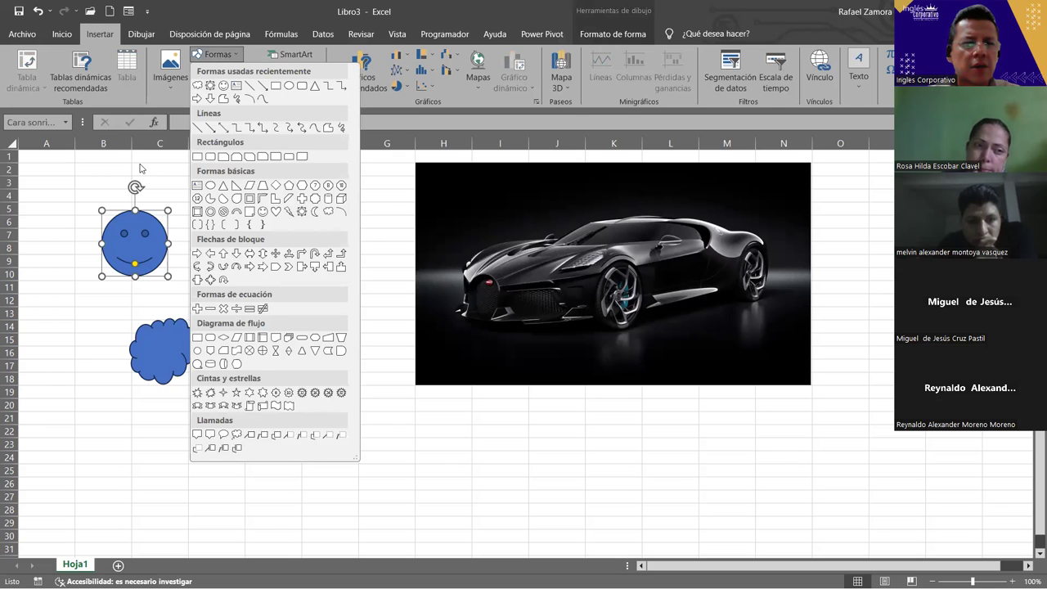
click(85, 191)
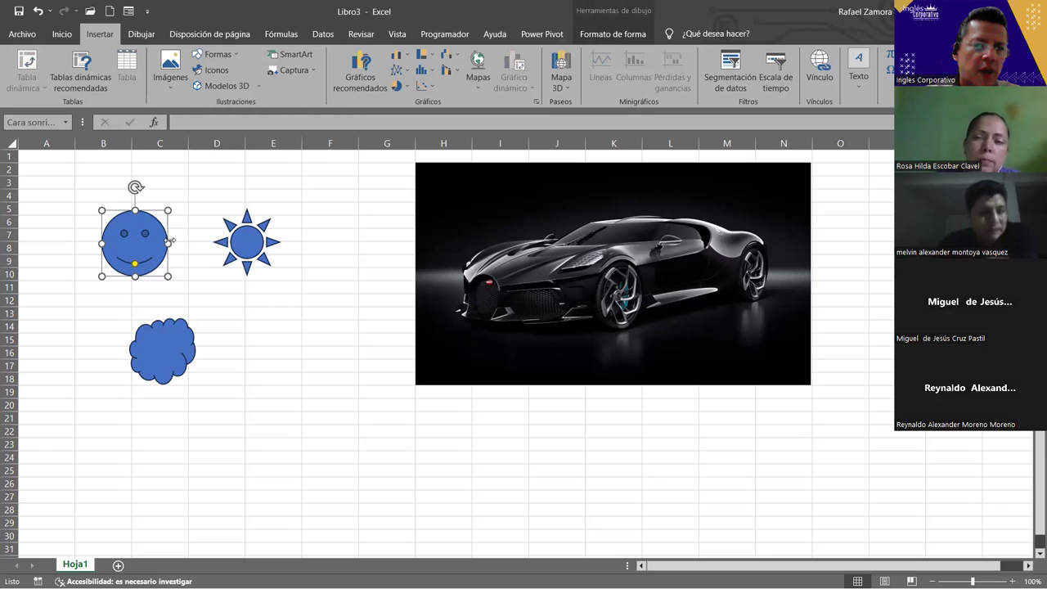
drag(167, 243, 307, 247)
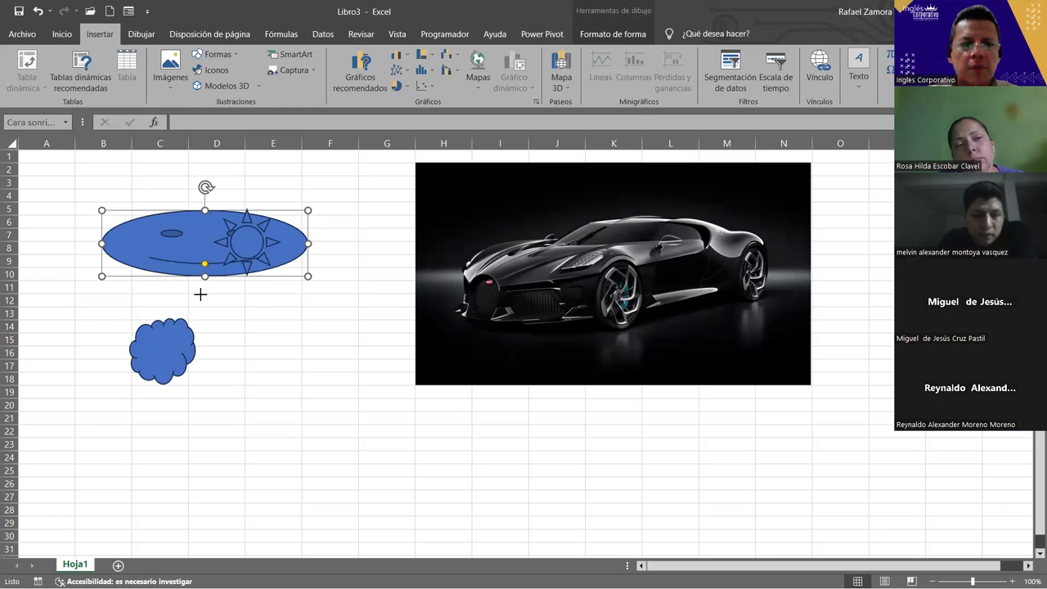
drag(204, 275, 205, 382)
drag(308, 296, 339, 295)
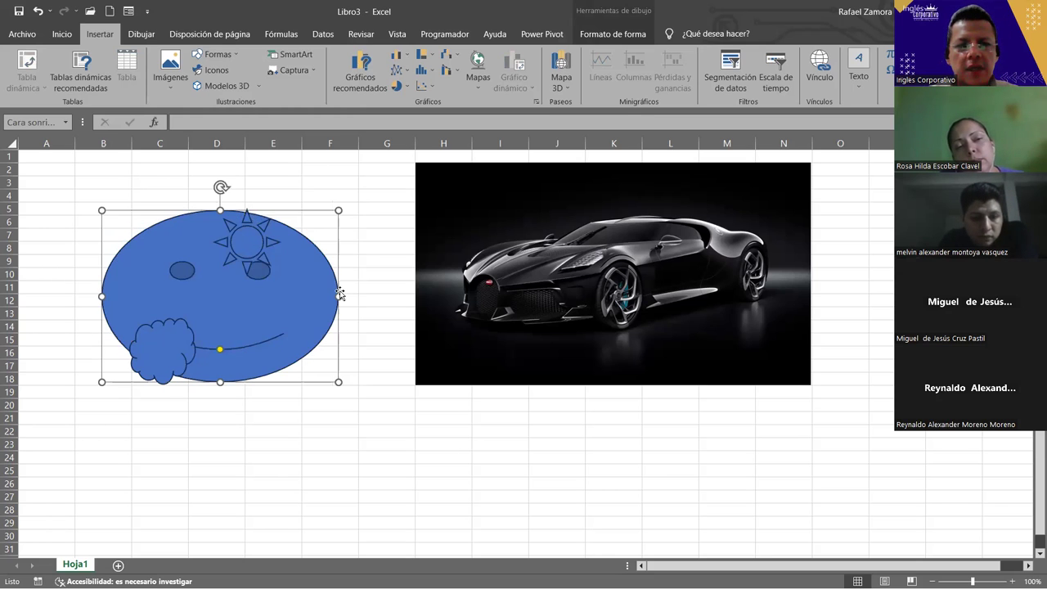
key(ctrl+z)
key(ctrl+z)
key(ctrl+z)
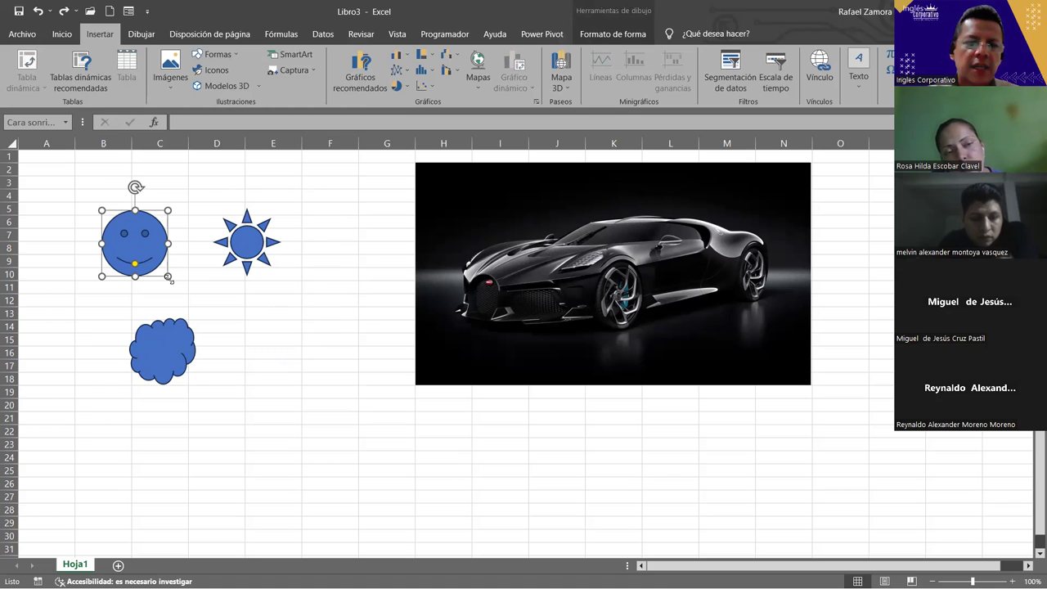
drag(167, 277, 302, 393)
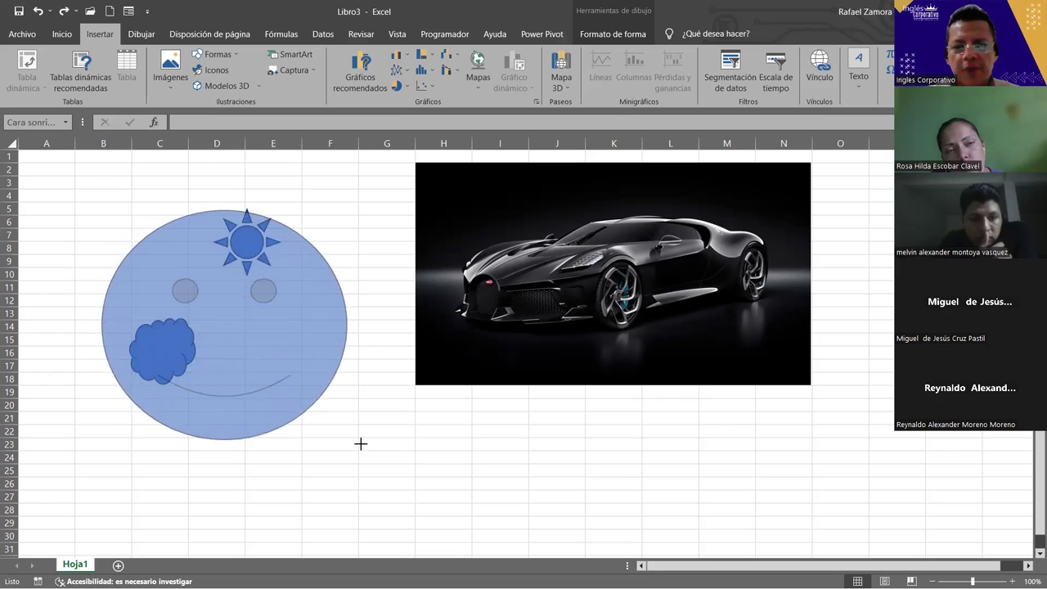
drag(302, 394, 370, 449)
key(ctrl+z)
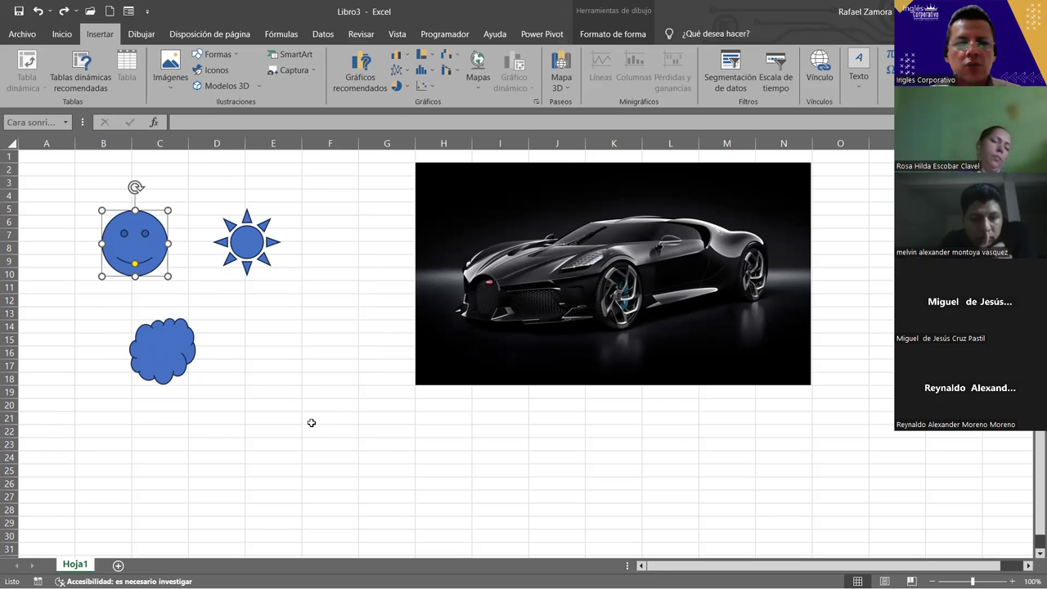
mouse_move(164, 267)
mouse_down()
mouse_move(274, 383)
mouse_move(290, 328)
mouse_move(280, 343)
mouse_move(265, 325)
mouse_move(278, 355)
mouse_move(247, 307)
mouse_up()
drag(203, 268, 141, 227)
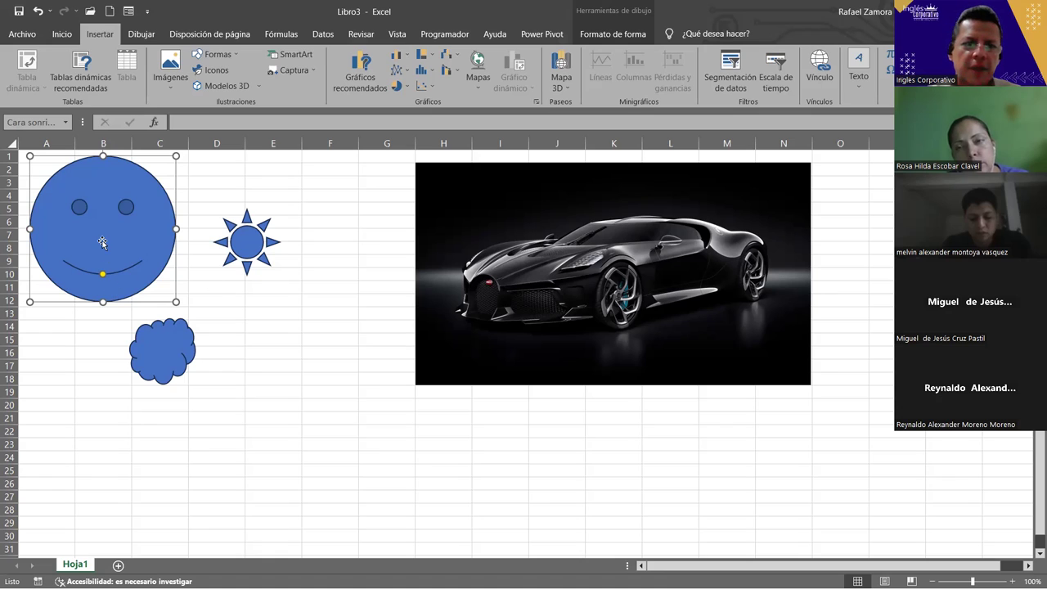
Enlarge the sun shape and shift the cloud slightly
click(265, 255)
drag(303, 289, 316, 316)
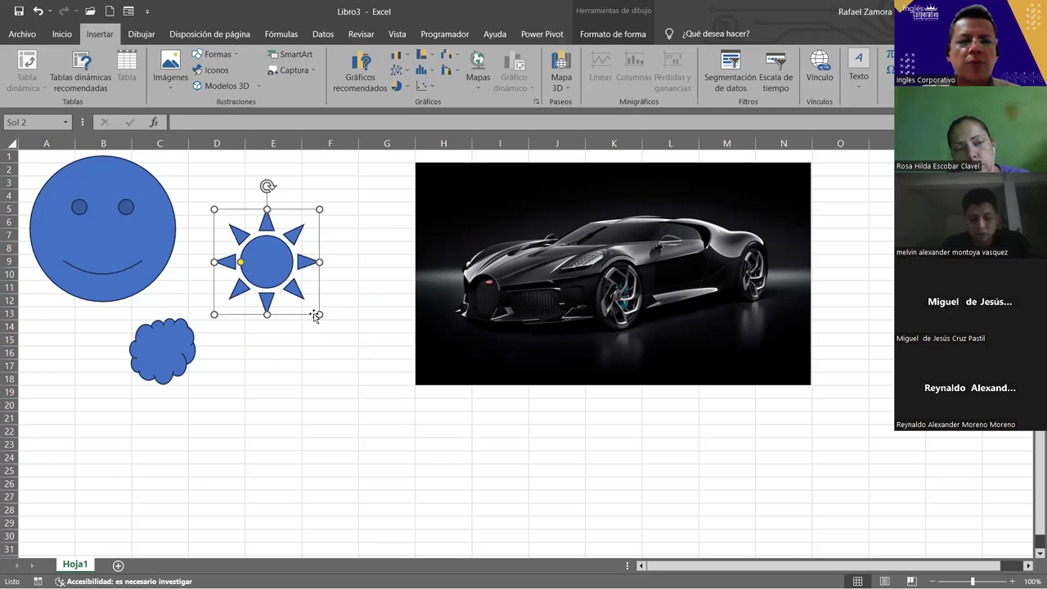
click(170, 366)
mouse_move(196, 358)
mouse_down()
mouse_move(300, 360)
mouse_move(143, 360)
mouse_up()
Select all shapes and the car photo and delete them
click(597, 278)
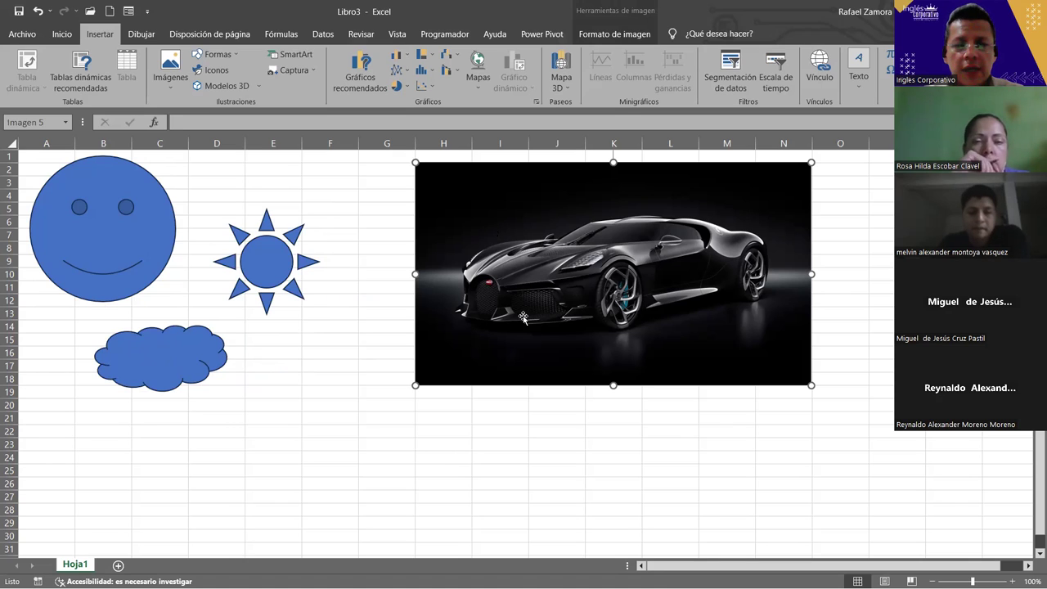
key(ctrl+a)
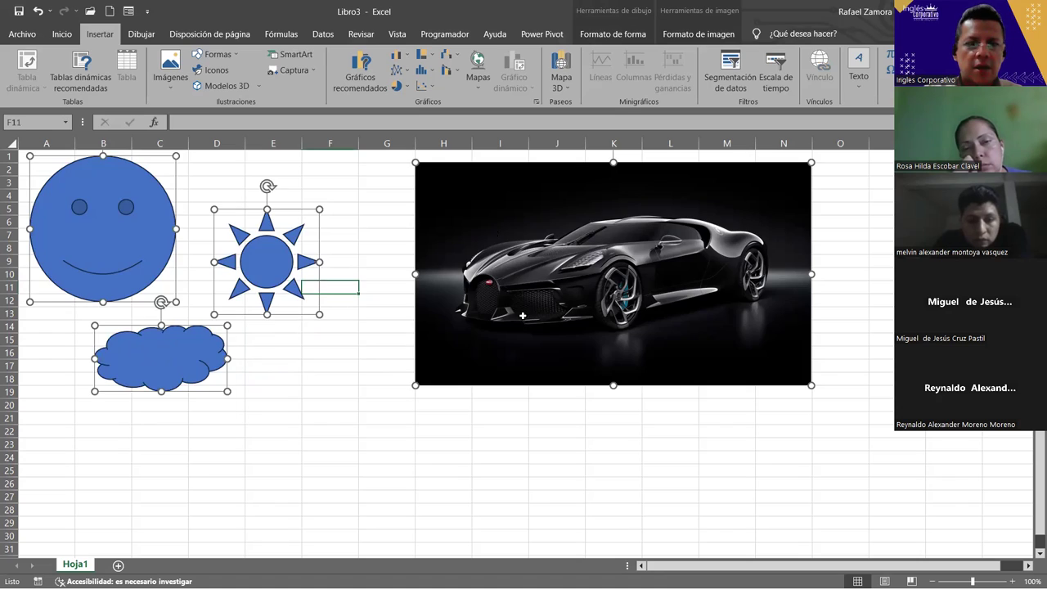
key(Delete)
click(202, 272)
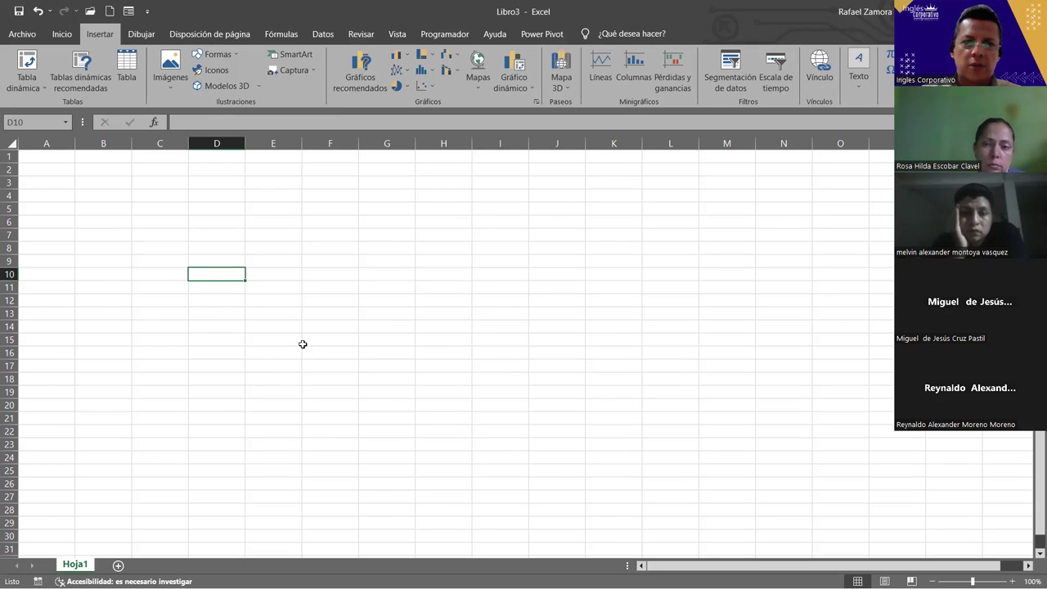
Enter the header Vendedor in A1 and fill Vendedor 1 through Vendedor 6 down A2:A7
ctrl+scroll(308, 346, up, 1)
click(135, 267)
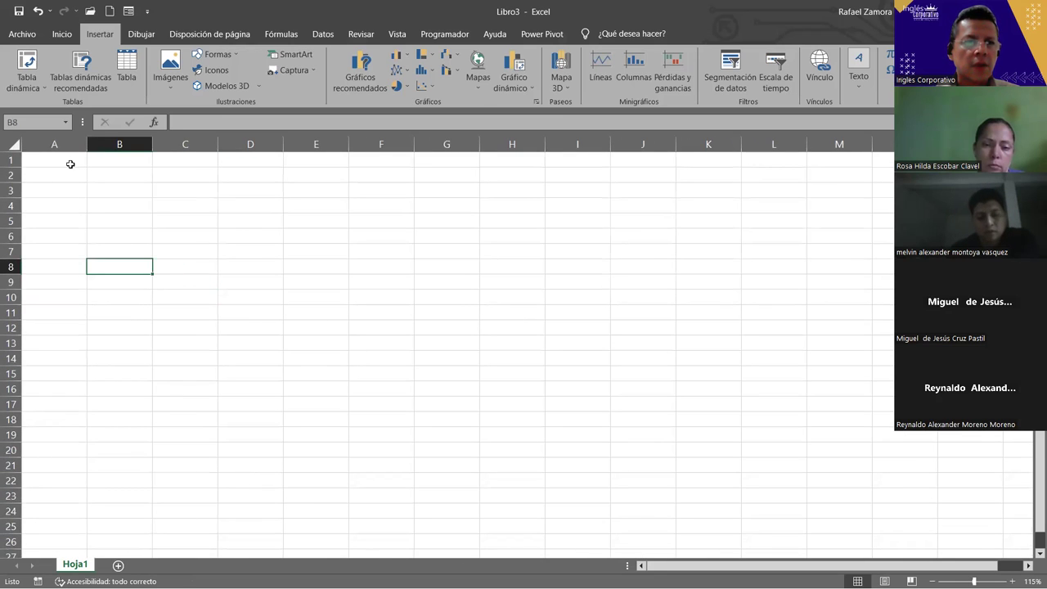
click(77, 157)
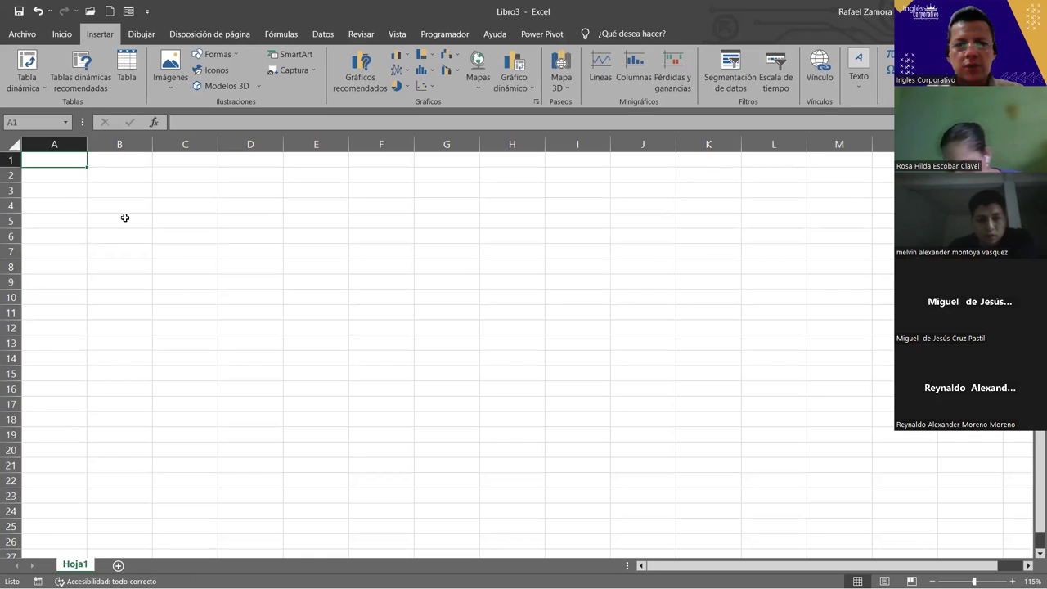
text(Vendedor)
key(Return)
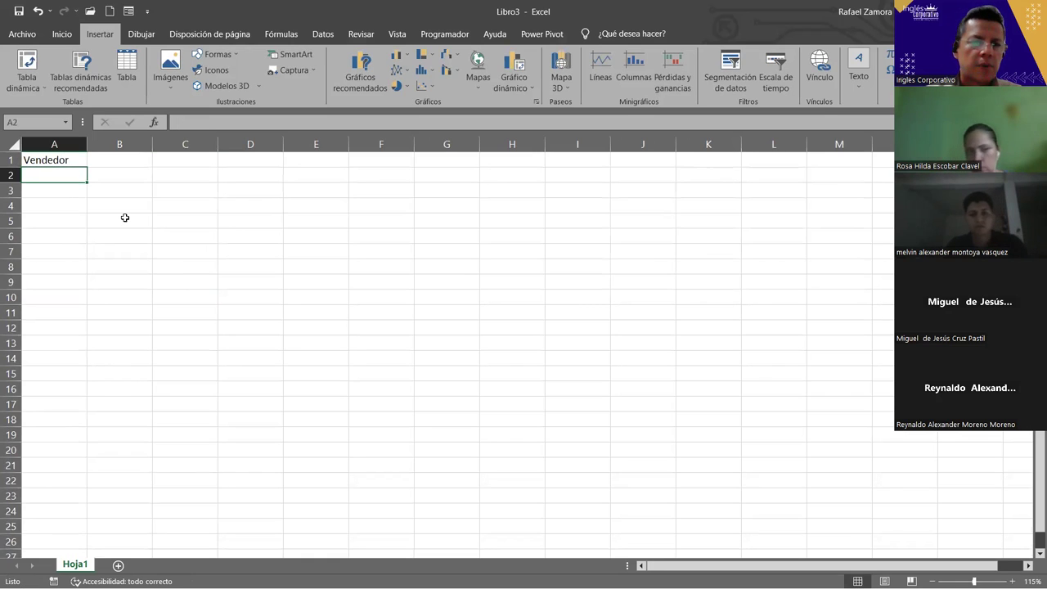
text(Vendedor 1)
key(Return)
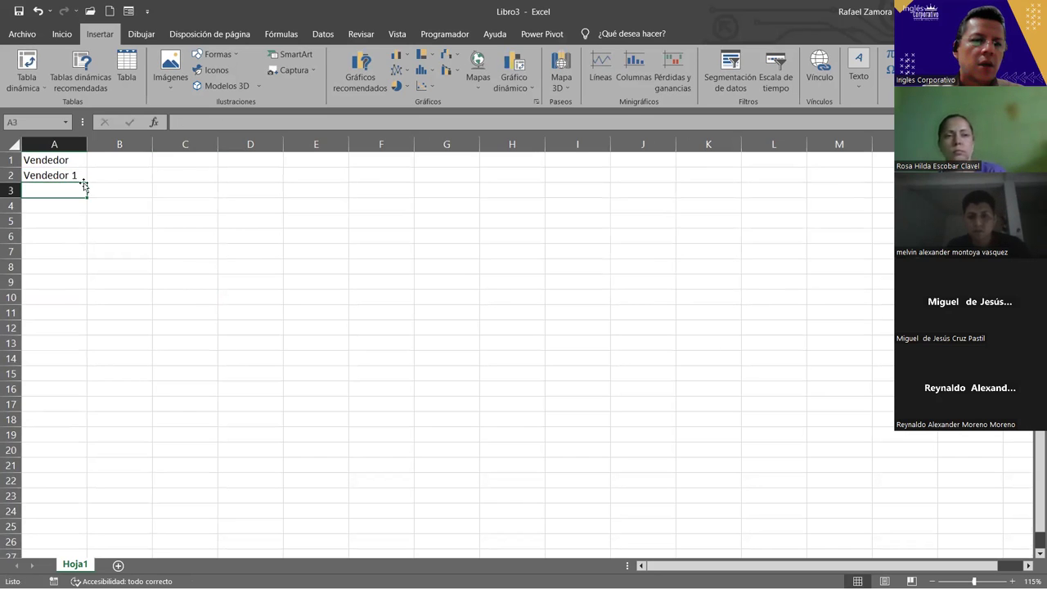
key(Up)
key(Up)
click(76, 177)
drag(86, 181, 70, 264)
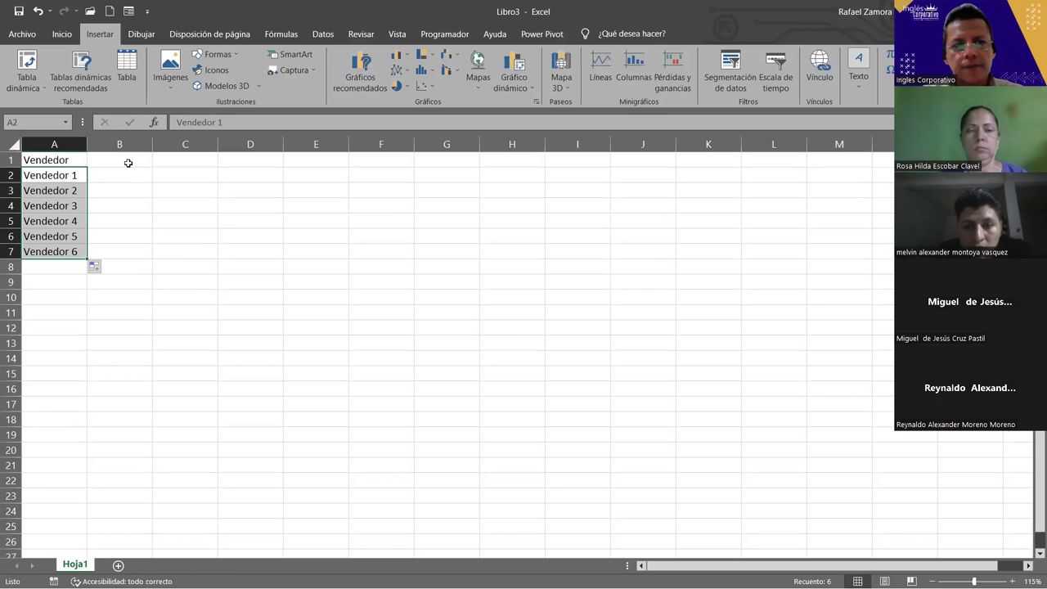
click(128, 163)
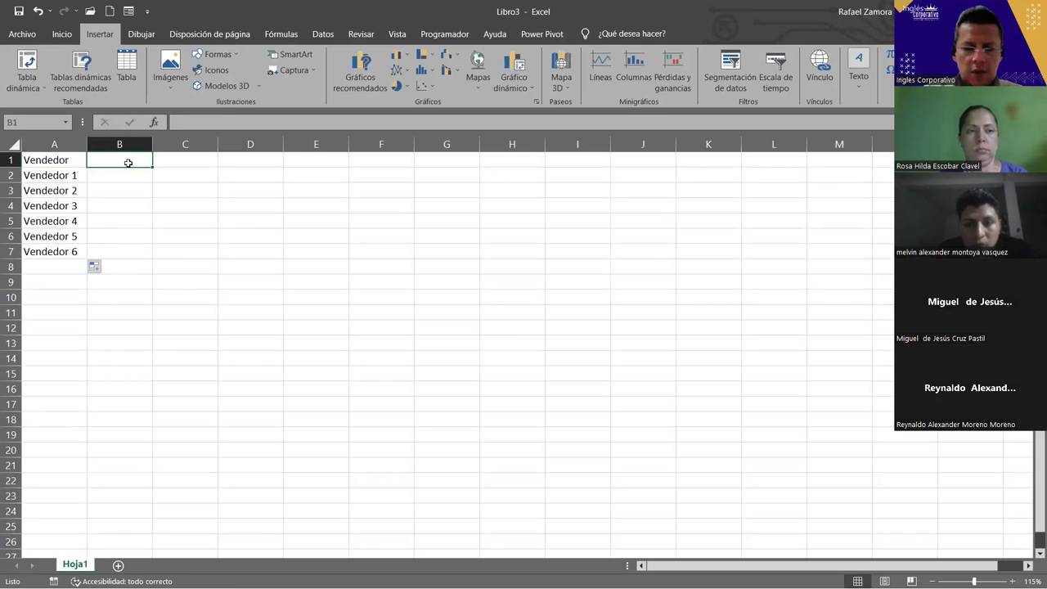
Fill B1:D1 with Enero, Febrero and Marzo, bold and centred
text(Enero)
key(Return)
click(129, 163)
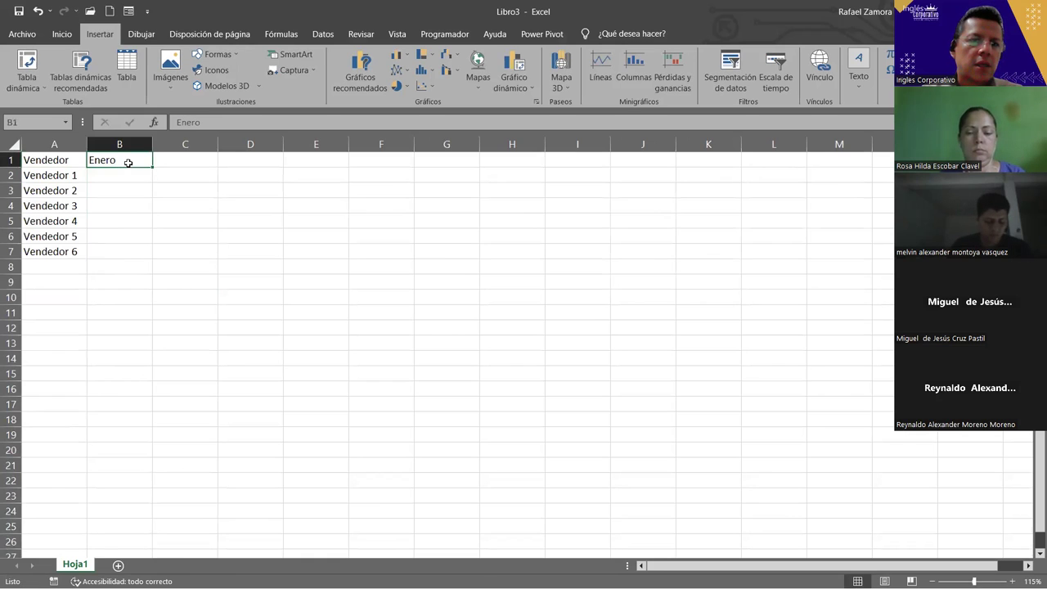
drag(151, 166, 193, 165)
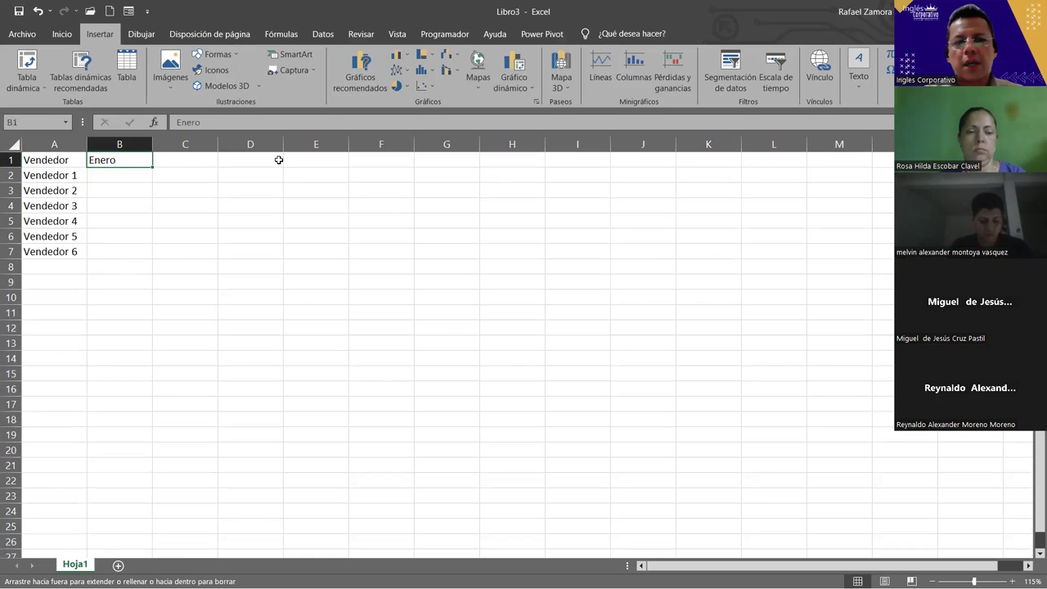
drag(279, 161, 280, 161)
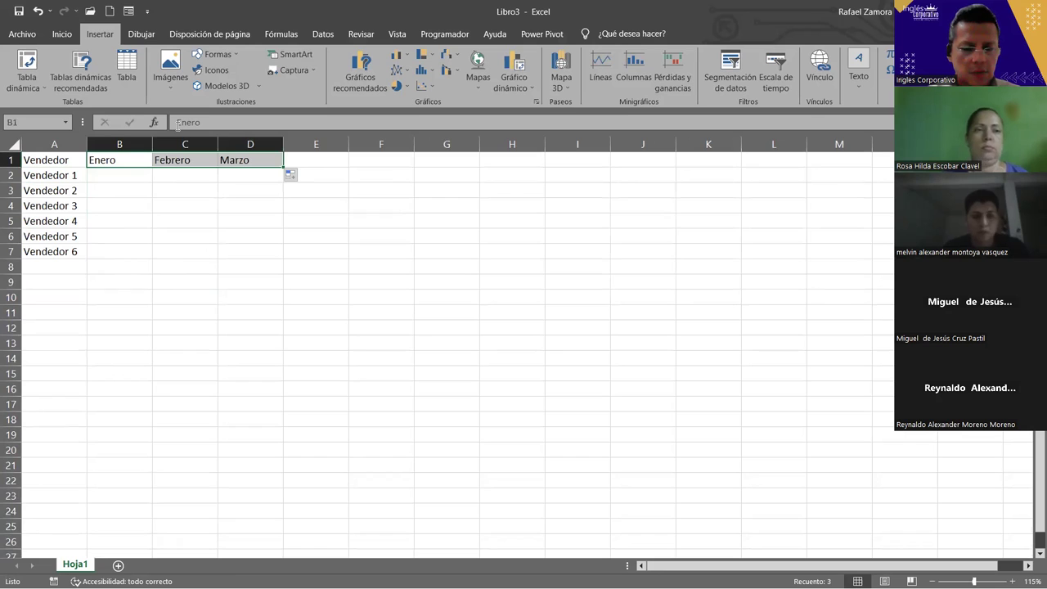
key(ctrl+n)
click(63, 35)
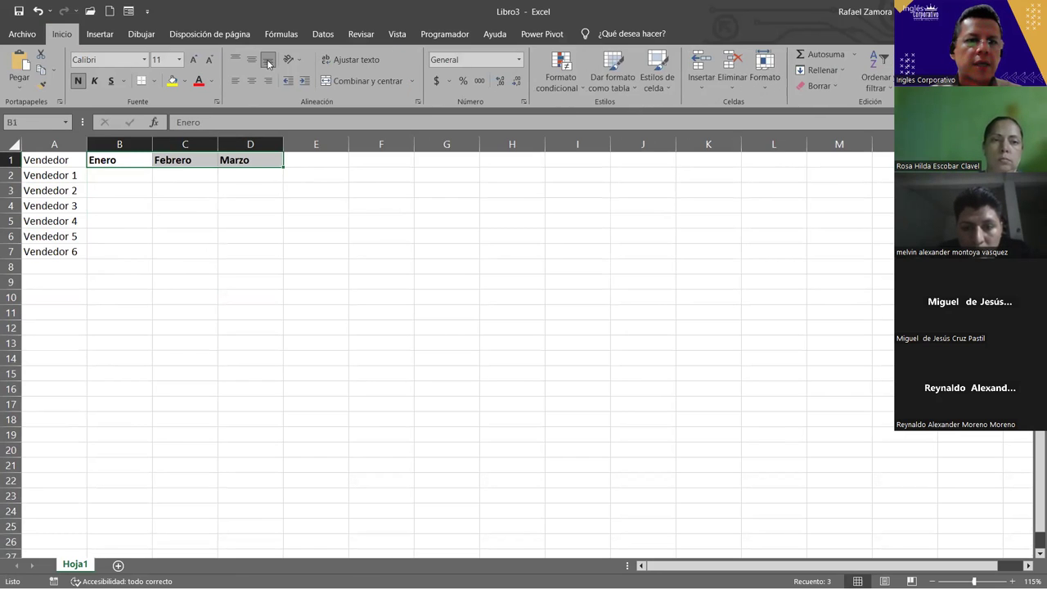
click(251, 80)
Make the seller names in A2:A7 bold italic
drag(49, 175, 51, 247)
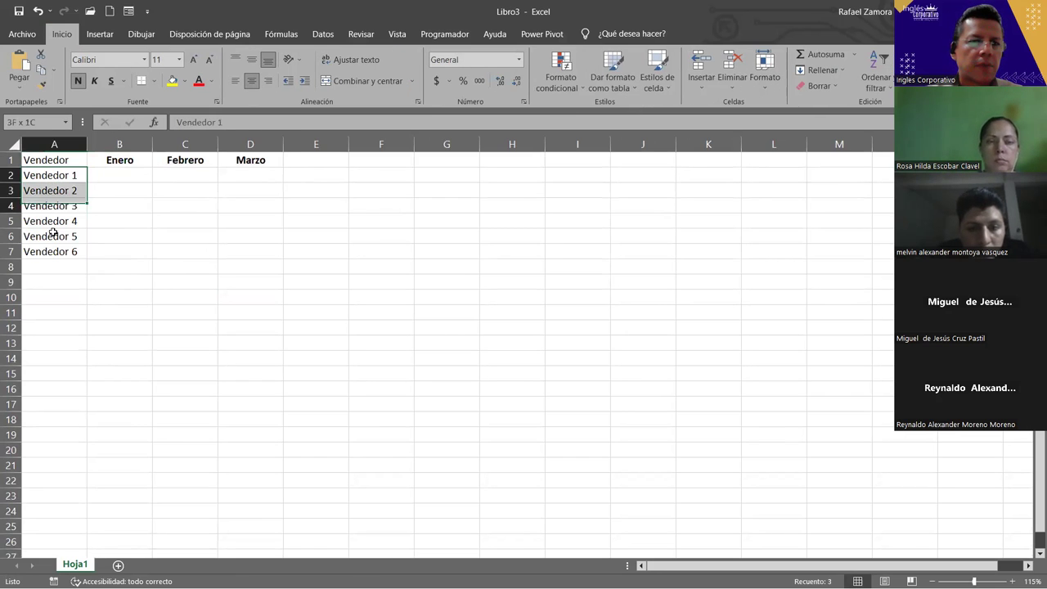
key(ctrl+n)
key(ctrl+k)
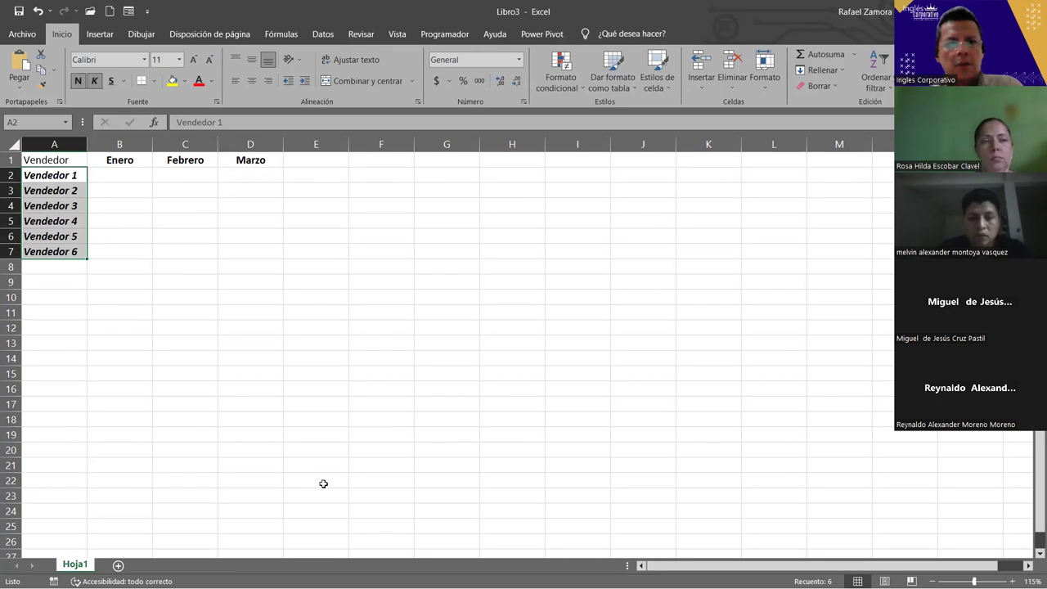
click(351, 357)
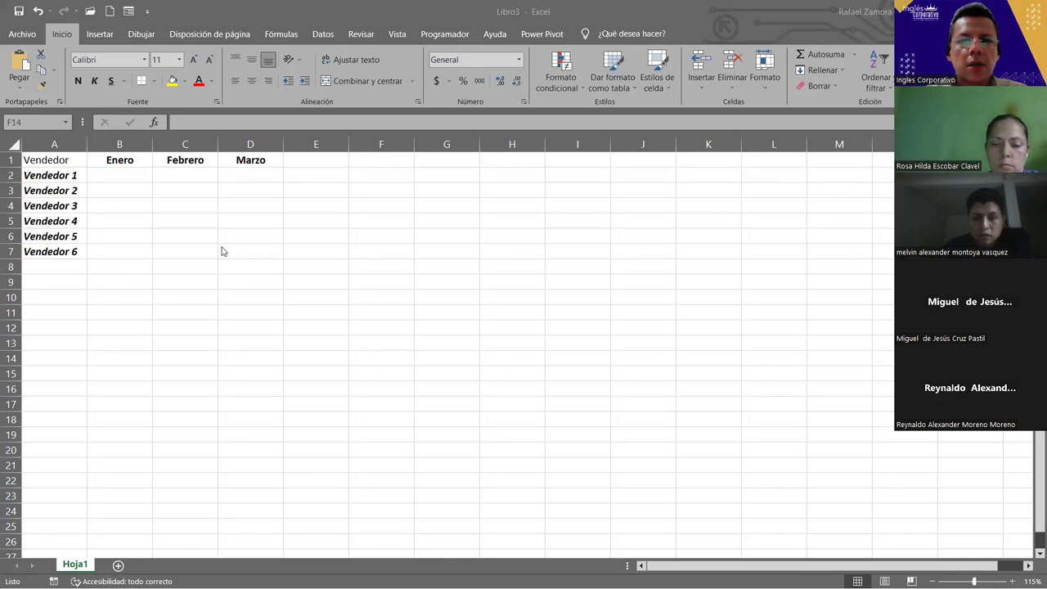
Fill B2:D7 with =ALEATORIO.ENTRE(100,500) in Contabilidad accounting format
click(133, 177)
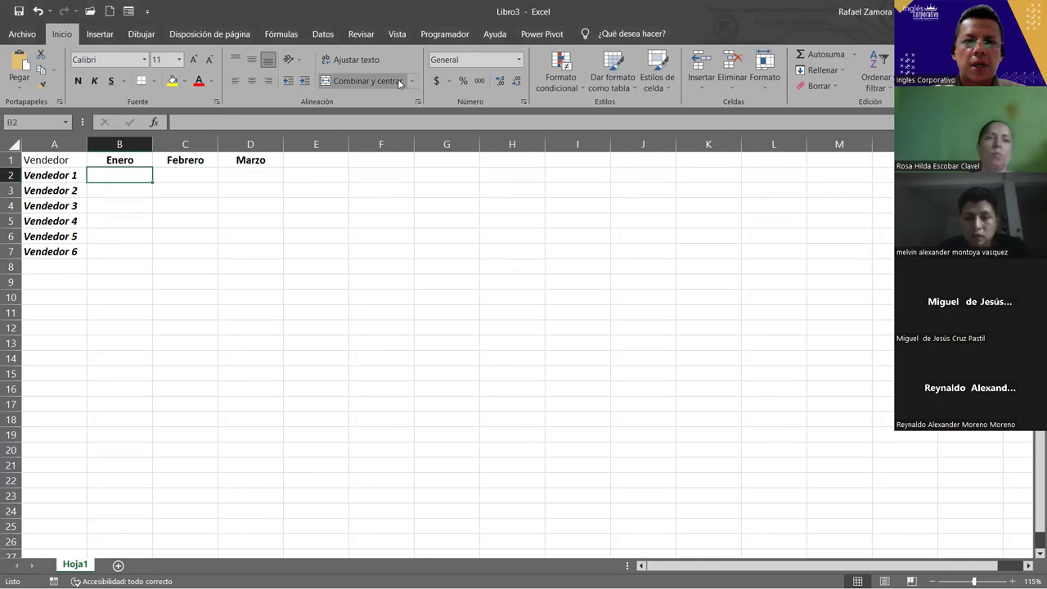
click(435, 81)
text(=)
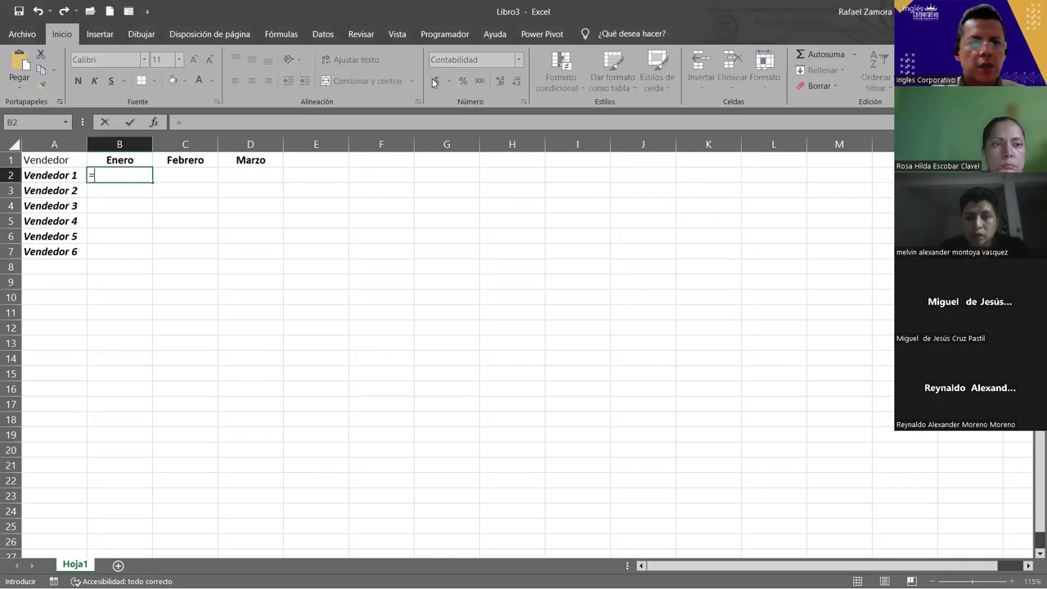
text(ale)
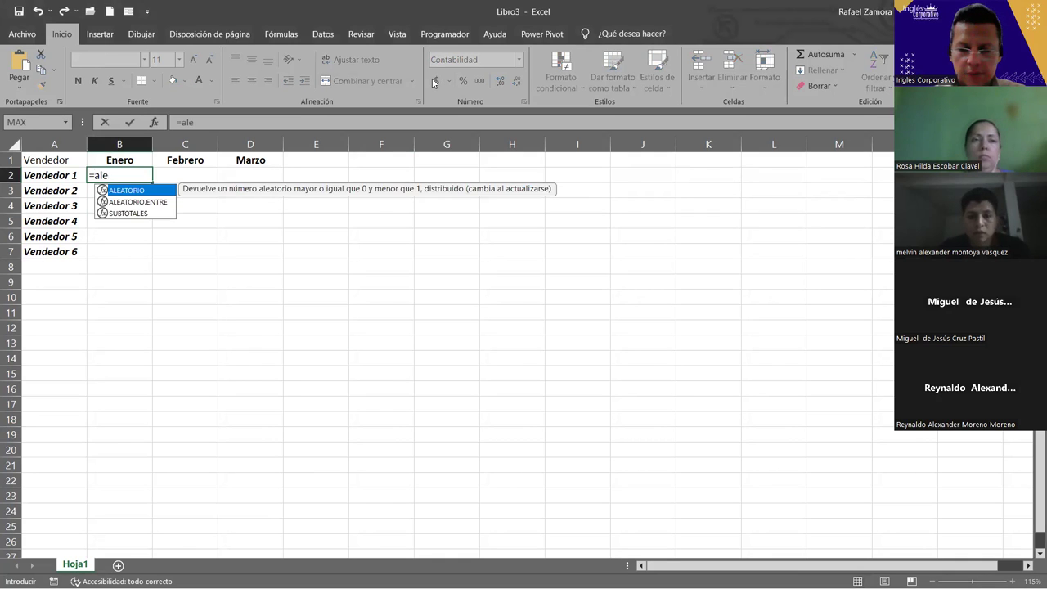
key(Down)
key(Tab)
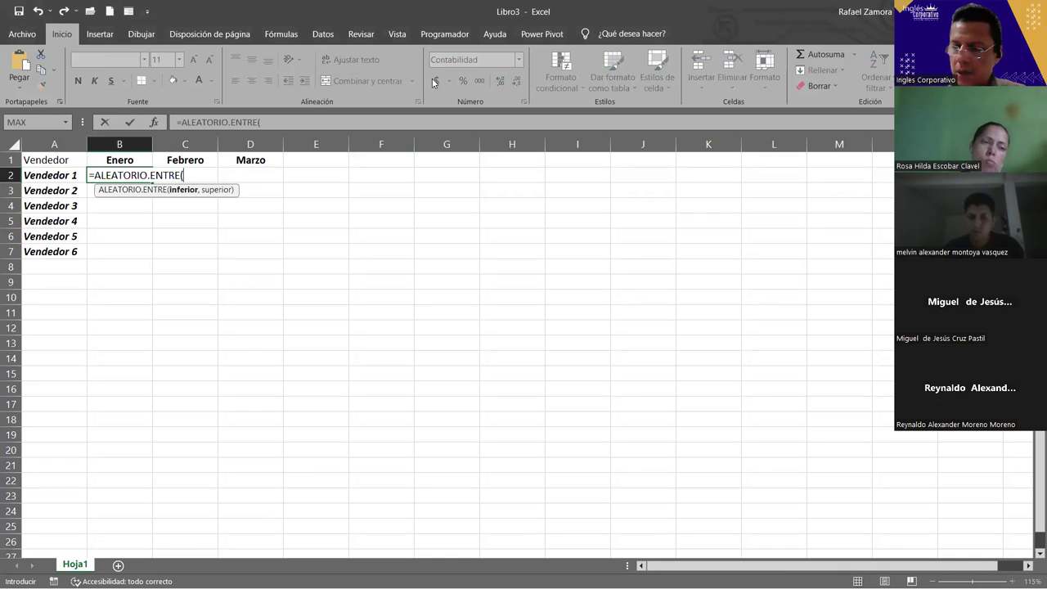
text(100)
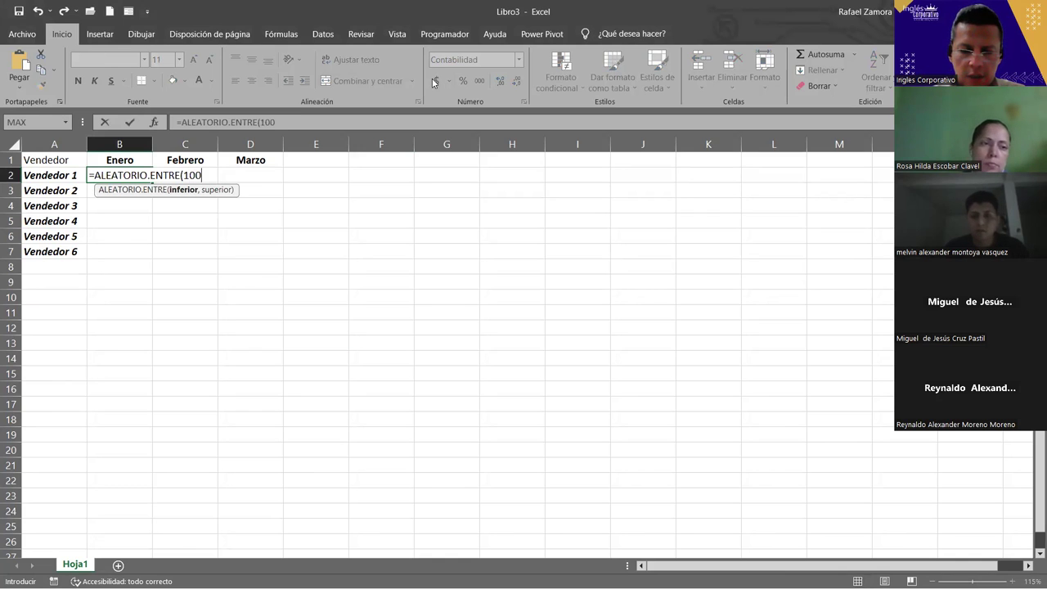
text(,500))
key(Return)
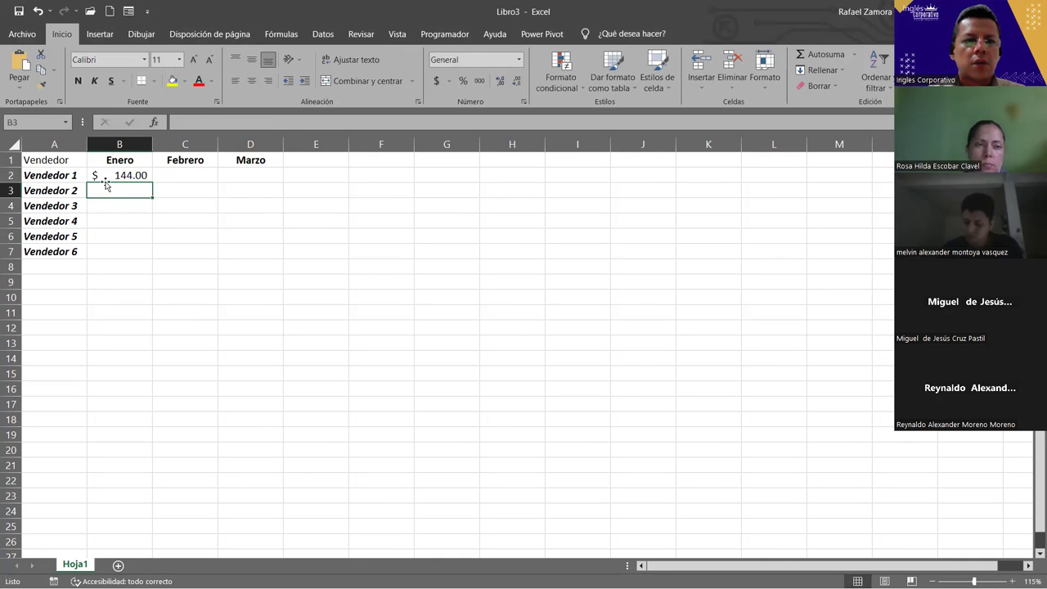
click(120, 175)
mouse_move(151, 183)
mouse_down()
mouse_move(149, 260)
mouse_move(278, 260)
mouse_up()
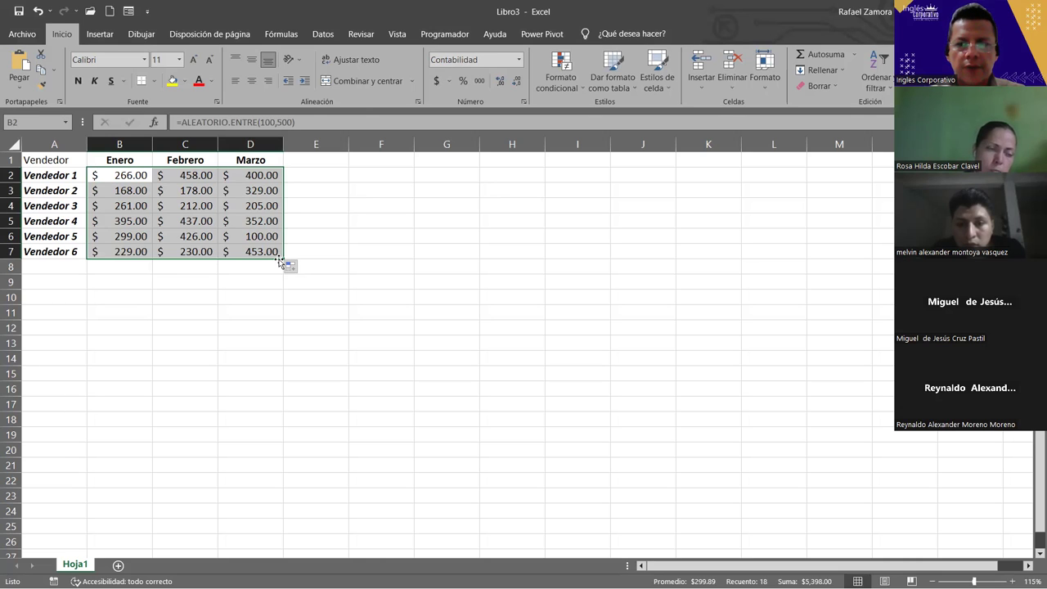
Replace the random sales formulas in B2:D7 with fixed numbers using Pegar valores
key(ctrl+c)
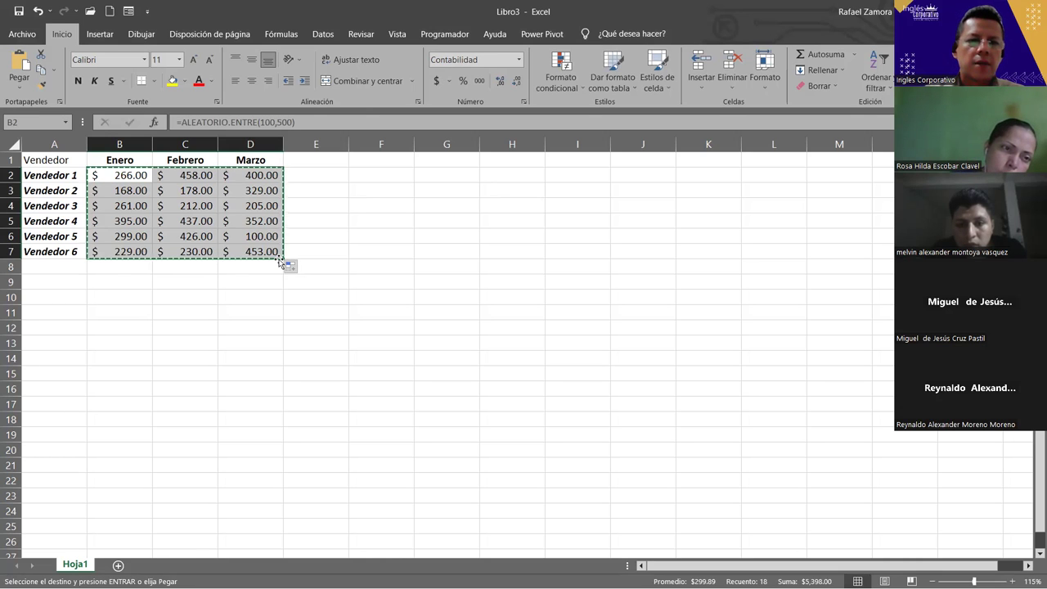
right_click(171, 184)
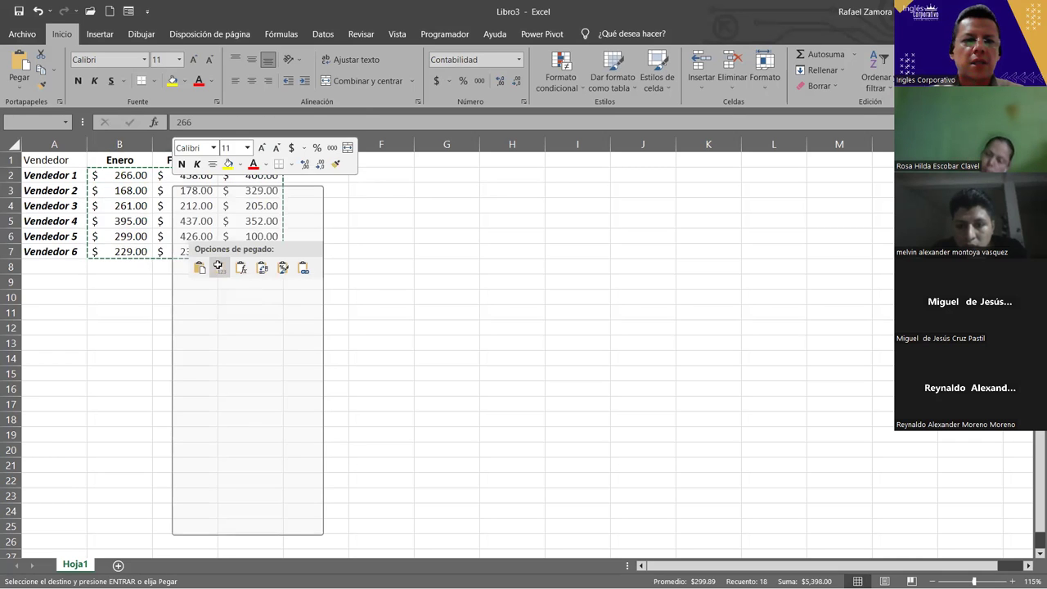
click(217, 266)
click(225, 300)
key(Escape)
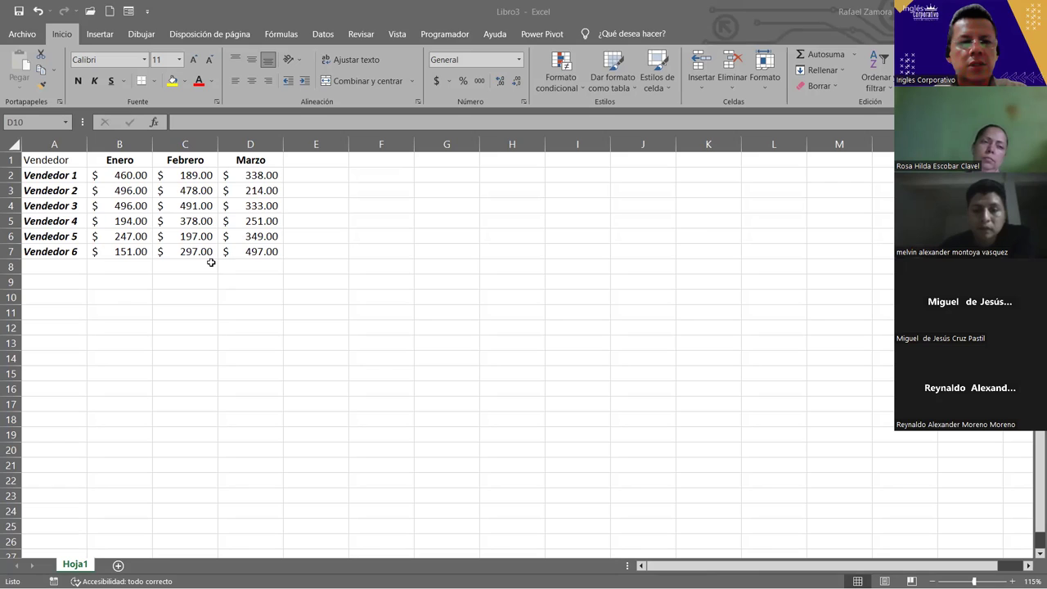
key(alt+Tab)
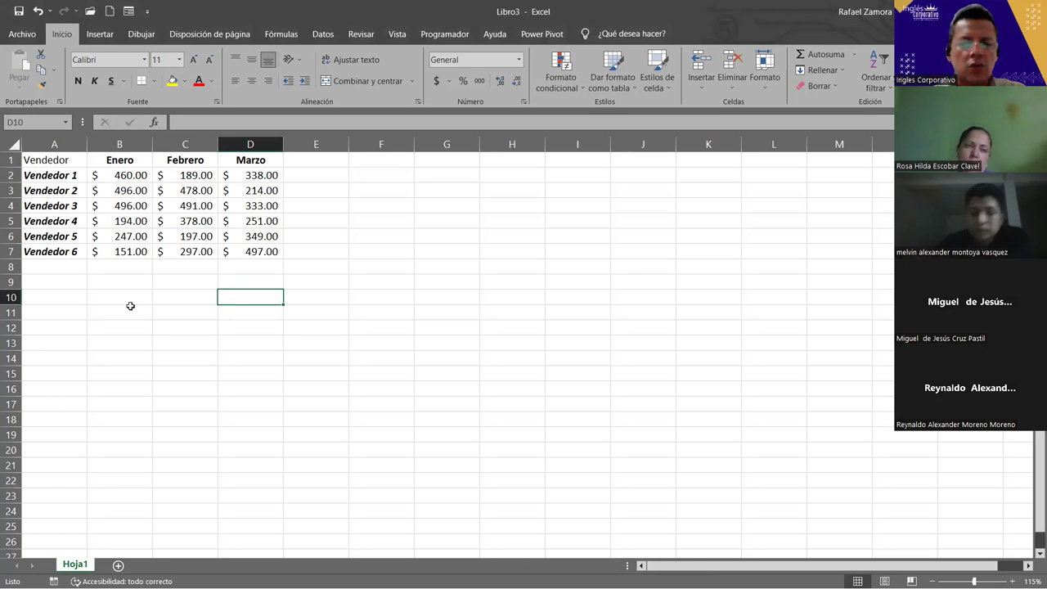
Select the Vendedor and Enero data in A1:B7 and show the Insertar chart options
click(71, 160)
drag(71, 161, 98, 251)
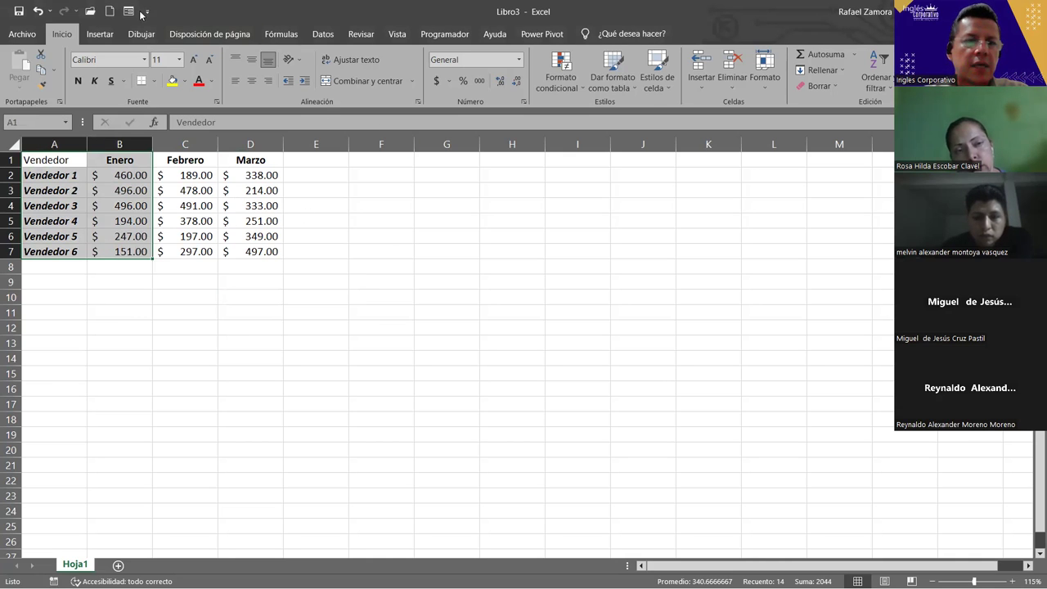
click(114, 38)
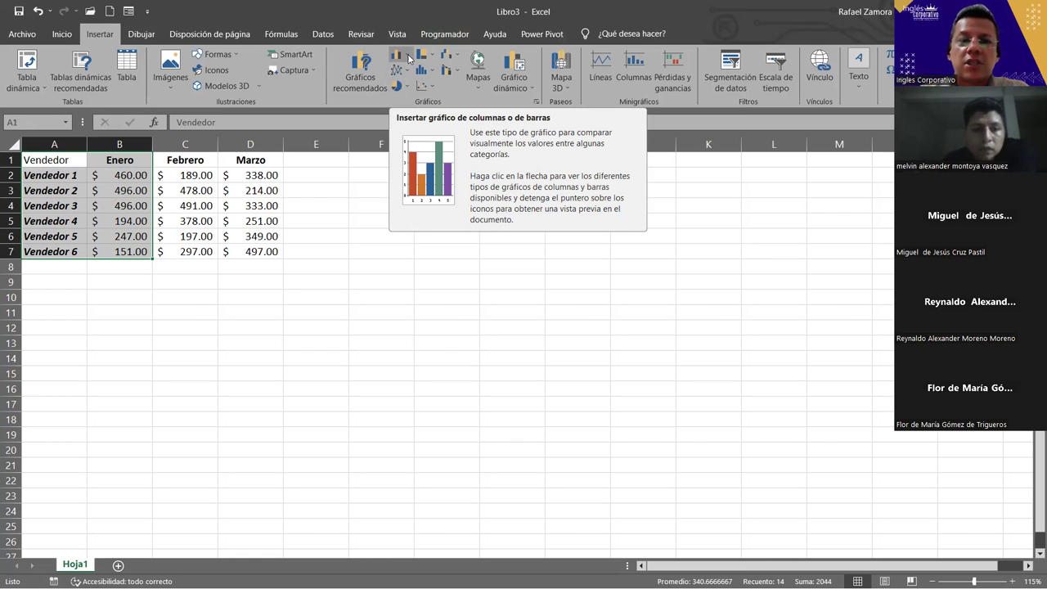
Insert a 3D clustered column chart plotting each vendor's Enero sales
click(409, 59)
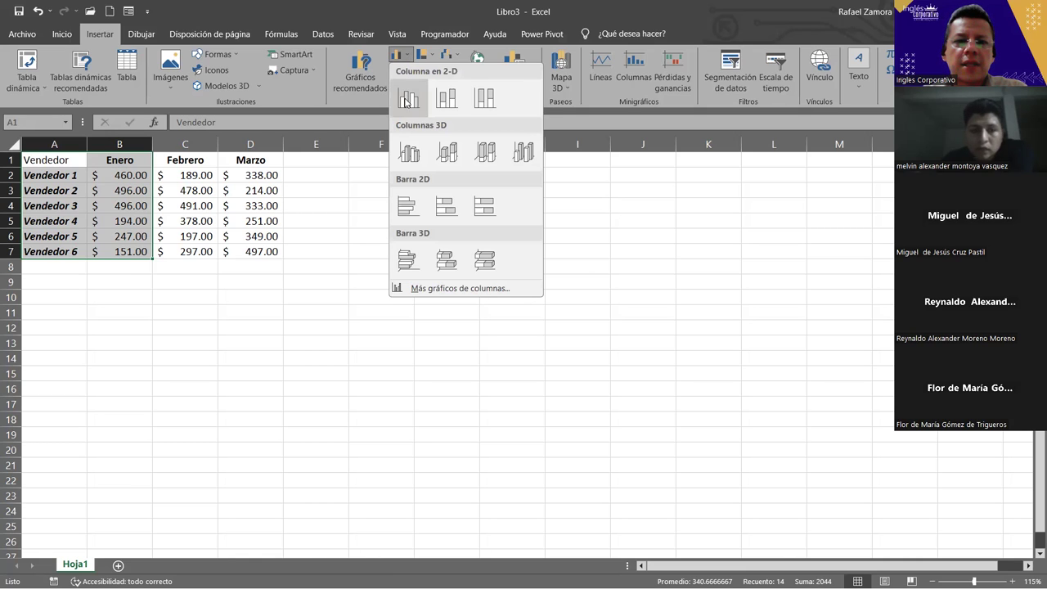
click(410, 153)
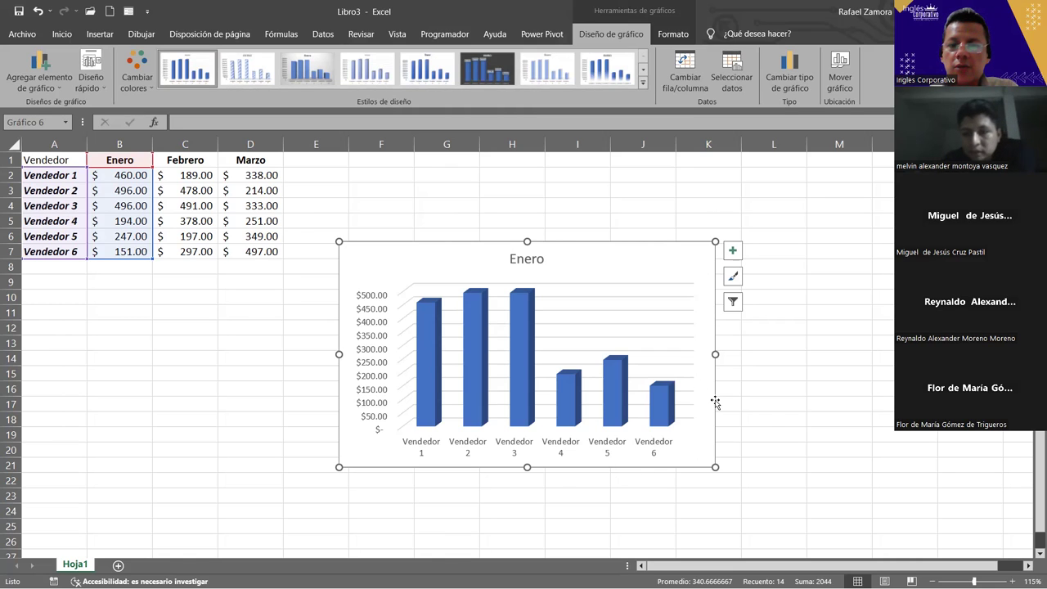
Move the Enero chart up to start at F1, next to the sales table
mouse_move(714, 402)
mouse_down()
mouse_move(706, 336)
mouse_move(723, 310)
mouse_move(727, 317)
mouse_up()
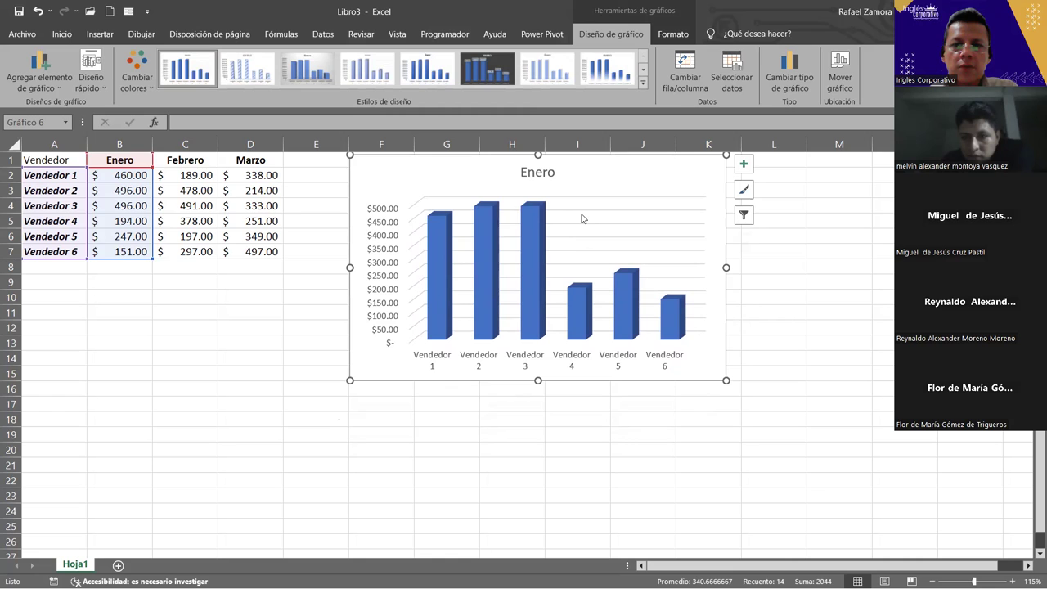
click(828, 245)
click(544, 240)
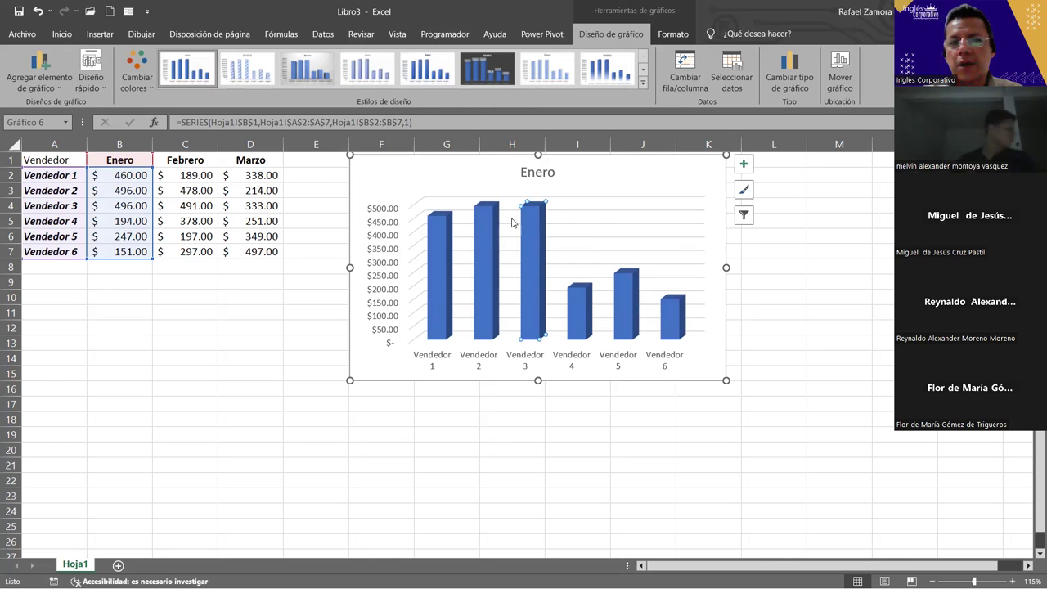
click(775, 265)
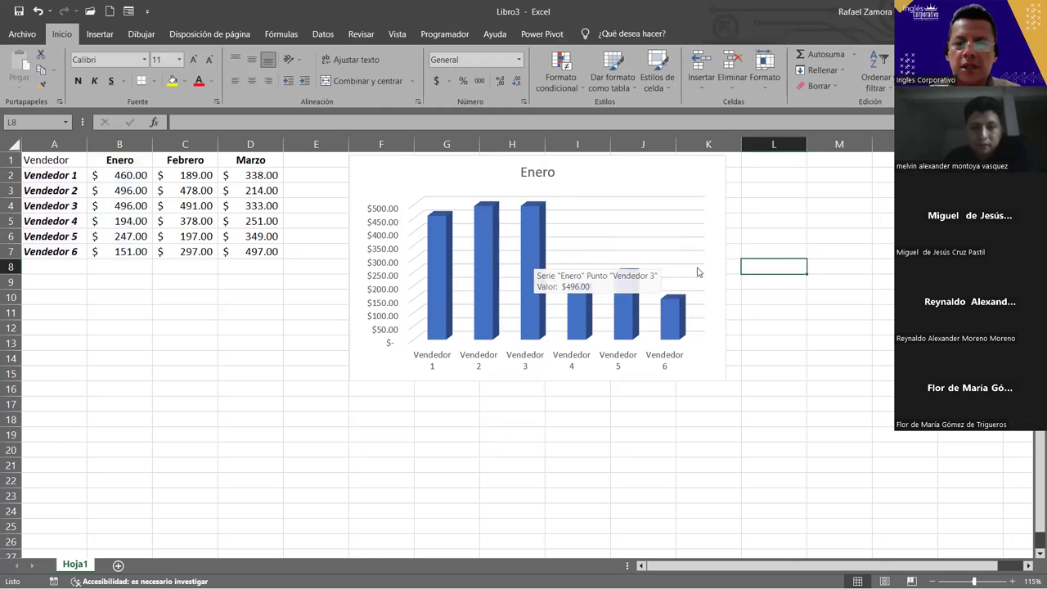
Shrink the Enero chart from its lower-right corner until the vendor axis labels slant
click(726, 223)
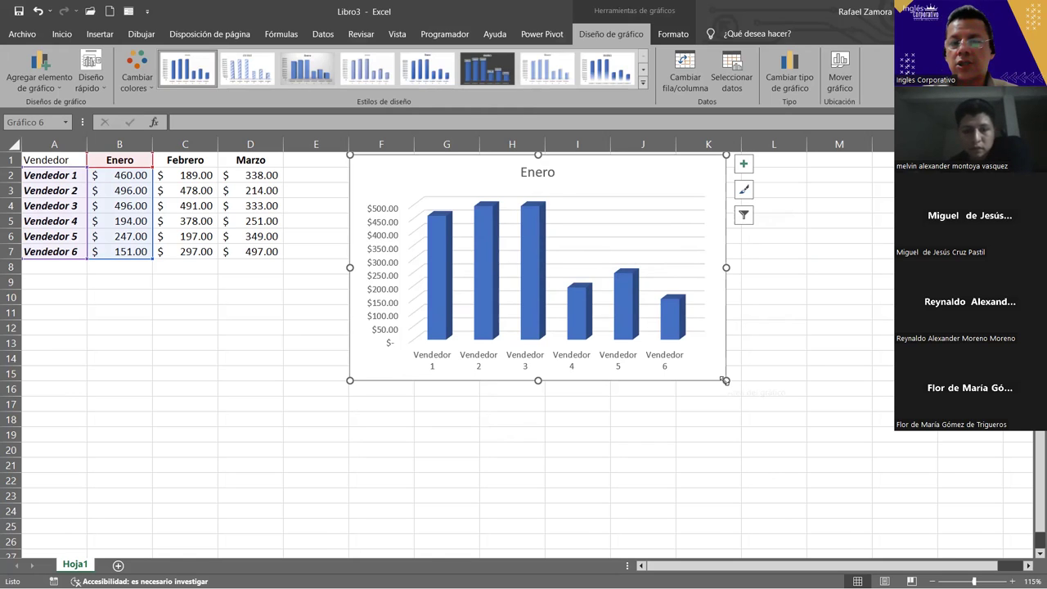
mouse_move(724, 381)
mouse_down()
mouse_move(659, 331)
mouse_move(763, 396)
mouse_move(699, 352)
mouse_up()
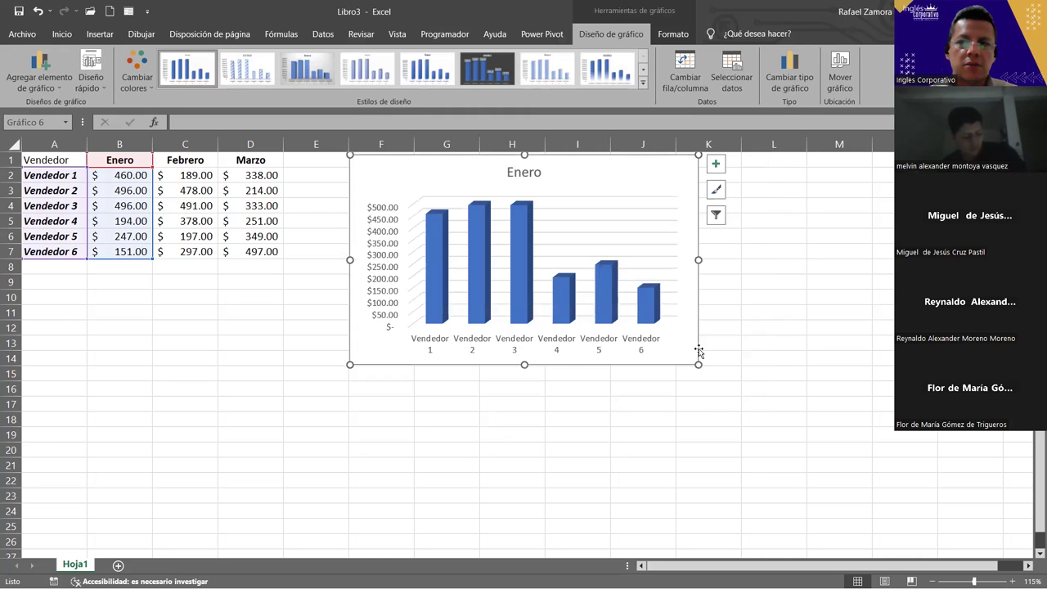
drag(697, 364, 678, 351)
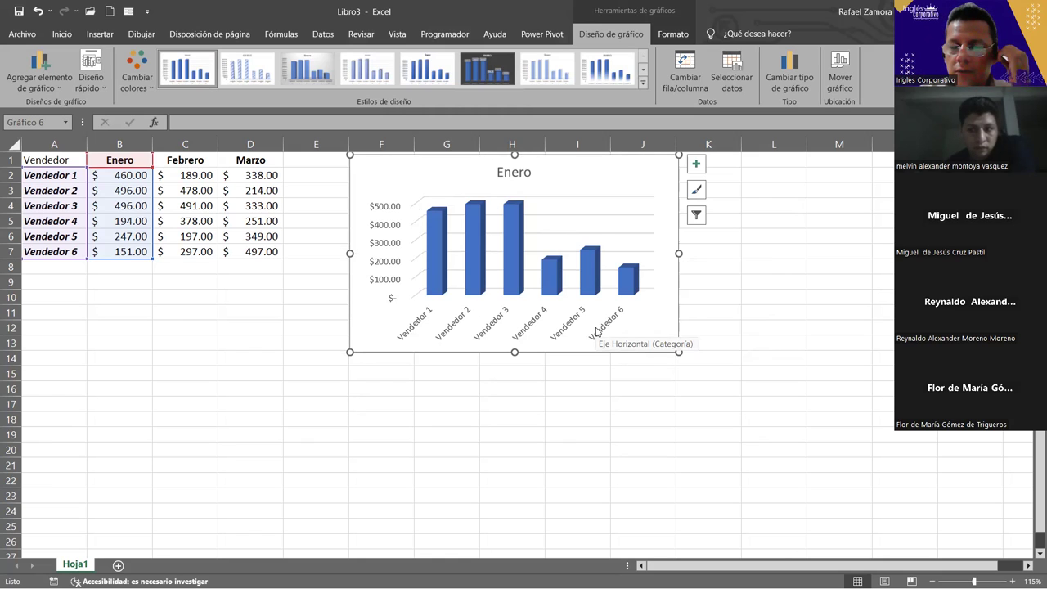
click(277, 324)
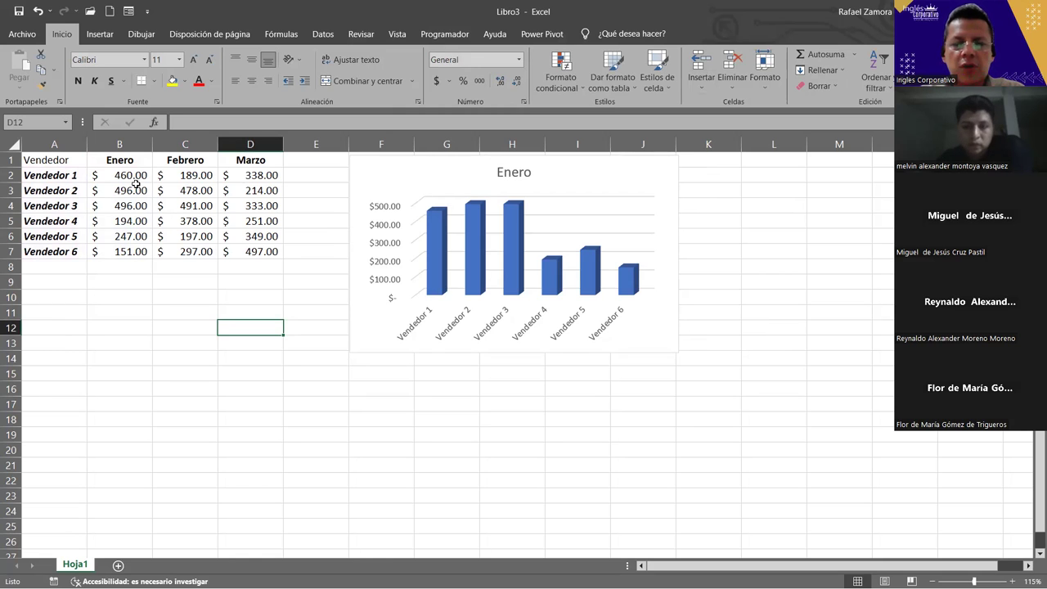
click(676, 219)
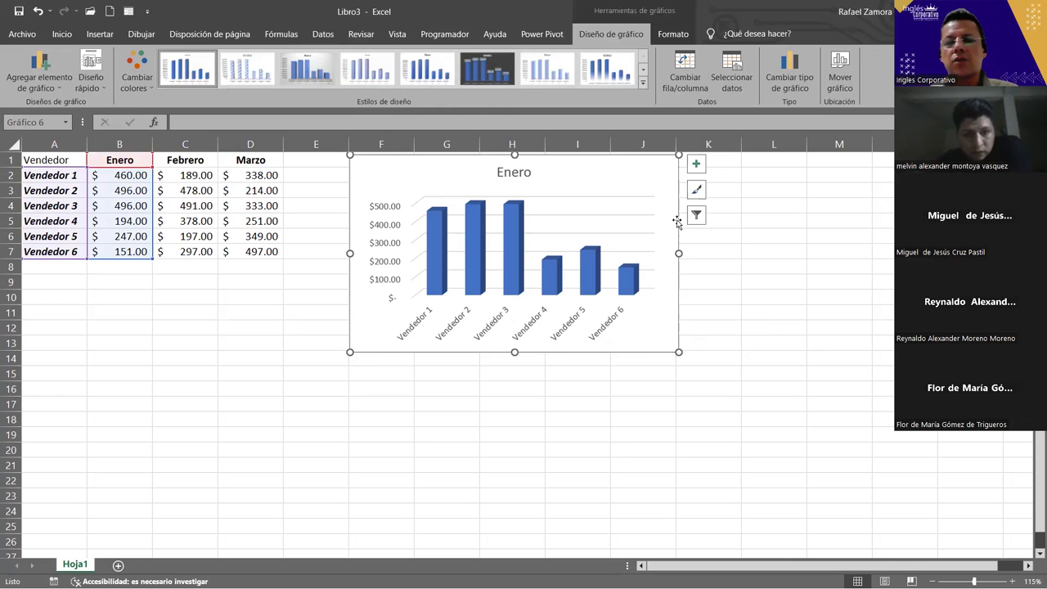
drag(677, 196, 678, 196)
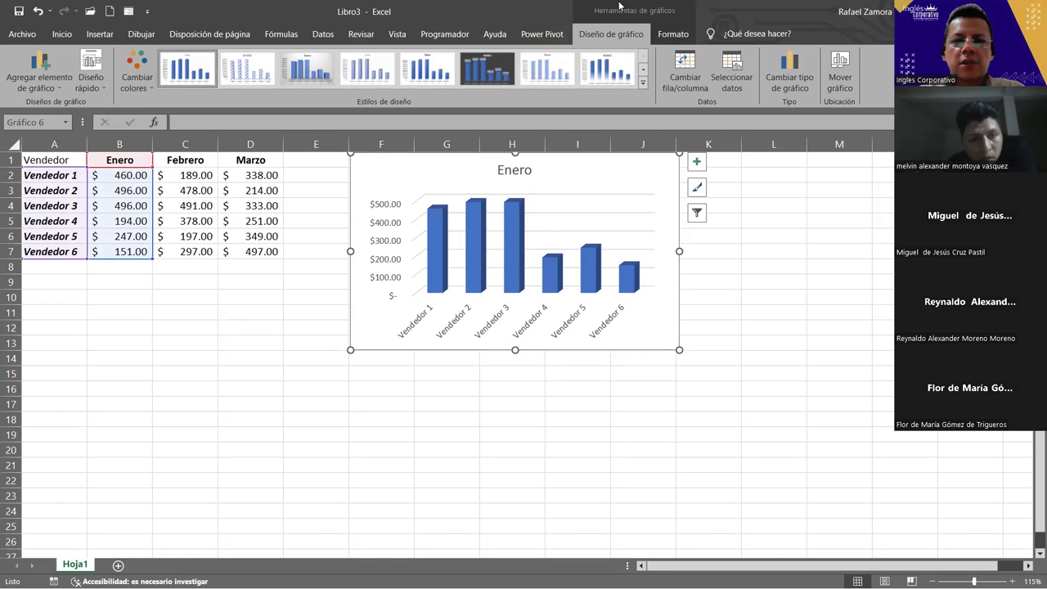
click(738, 65)
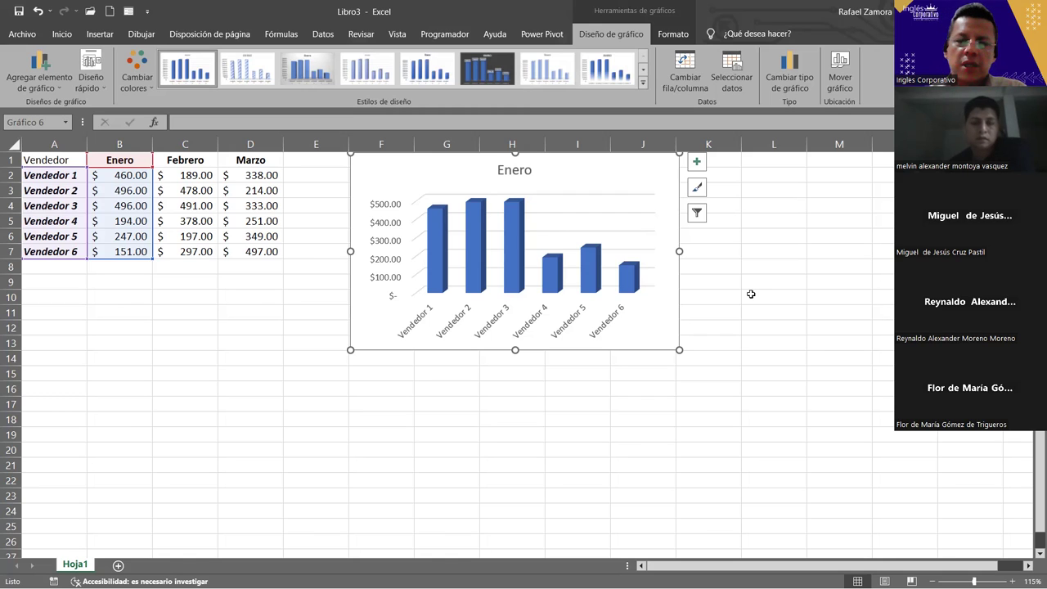
Restrict the Enero chart's category filter to Vendedor 1–4, excluding Vendedor 5 and 6
click(697, 212)
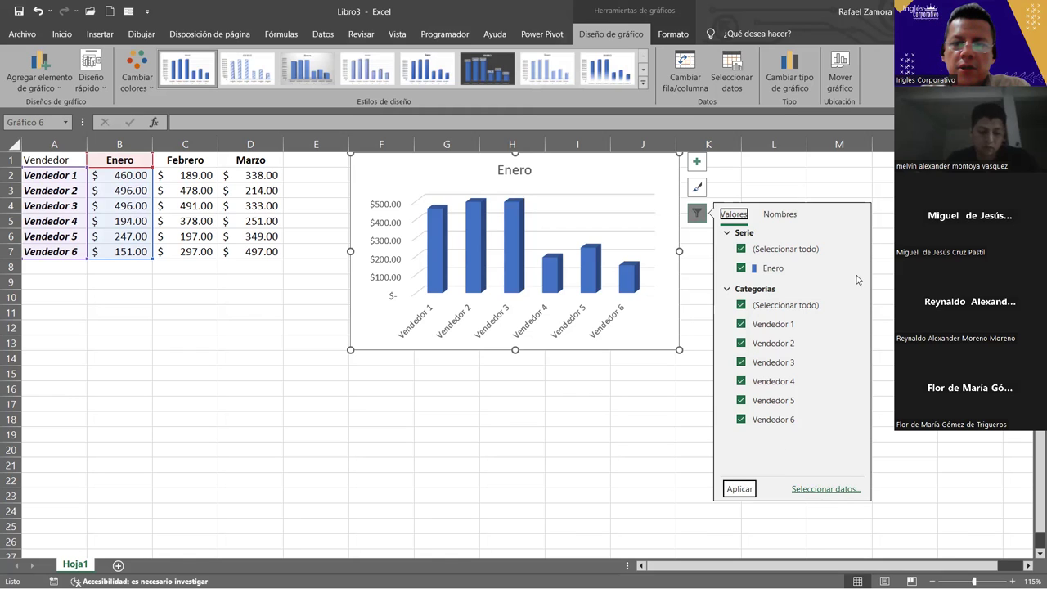
click(741, 305)
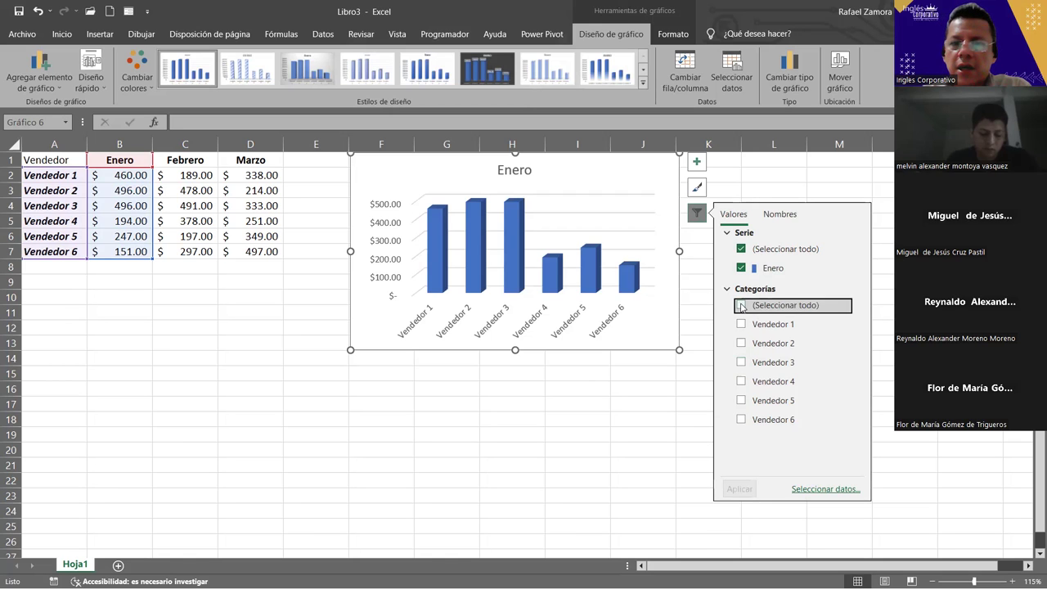
click(741, 324)
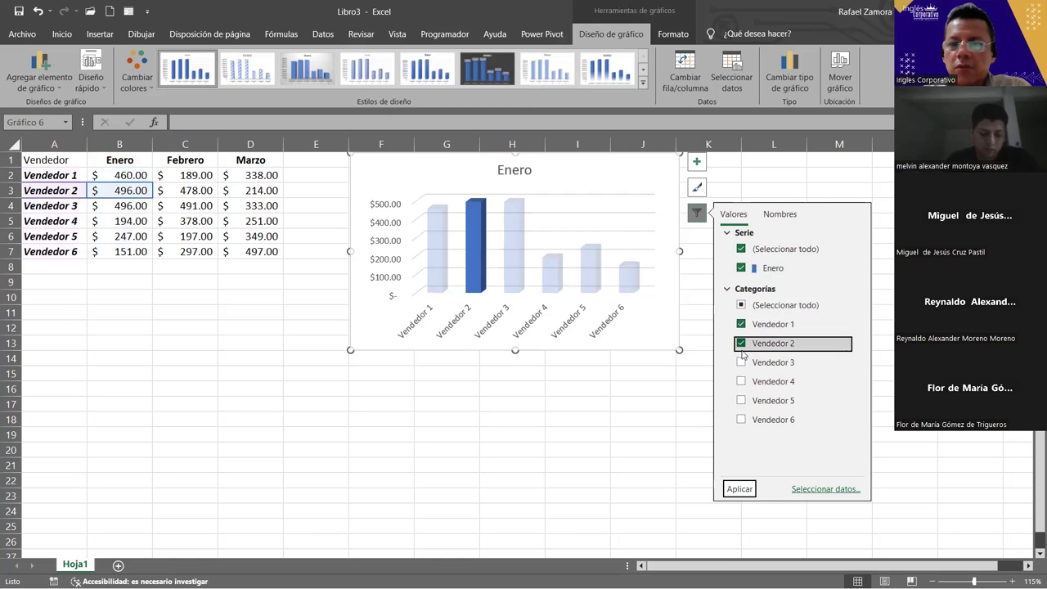
click(741, 342)
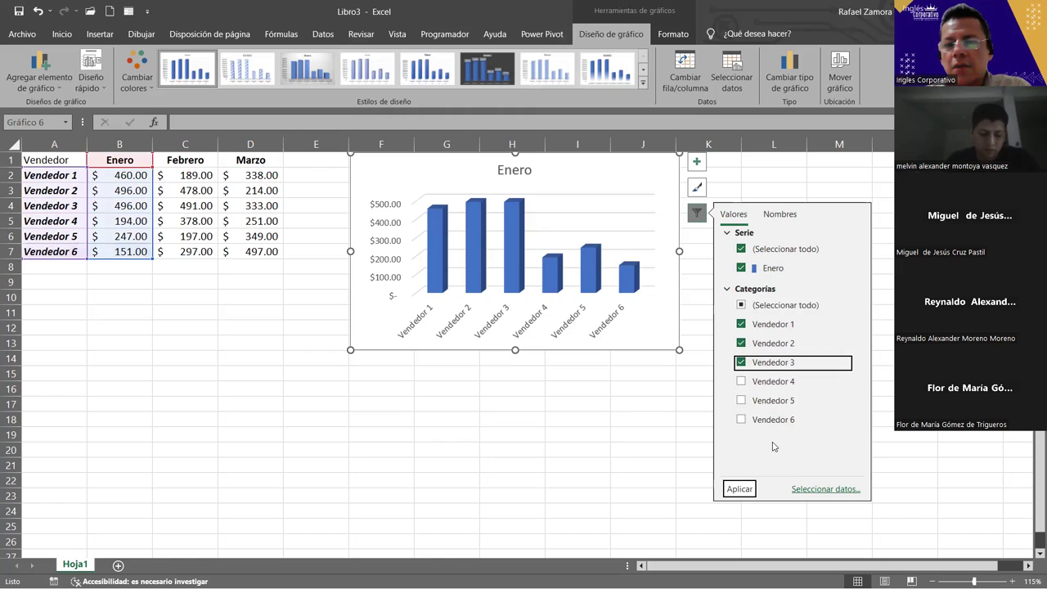
click(747, 491)
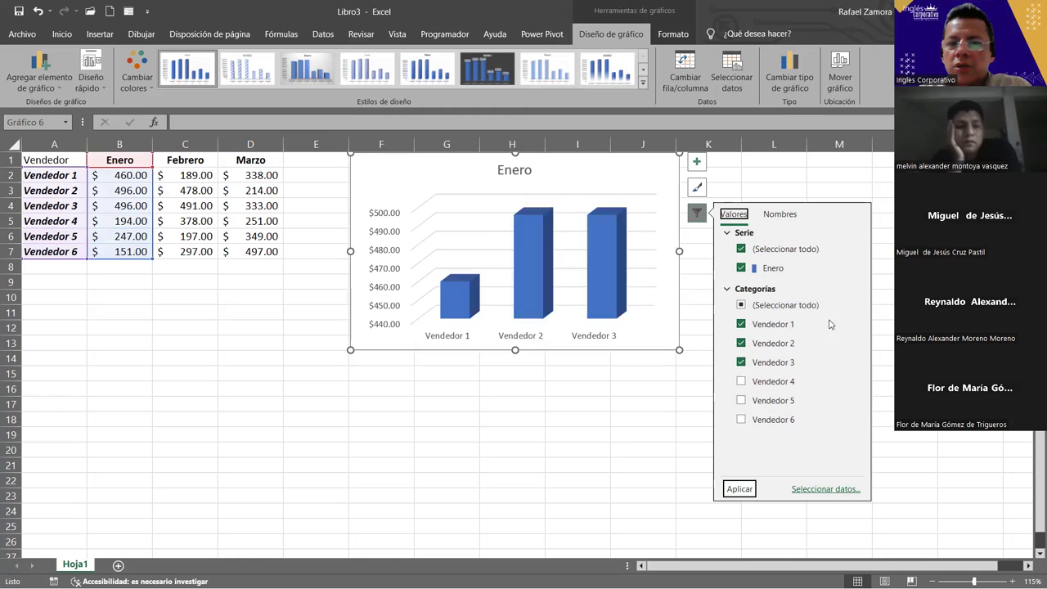
click(741, 381)
click(739, 489)
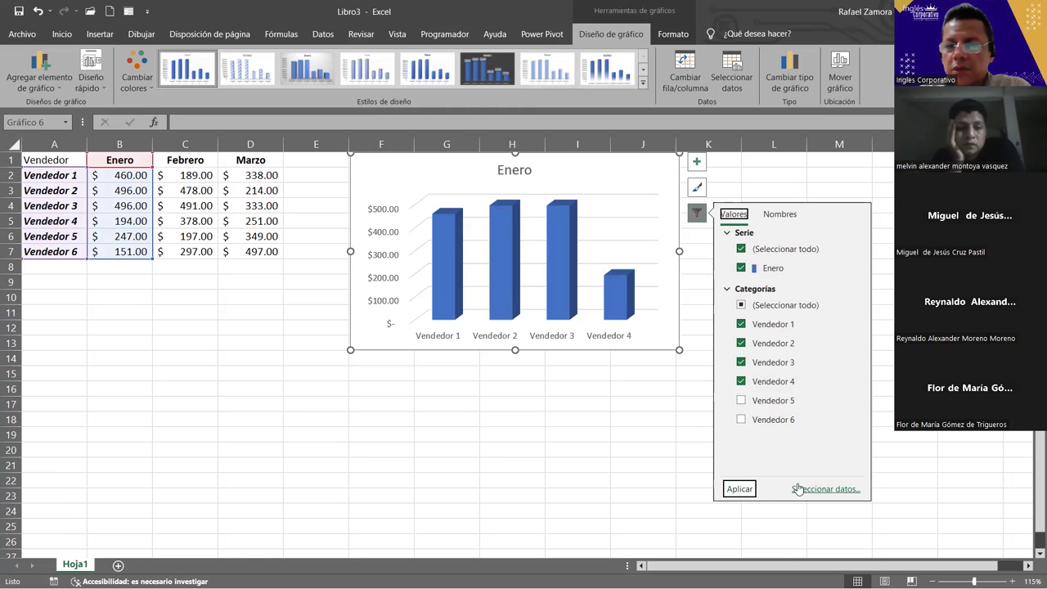
Re-check (Seleccionar todo) in the chart filter so Vendedor 1–6 all appear again
click(852, 490)
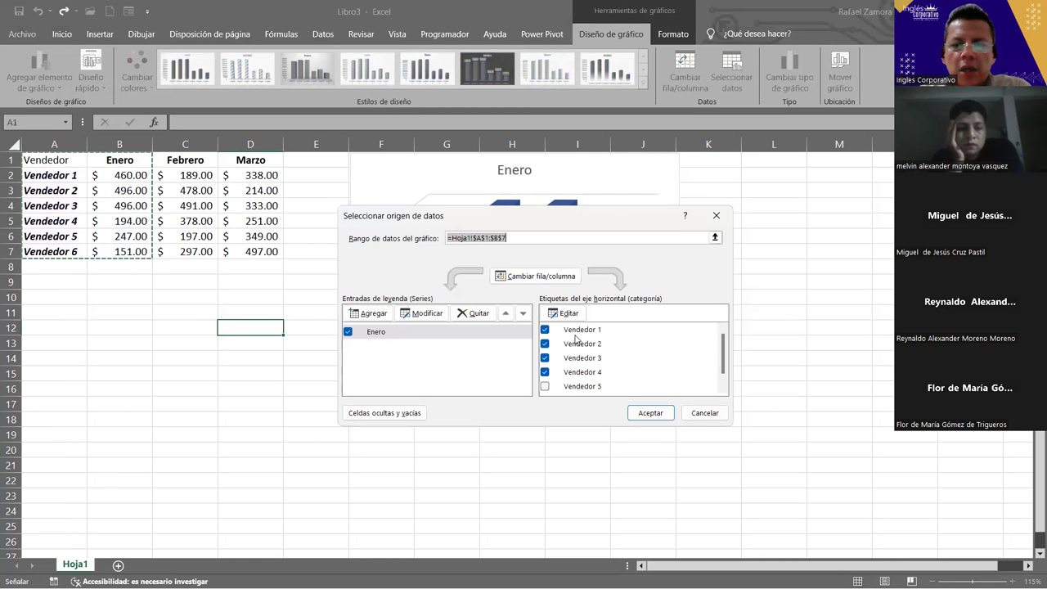
click(703, 411)
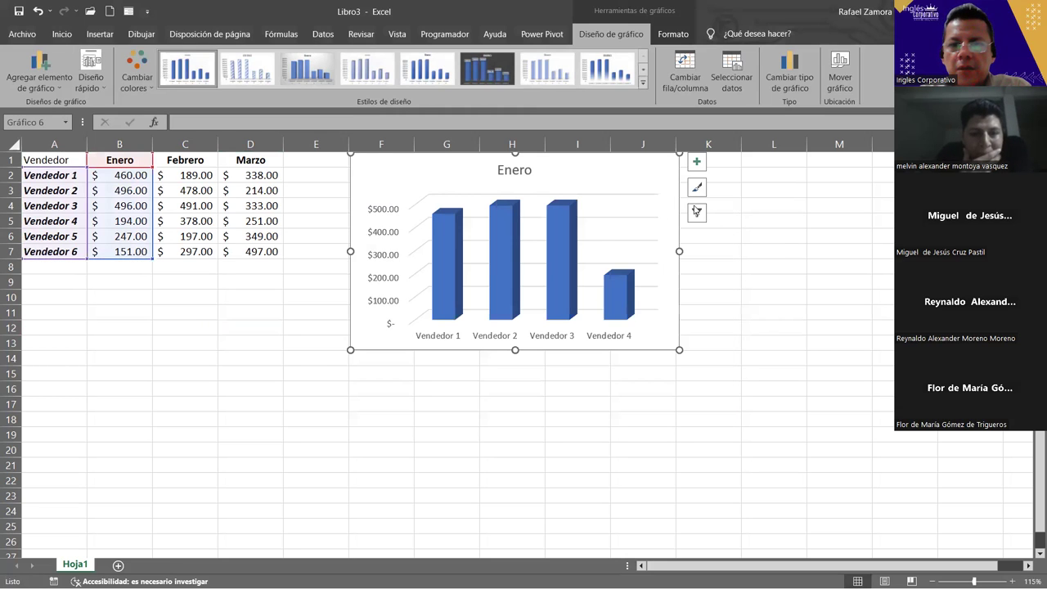
click(696, 213)
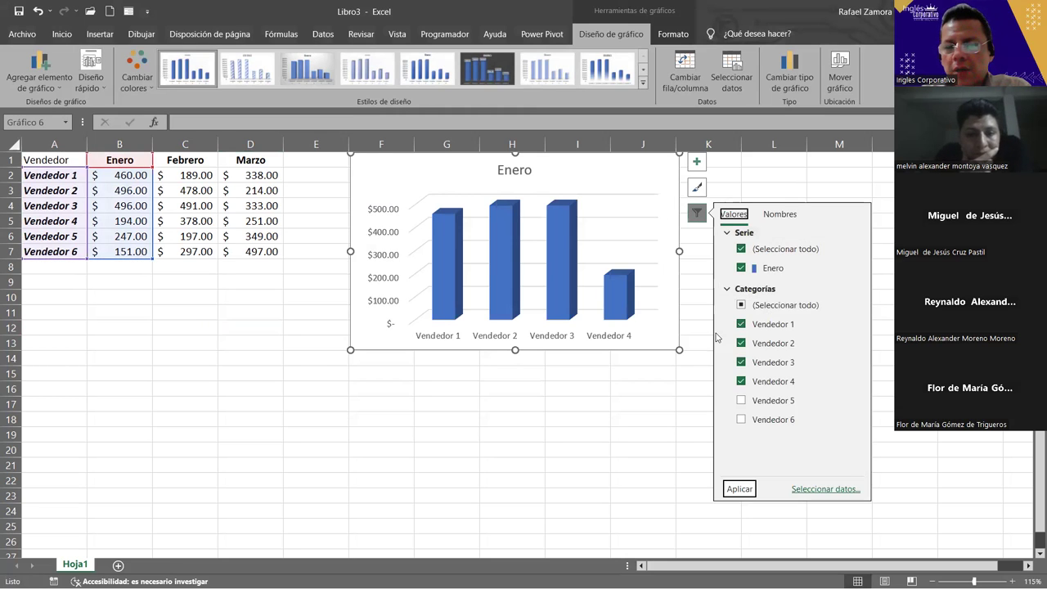
click(741, 305)
click(741, 306)
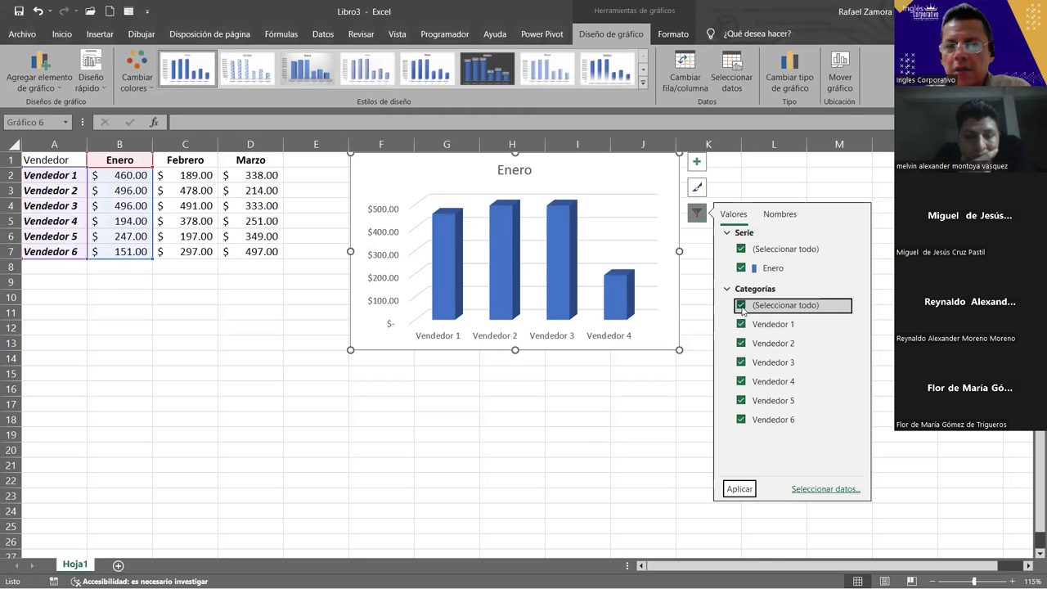
click(739, 489)
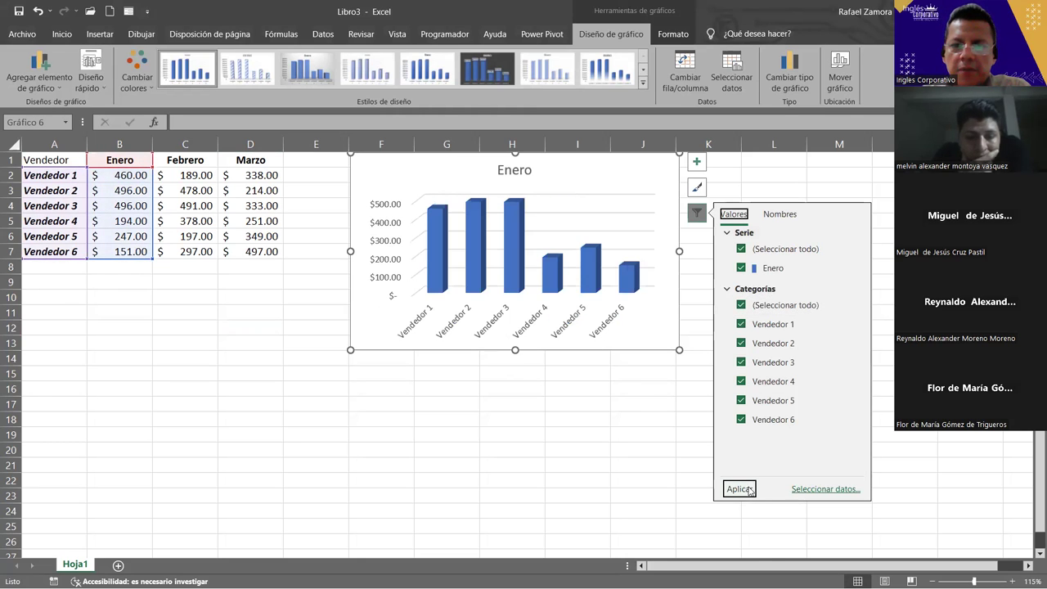
click(598, 421)
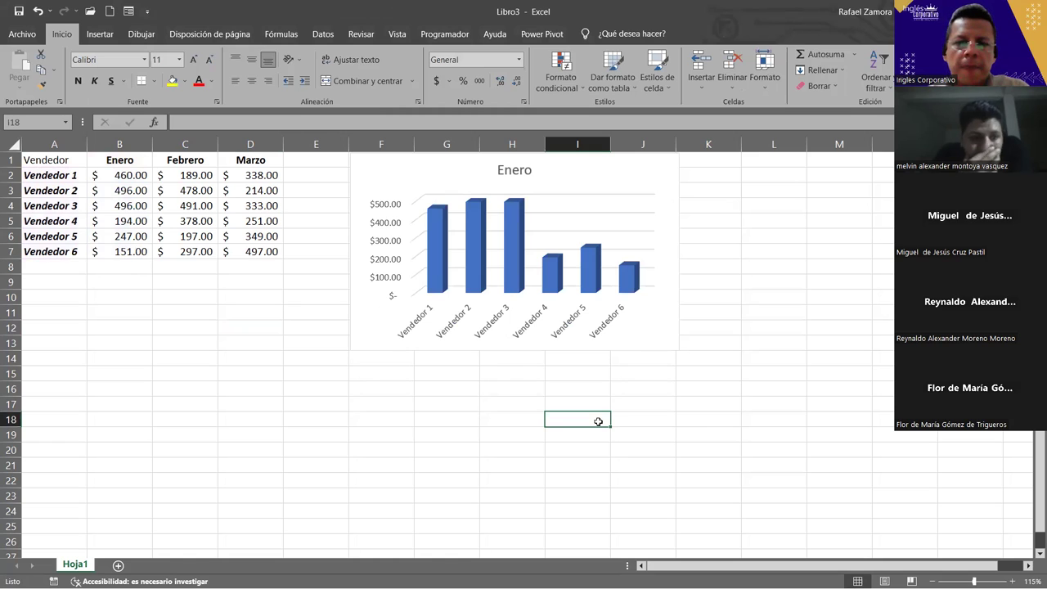
Apply chart style 7, with outlined columns on a plain white background, to the Enero chart
click(679, 282)
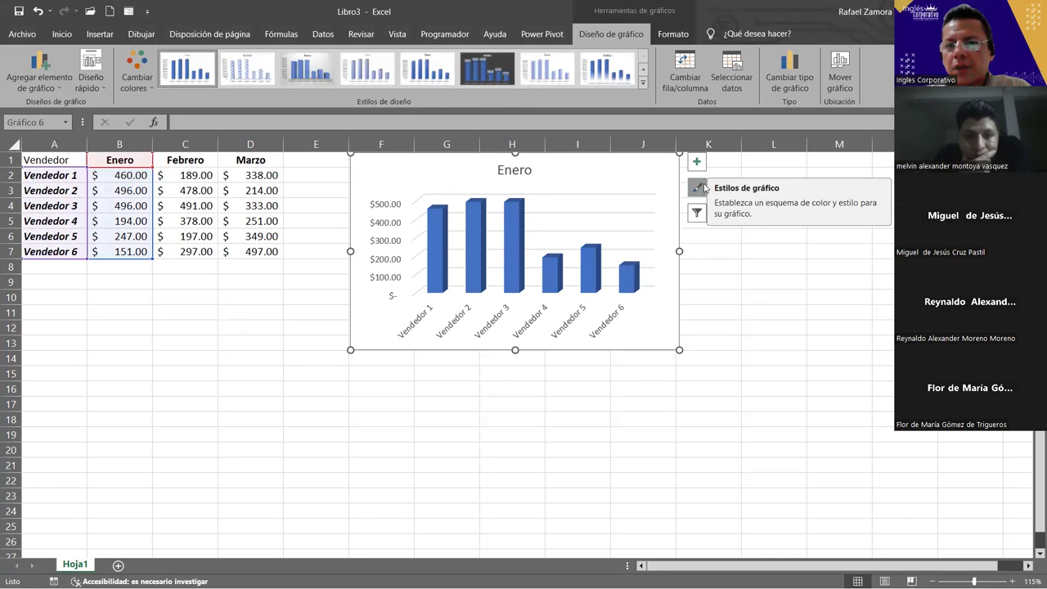
click(699, 187)
click(699, 187)
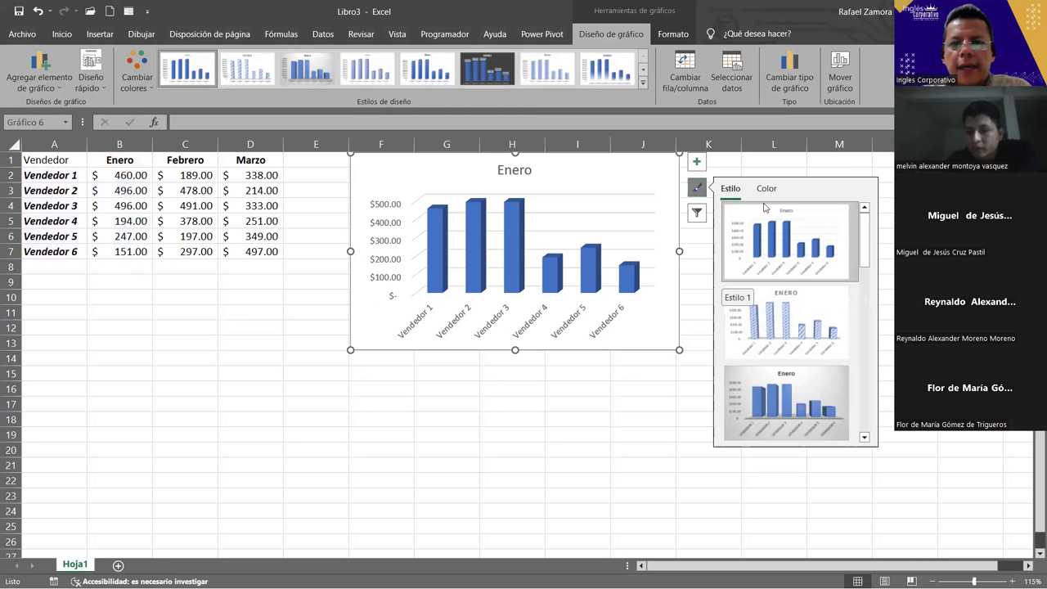
click(790, 163)
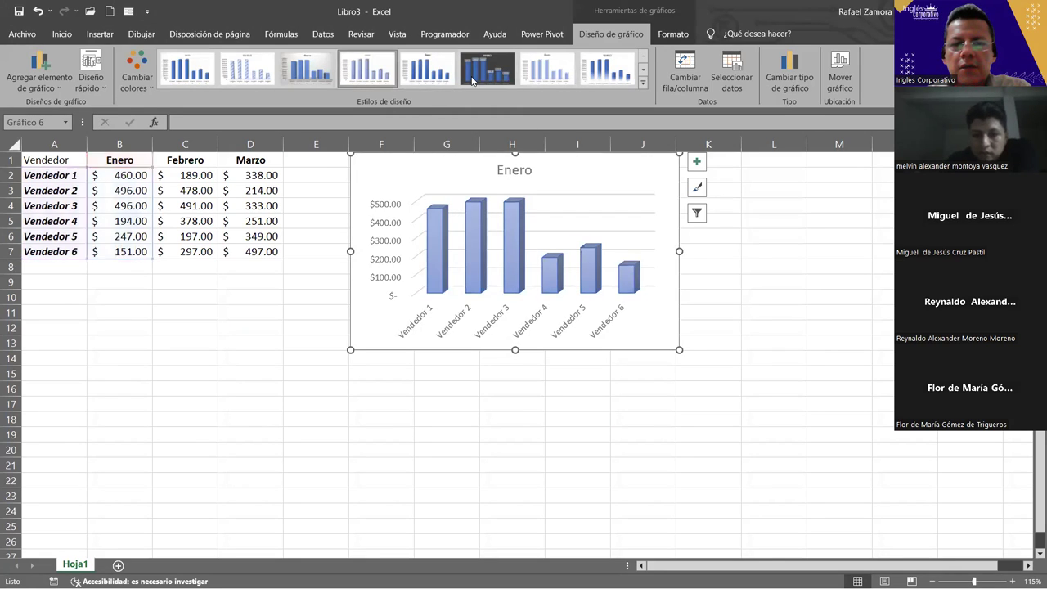
click(562, 77)
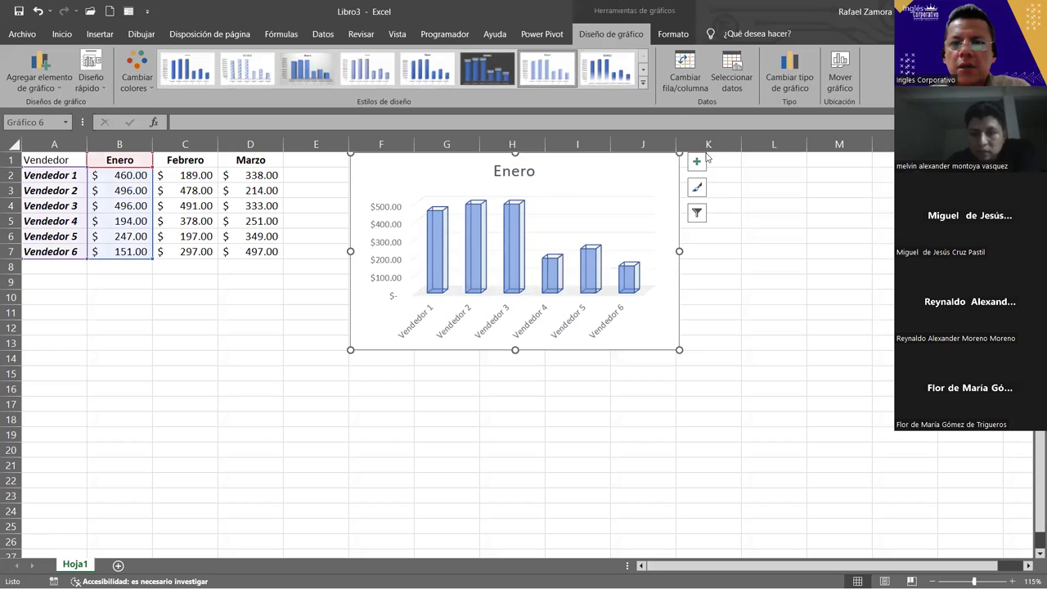
Try green, yellow and orange palettes, then settle on the blue monochromatic colour scheme
click(697, 187)
click(767, 189)
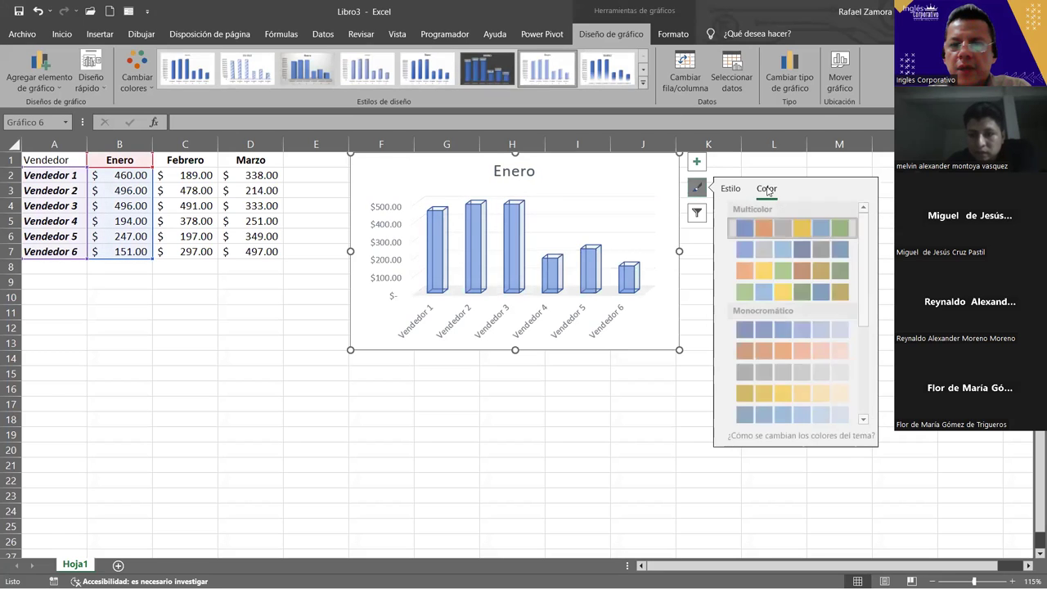
click(765, 292)
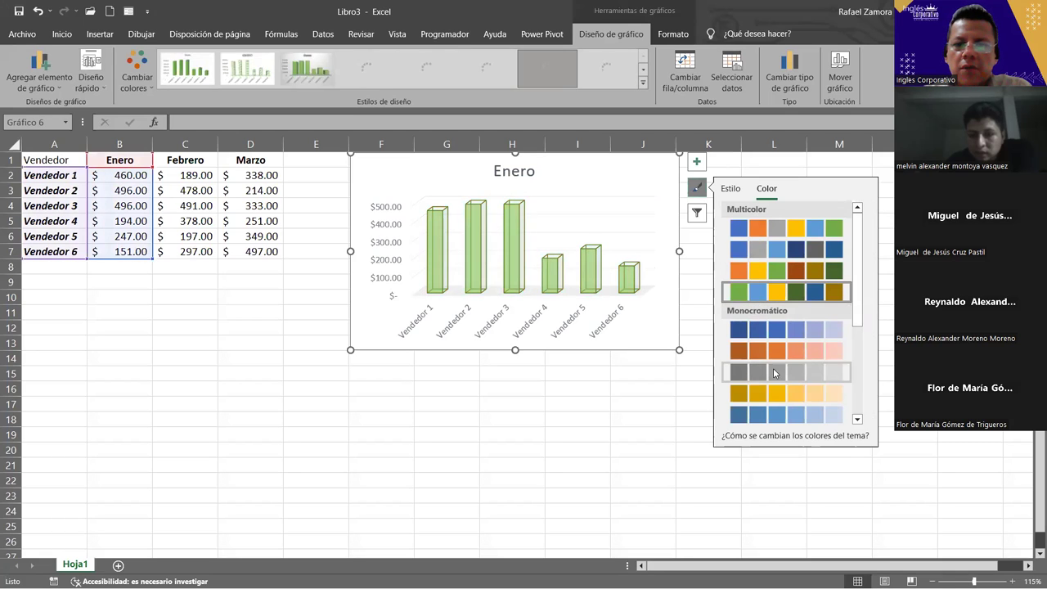
click(775, 393)
click(730, 188)
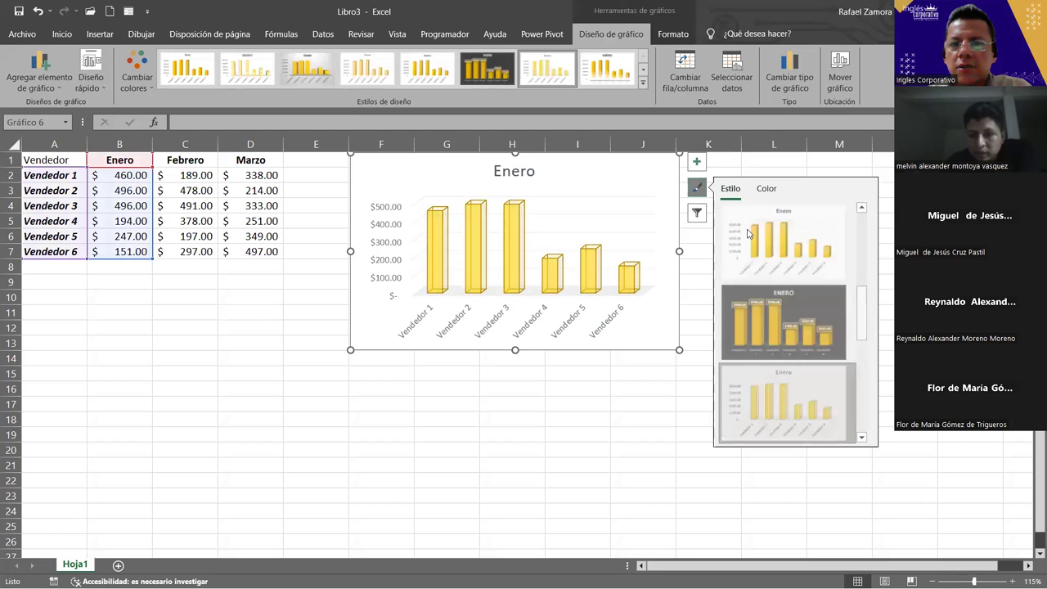
scroll(786, 342, down, 5)
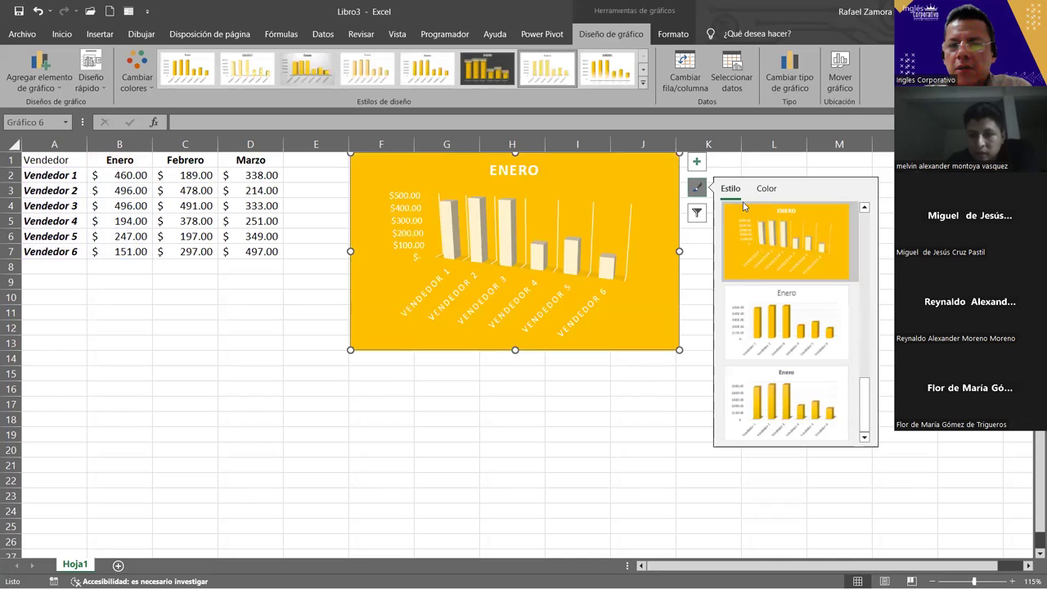
click(764, 189)
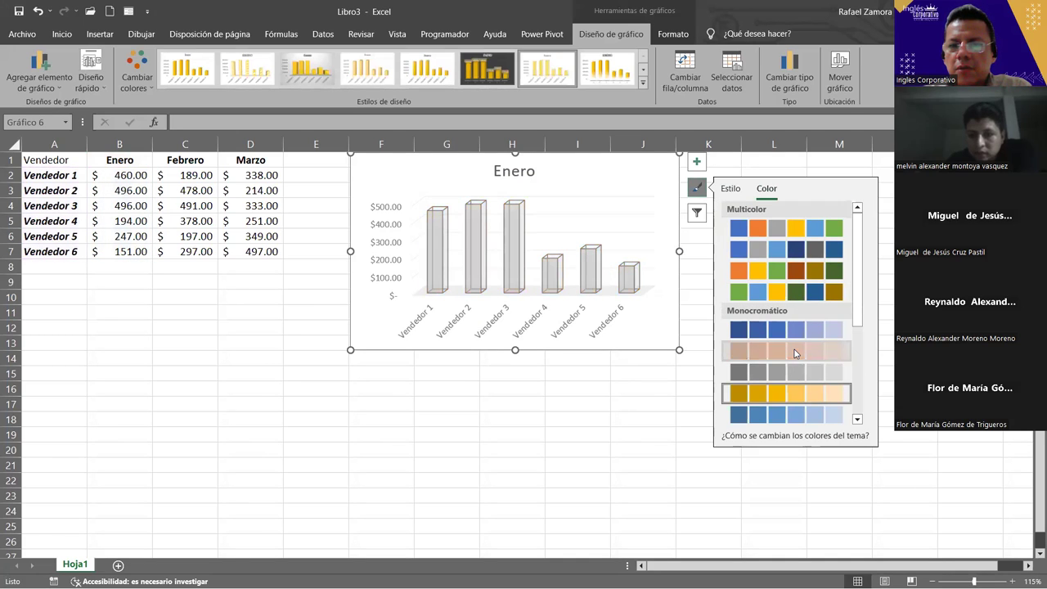
click(777, 350)
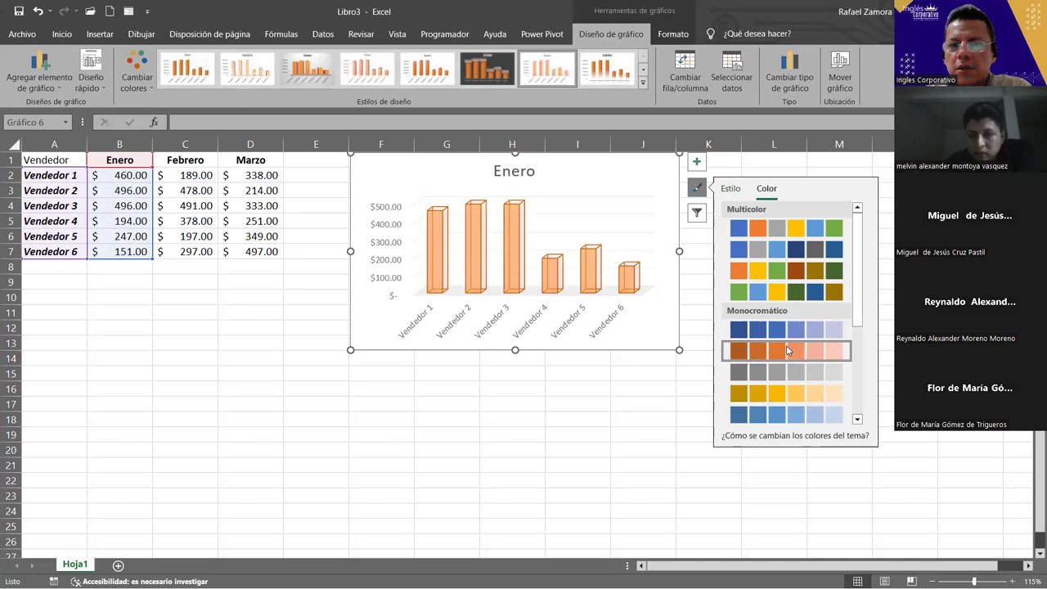
click(789, 327)
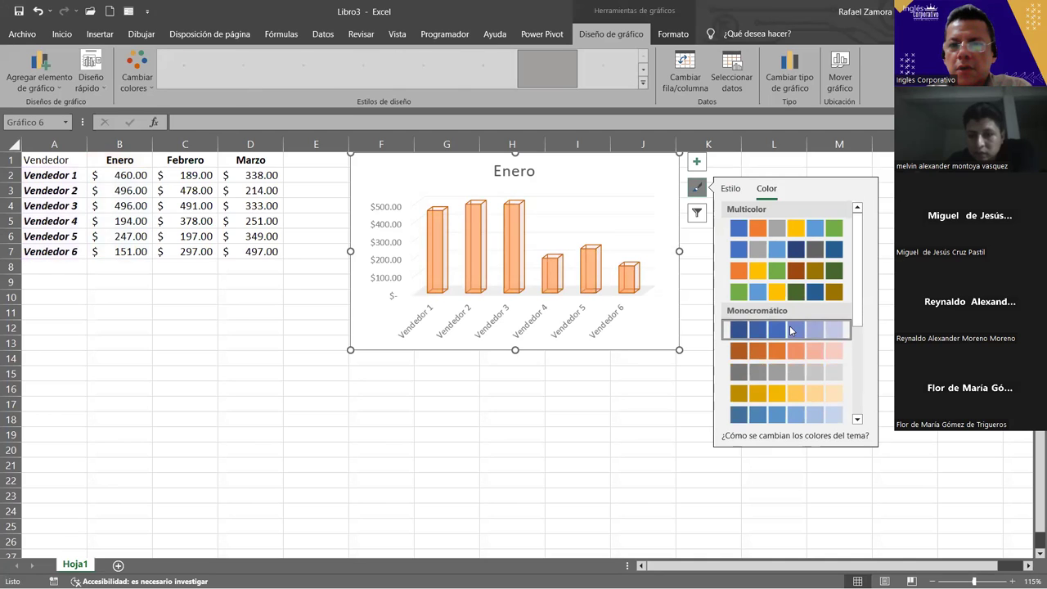
click(730, 188)
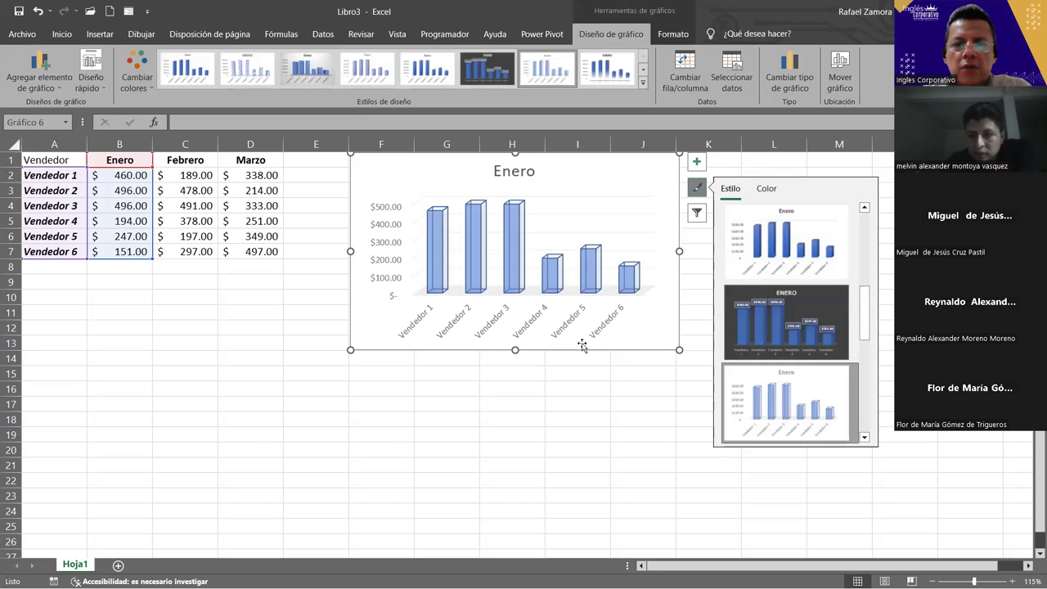
click(668, 397)
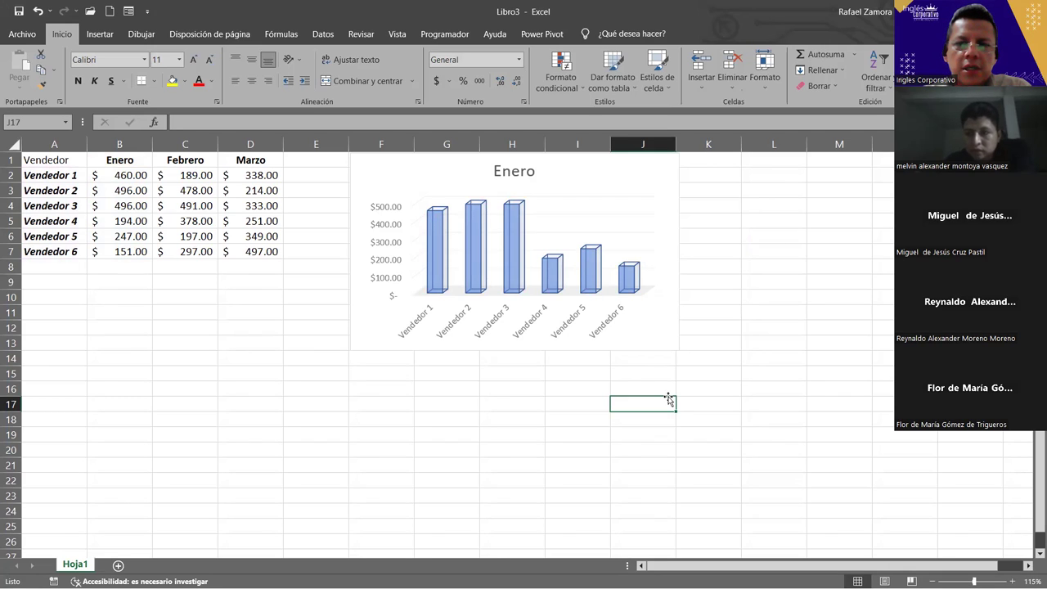
Apply the dark charcoal chart style, giving blue 3D columns and white title and labels
click(681, 181)
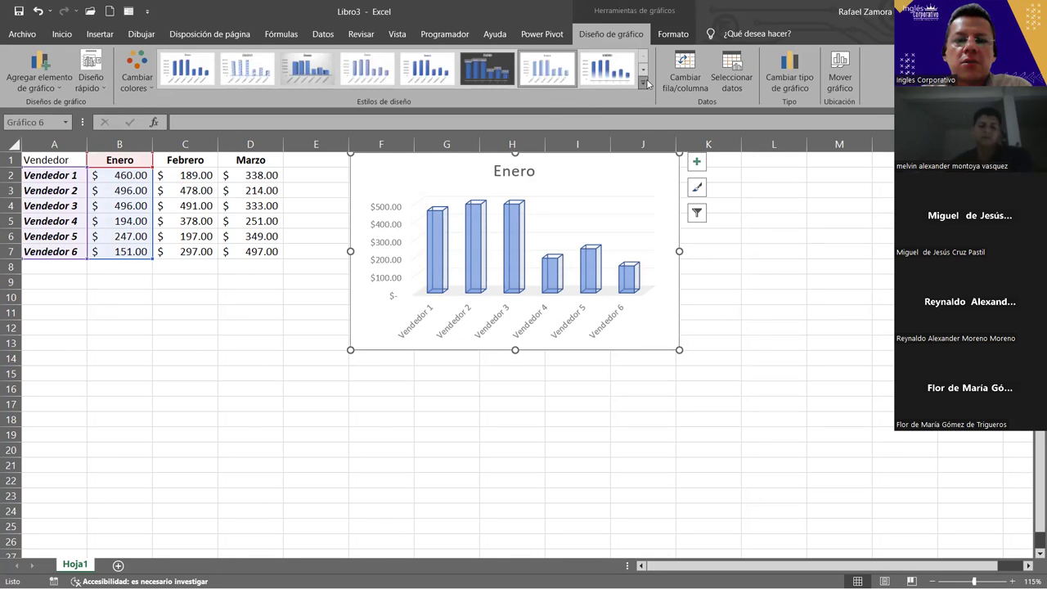
click(370, 79)
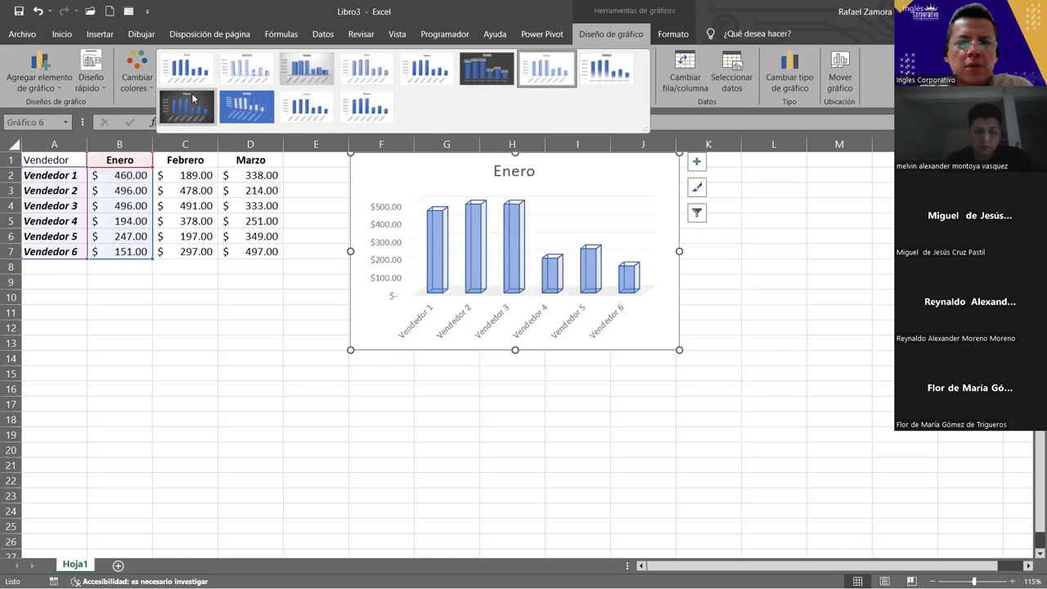
click(193, 98)
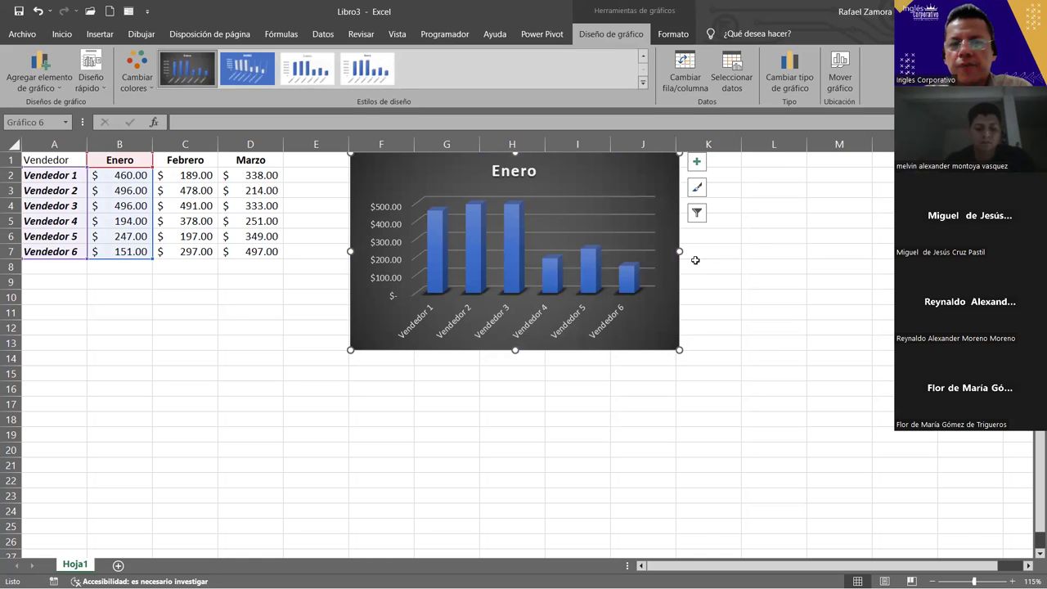
click(716, 269)
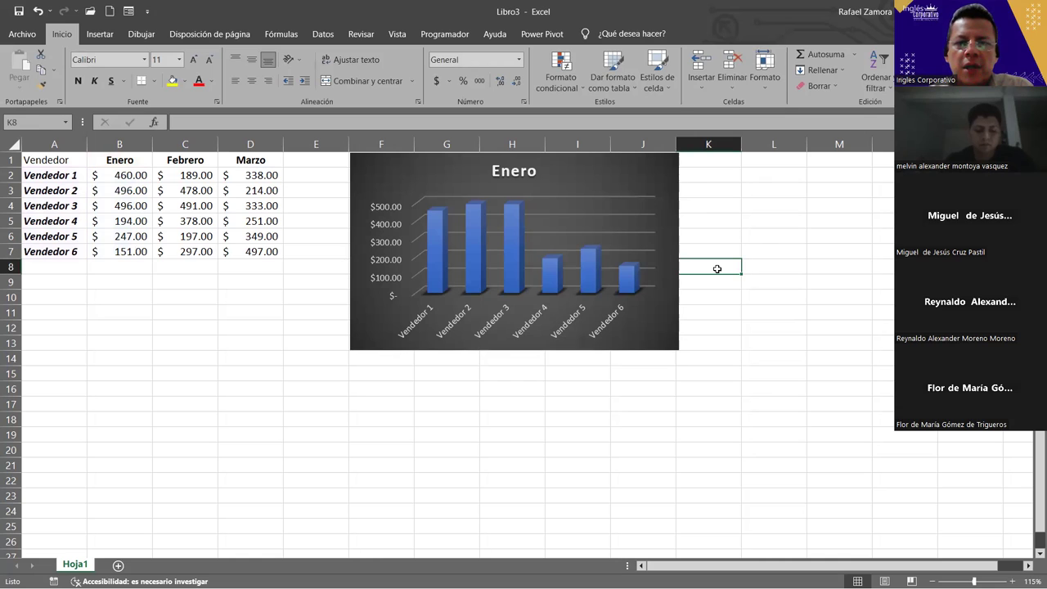
click(676, 218)
Show the Chart Elements (+) list beside the selected Enero chart
click(692, 166)
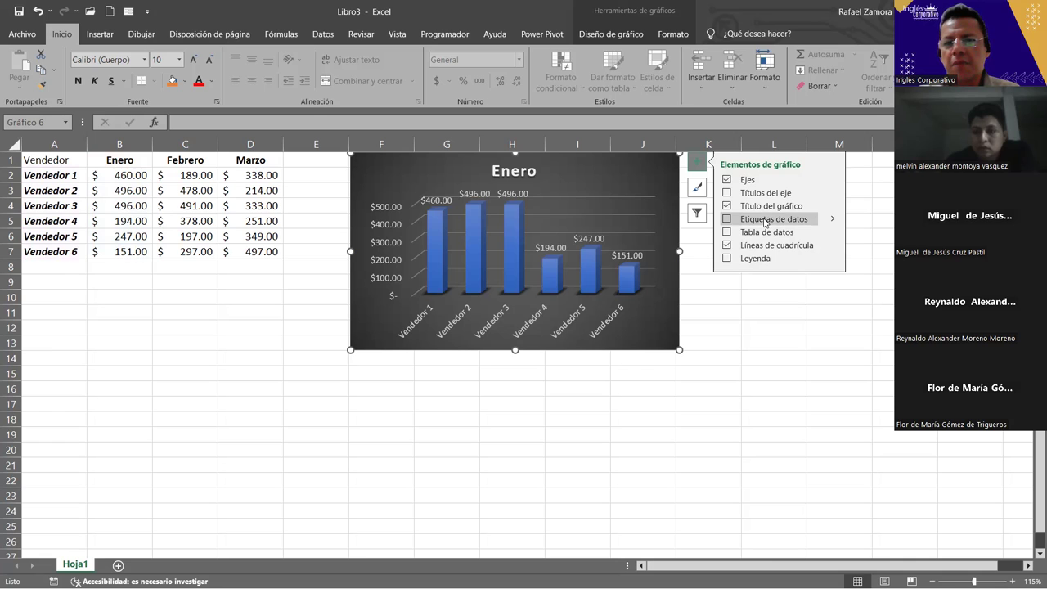
Add data labels above all six Enero columns and select them for formatting
click(726, 219)
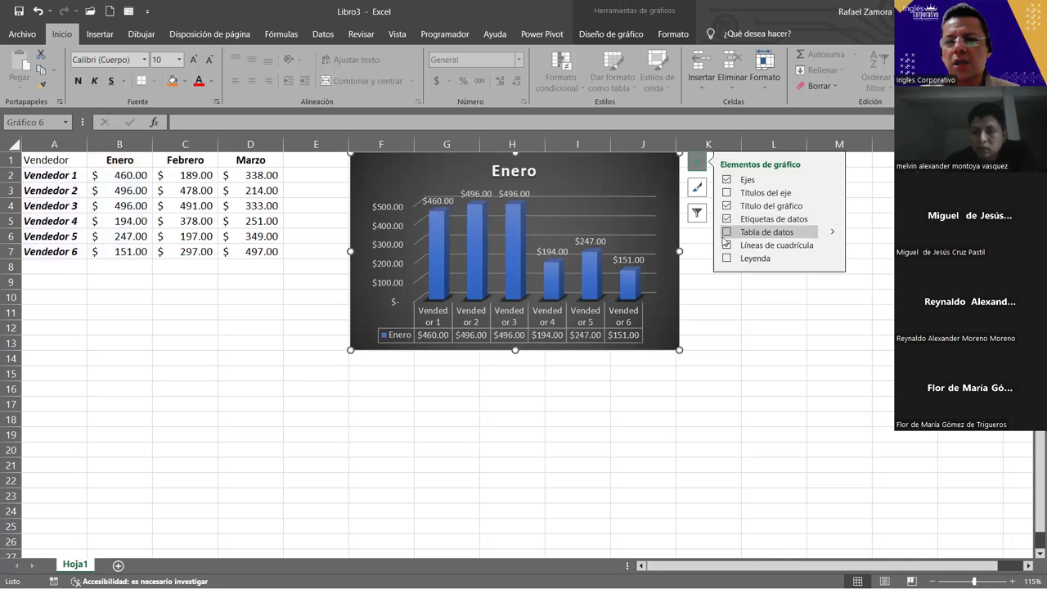
click(708, 311)
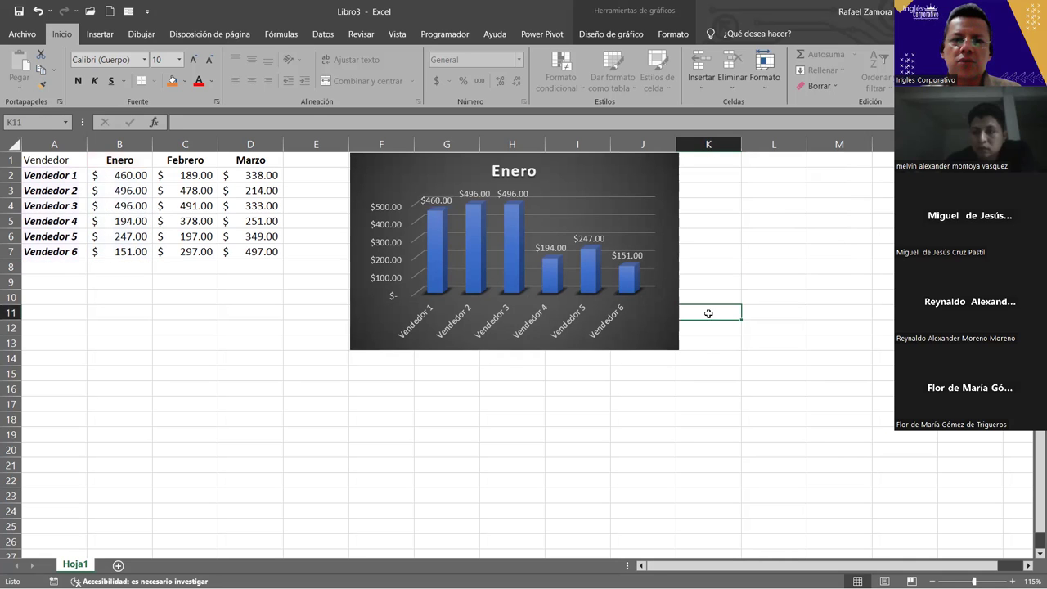
click(514, 196)
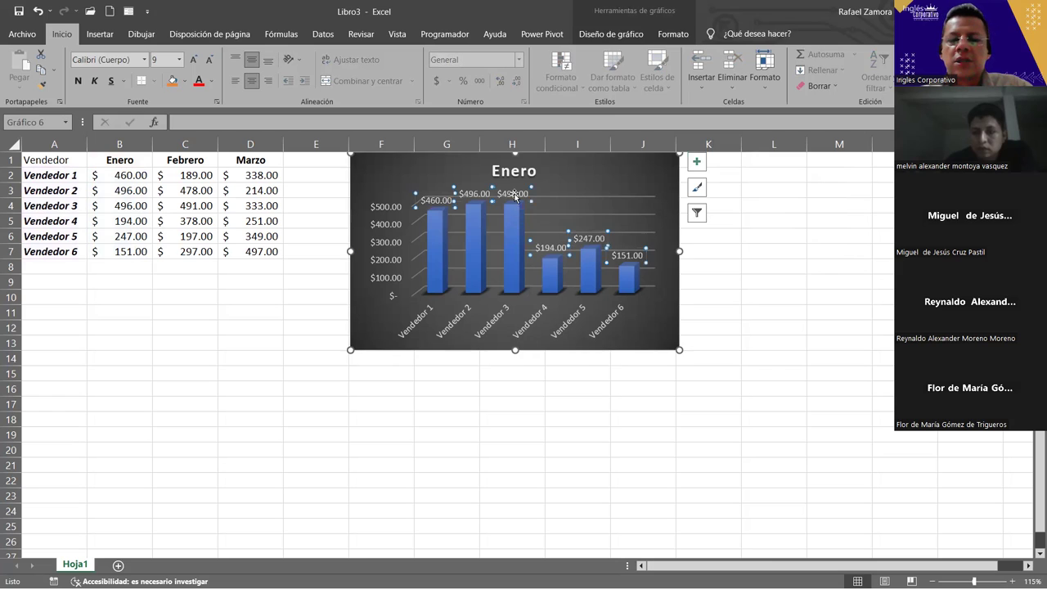
click(783, 354)
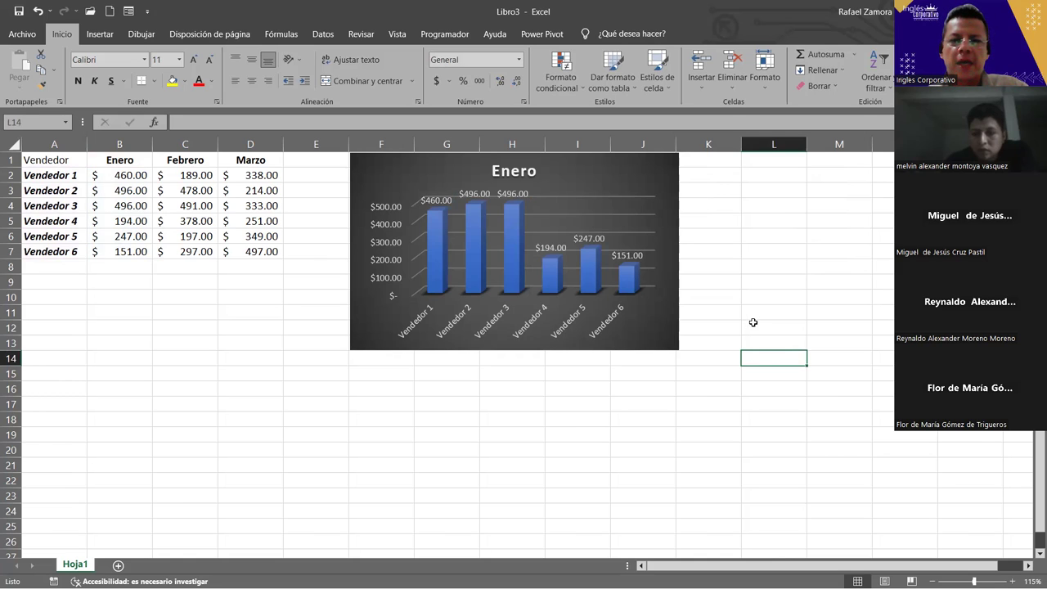
click(762, 262)
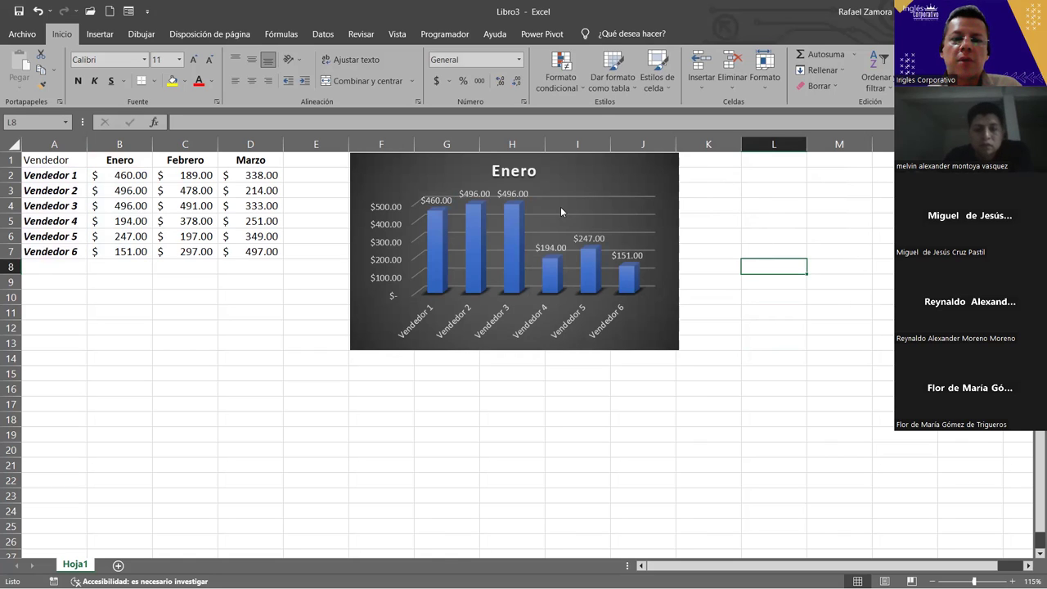
click(547, 251)
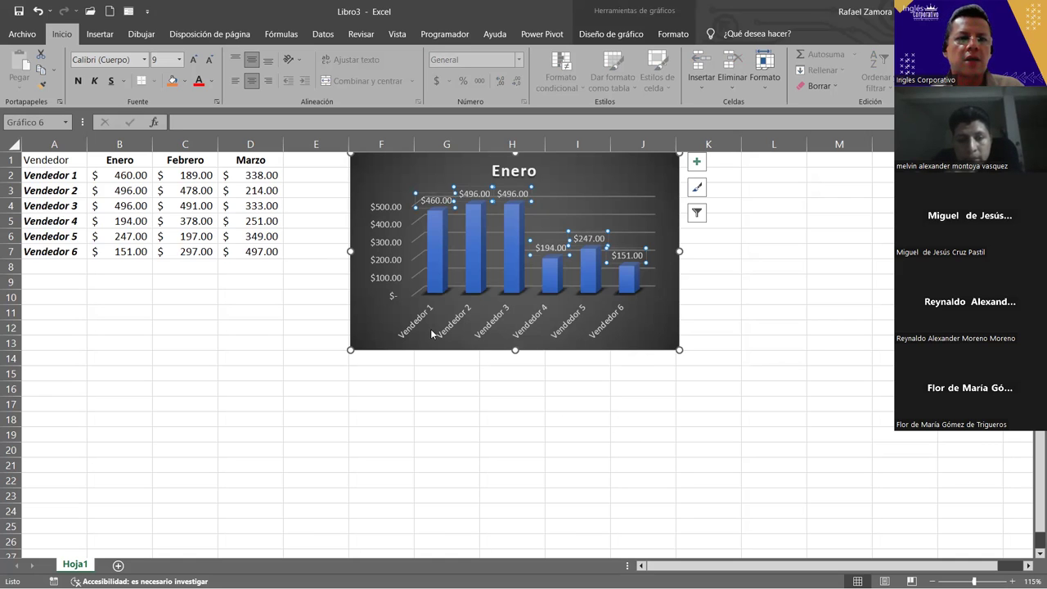
click(685, 36)
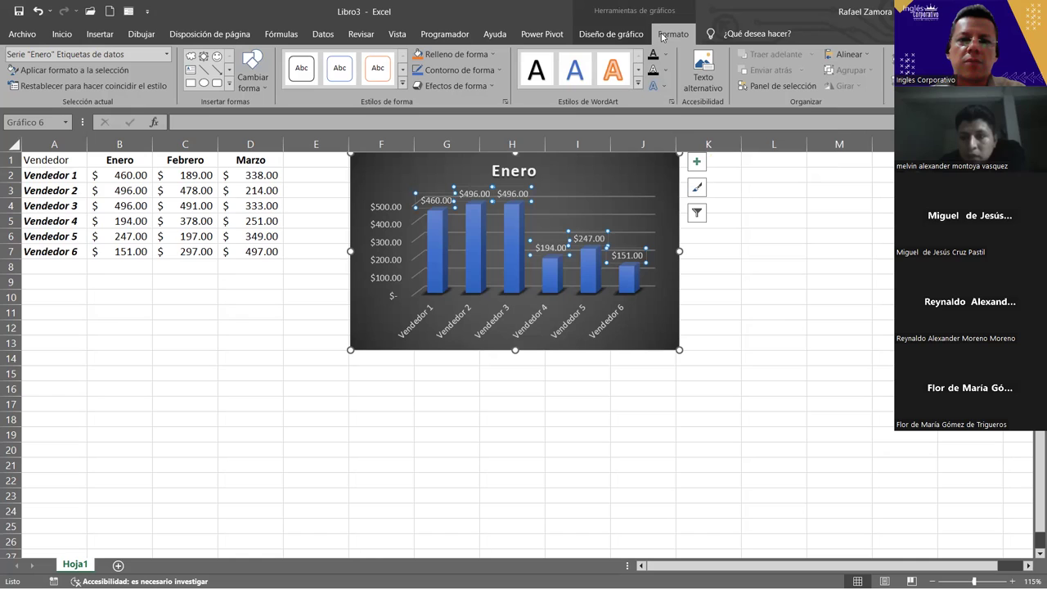
Make the Enero data label text yellow, then select the Enero chart title
click(666, 55)
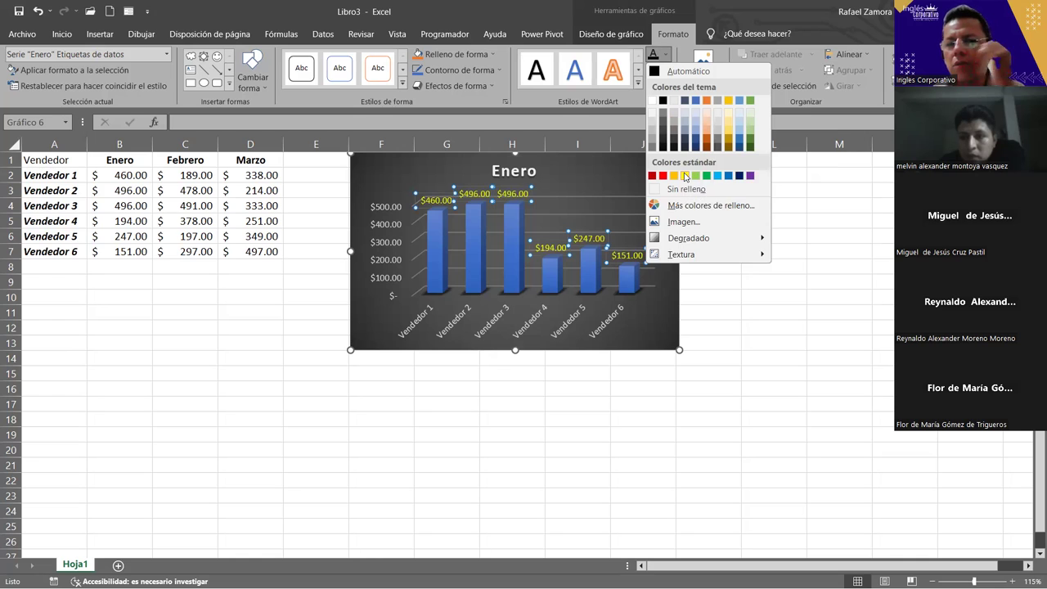
click(684, 176)
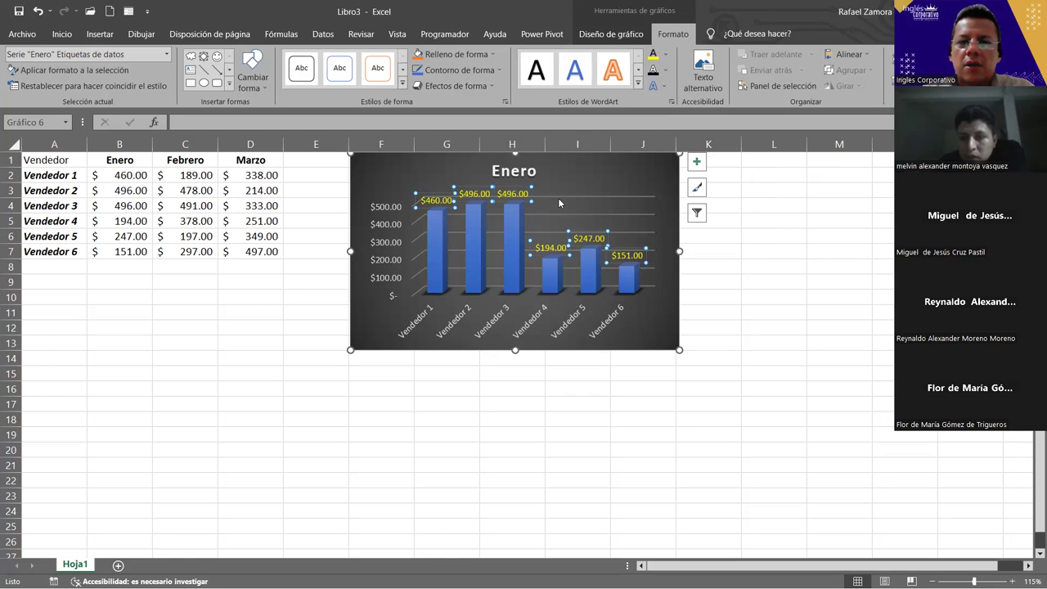
click(517, 172)
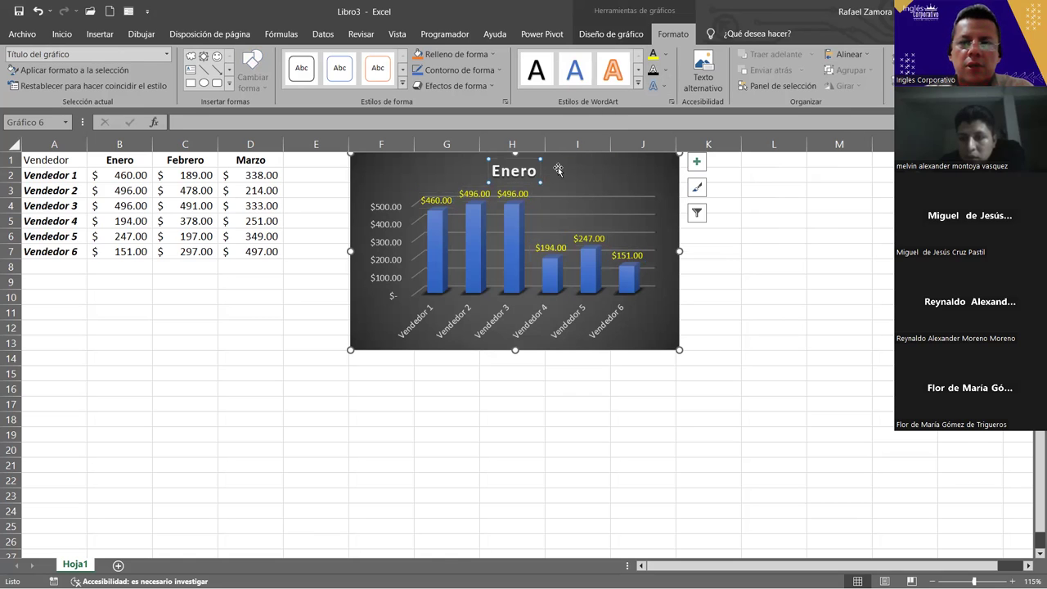
Colour the Enero title text orange, previewing outline and text effects without applying any
click(667, 57)
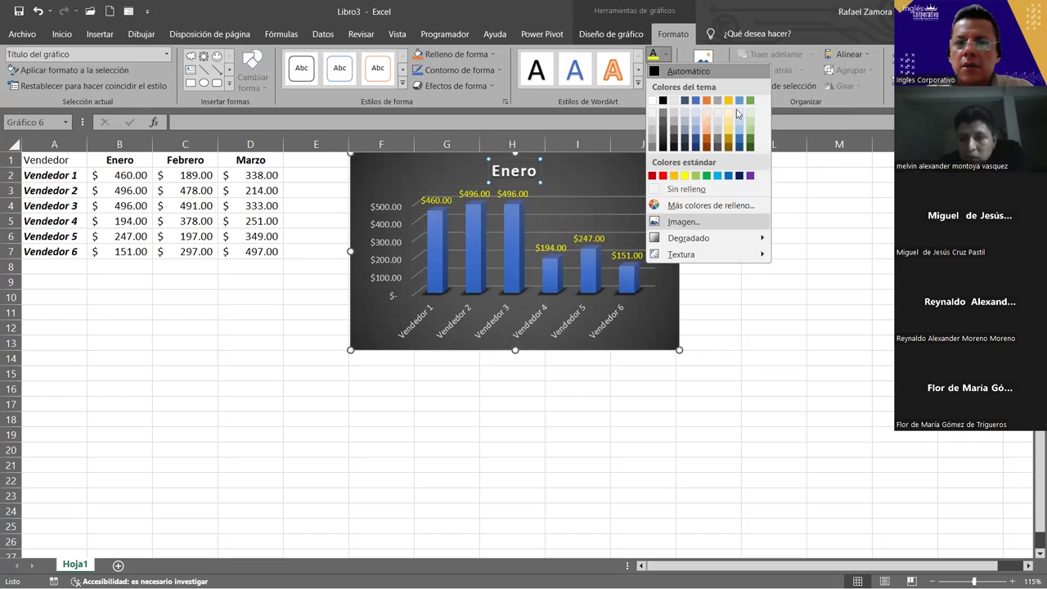
click(671, 176)
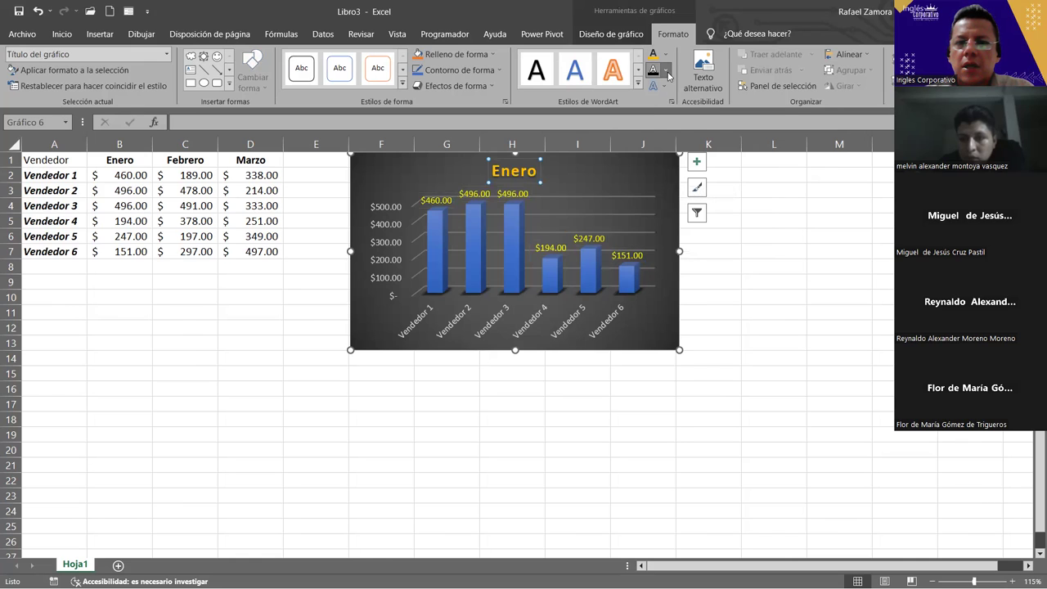
click(668, 75)
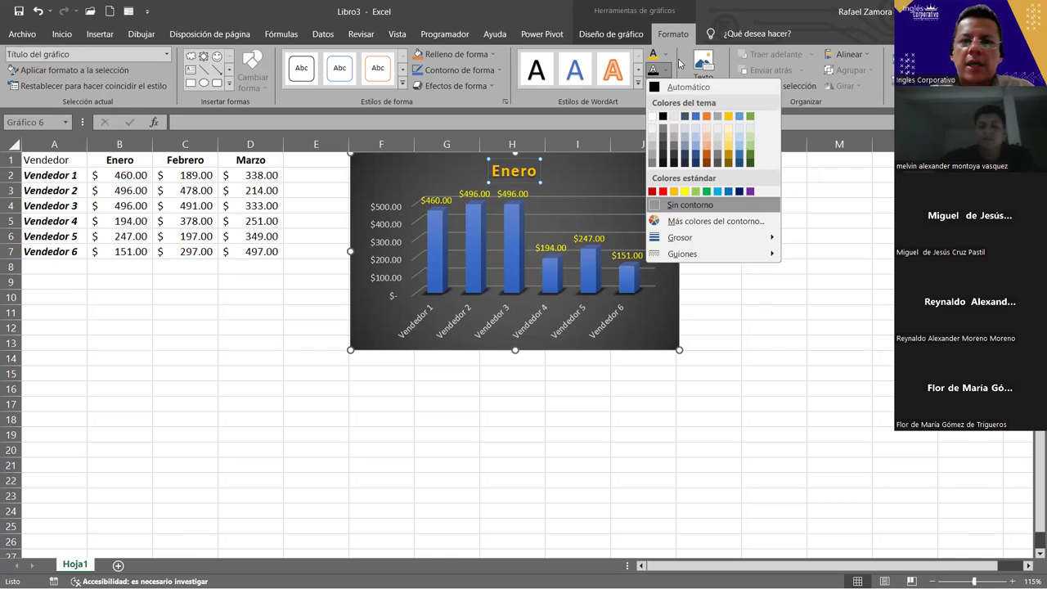
key(Escape)
click(662, 88)
mouse_move(688, 109)
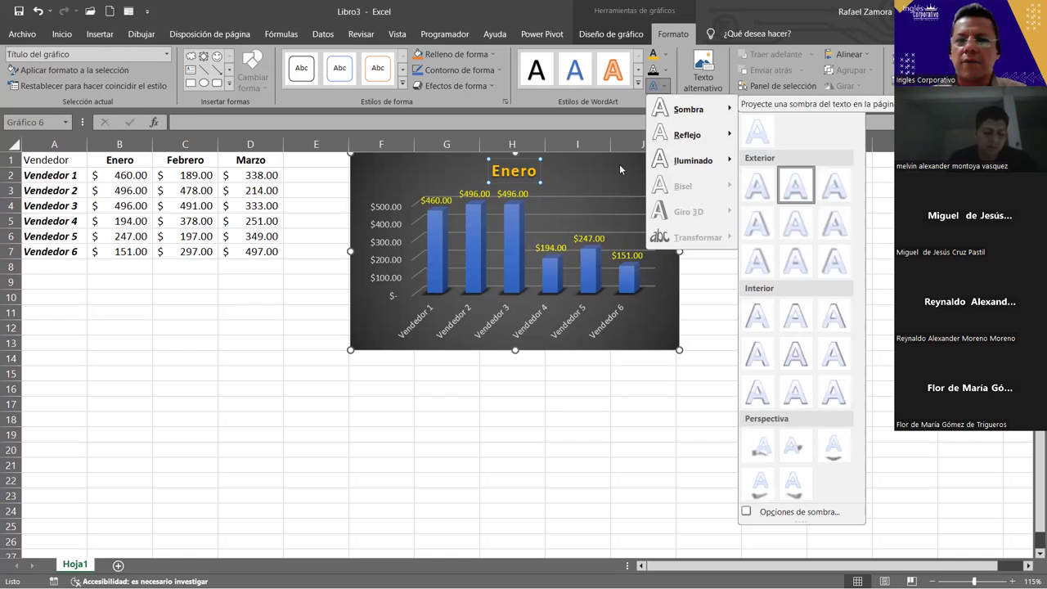
click(762, 321)
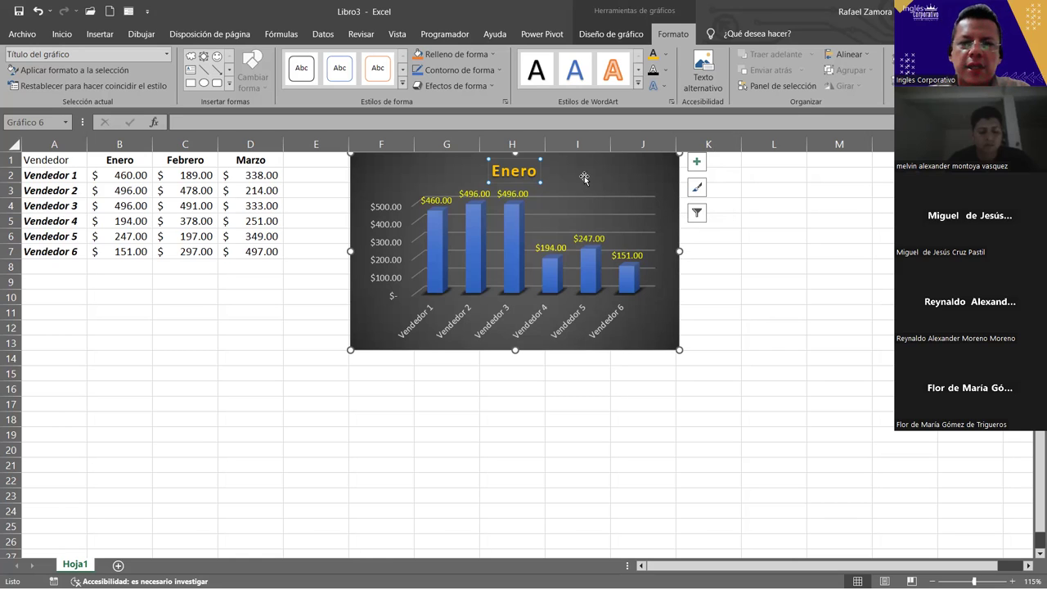
Deselect the chart and select the Vendedor, Enero and Febrero data in A1:C7
click(733, 283)
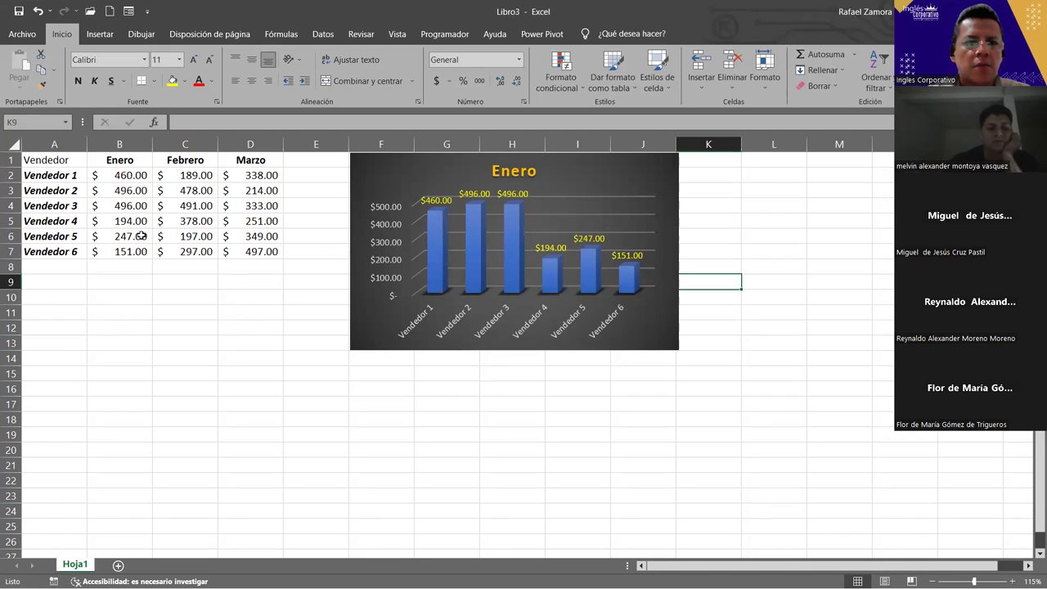
mouse_move(60, 160)
mouse_down()
mouse_move(108, 231)
mouse_move(189, 251)
mouse_up()
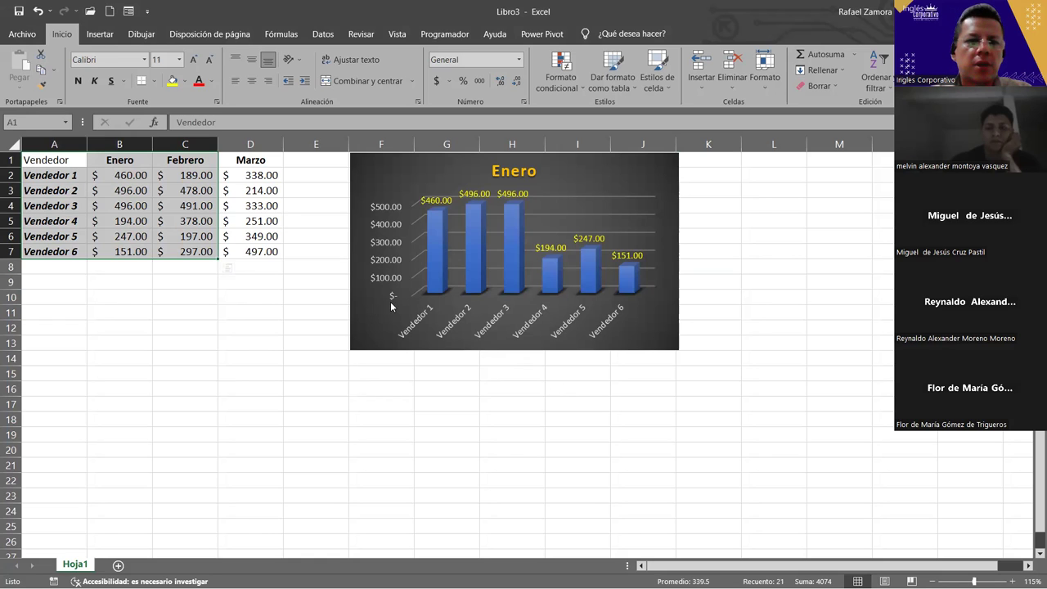
Insert a 2D stacked bar chart from the selected A1:C7 data
ctrl+click(250, 144)
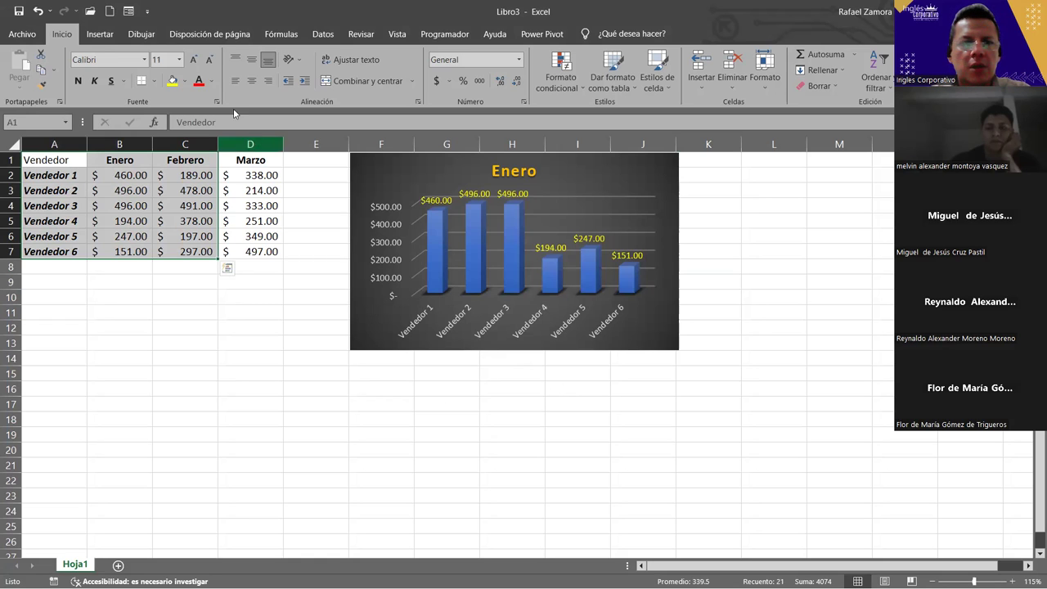
click(100, 34)
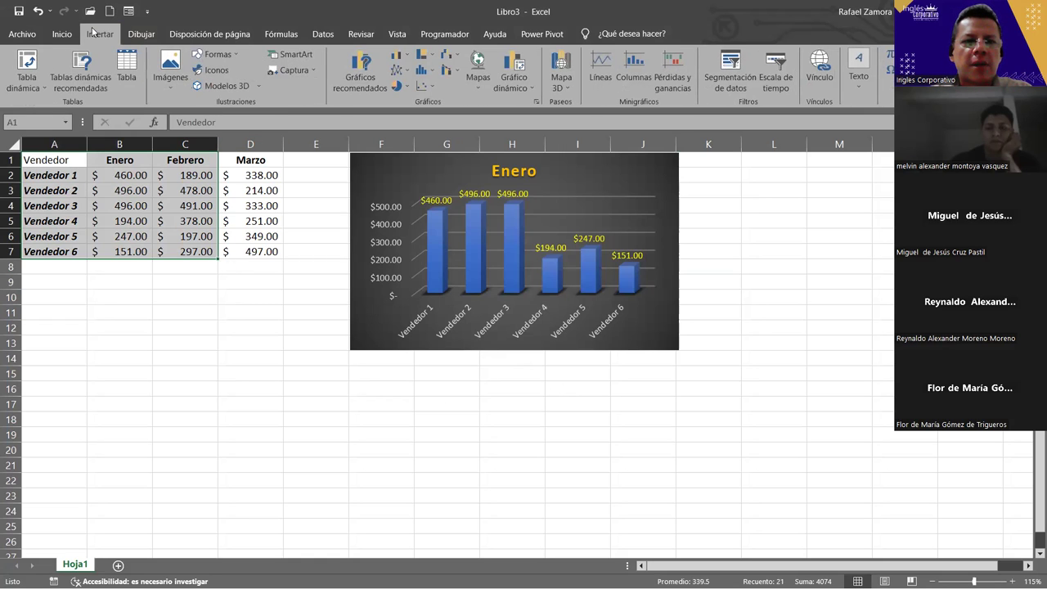
click(413, 59)
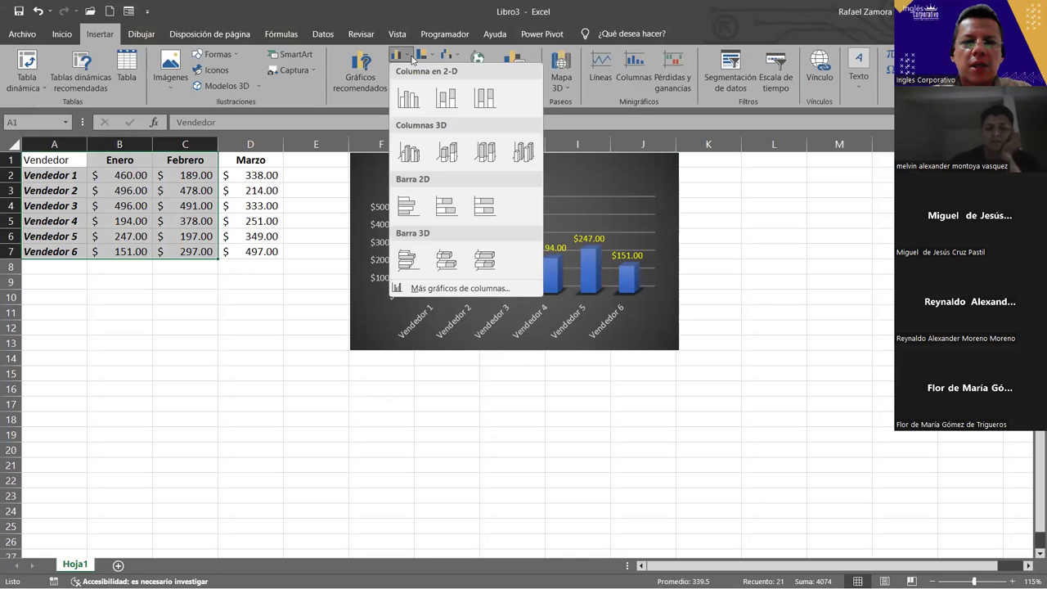
click(456, 211)
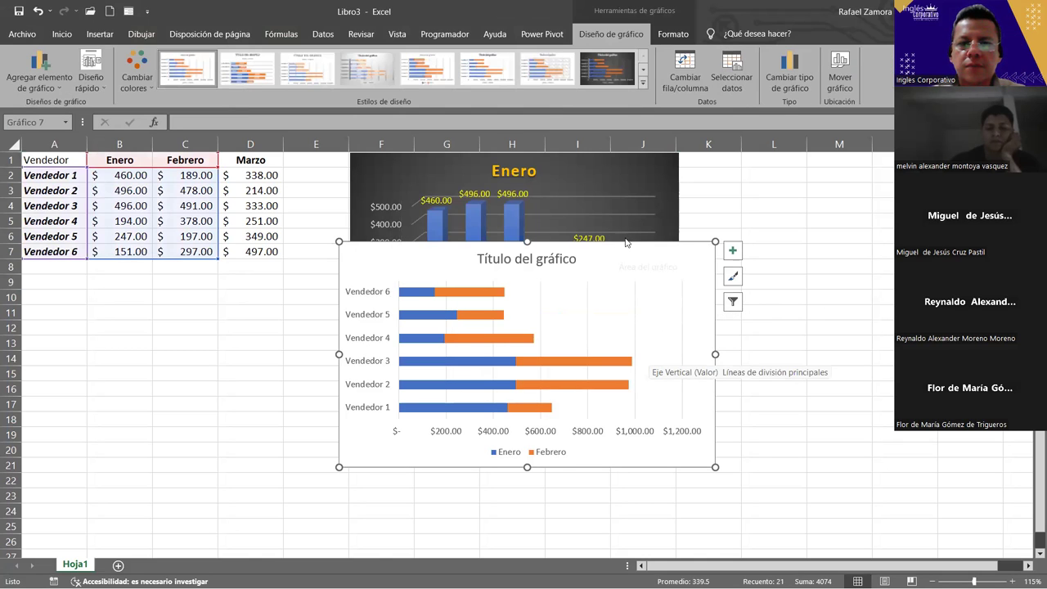
Resize and arrange the bar chart and Enero chart side by side next to the sales table
mouse_move(717, 299)
mouse_down()
mouse_move(735, 372)
mouse_move(726, 412)
mouse_up()
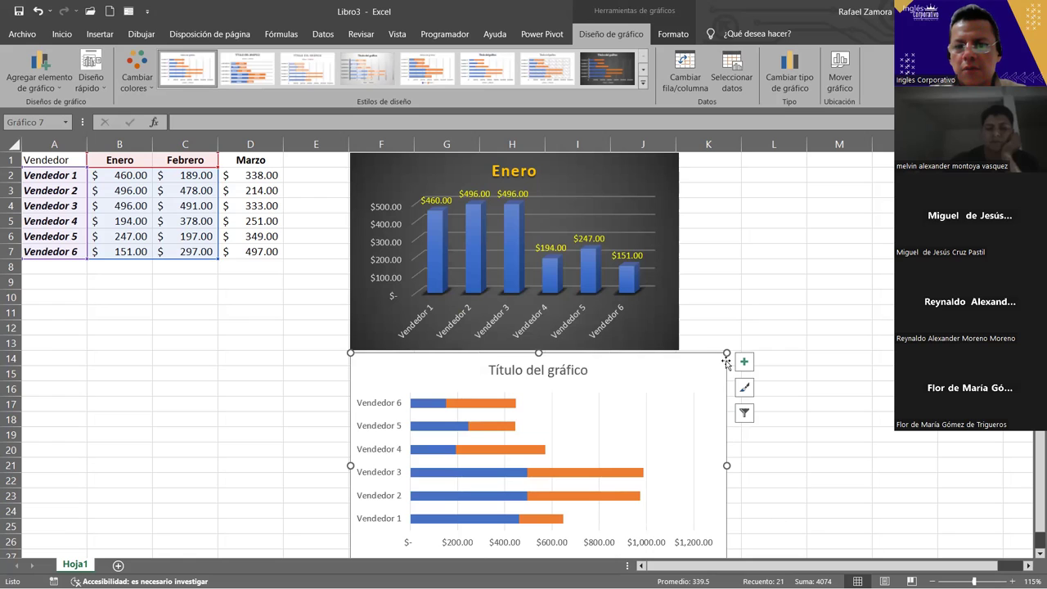
mouse_move(726, 353)
mouse_down()
mouse_move(677, 381)
mouse_move(668, 357)
mouse_move(344, 267)
mouse_up()
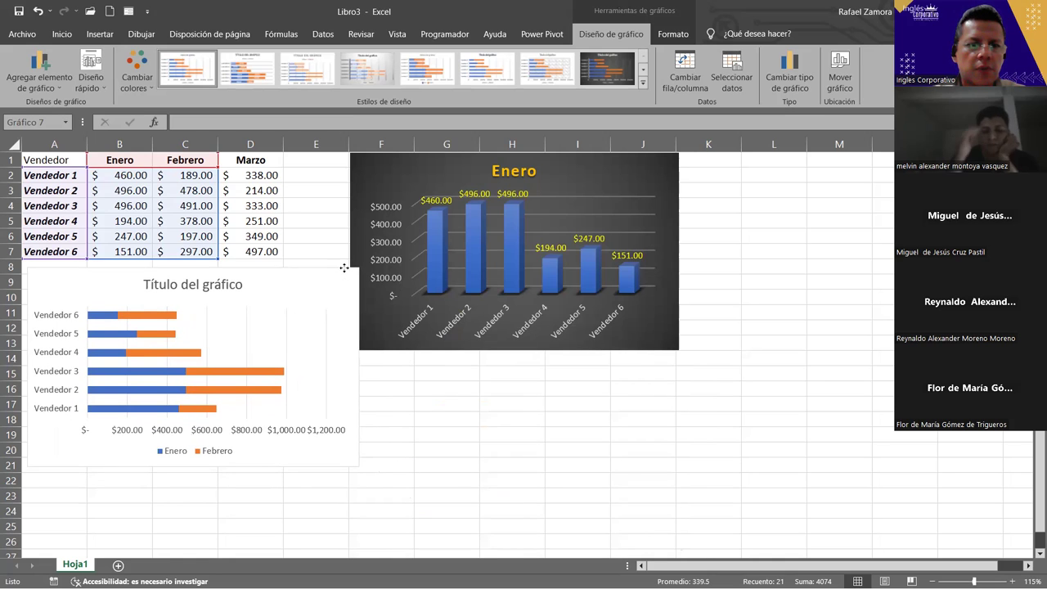
drag(360, 183, 677, 183)
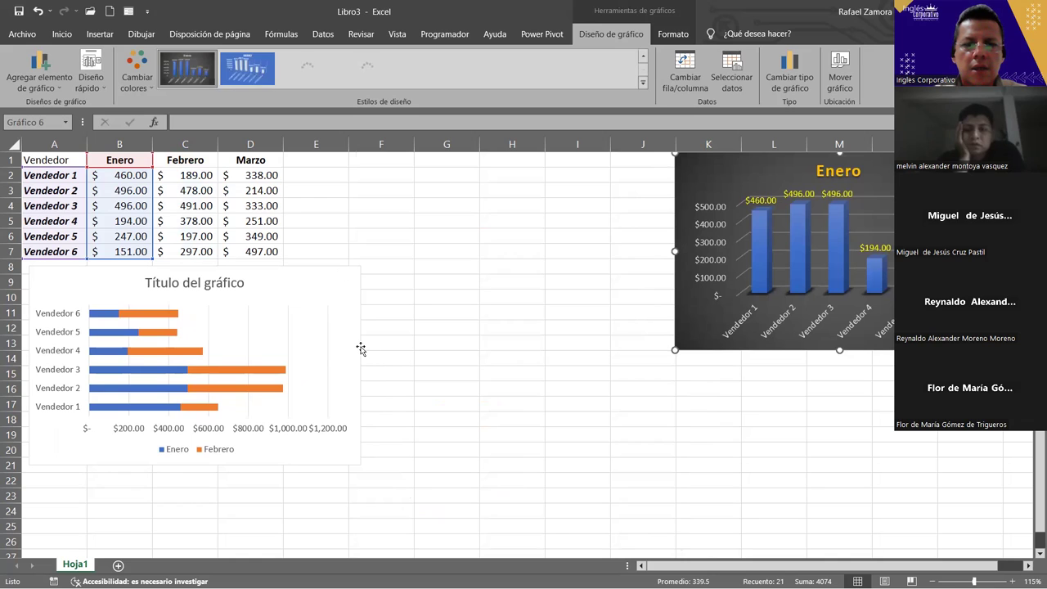
drag(361, 349, 641, 224)
drag(675, 264, 268, 324)
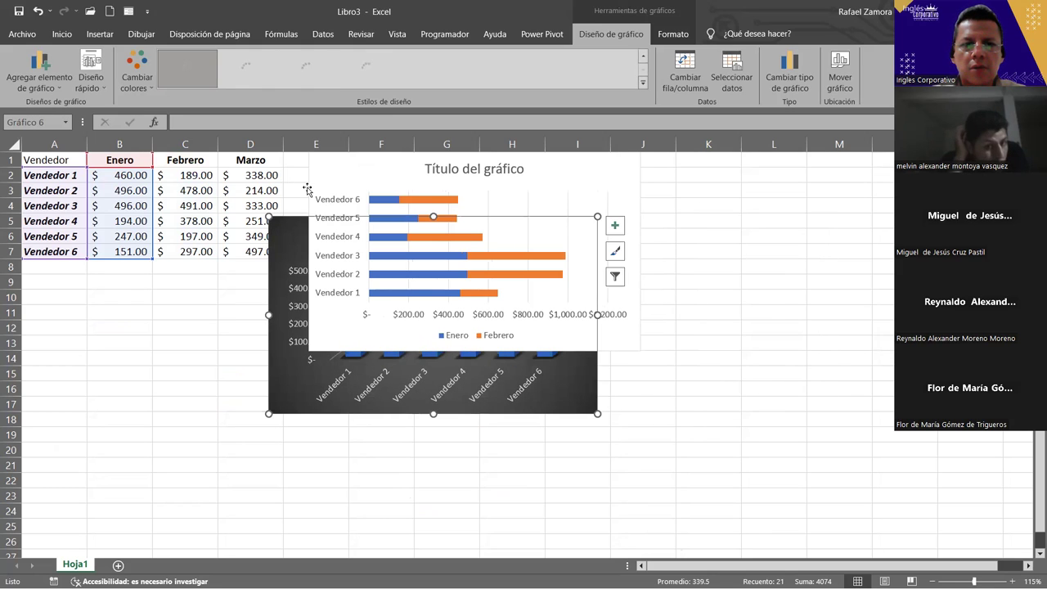
drag(306, 190, 633, 236)
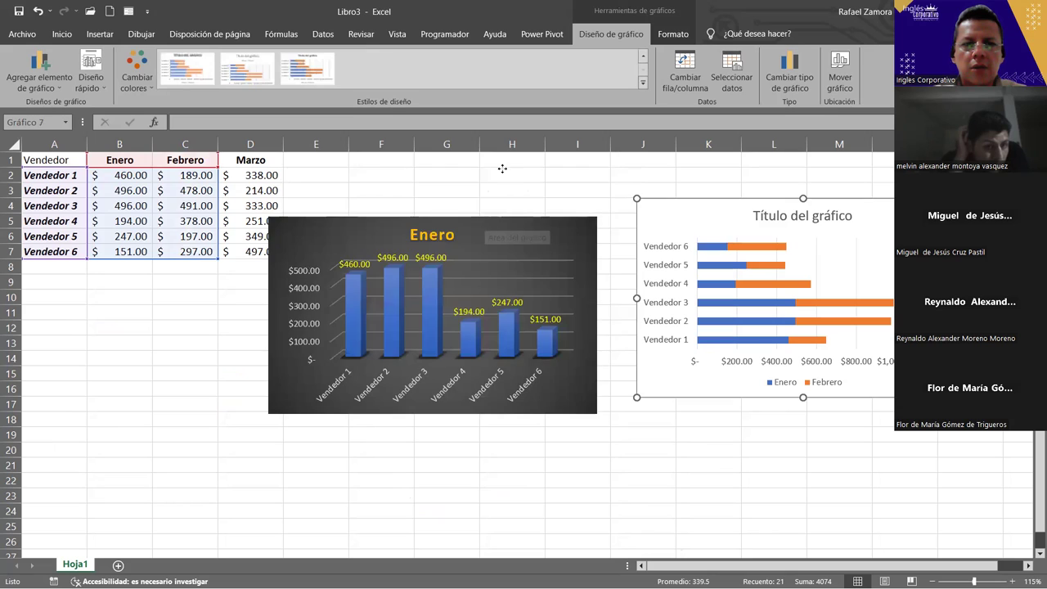
drag(502, 168, 507, 168)
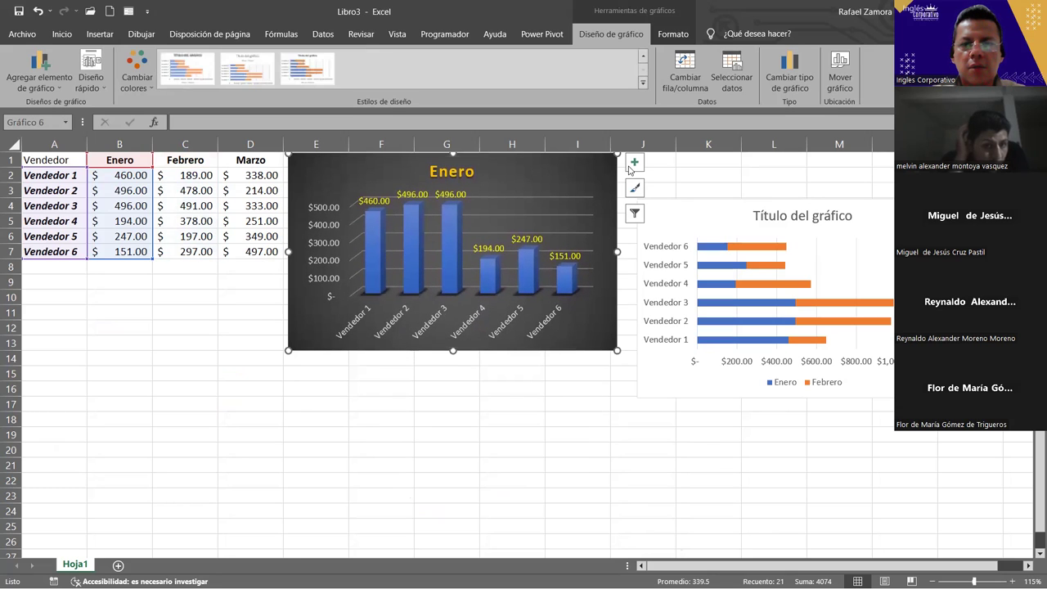
drag(675, 203, 656, 158)
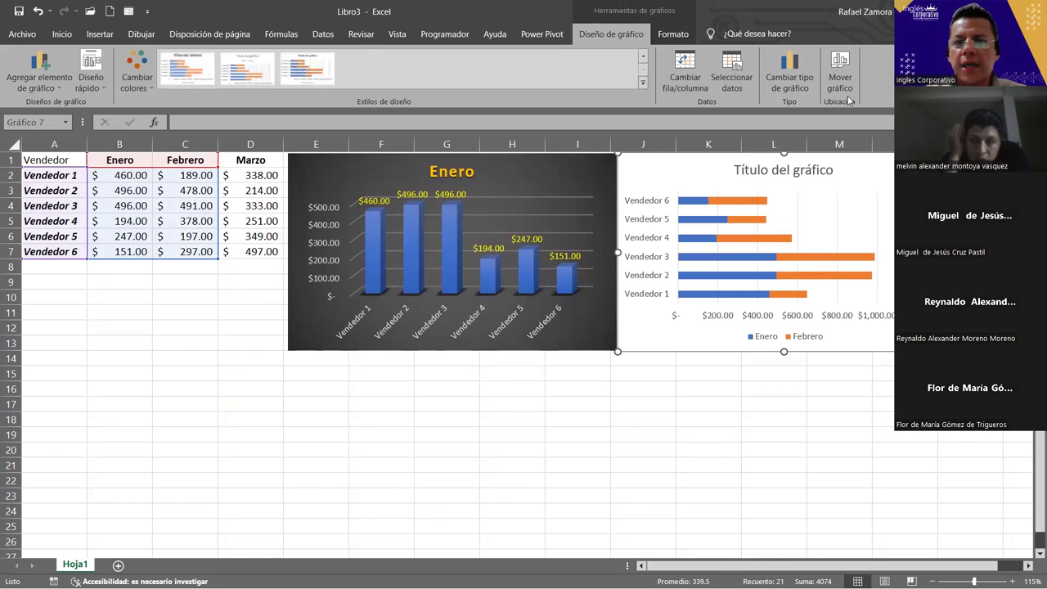
mouse_move(726, 275)
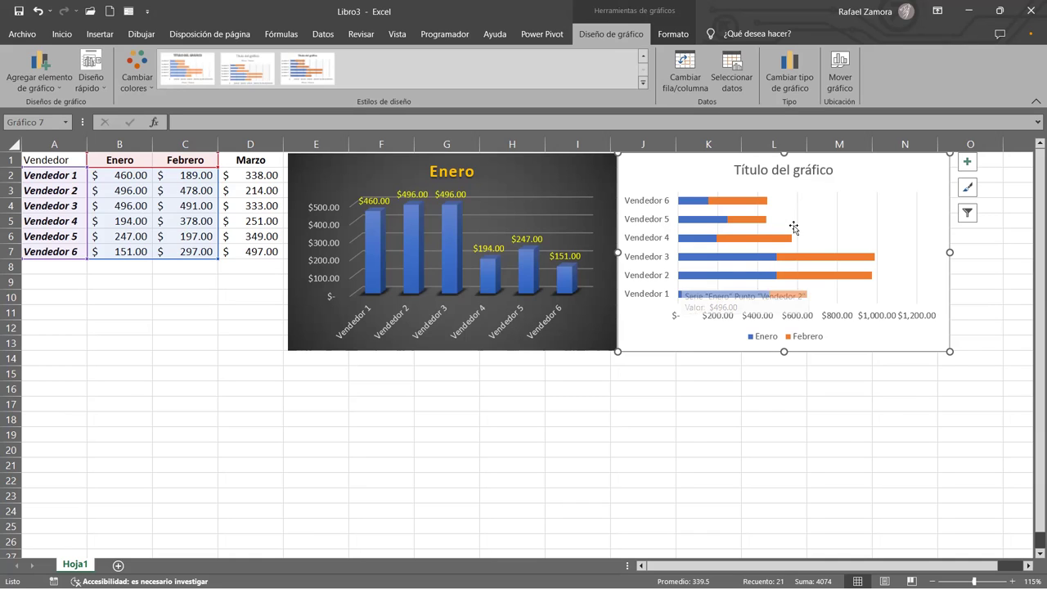
Retitle the bar chart 'Enero - Febrero' and apply a chart style with a bold title
click(786, 169)
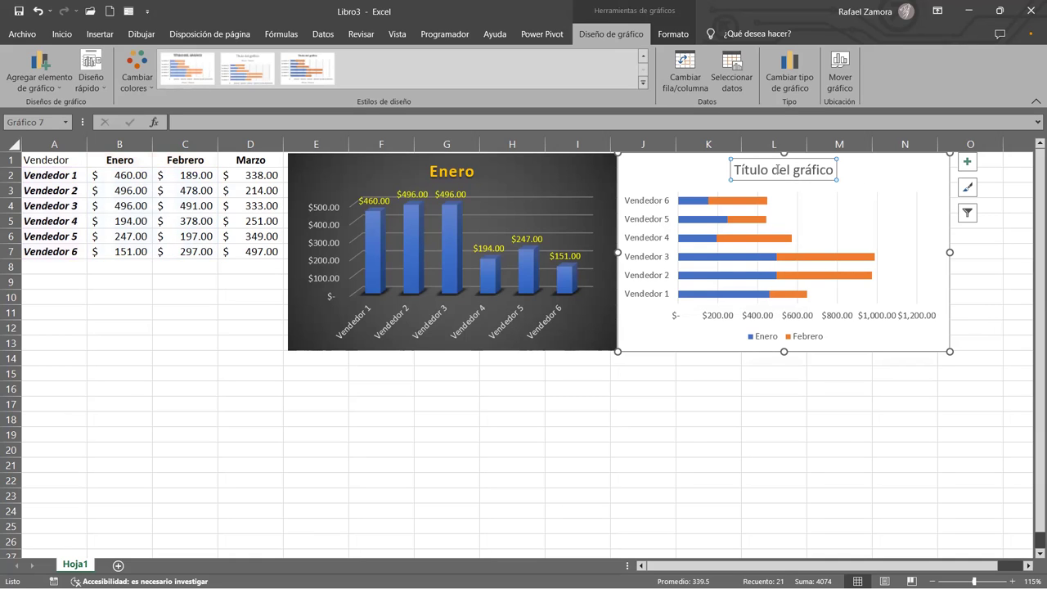
triple_click(794, 171)
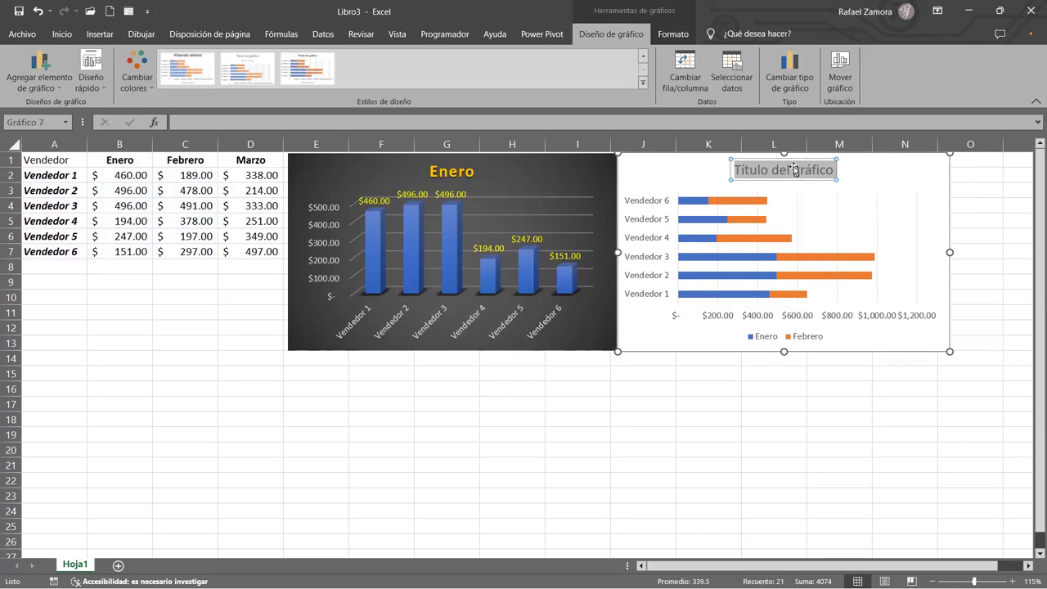
text(Enero -)
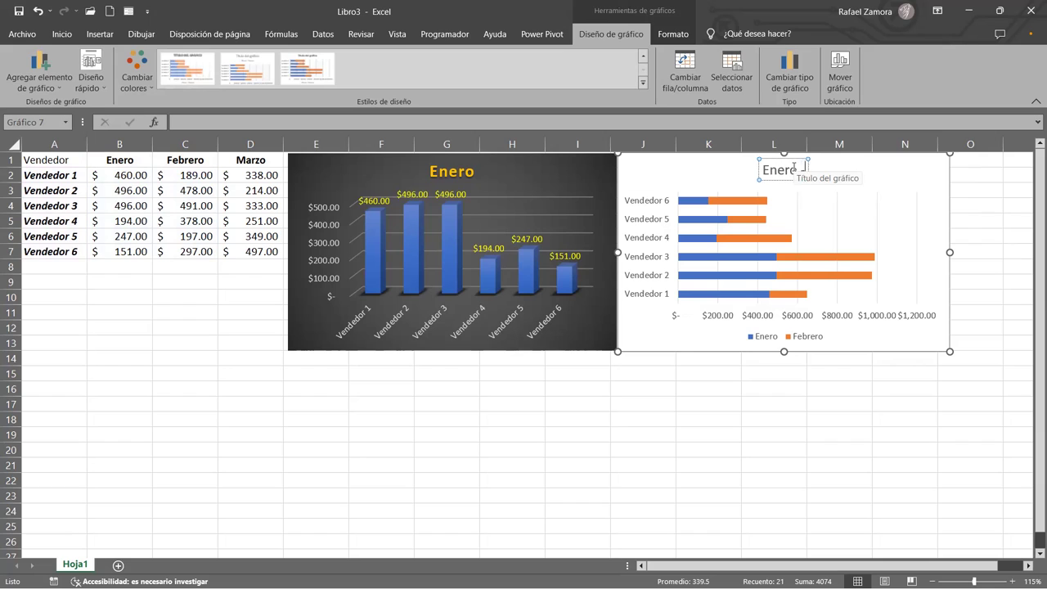
text( Febrero)
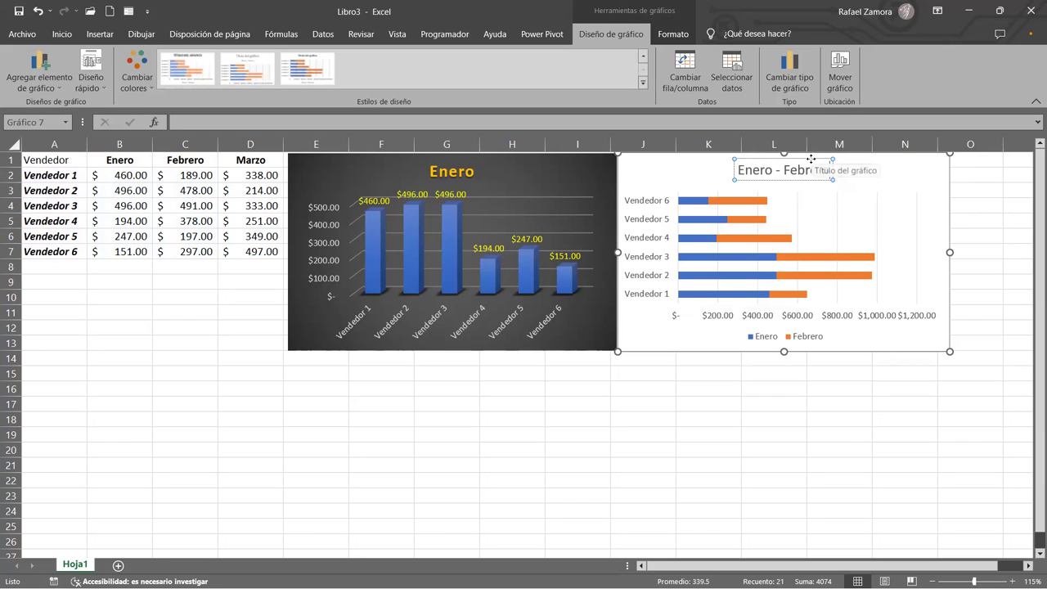
click(810, 157)
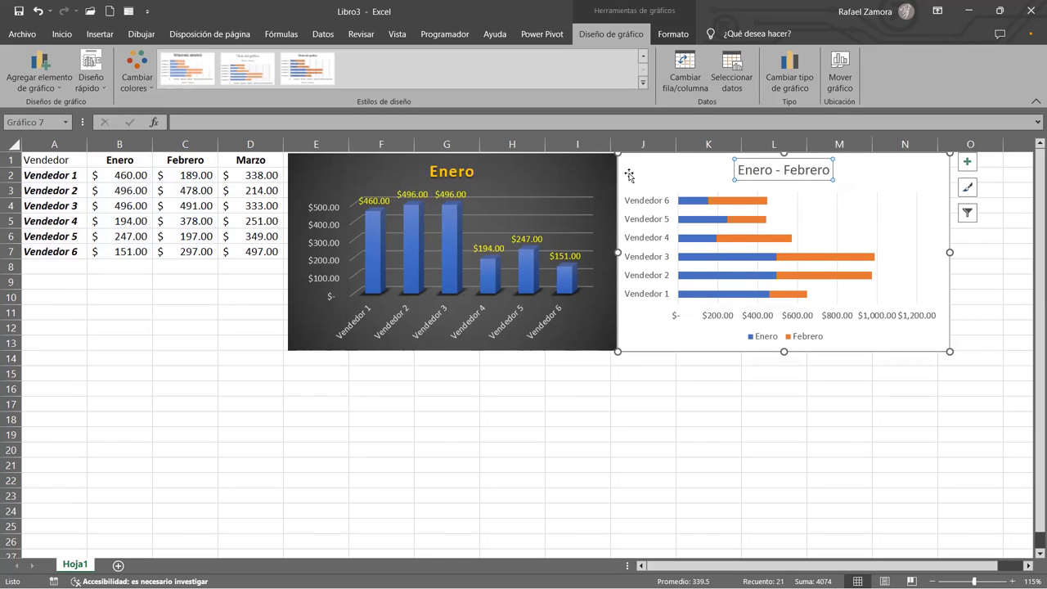
click(949, 283)
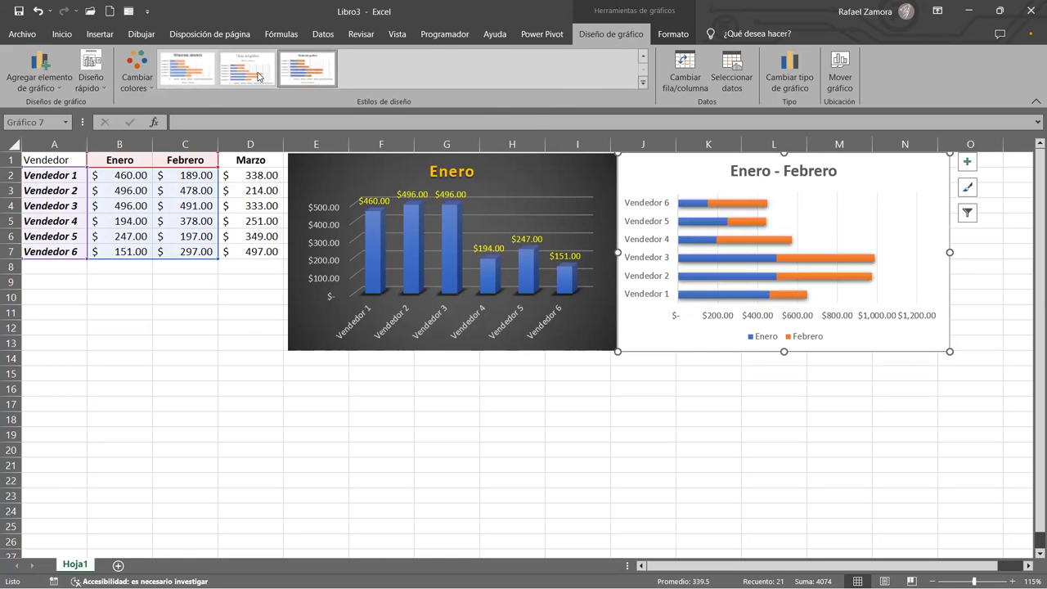
click(208, 72)
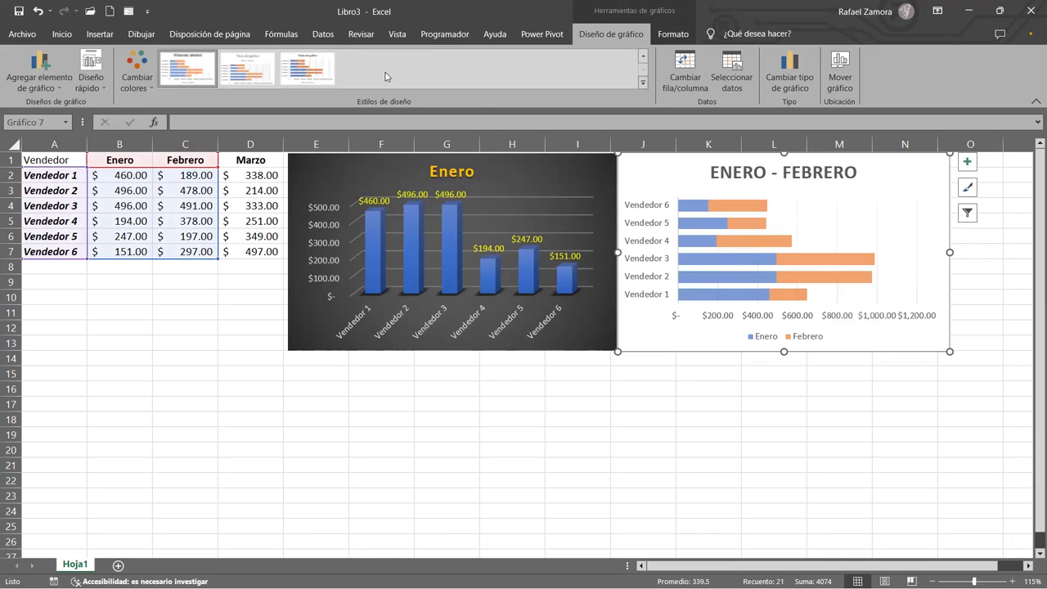
Fill the ENERO - FEBRERO chart background with Oro, Énfasis 4, Claro 60%
click(673, 34)
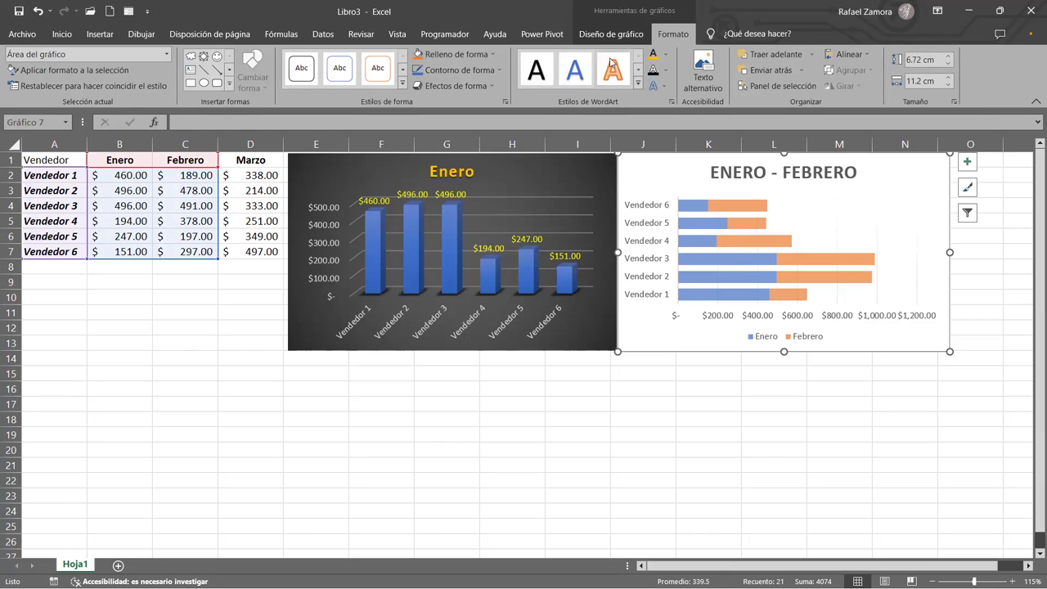
click(494, 54)
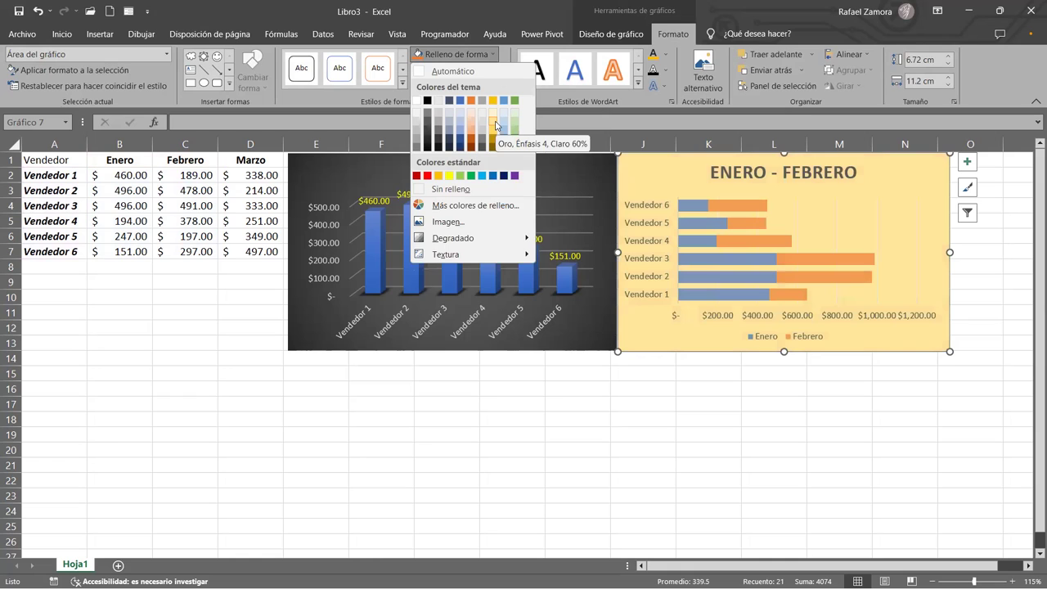
click(495, 125)
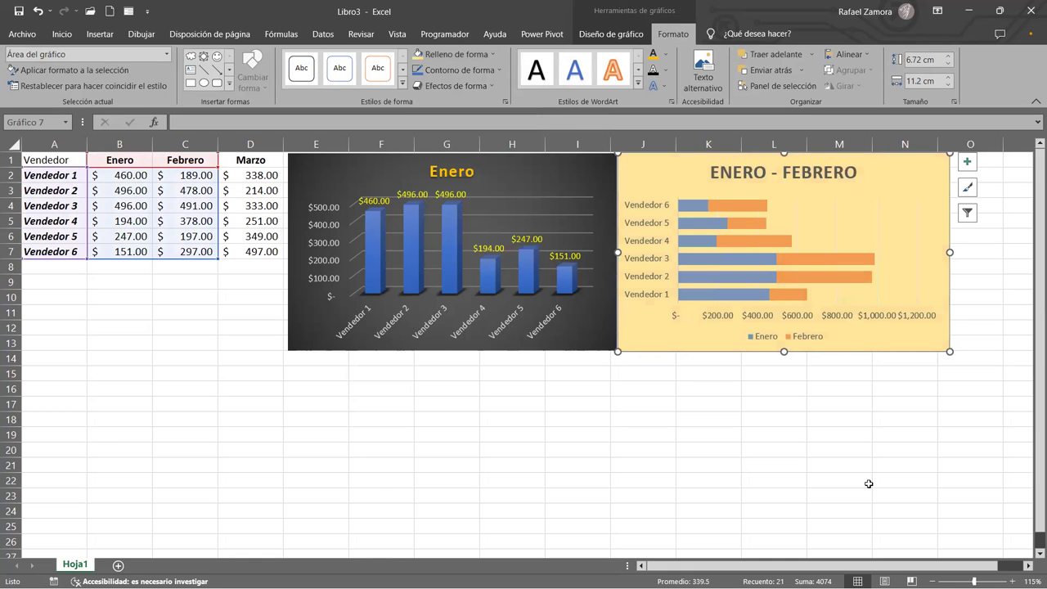
click(862, 433)
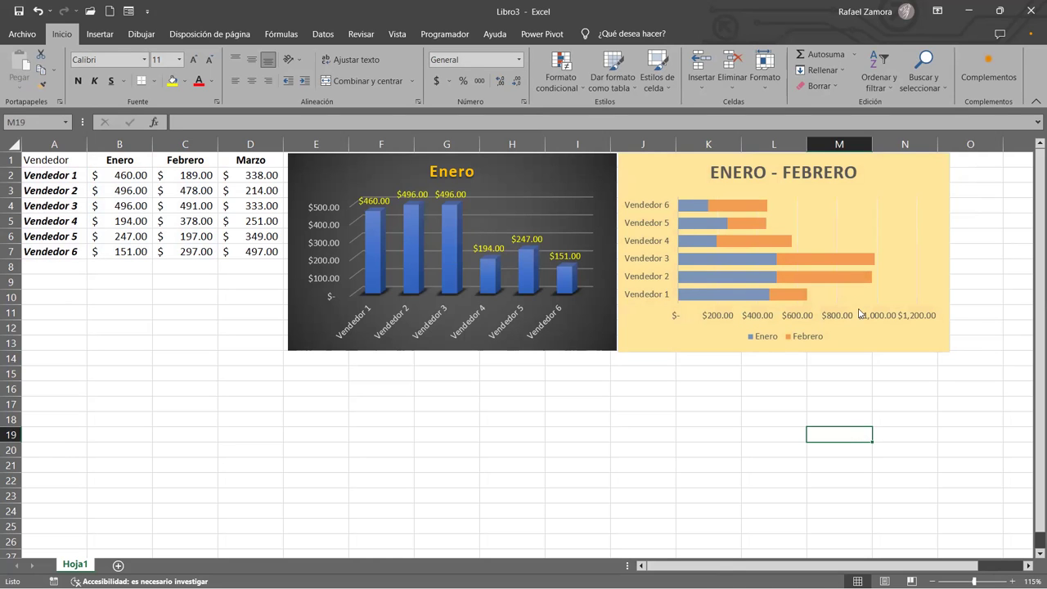
Move the ENERO - FEBRERO chart's legend to the right side
scroll(523, 352, right, 5)
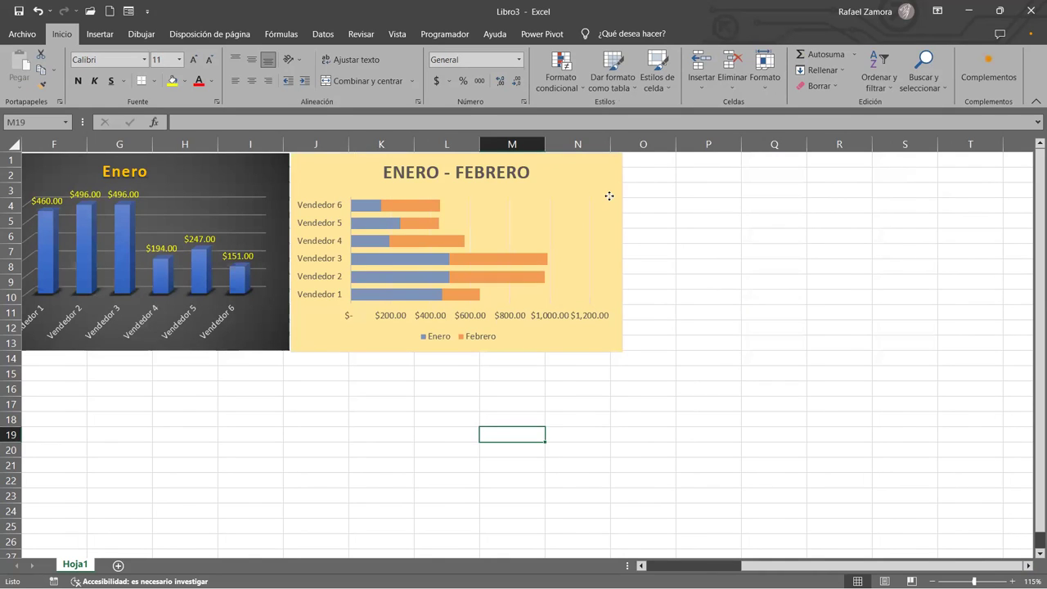
click(609, 198)
click(640, 162)
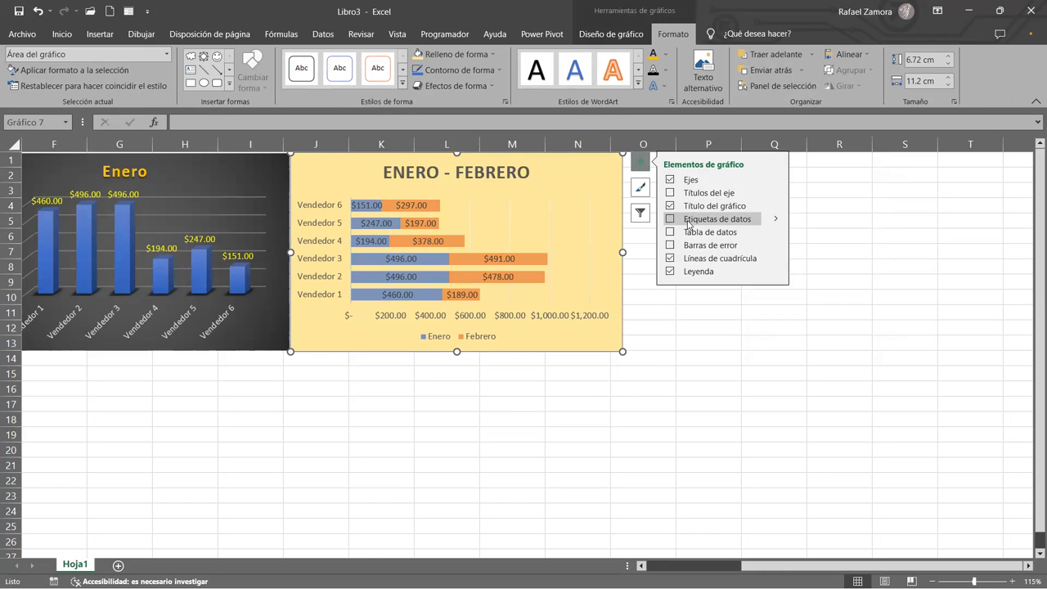
click(669, 271)
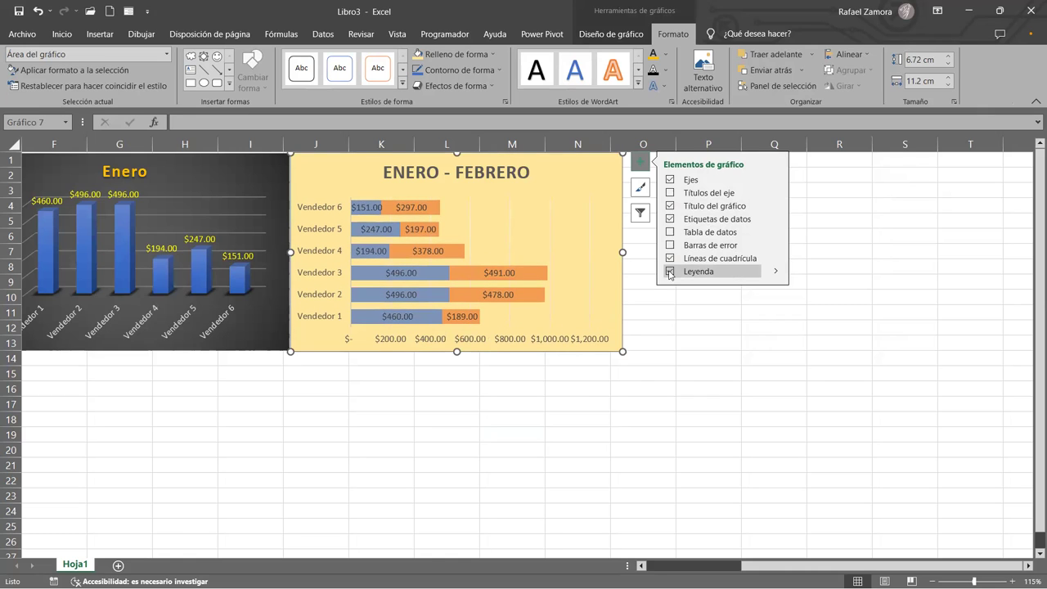
click(669, 271)
click(669, 272)
click(668, 271)
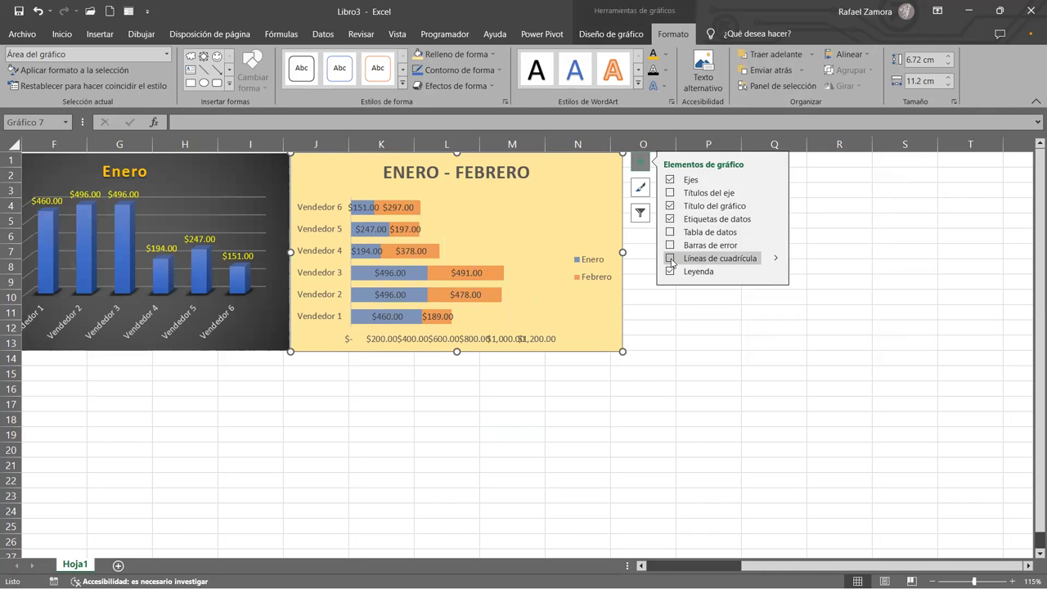
Remove the chart's gridlines and data labels while keeping the axes
click(670, 259)
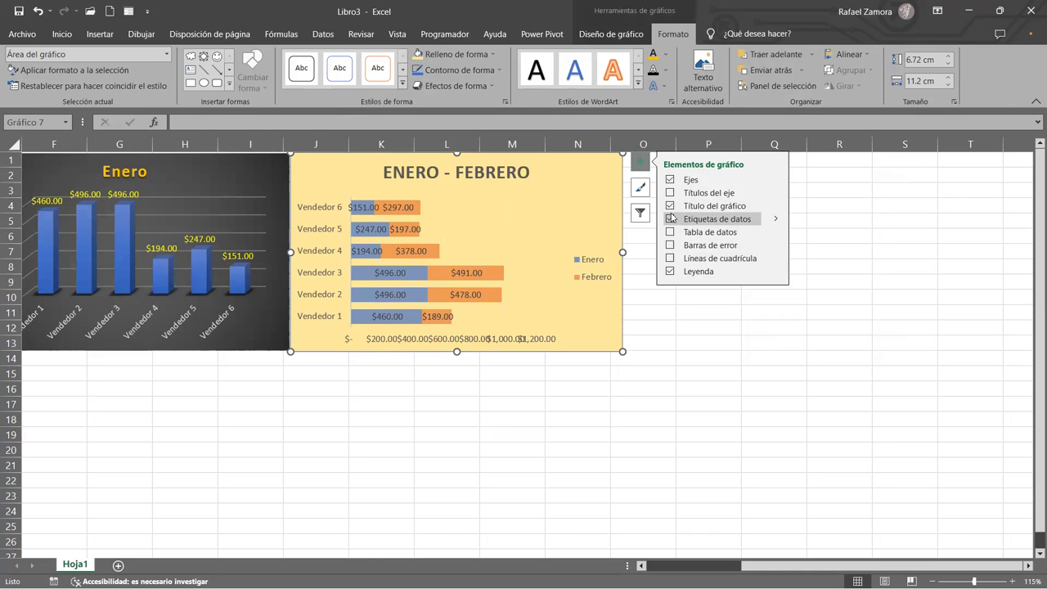
click(669, 179)
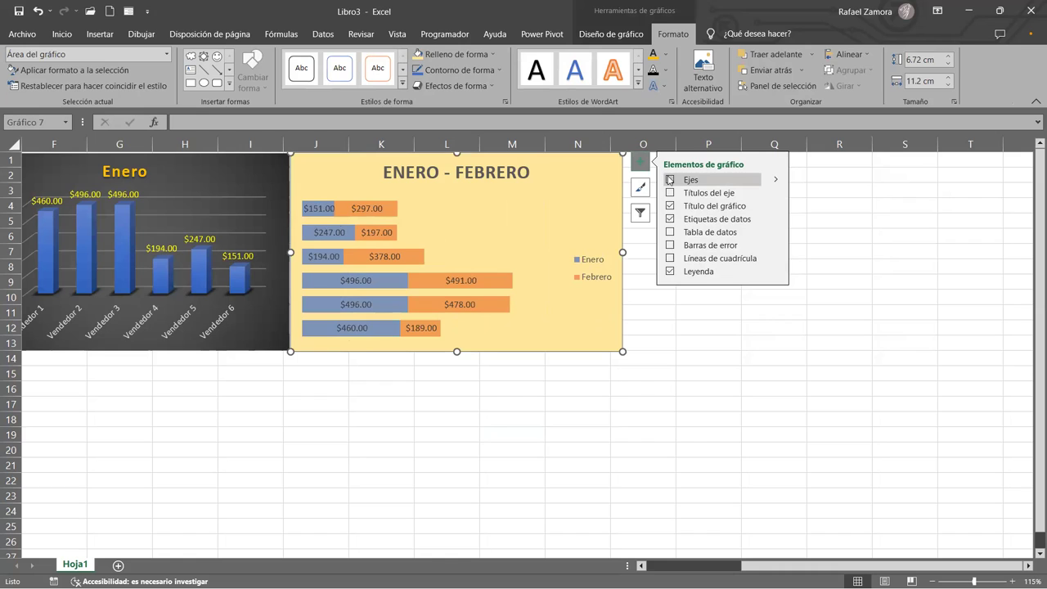
click(669, 180)
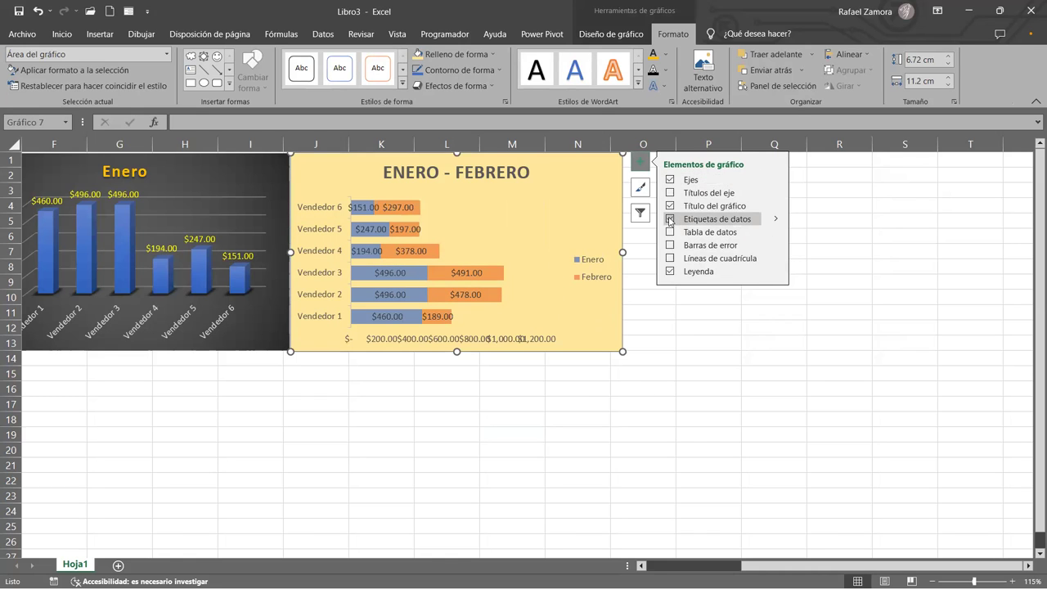
click(669, 219)
click(669, 219)
click(669, 219)
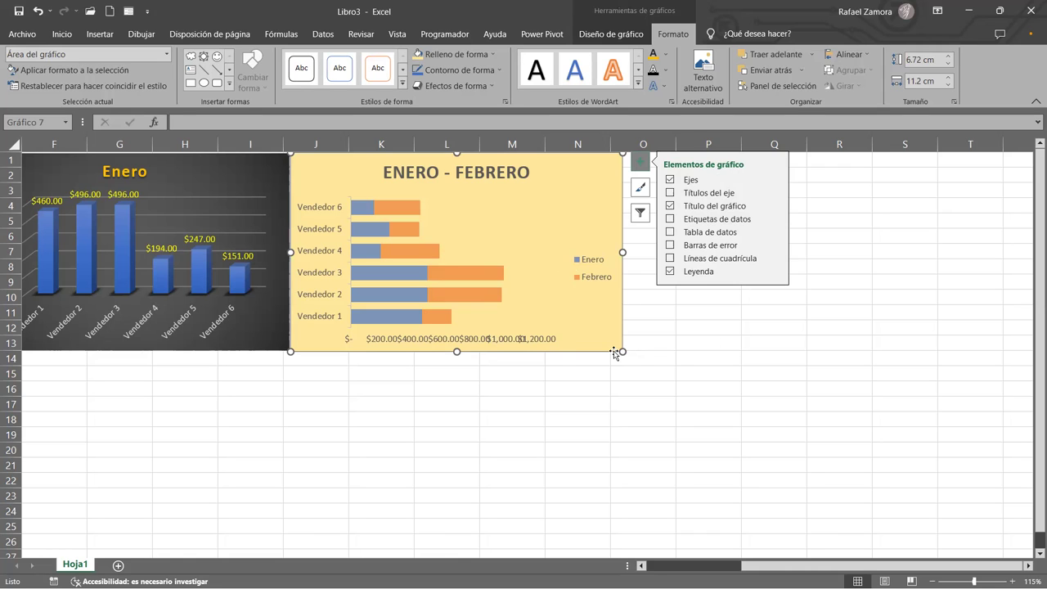
Enlarge the ENERO - FEBRERO chart and turn its data labels back on
drag(620, 351, 701, 400)
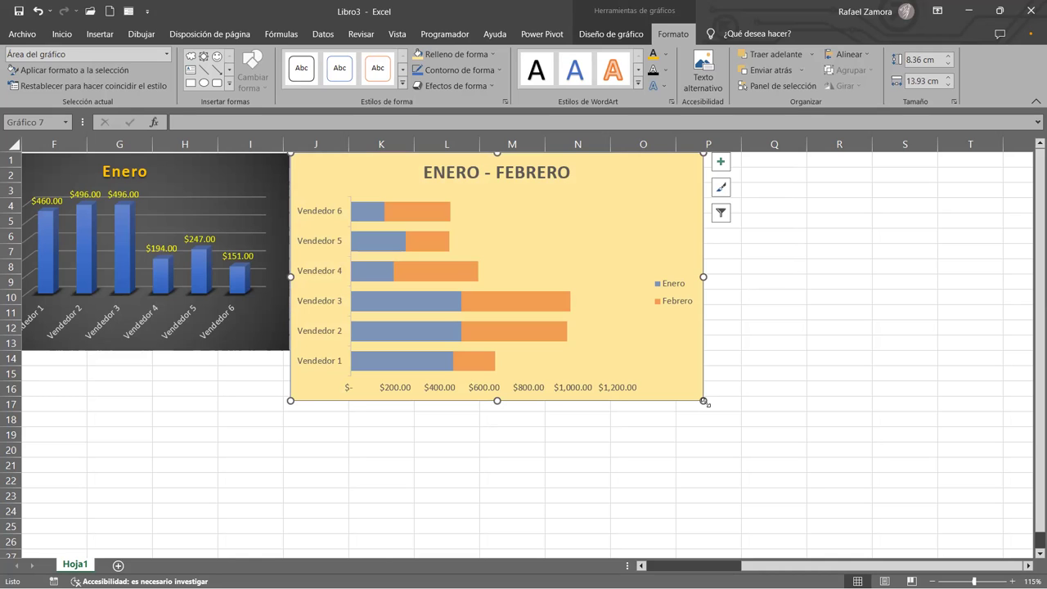
drag(703, 401, 668, 378)
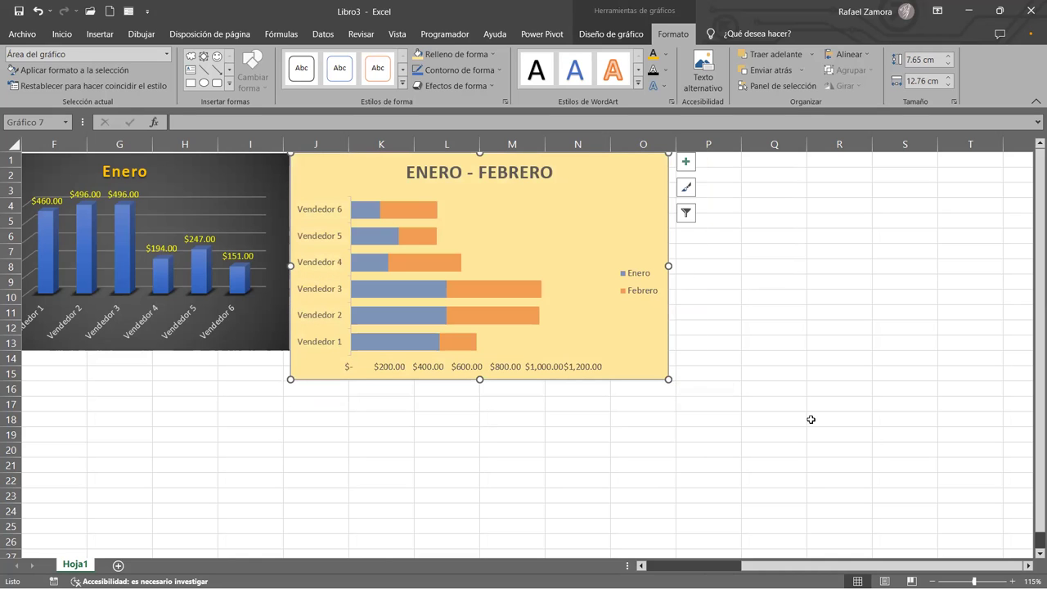
drag(669, 379, 723, 412)
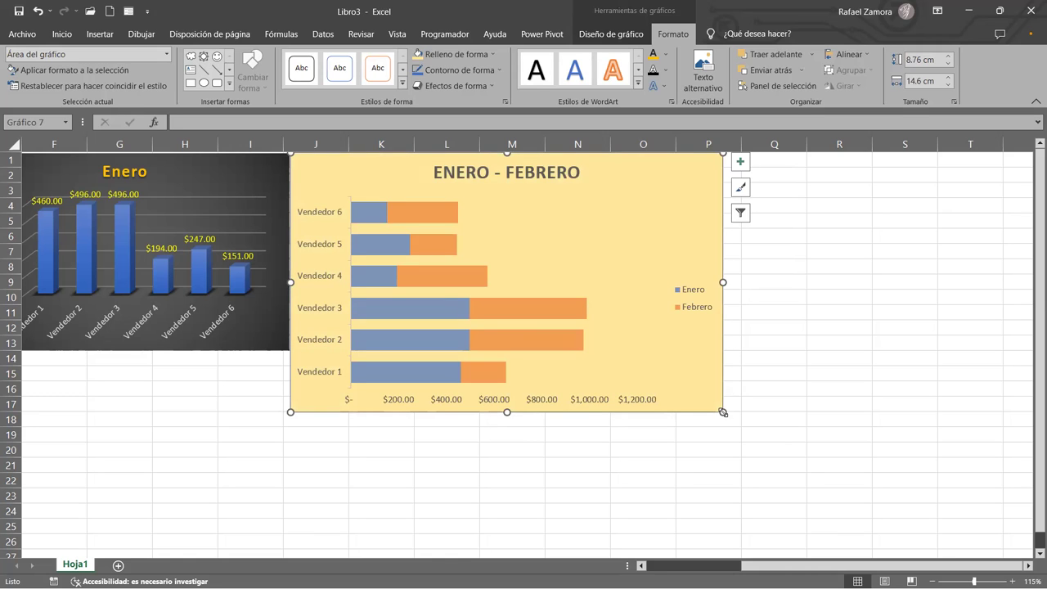
click(740, 162)
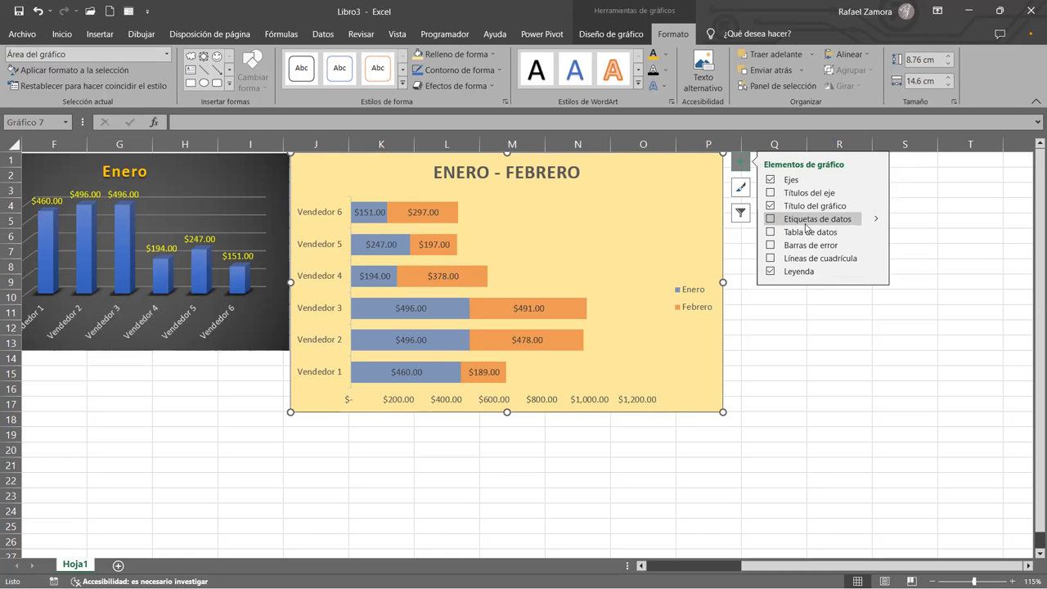
click(806, 221)
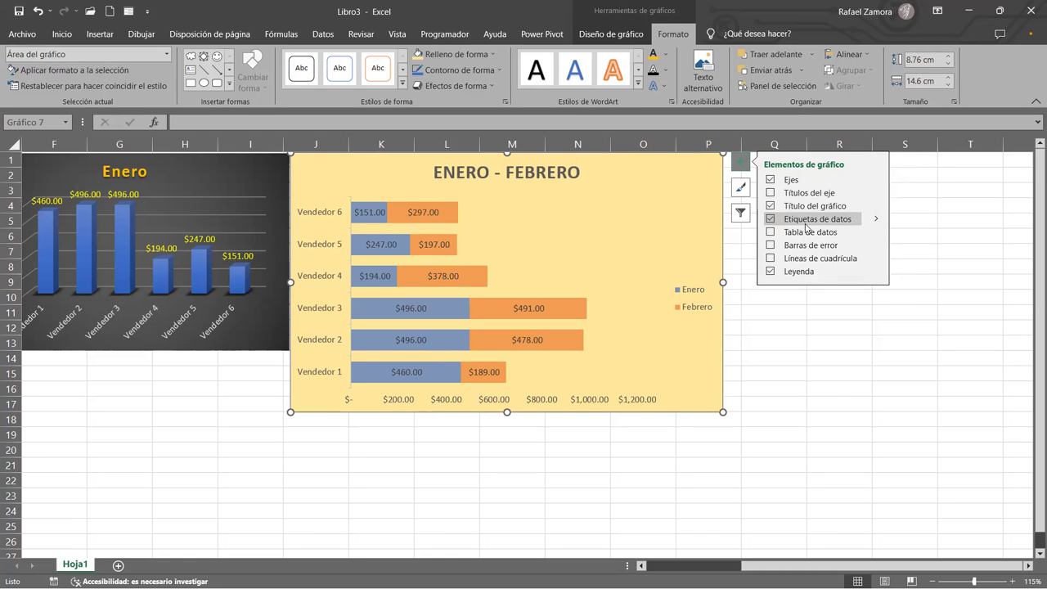
Make the Febrero and Enero data label text white
click(437, 214)
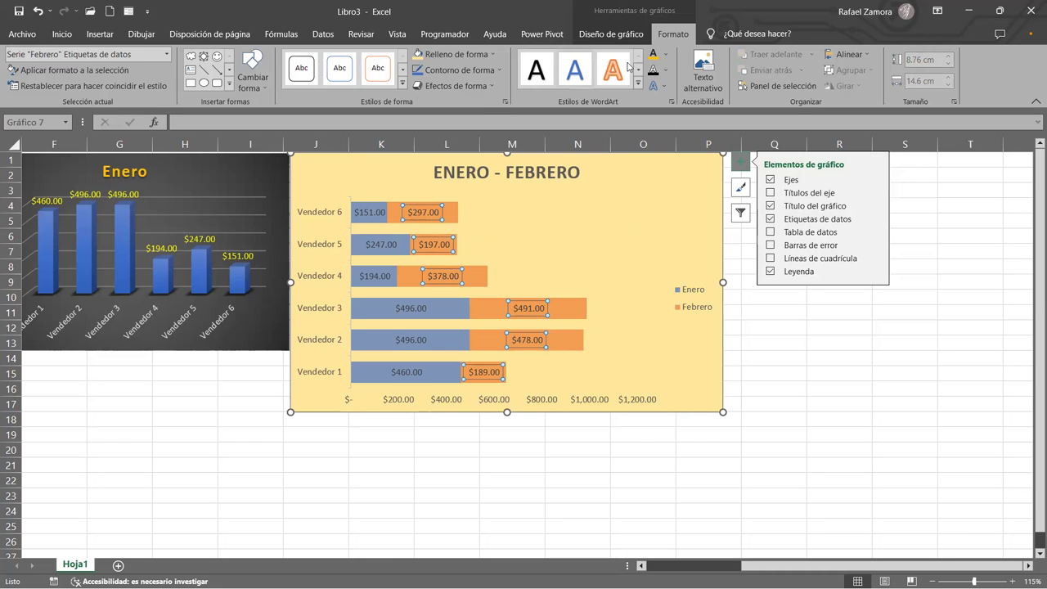
click(666, 56)
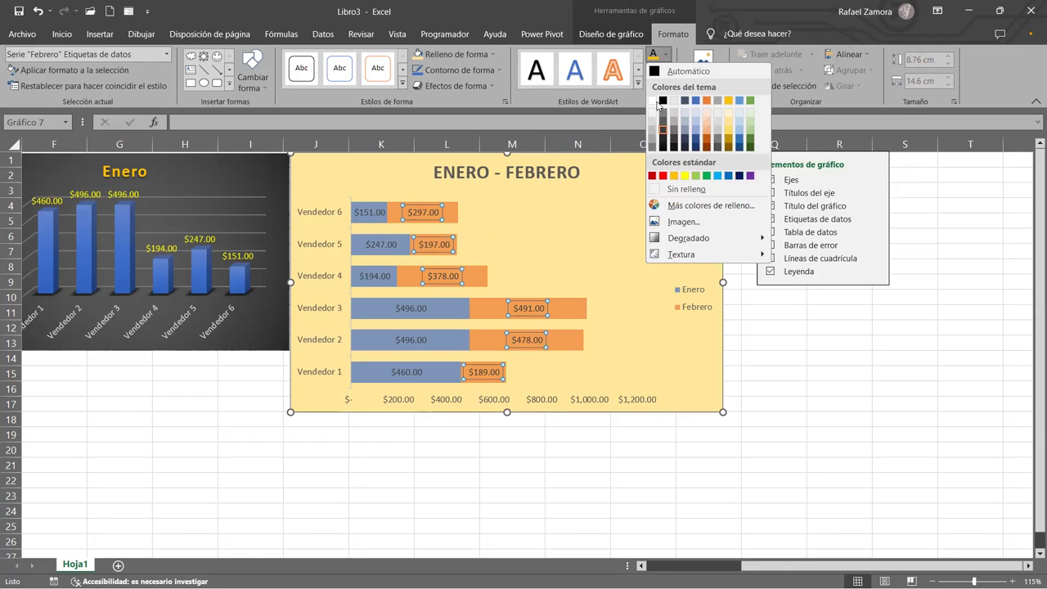
click(652, 100)
click(370, 211)
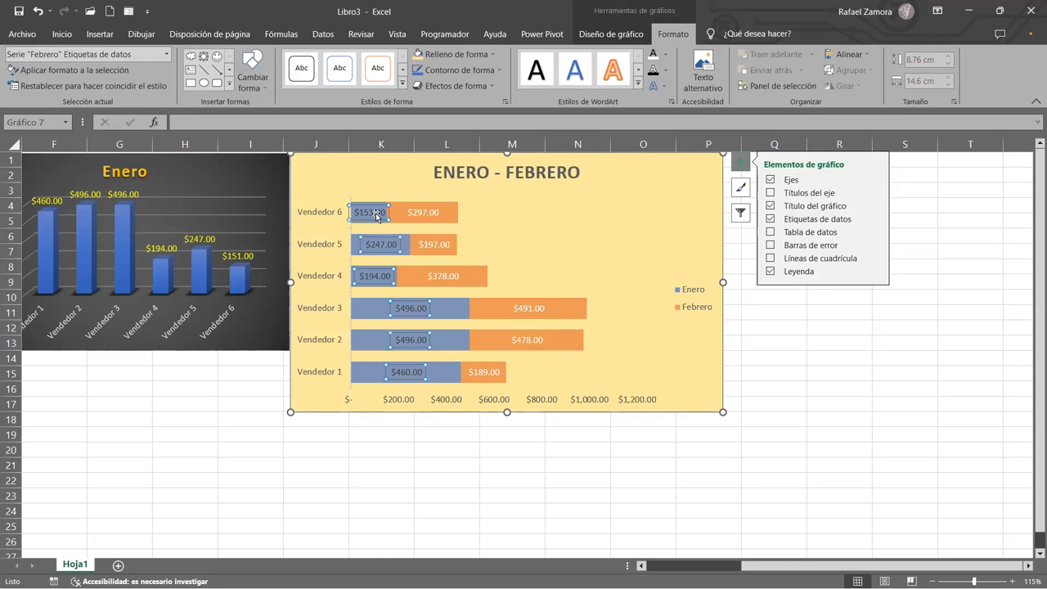
click(665, 55)
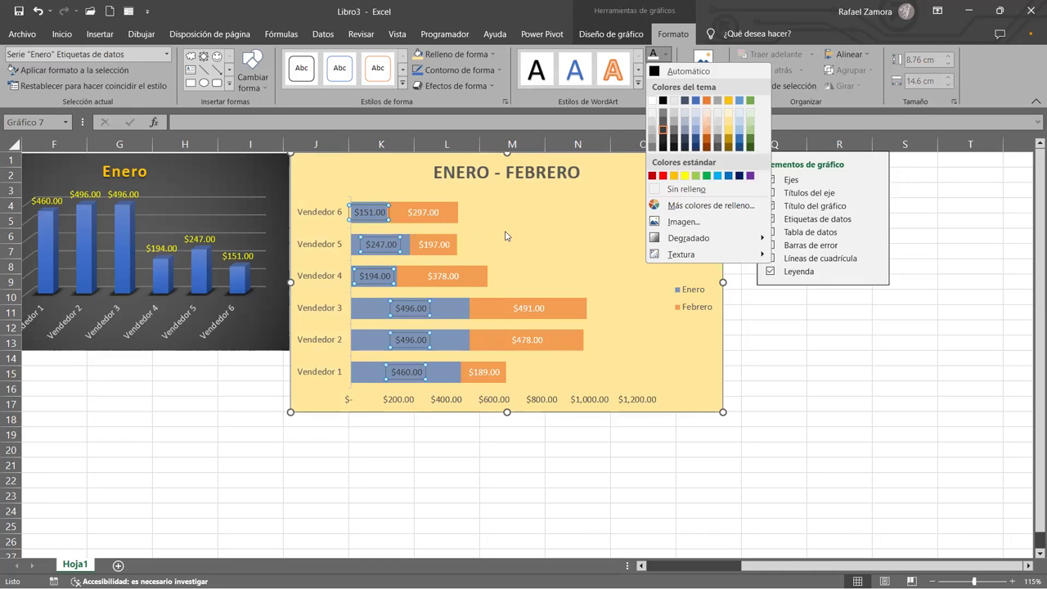
click(718, 117)
click(842, 404)
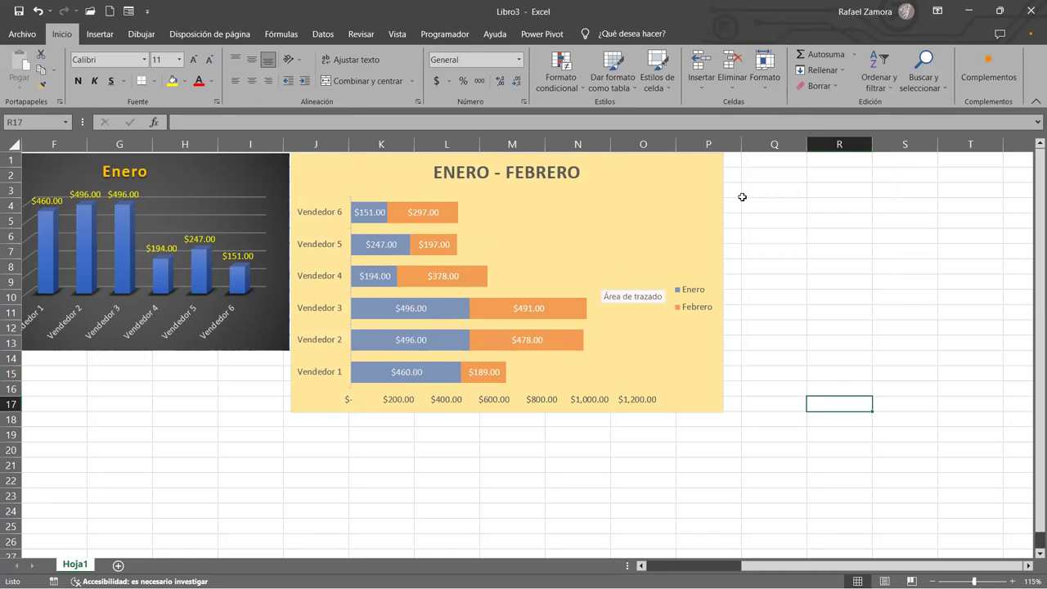
click(739, 251)
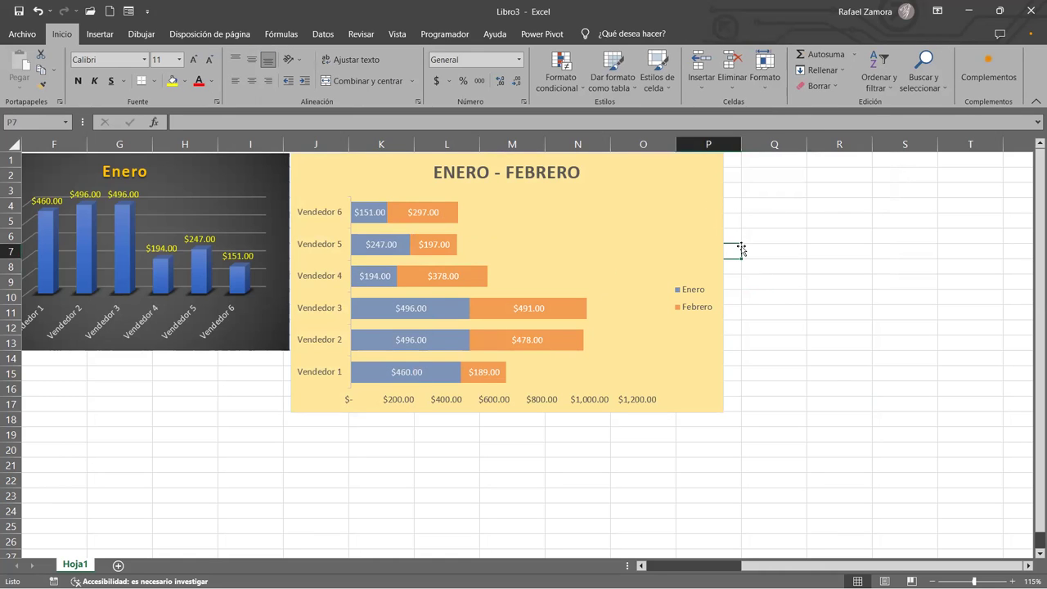
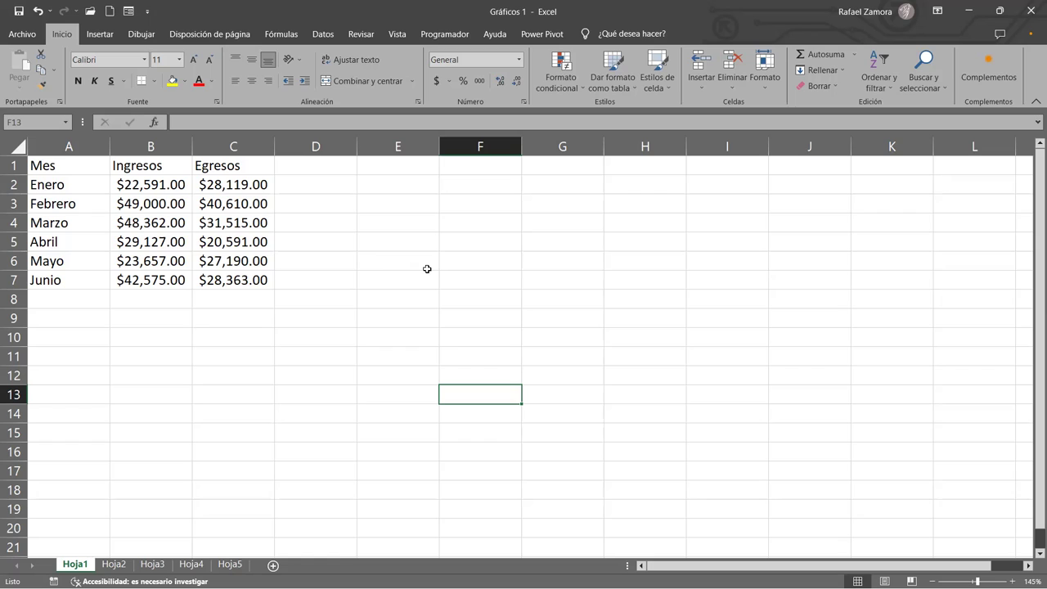
Select cell E4 and browse the Insertar line chart types without inserting a chart
click(370, 218)
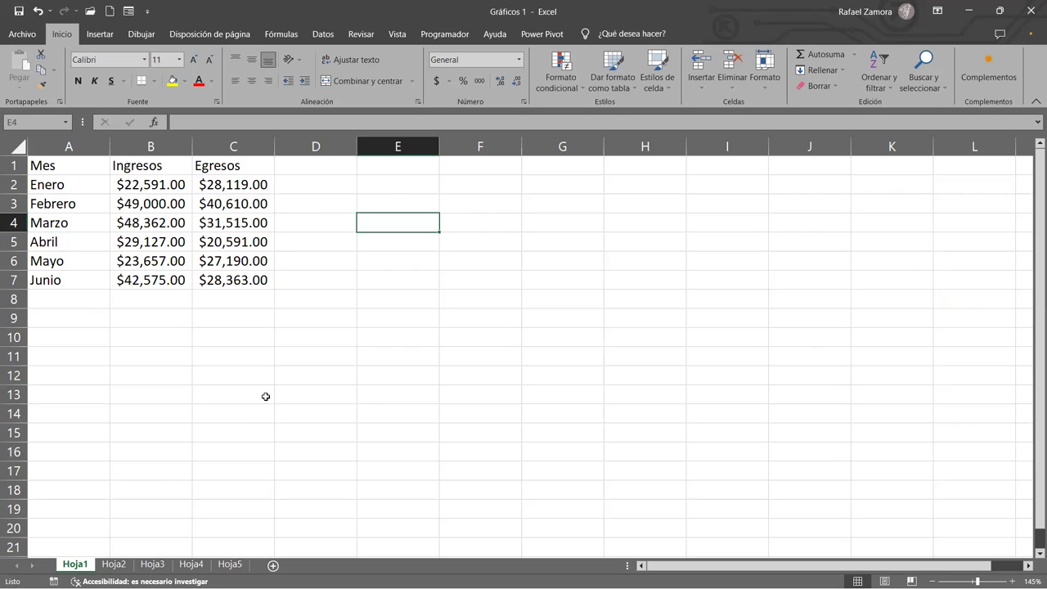
click(99, 34)
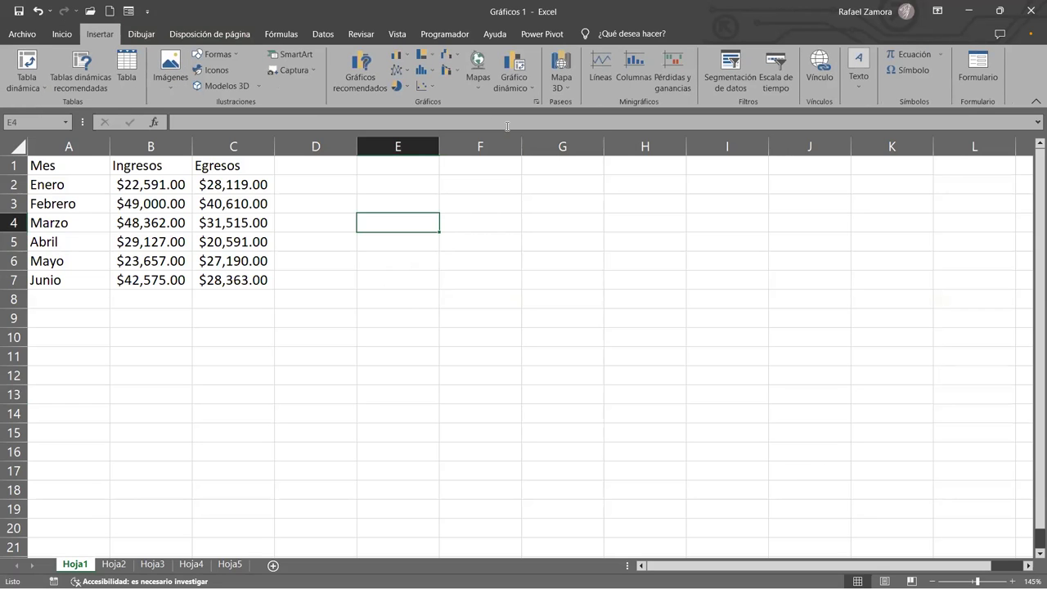
click(408, 73)
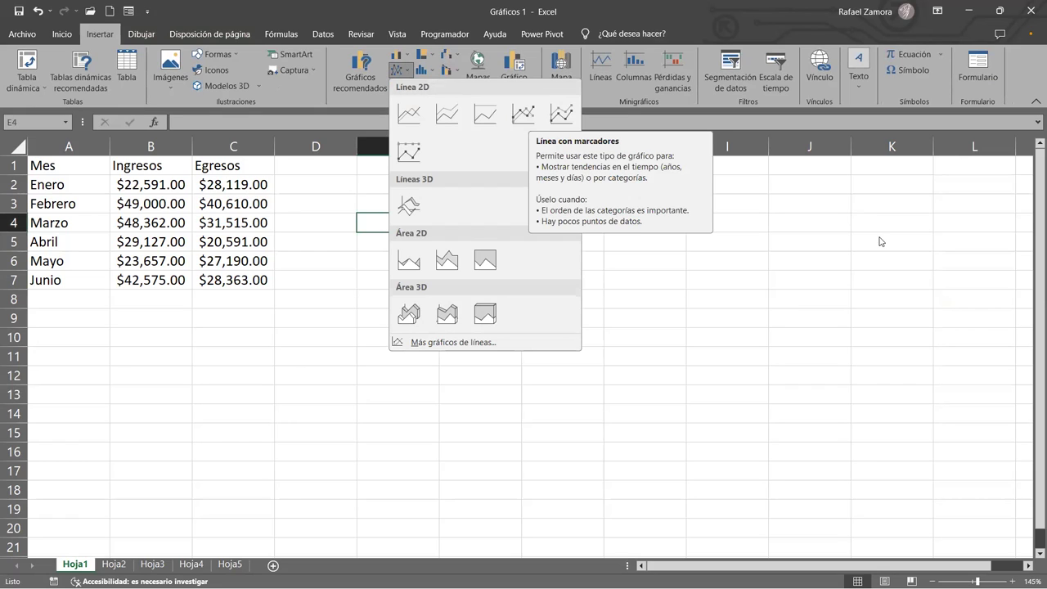
click(184, 212)
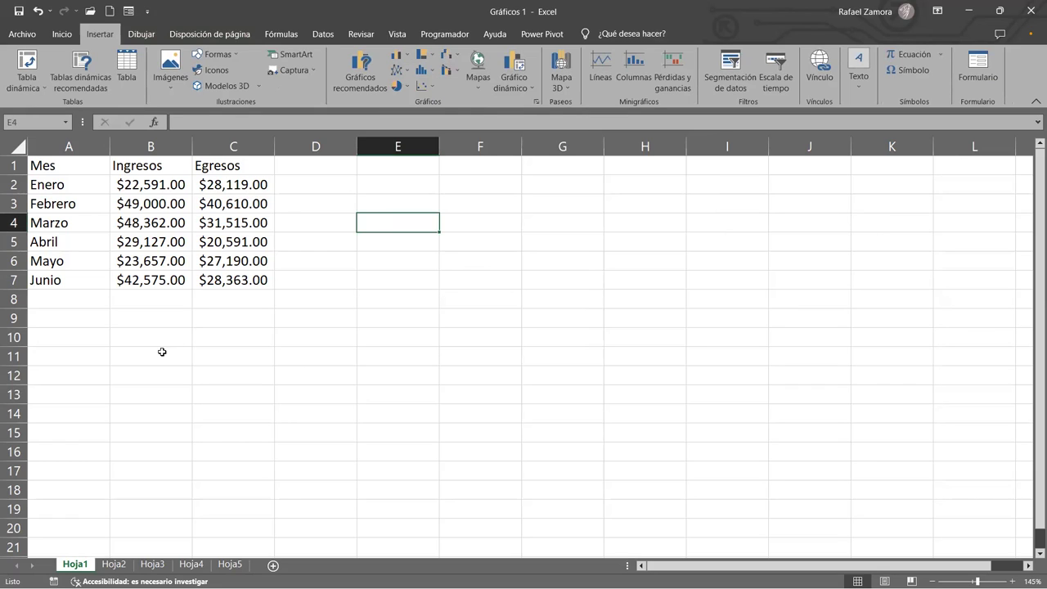
Visit Hoja2, return to Hoja1, and widen columns B and C slightly
click(109, 566)
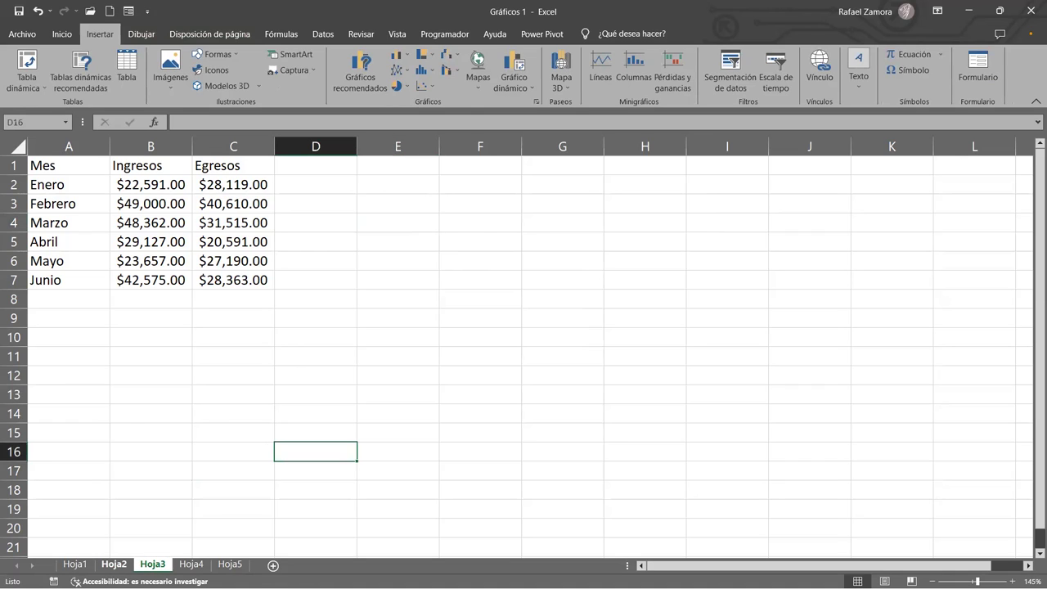
key(ctrl+Page_Up)
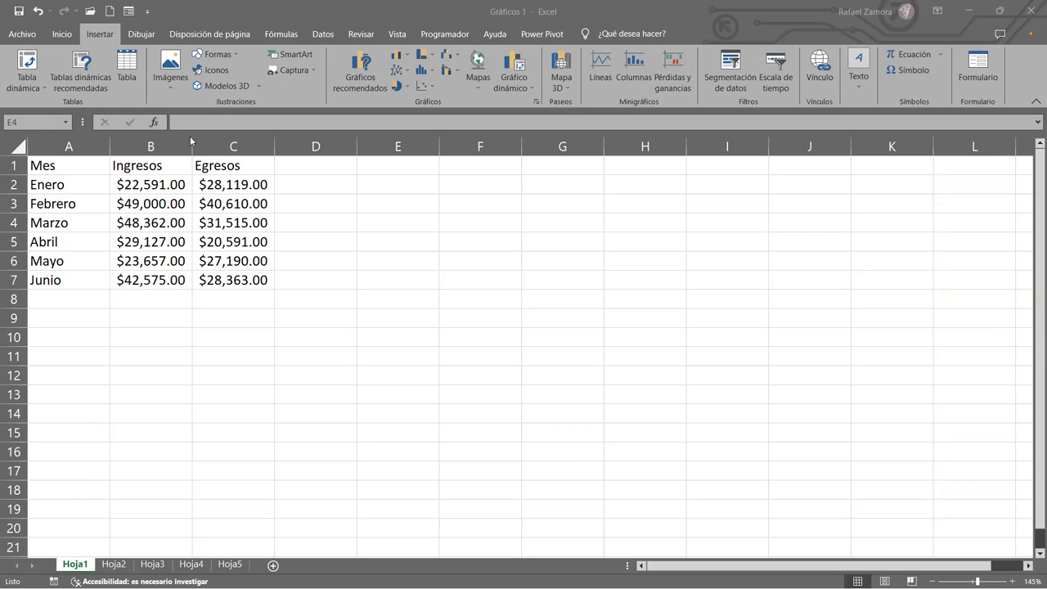
drag(190, 144, 192, 143)
drag(282, 144, 282, 145)
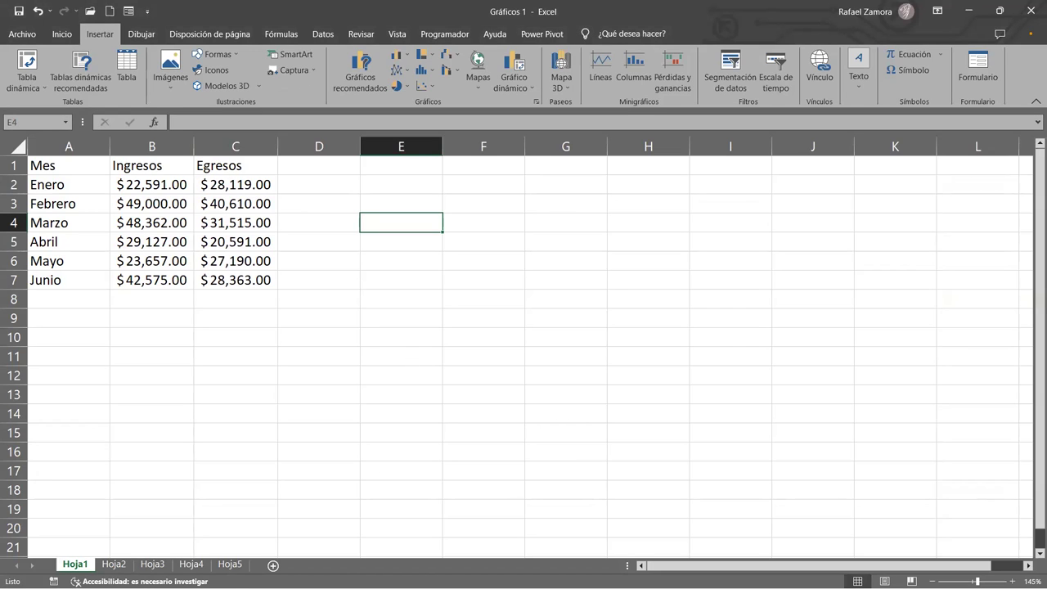
Insert an orange-outline WordArt reading 'EN PRACTICA' below the table on Hoja1
click(512, 379)
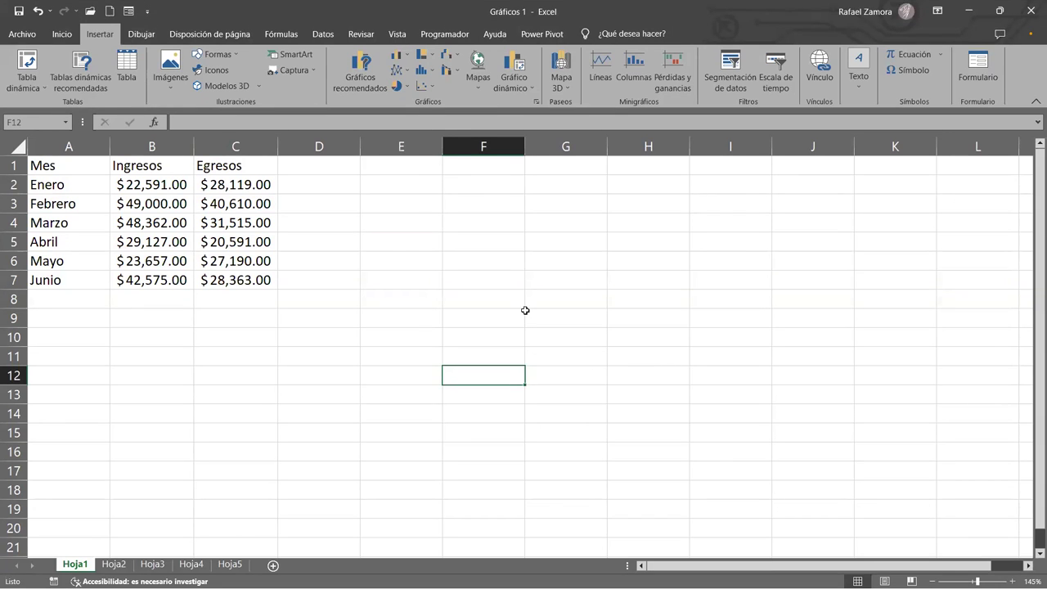
click(62, 34)
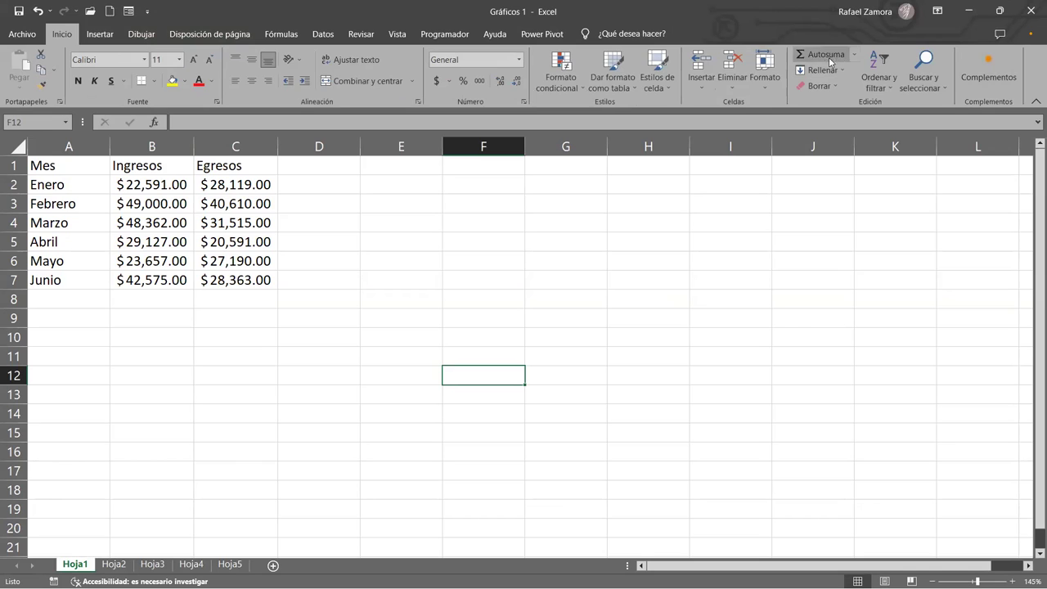
click(99, 33)
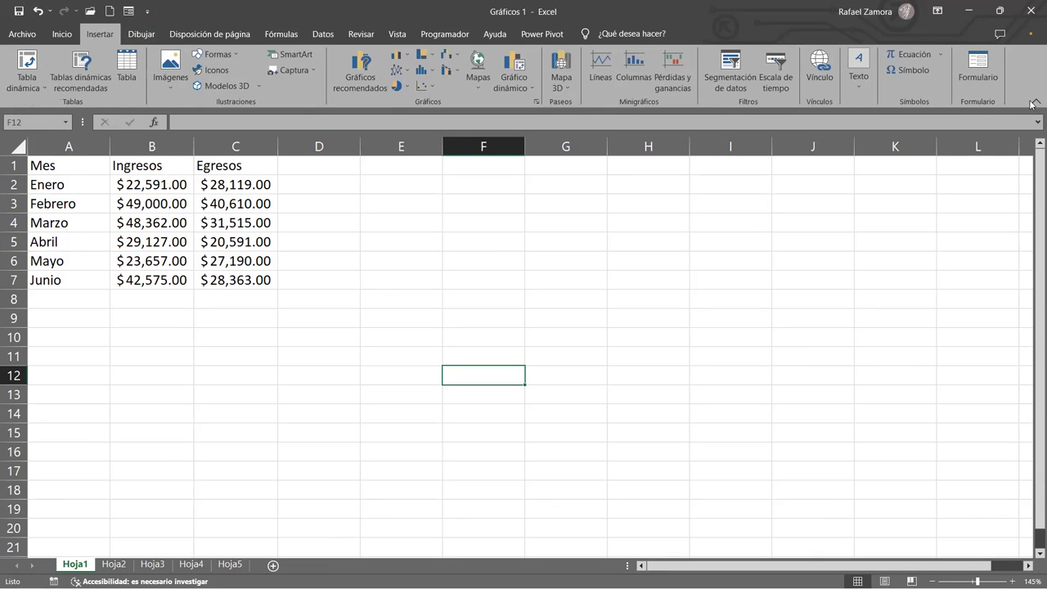
click(858, 70)
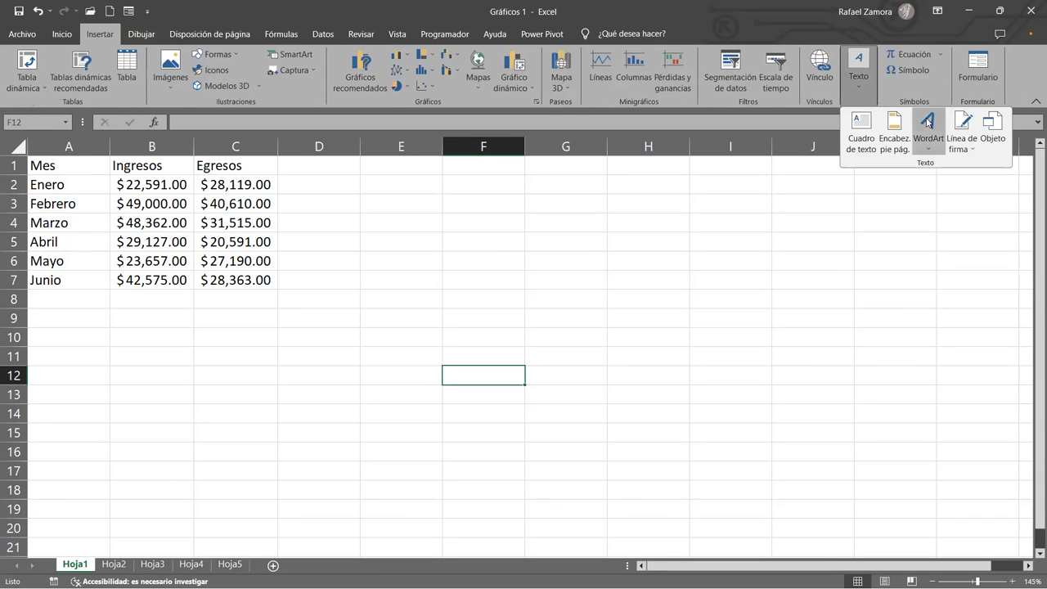
click(927, 121)
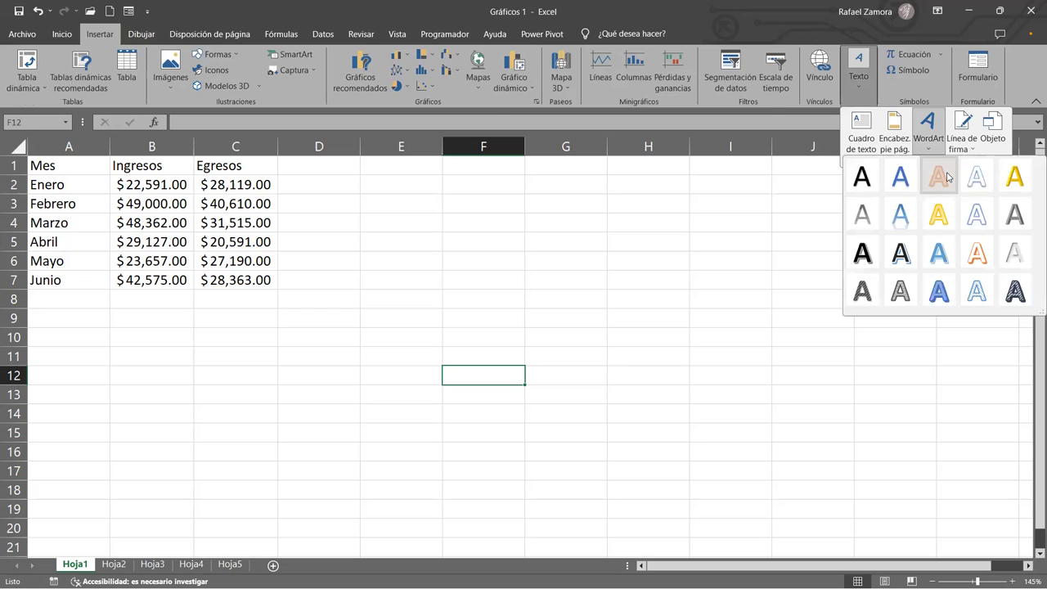
click(939, 177)
text(EN PRACTICA)
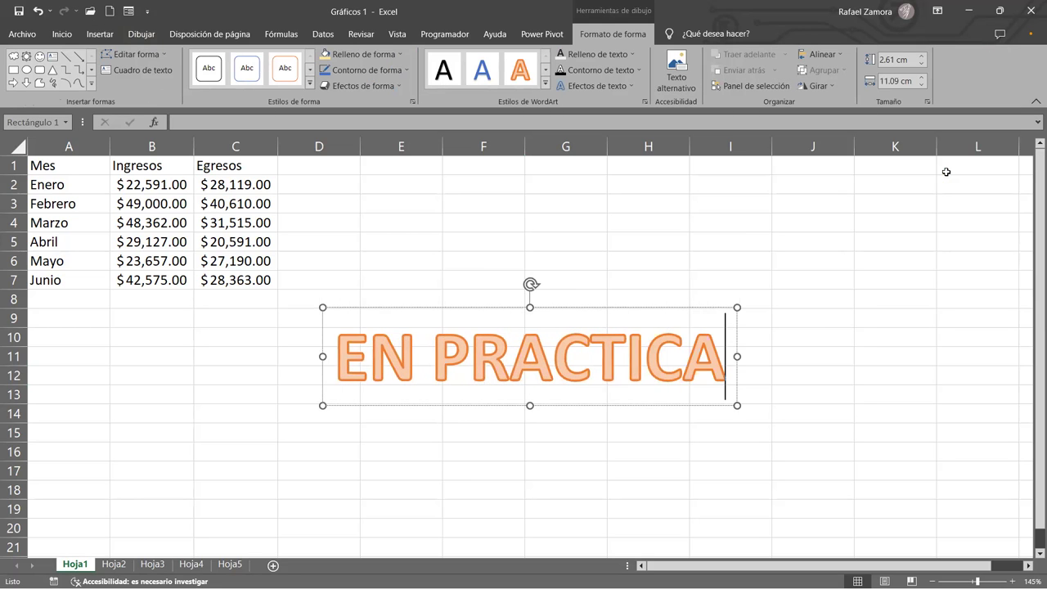
click(730, 242)
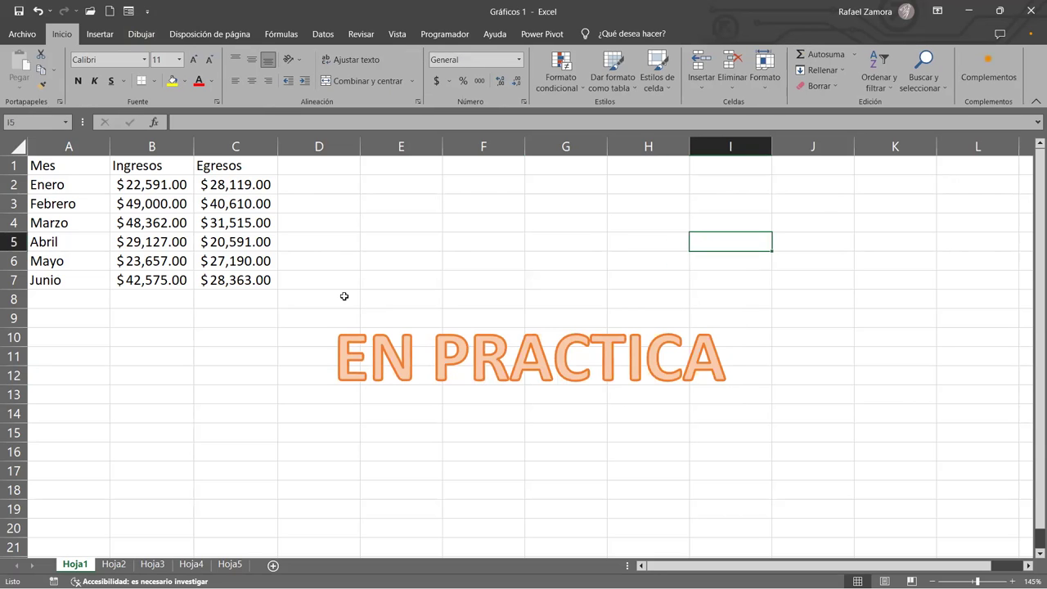
Fill the Ingresos range B1:B7 on Hoja1 with yellow
click(417, 215)
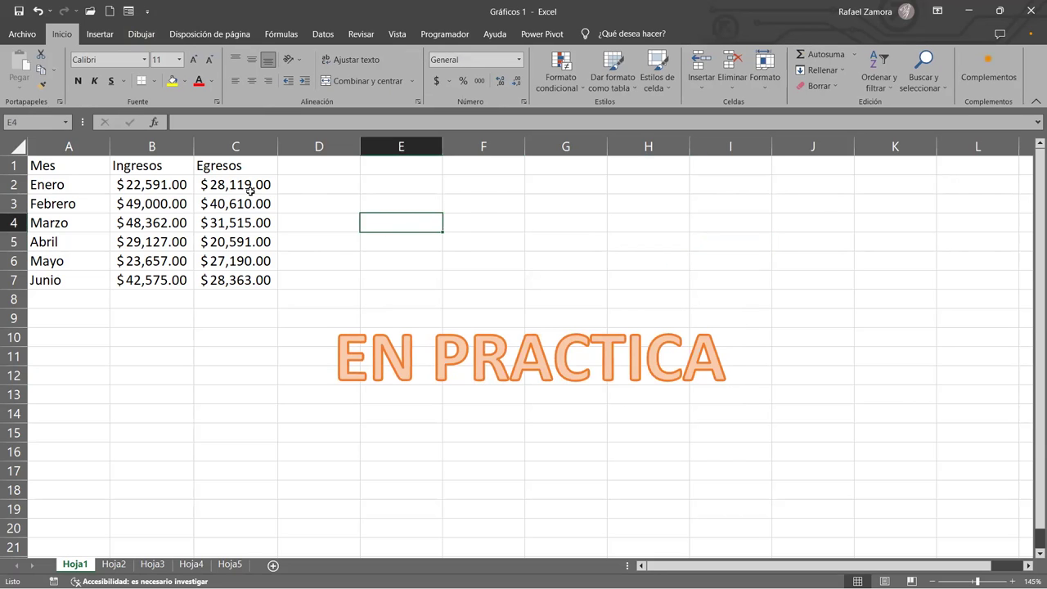
mouse_move(157, 168)
mouse_down()
mouse_move(162, 299)
mouse_move(163, 278)
mouse_up()
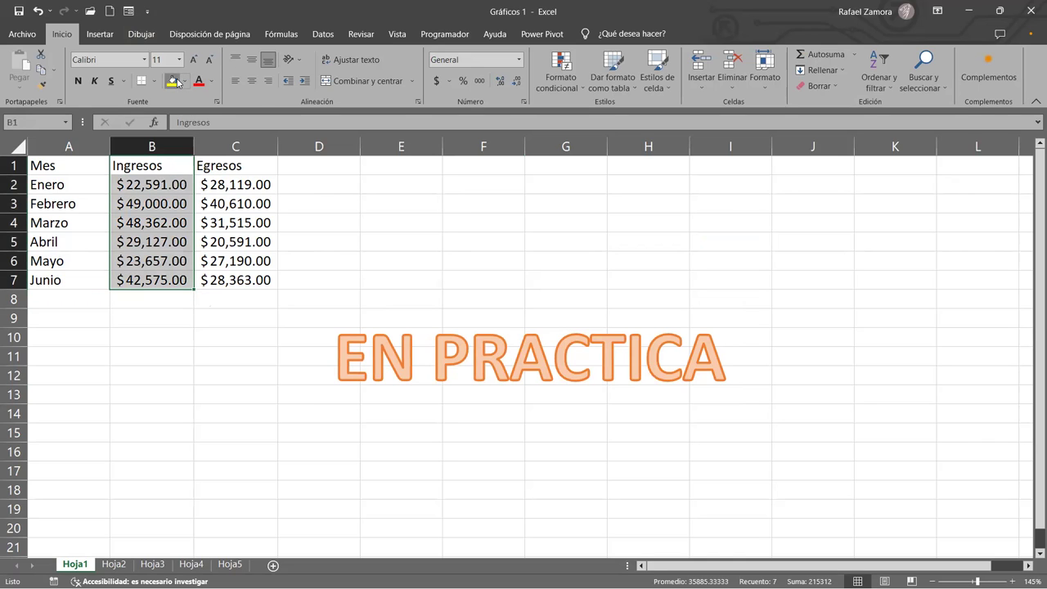
click(174, 81)
click(200, 331)
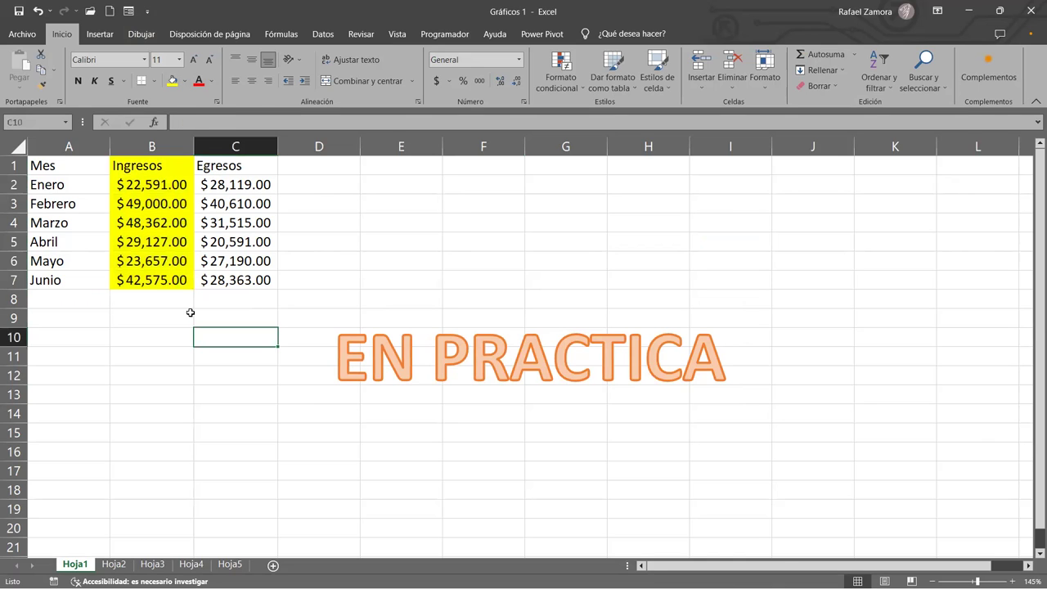
Fill the Egresos range C1:C7 on Hoja2 with yellow, then return to Hoja1
click(115, 564)
drag(243, 164, 246, 278)
click(172, 81)
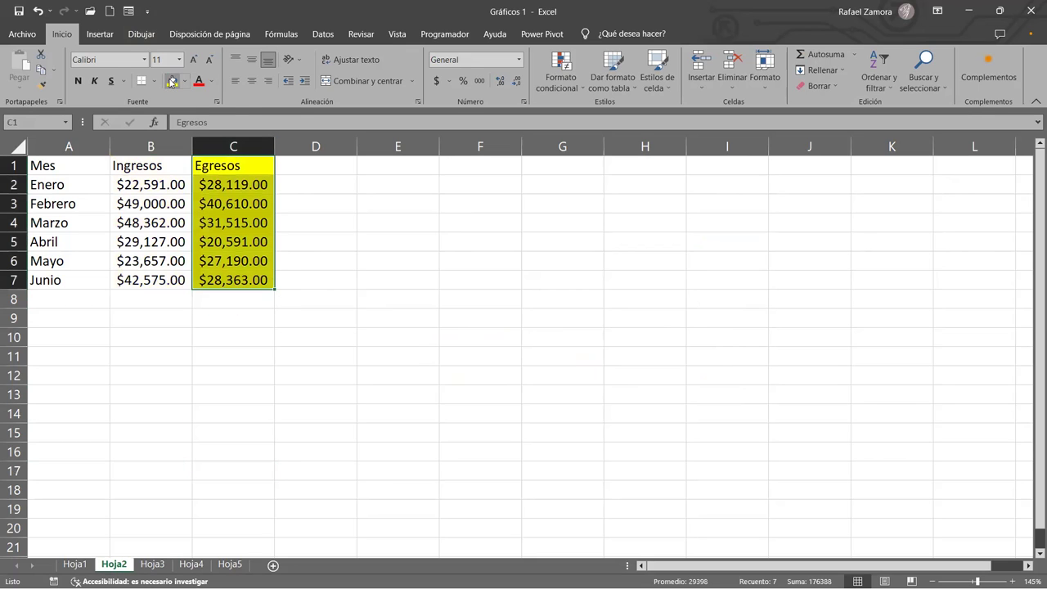
click(497, 344)
click(92, 564)
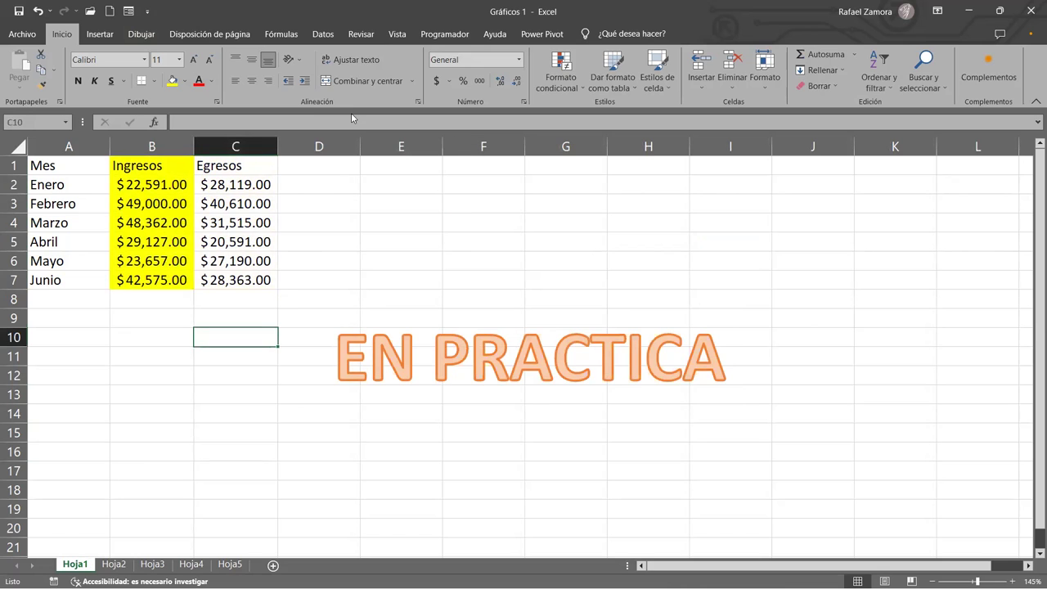
click(100, 34)
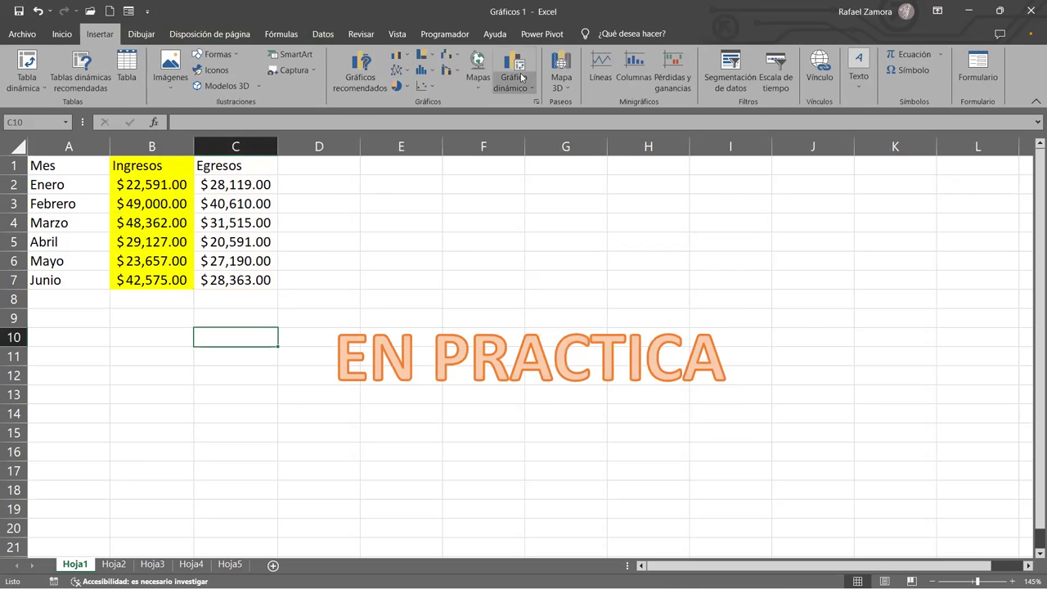
click(410, 72)
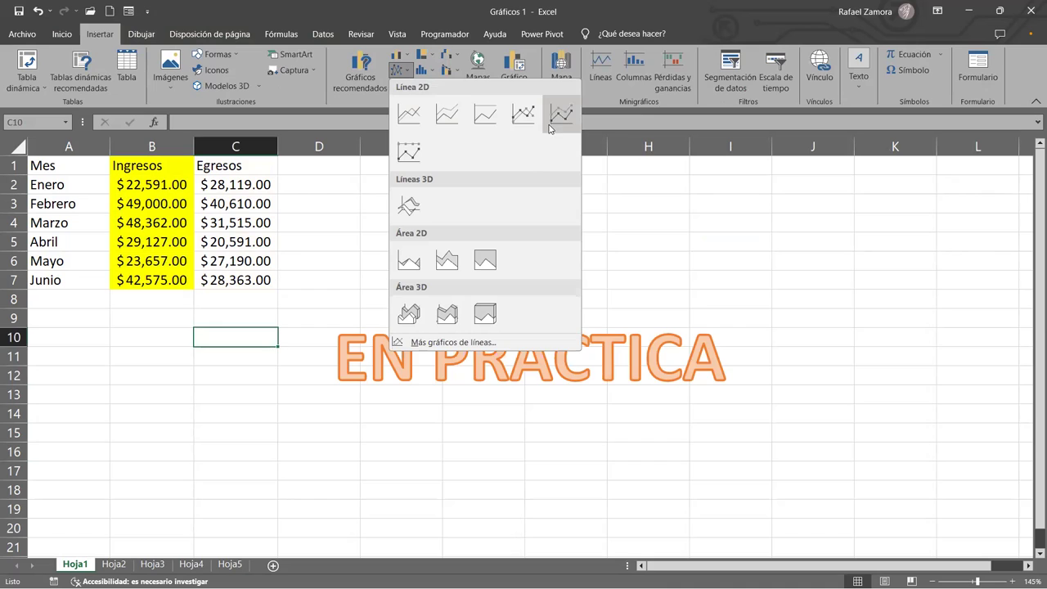
click(639, 172)
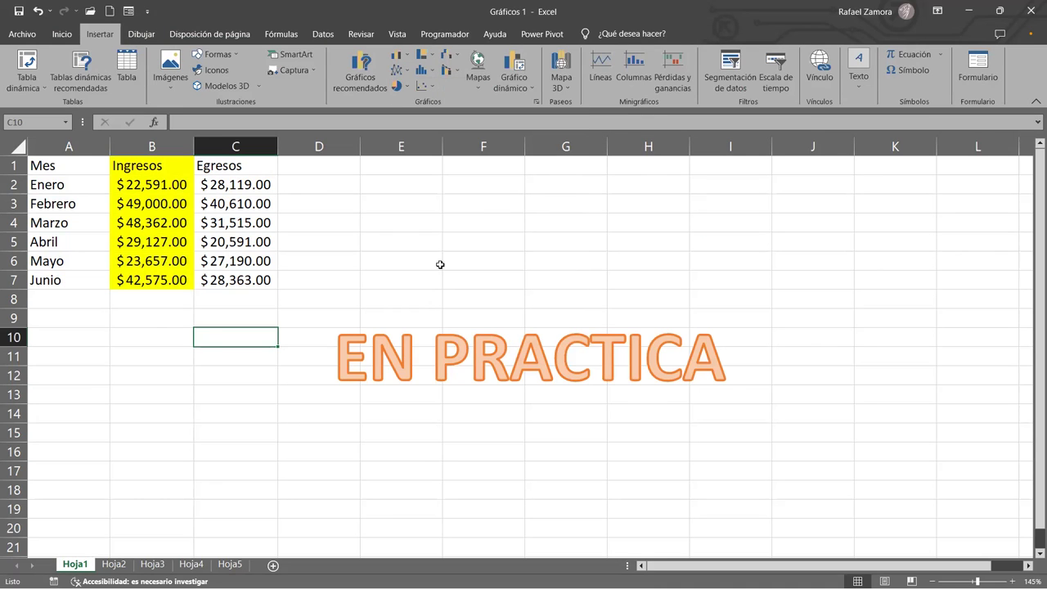
click(451, 261)
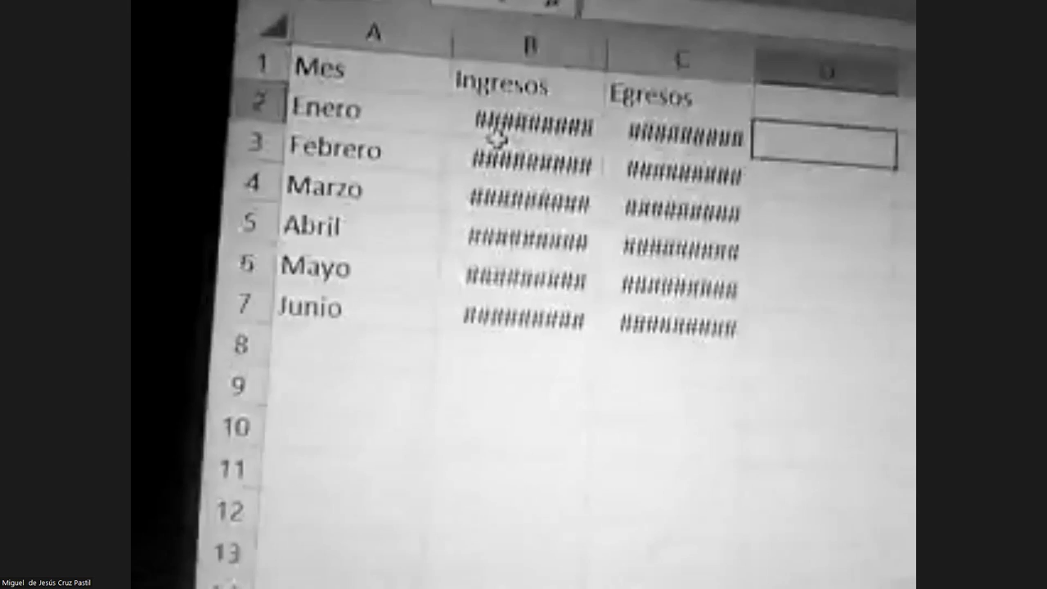
AutoFit columns B and C so the Ingresos and Egresos amounts show instead of ####
click(496, 135)
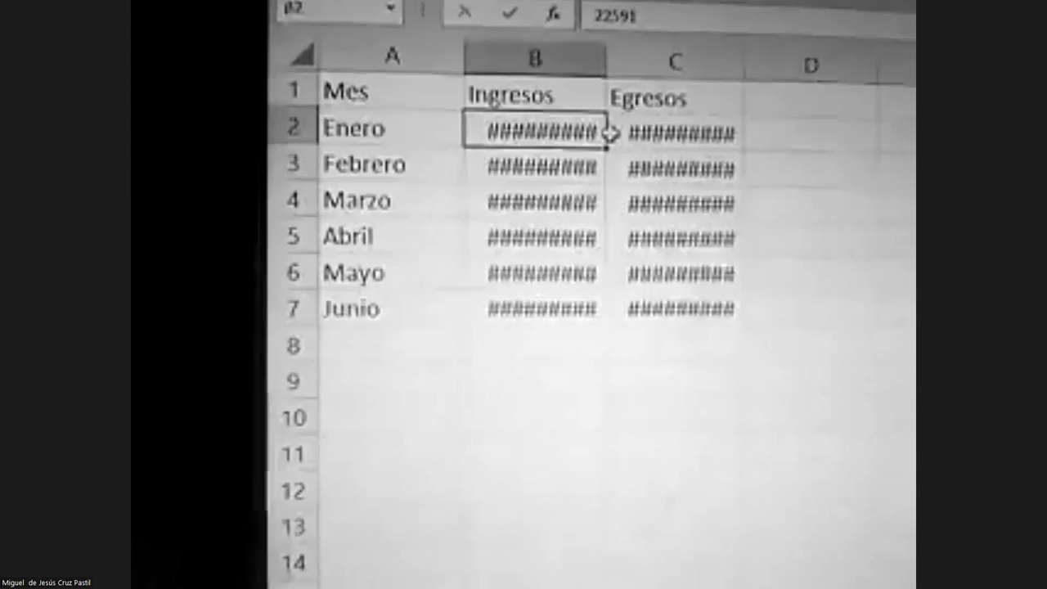
click(613, 133)
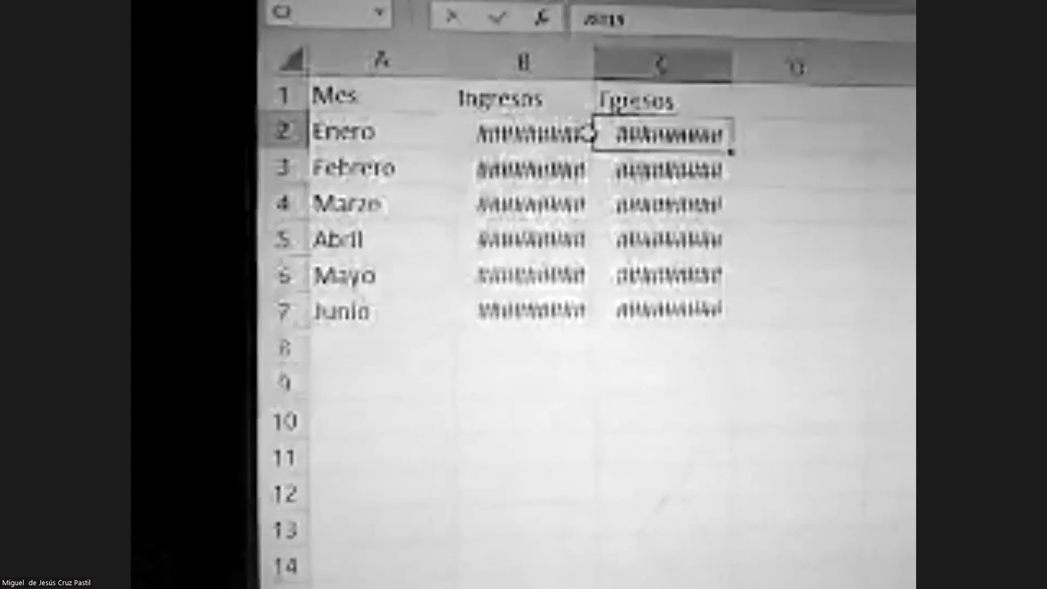
click(563, 110)
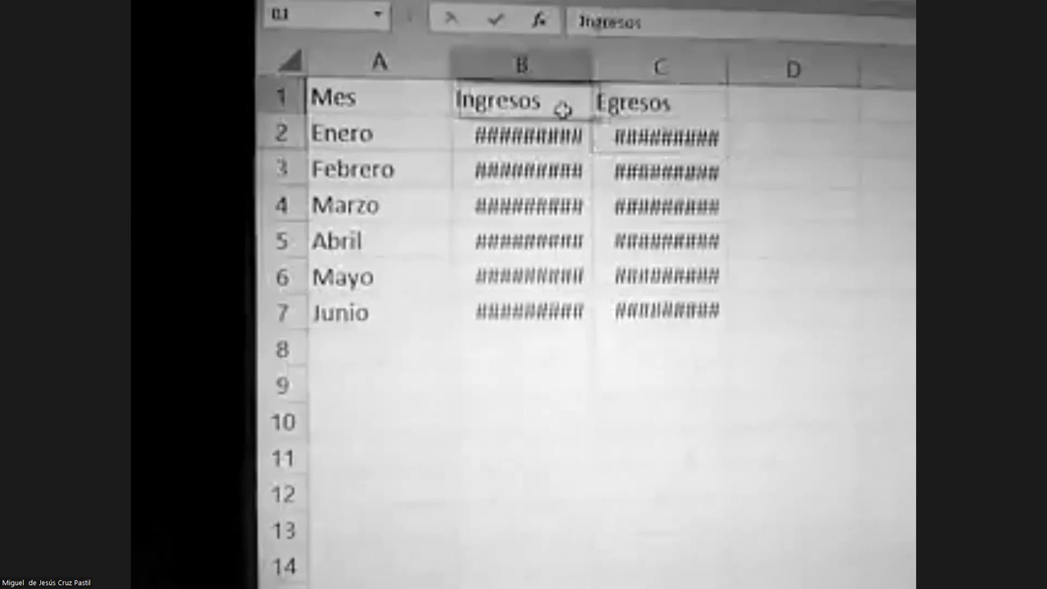
click(601, 104)
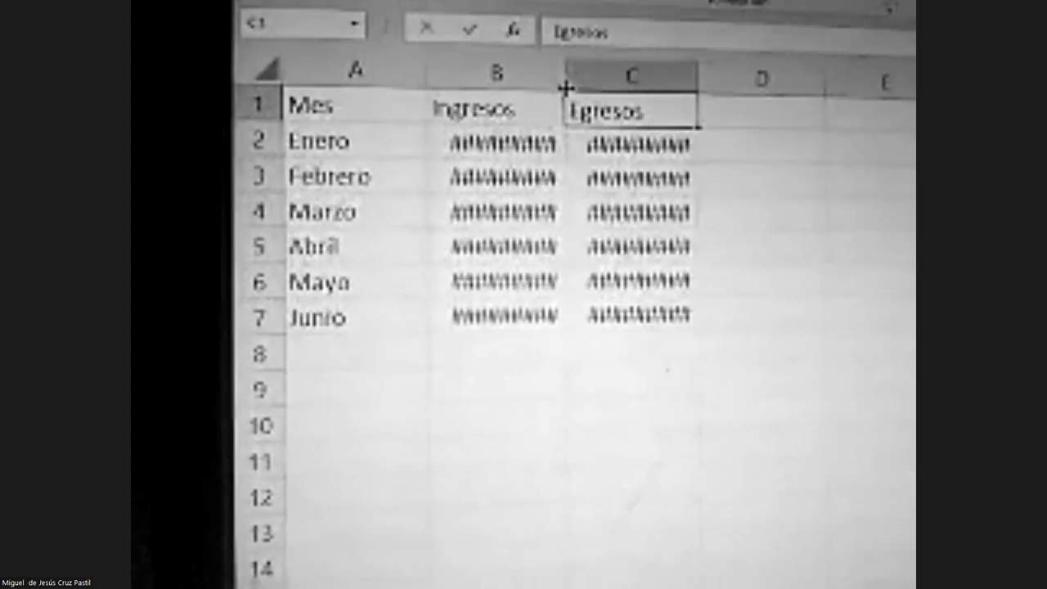
click(565, 88)
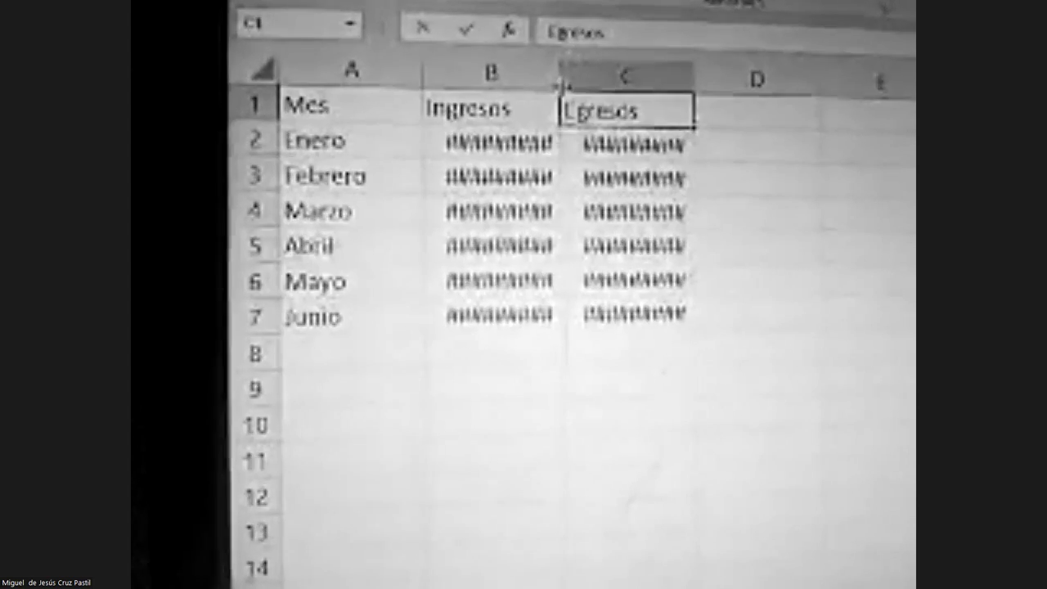
click(558, 85)
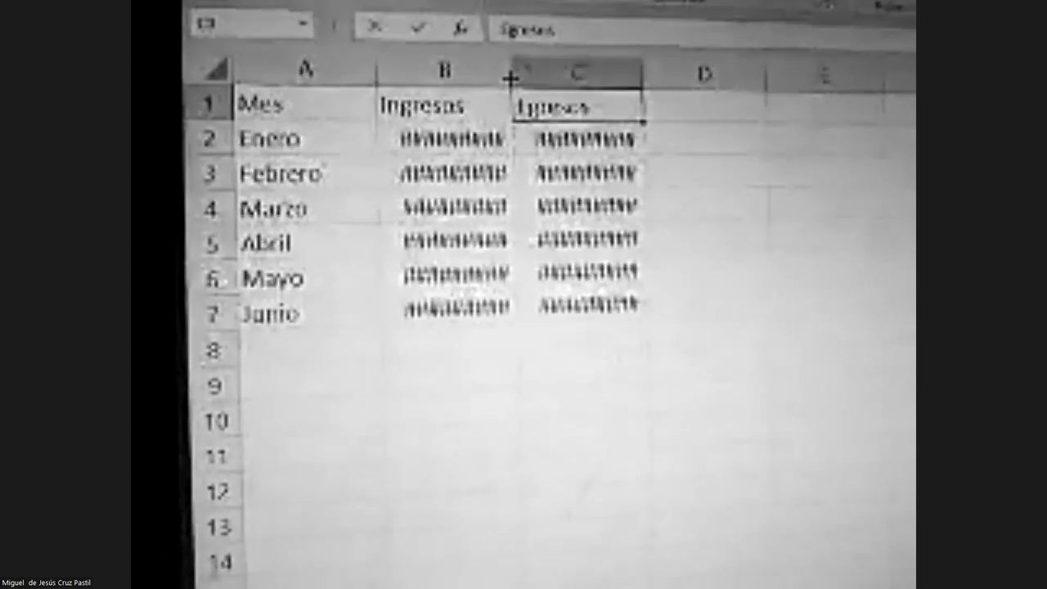
double_click(508, 72)
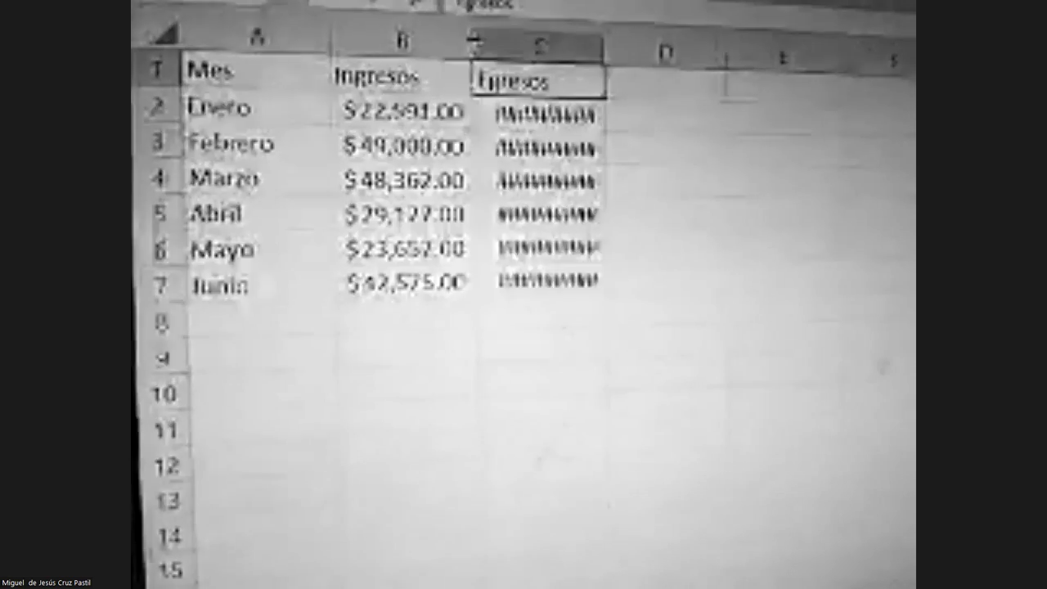
double_click(611, 65)
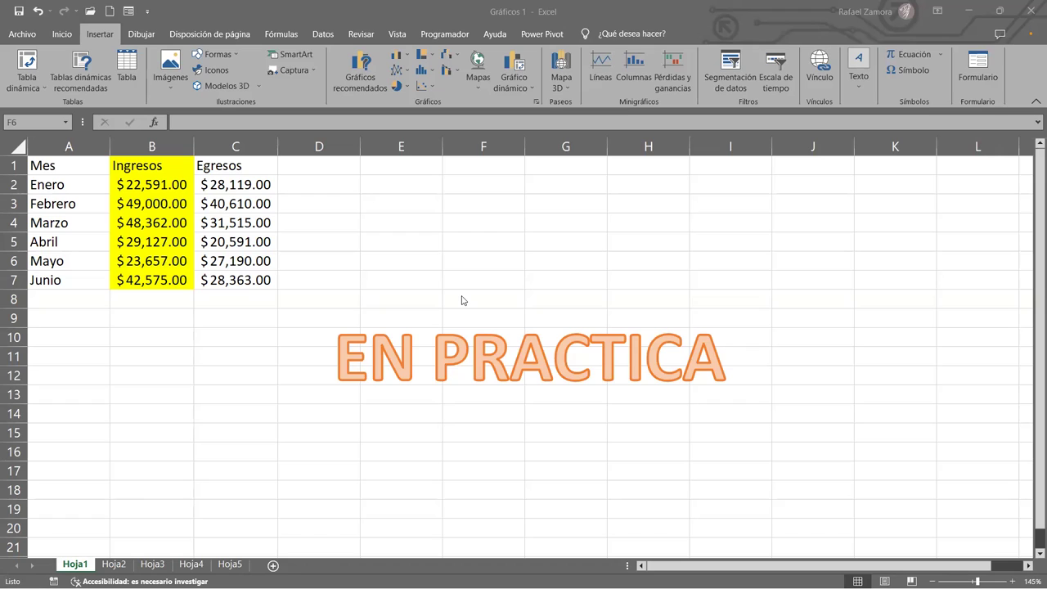
click(449, 264)
click(595, 207)
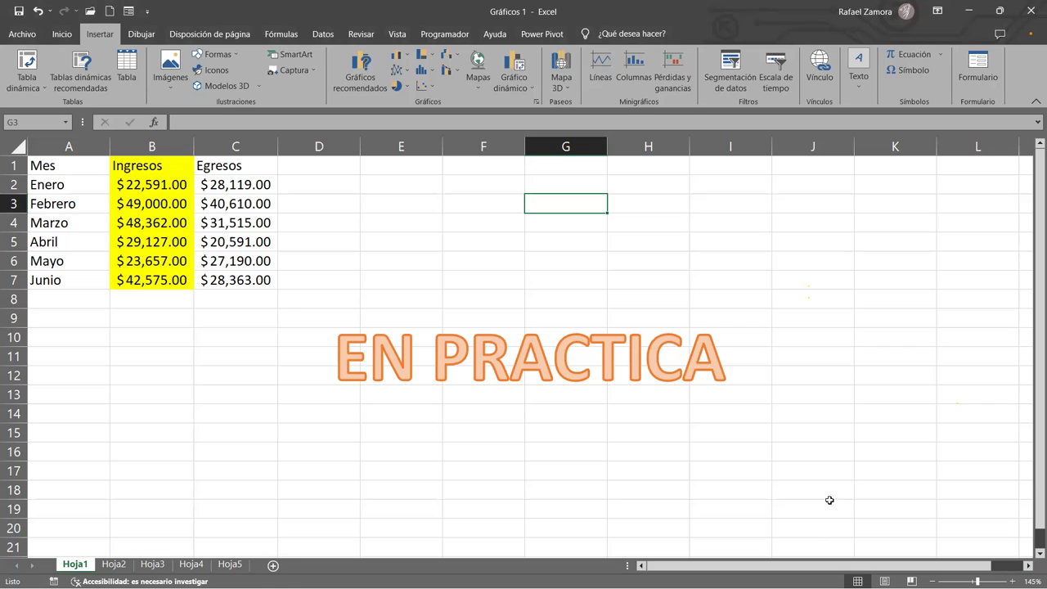
click(829, 500)
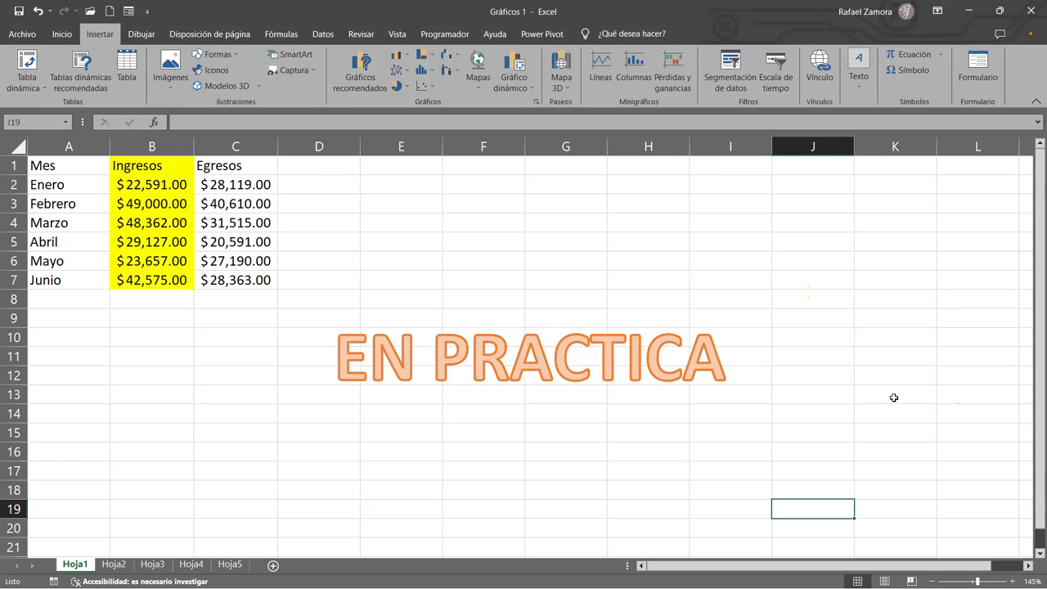
click(894, 397)
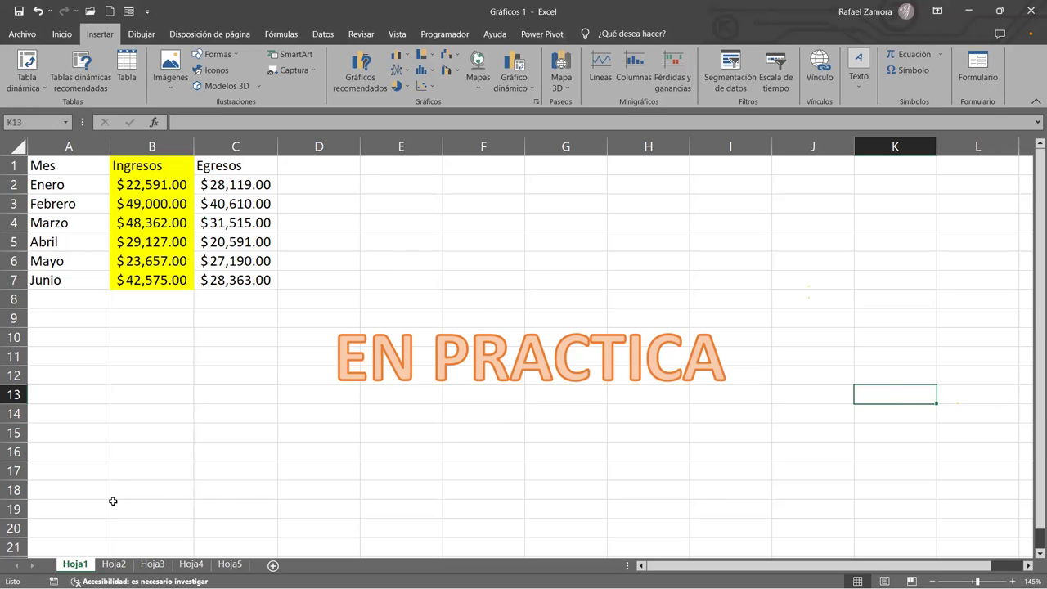
click(321, 380)
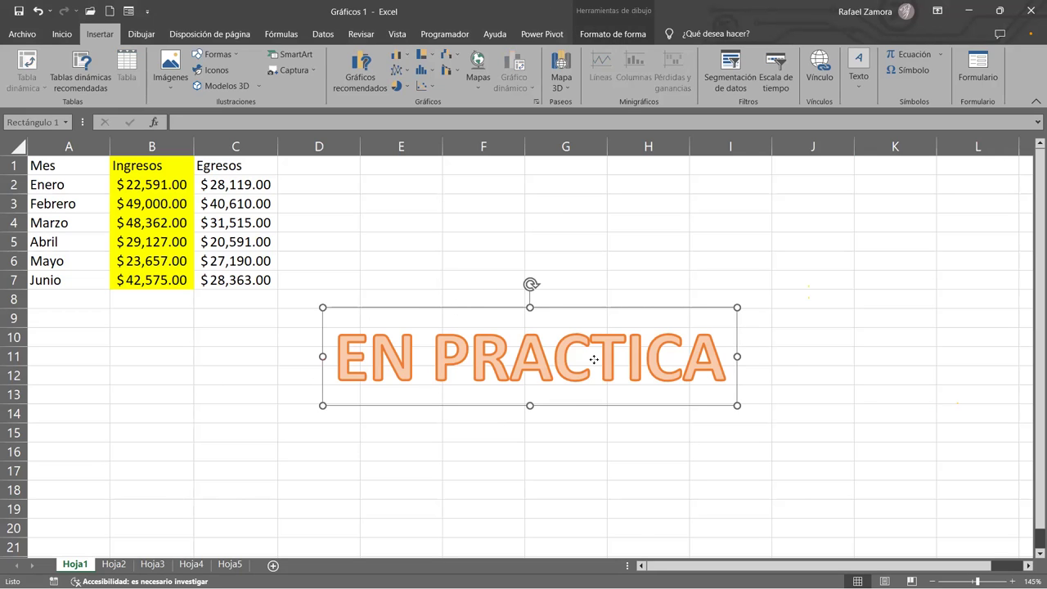
Move the EN PRACTICA WordArt to the lower right and select the months and Ingresos in A1:B7
drag(458, 306, 716, 458)
click(447, 332)
drag(43, 165, 148, 280)
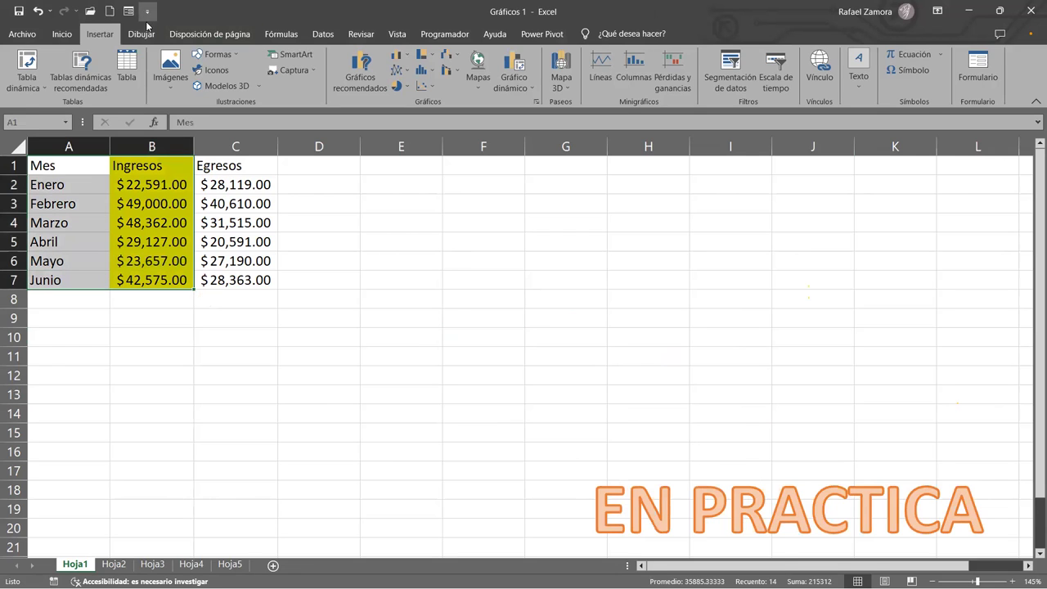
Insert a Línea con marcadores chart of the Ingresos data and begin resizing it
click(410, 72)
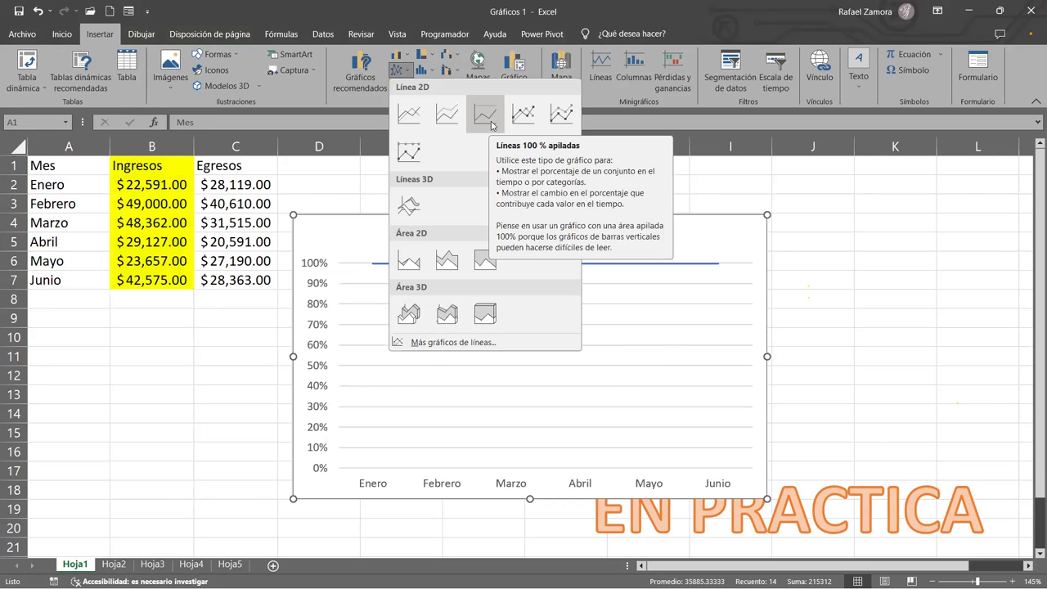
click(537, 119)
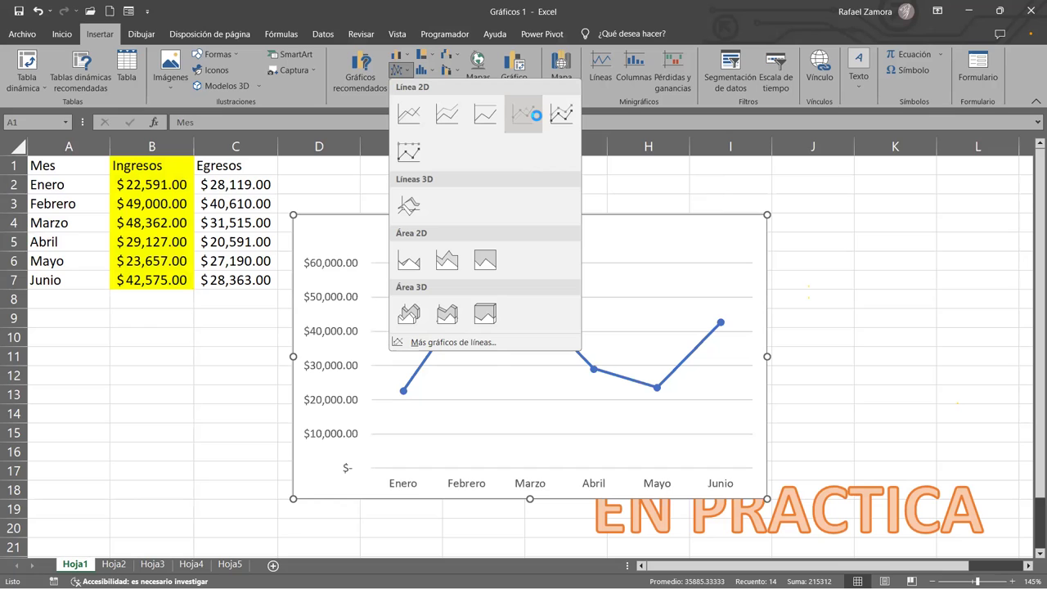
drag(766, 498, 710, 450)
Position the Ingresos chart beside the table and apply the dark chart style
mouse_move(711, 286)
mouse_down()
mouse_move(745, 238)
mouse_move(774, 251)
mouse_up()
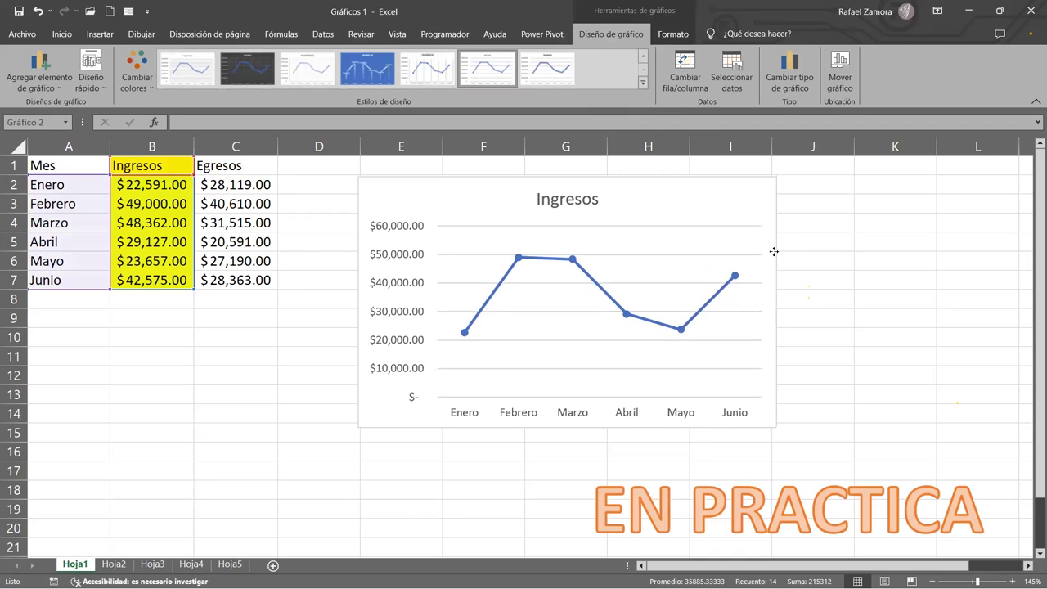
drag(773, 251, 779, 247)
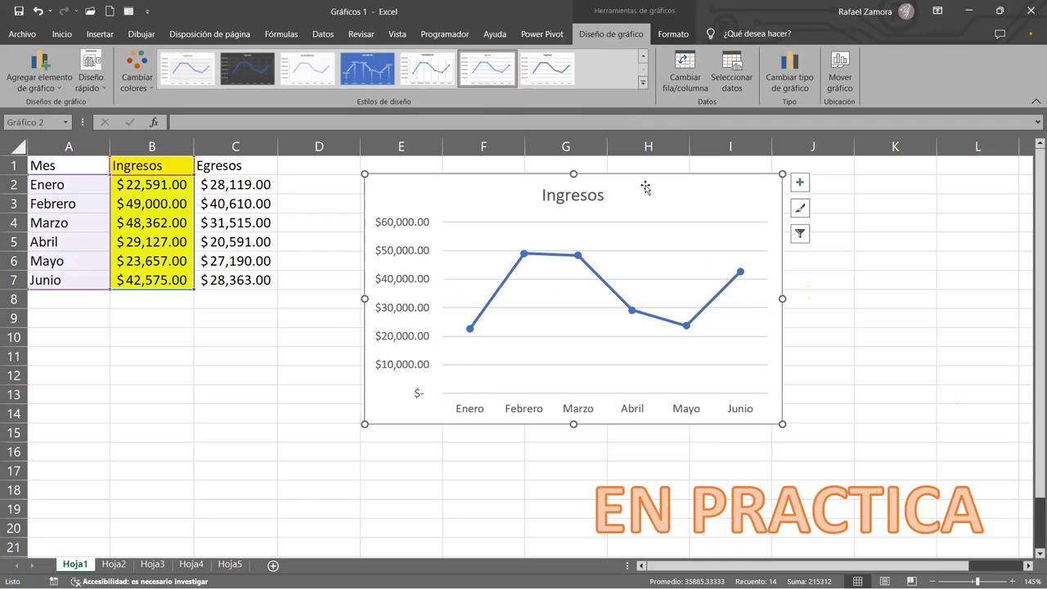
click(641, 83)
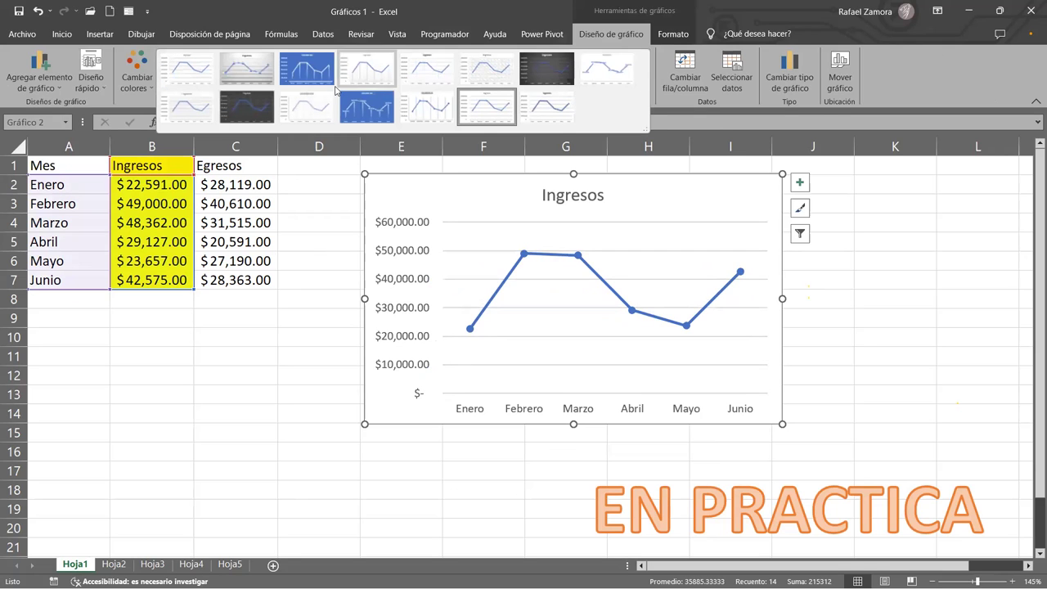
click(240, 105)
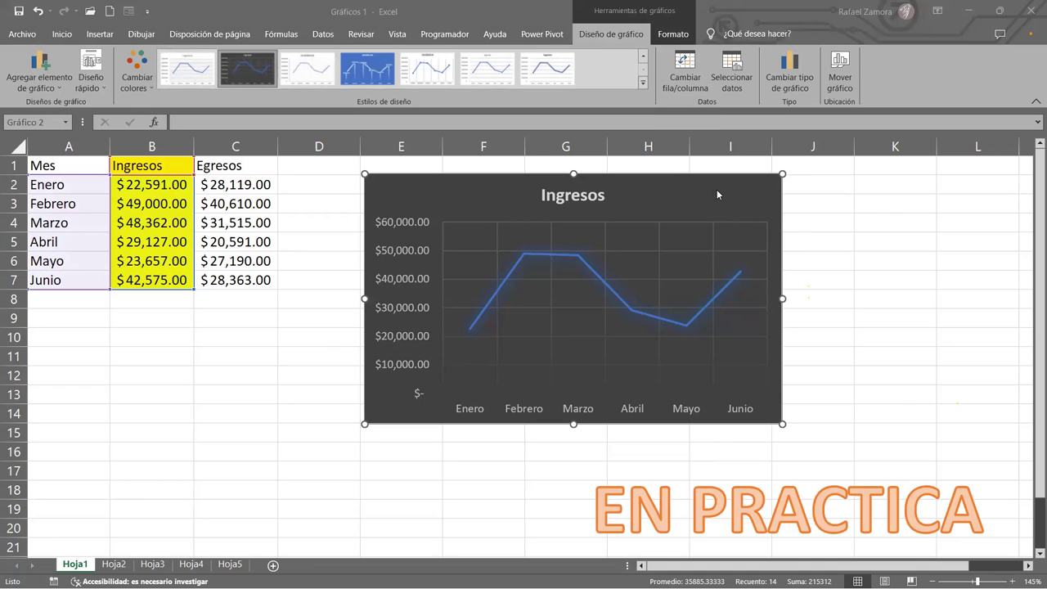
Open the chart area formatting and the Elementos de gráfico list for the Ingresos chart
double_click(776, 189)
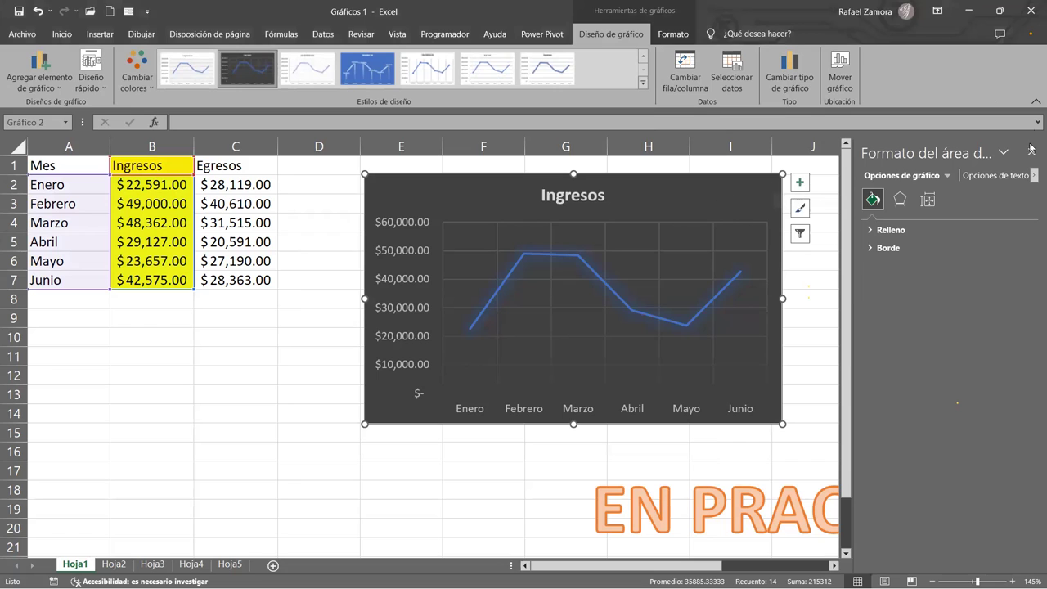
click(797, 184)
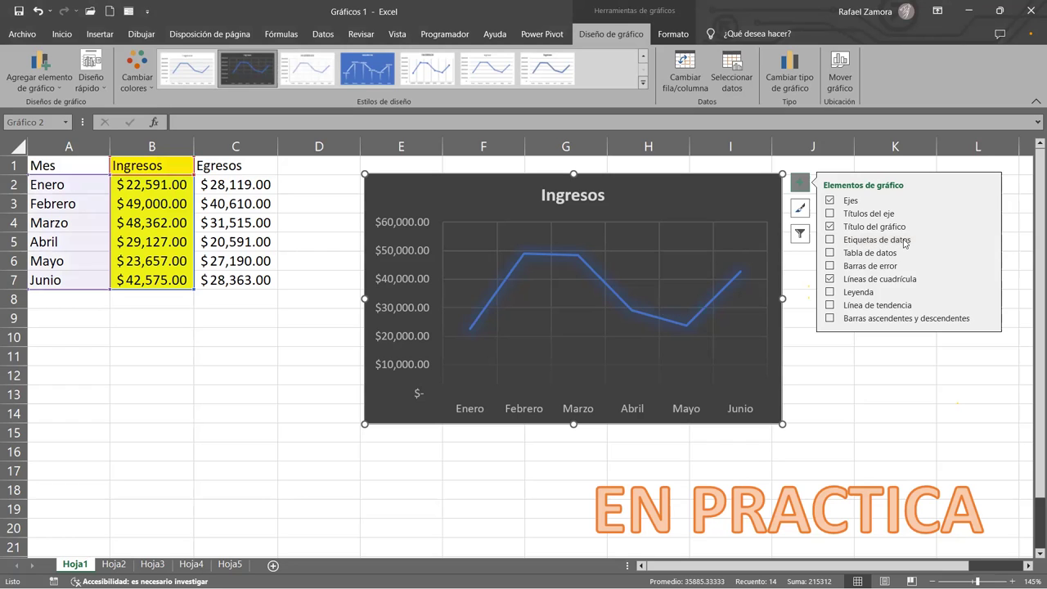
Add a Tabla de datos beneath the Ingresos chart
click(990, 239)
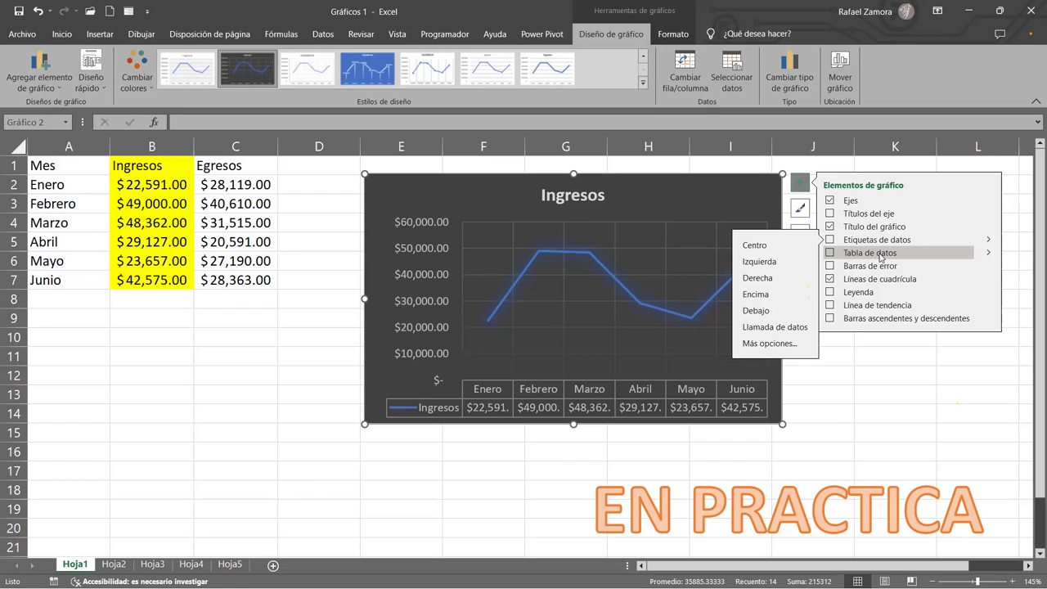
click(830, 253)
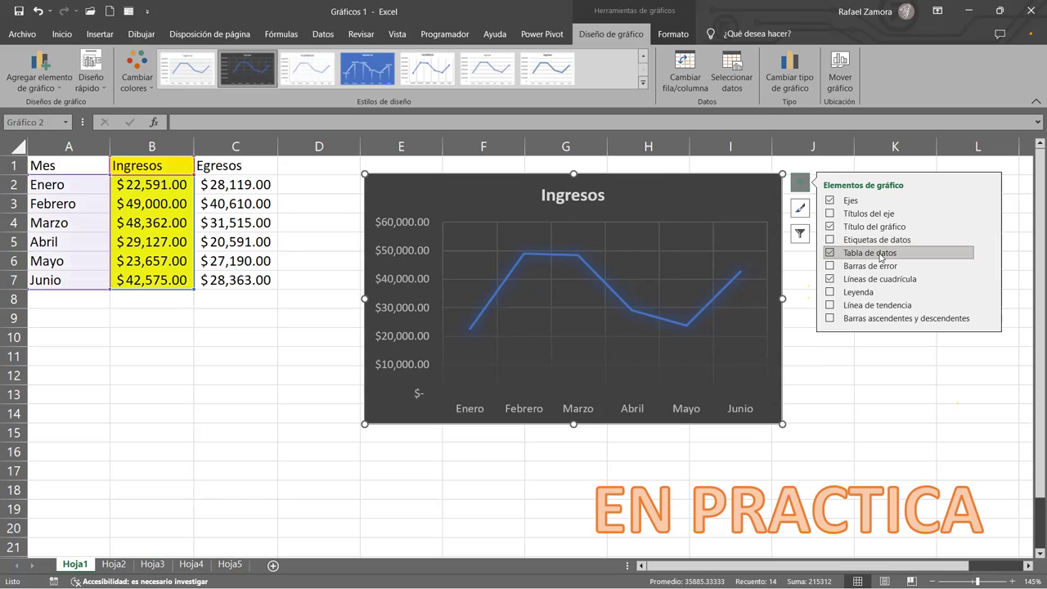
click(834, 432)
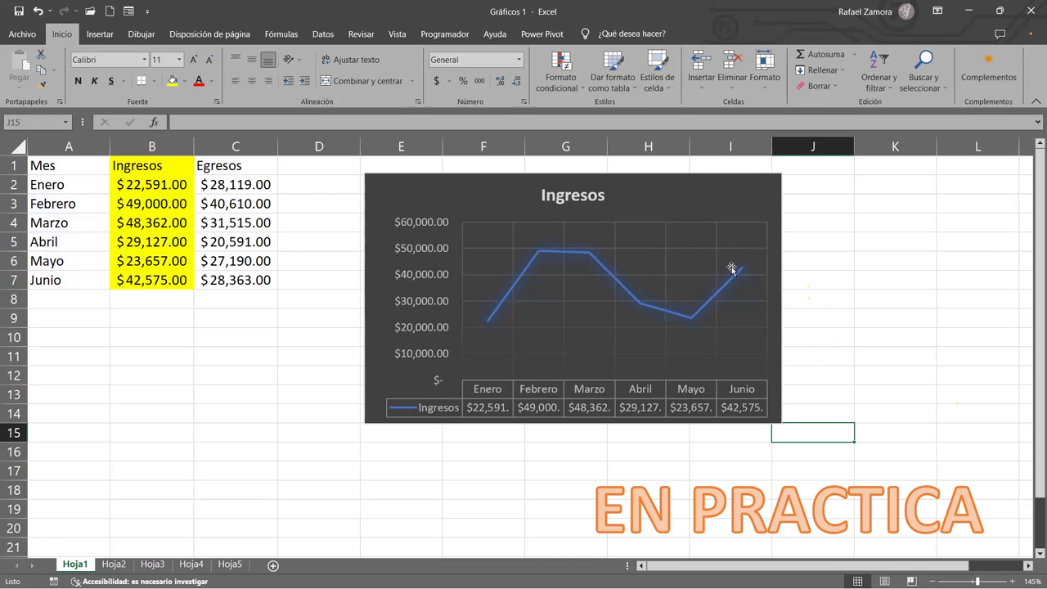
Resize the Ingresos chart by its lower-right corner so the data table fits
click(703, 176)
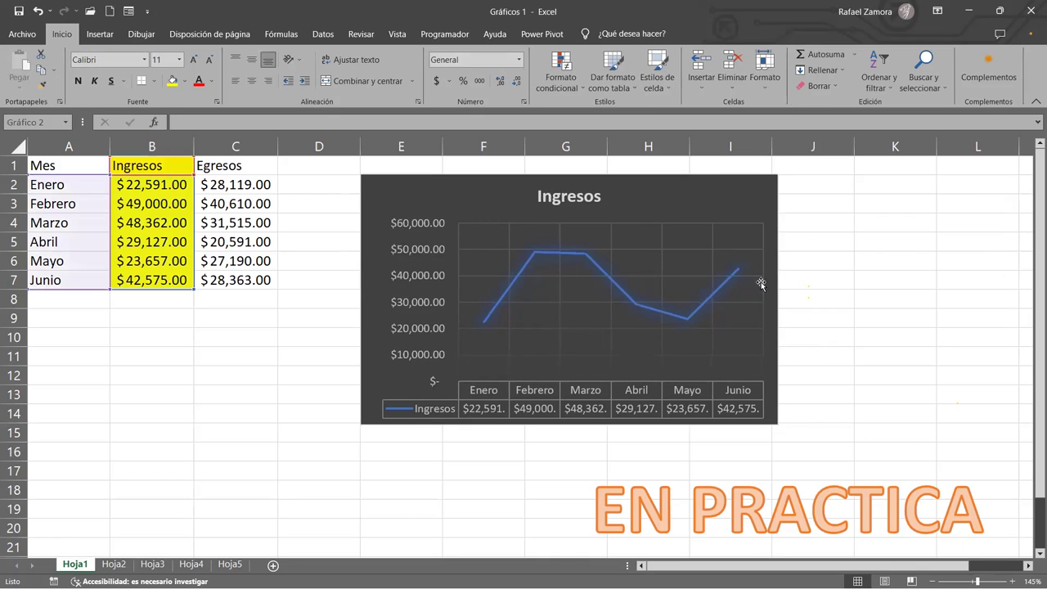
drag(777, 424, 710, 382)
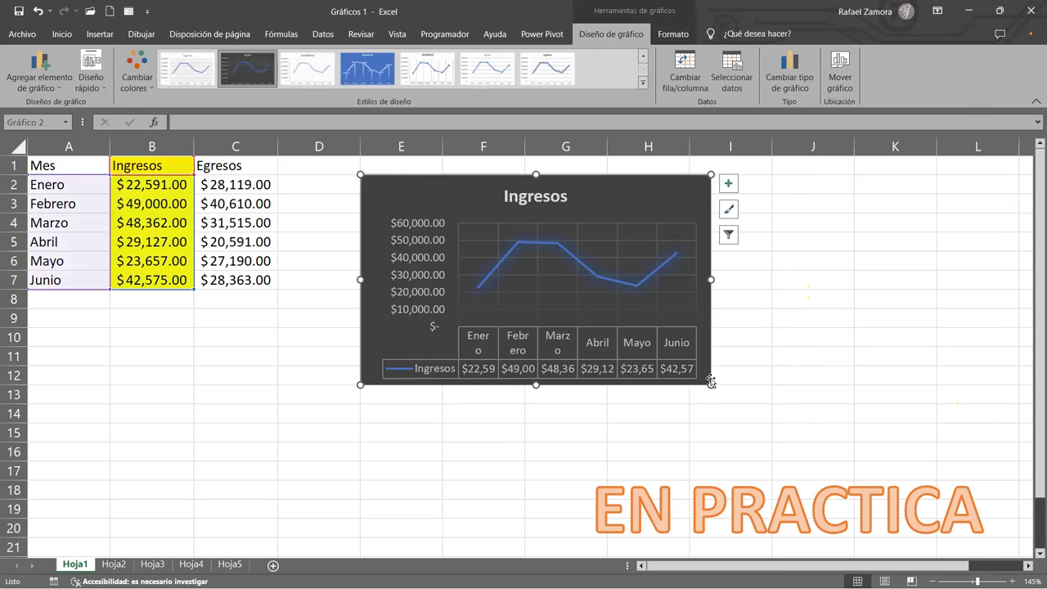
drag(711, 383, 758, 422)
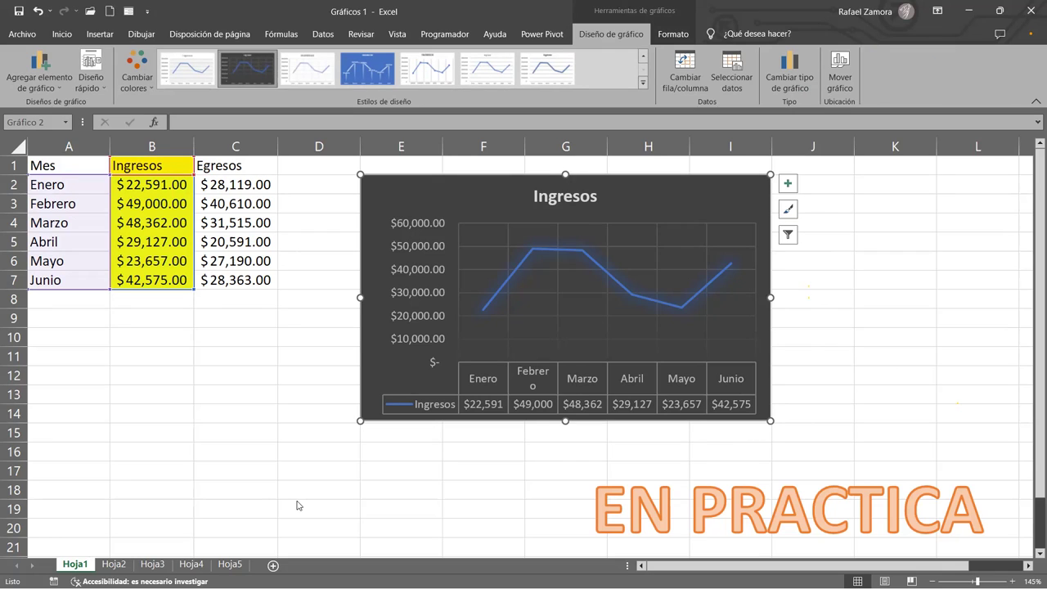
On Hoja2, insert a line chart with markers plotting months A1:A7 against Egresos C1:C7
click(110, 566)
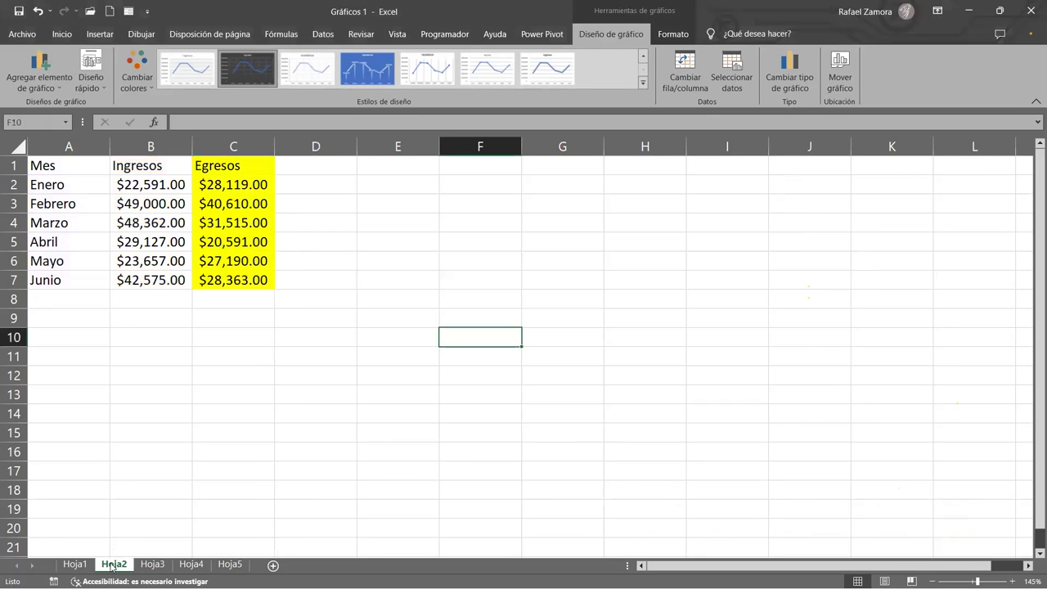
click(168, 409)
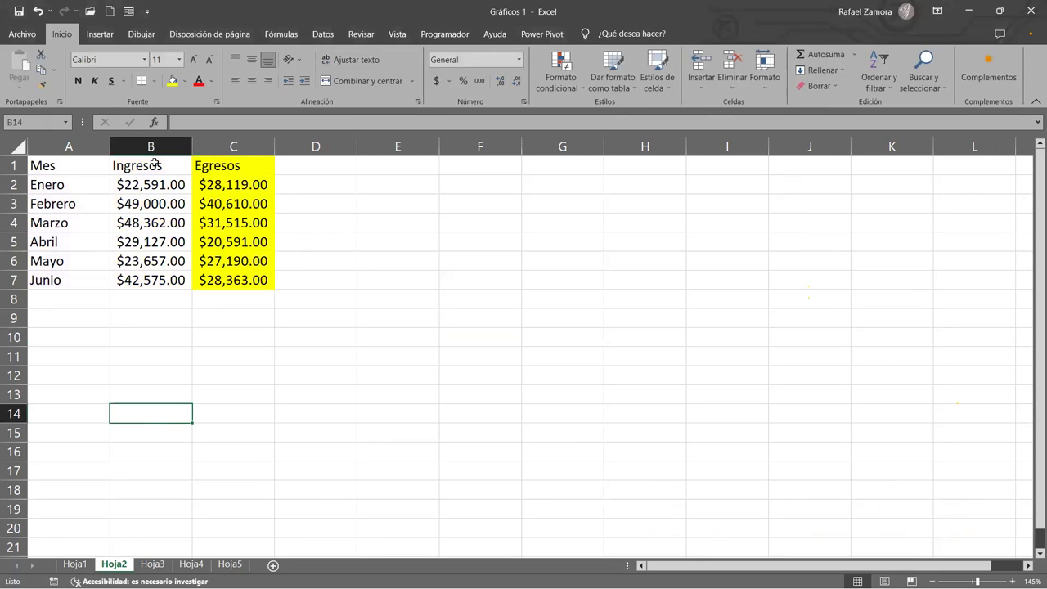
drag(72, 166, 67, 278)
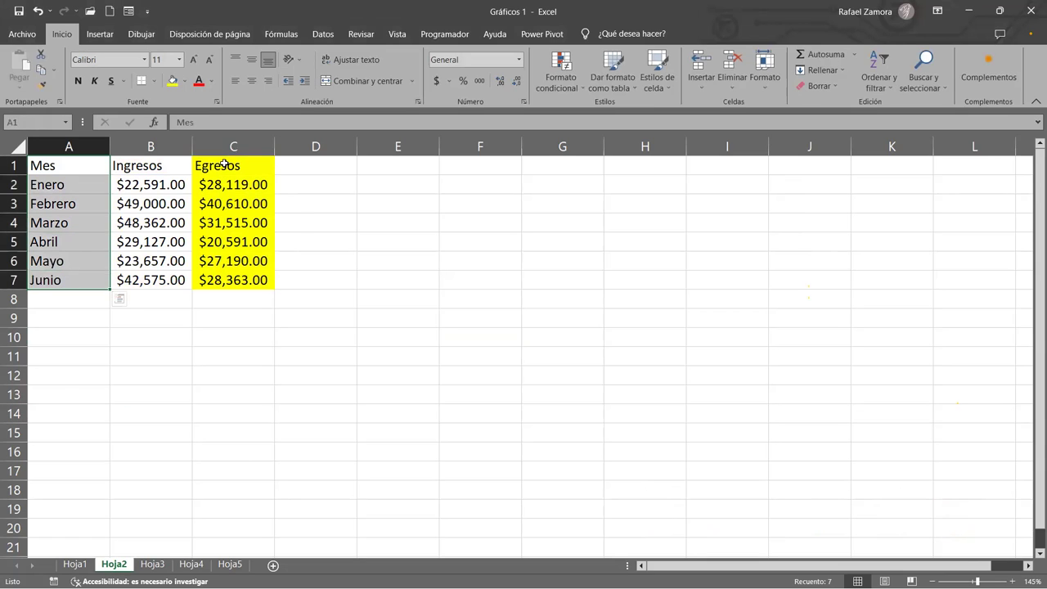
drag(223, 165, 222, 280)
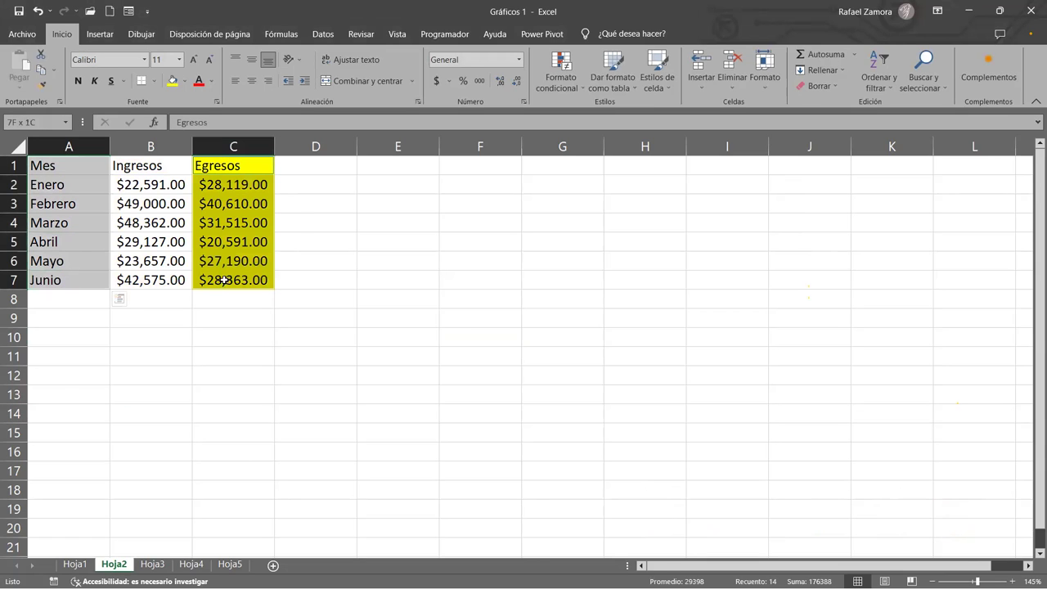
click(96, 33)
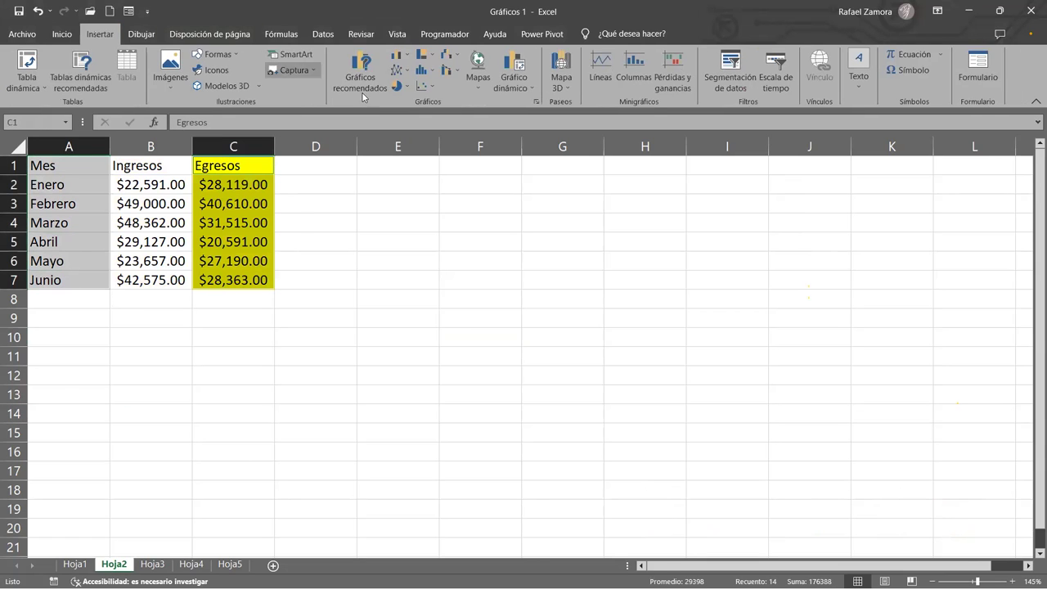
click(401, 70)
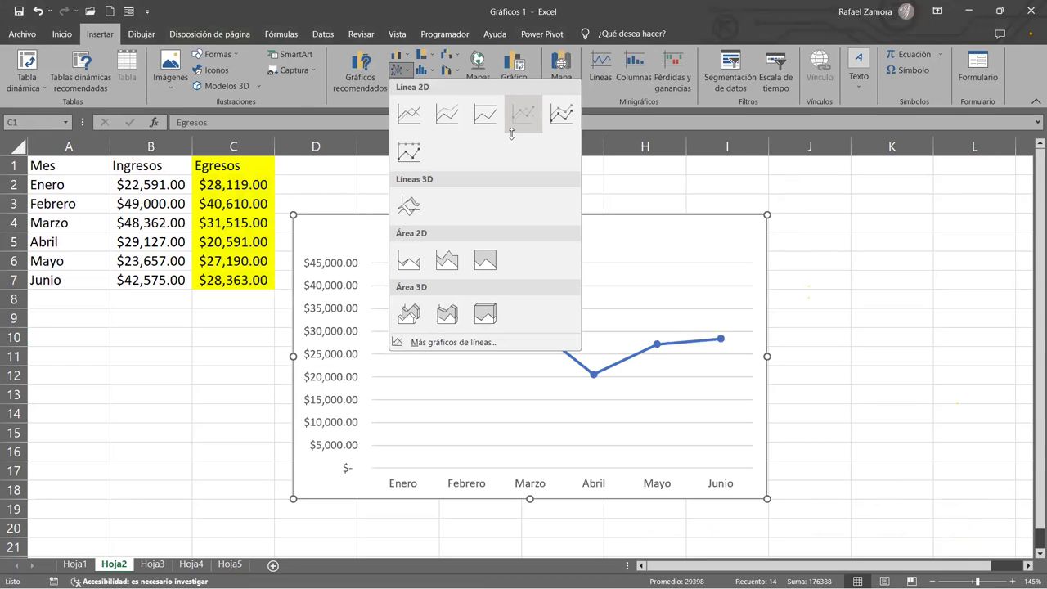
click(520, 119)
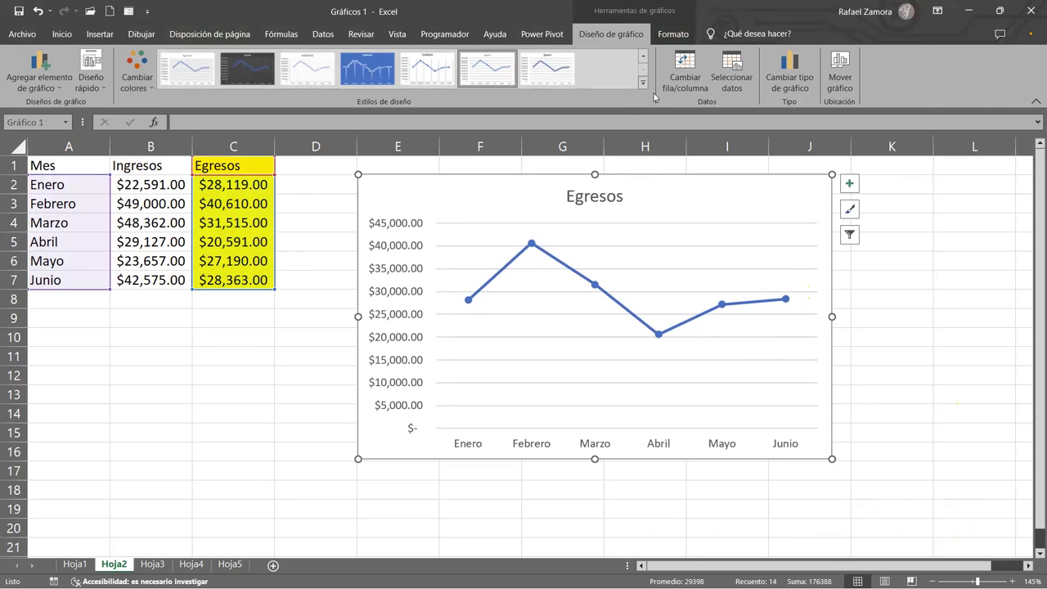
Fill the Egresos chart area light blue and its plot area dark grey
click(688, 37)
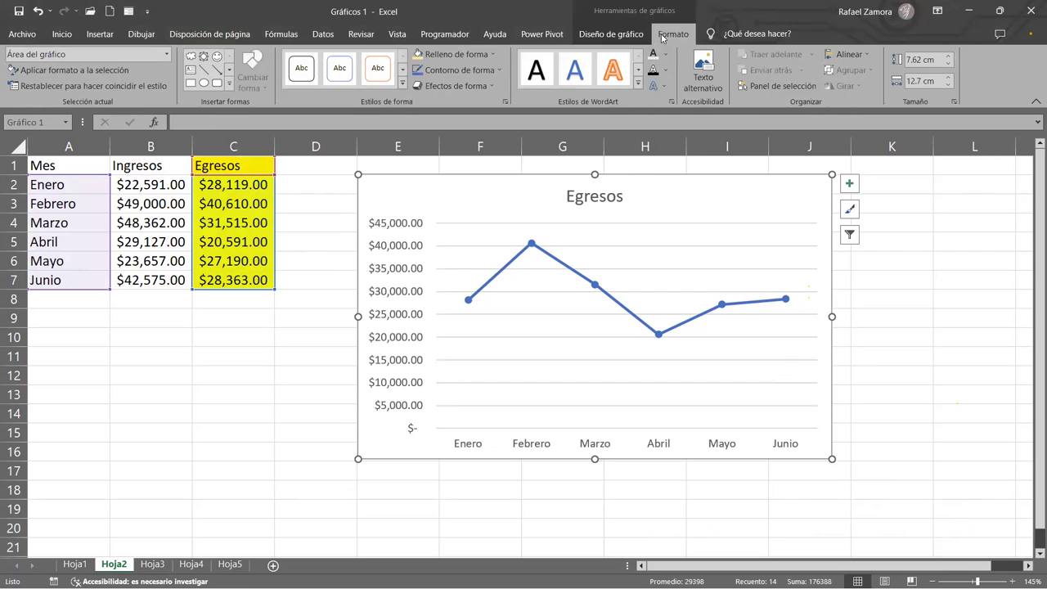
click(495, 55)
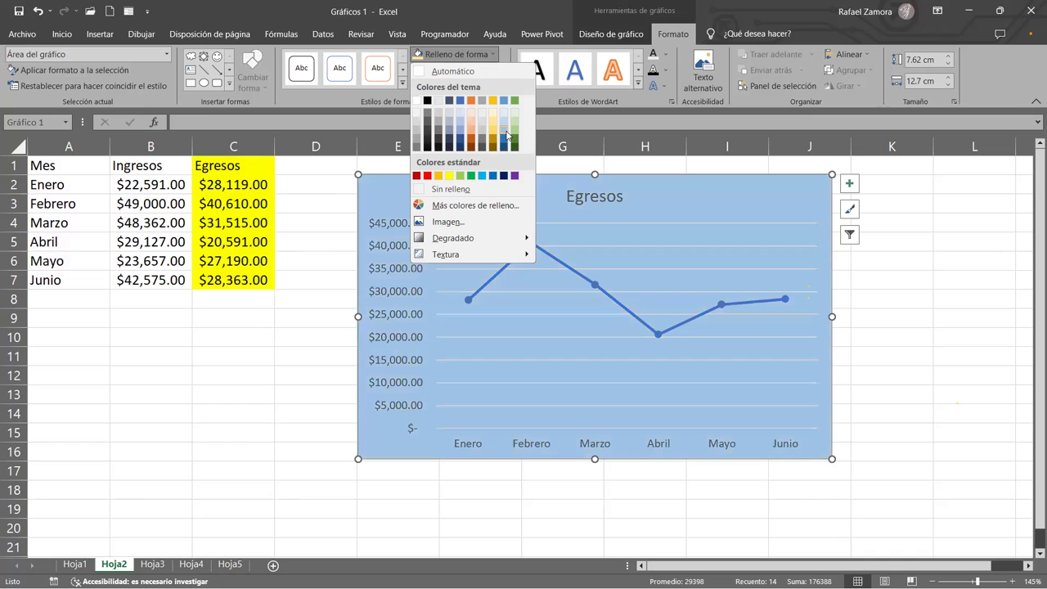
click(700, 219)
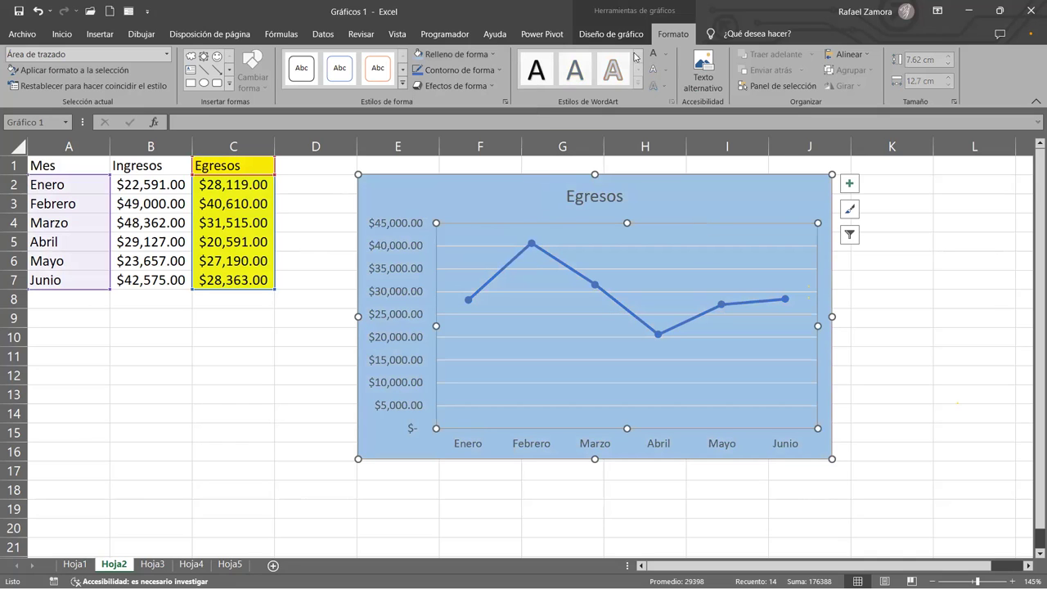
click(497, 73)
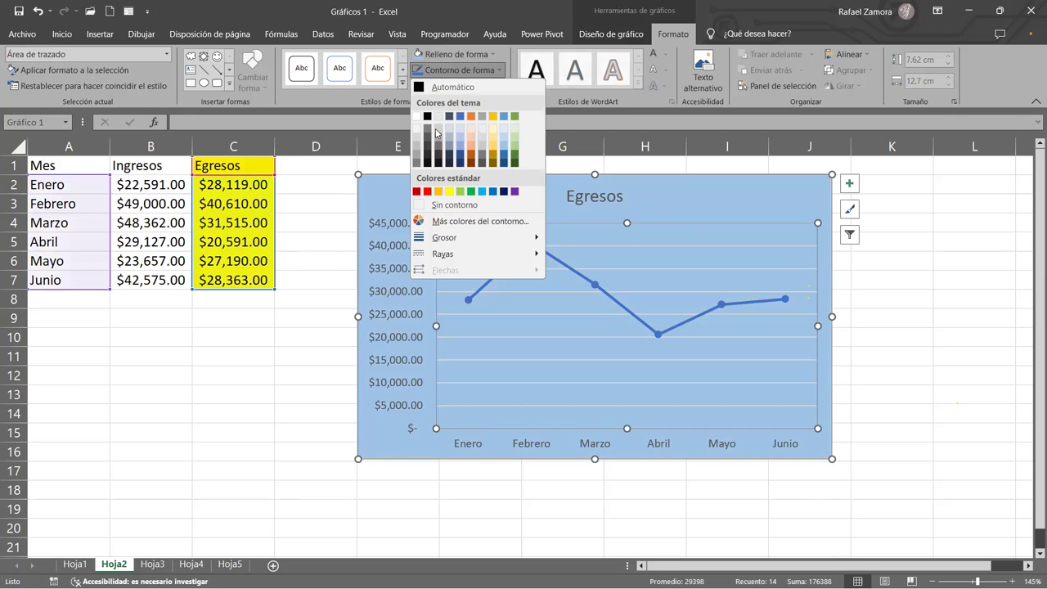
click(452, 54)
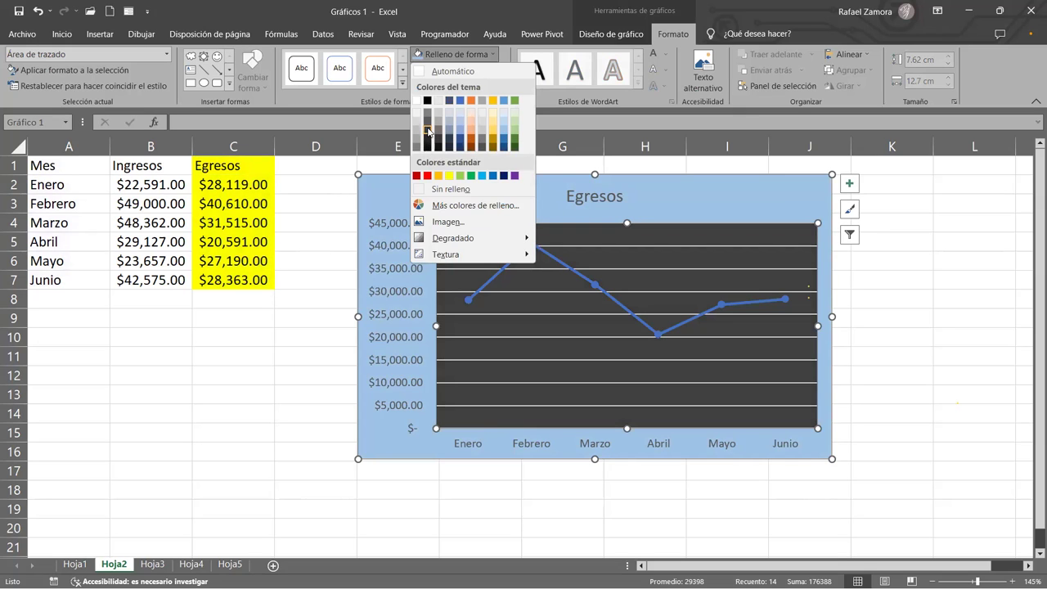
click(427, 131)
Colour the Egresos series markers red
click(555, 265)
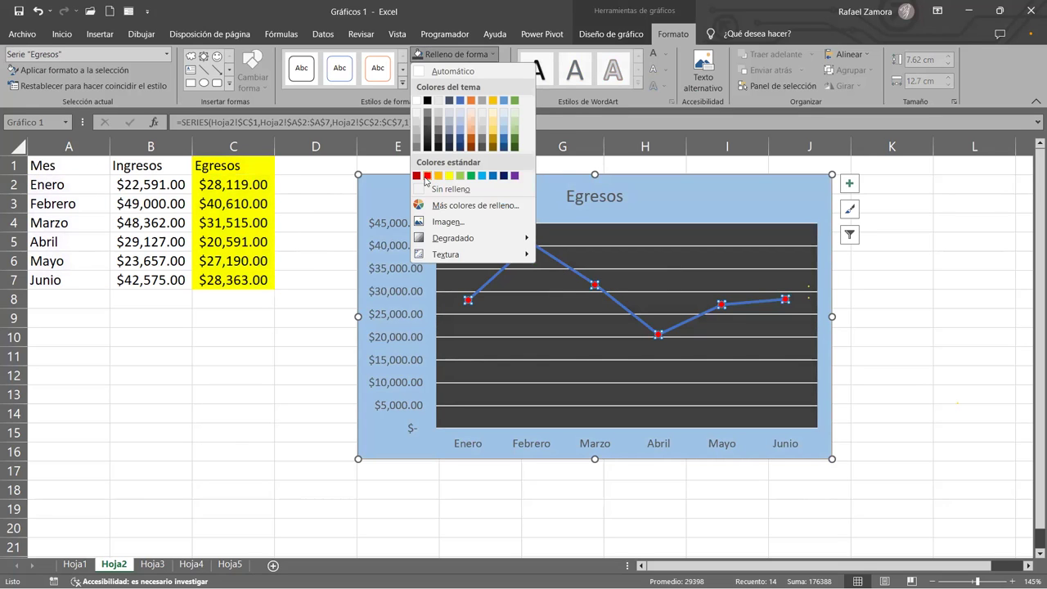
click(426, 176)
click(903, 338)
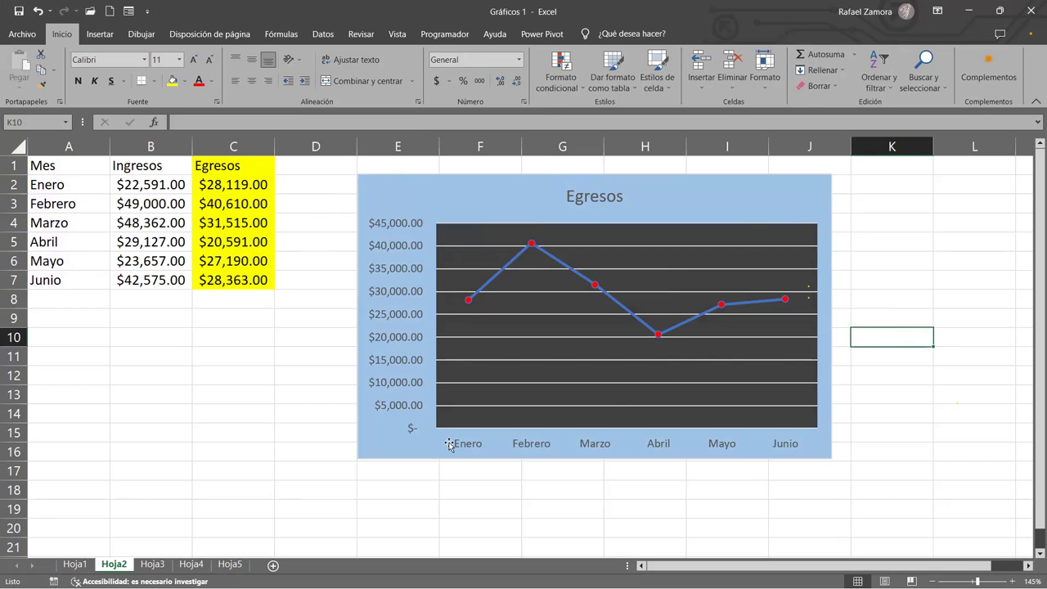
Add a Tabla de datos of the monthly Egresos values under the Egresos chart
click(828, 193)
click(850, 185)
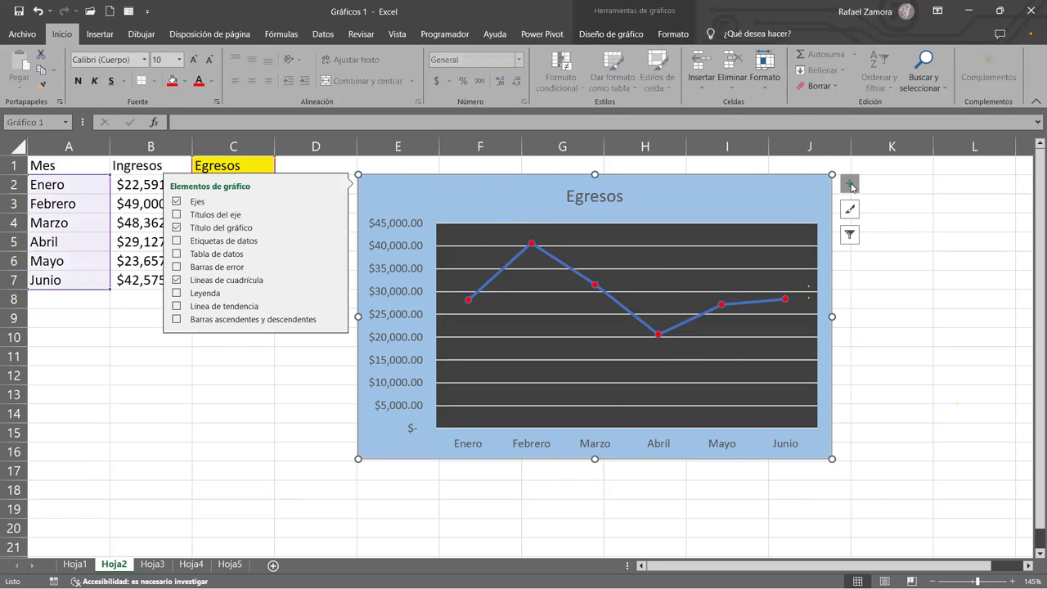
click(249, 256)
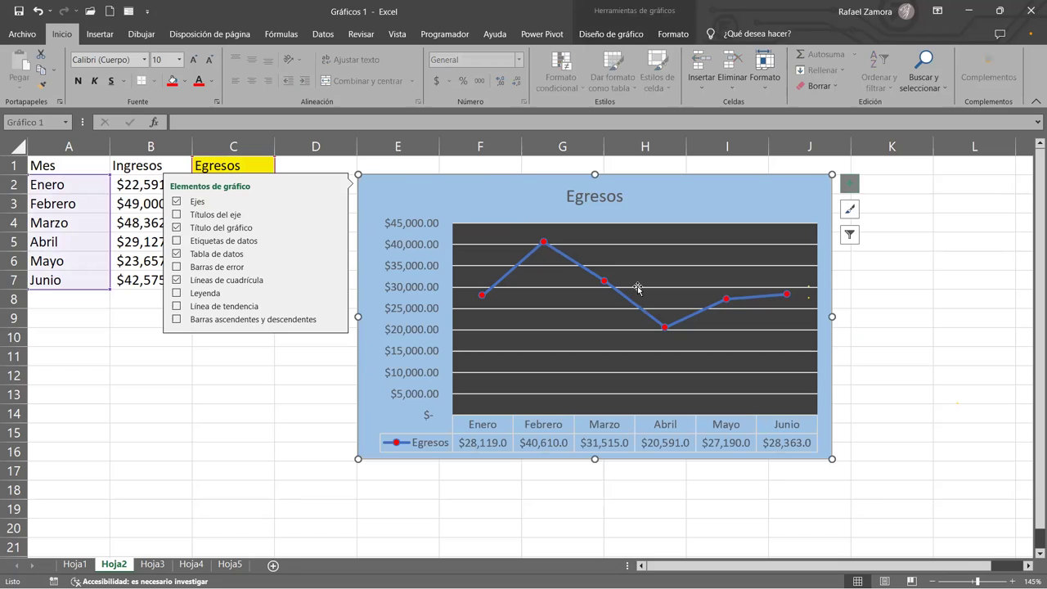
click(899, 370)
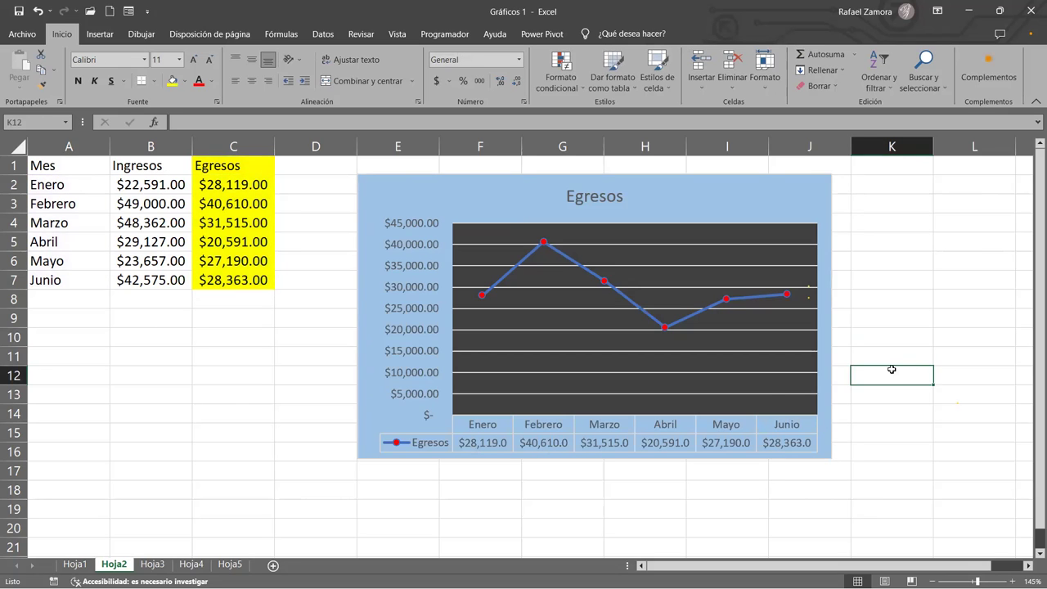
click(807, 183)
click(286, 371)
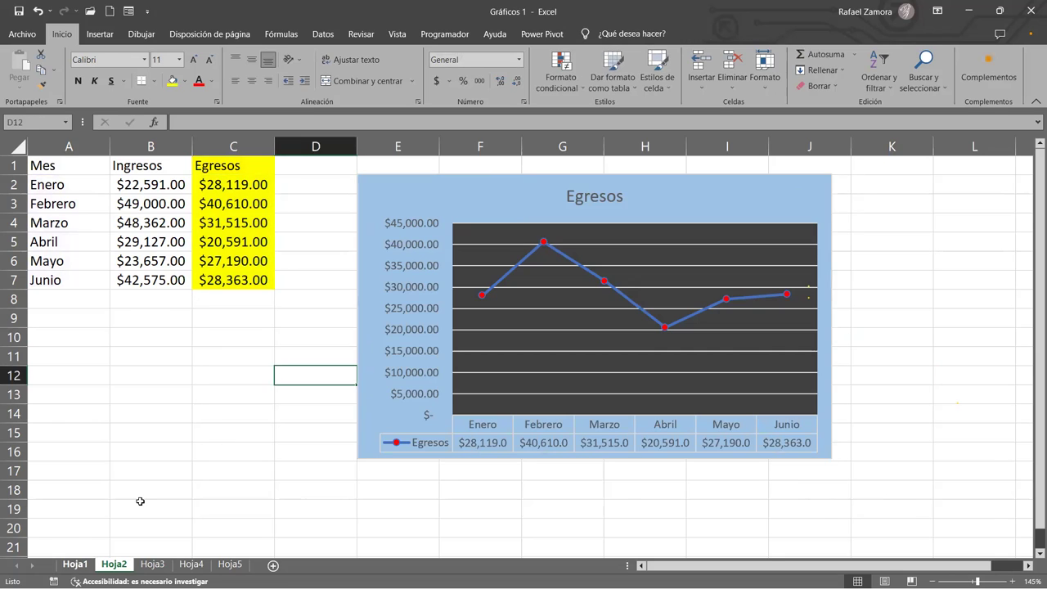
Move through the sheets to Hoja3
click(75, 564)
click(104, 564)
click(153, 564)
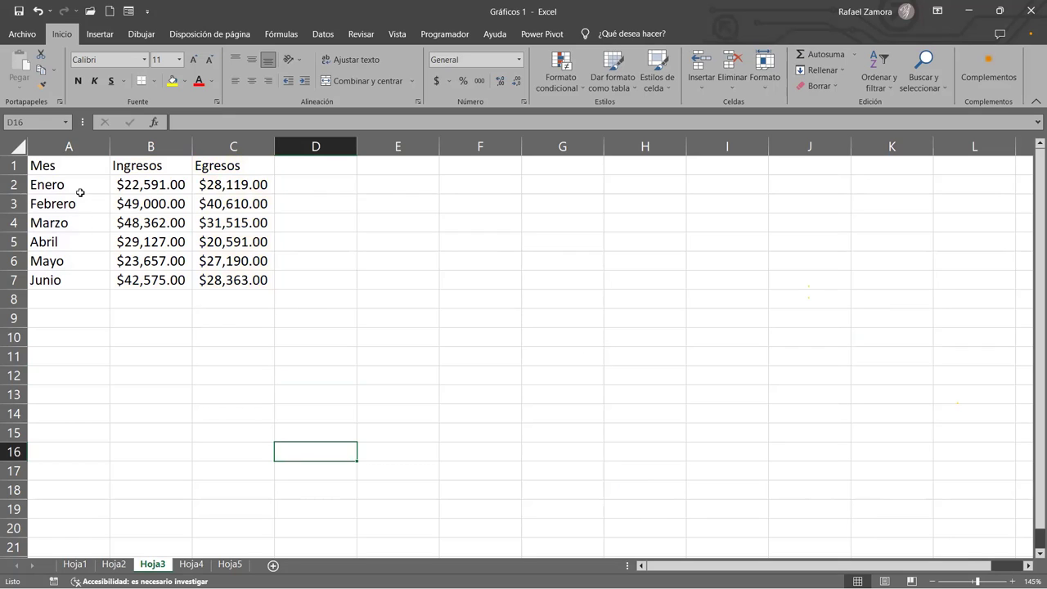
Chart A1:C7 as a line chart with markers and place it beside the table near row 1
drag(65, 164, 257, 279)
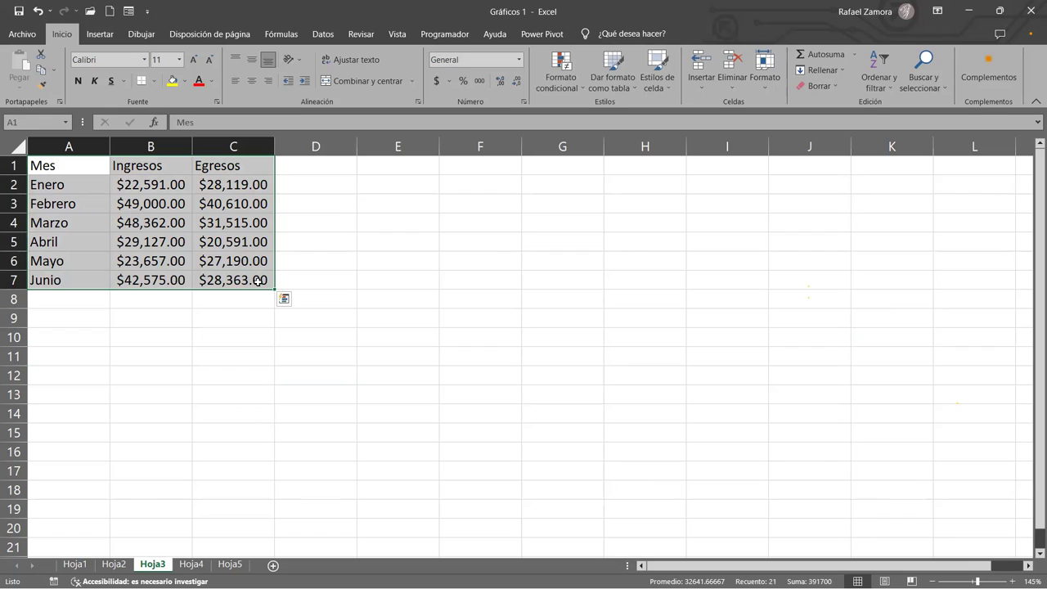
click(258, 280)
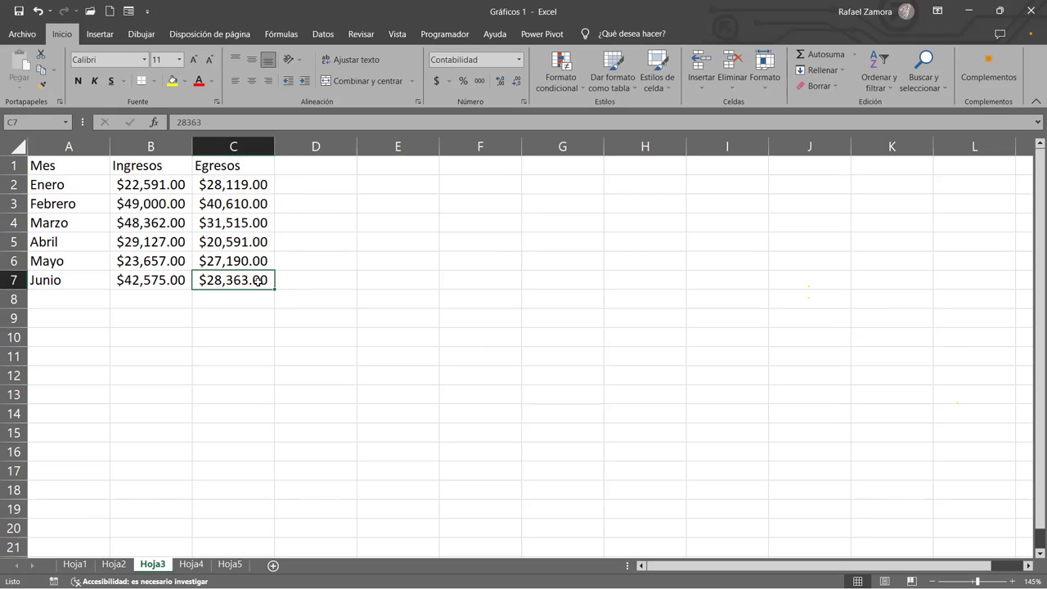
click(87, 163)
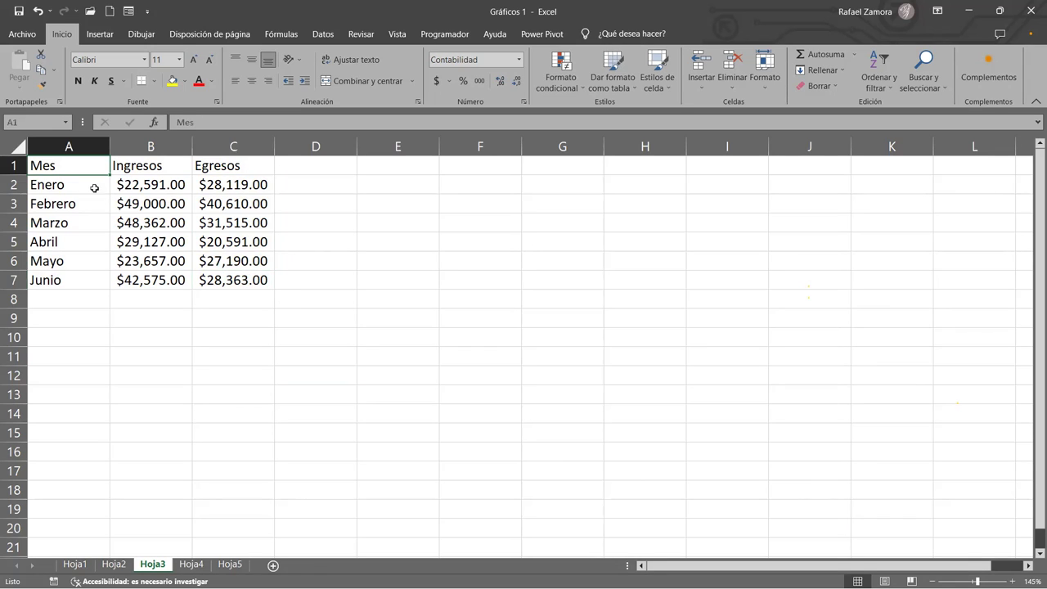
drag(94, 188, 241, 282)
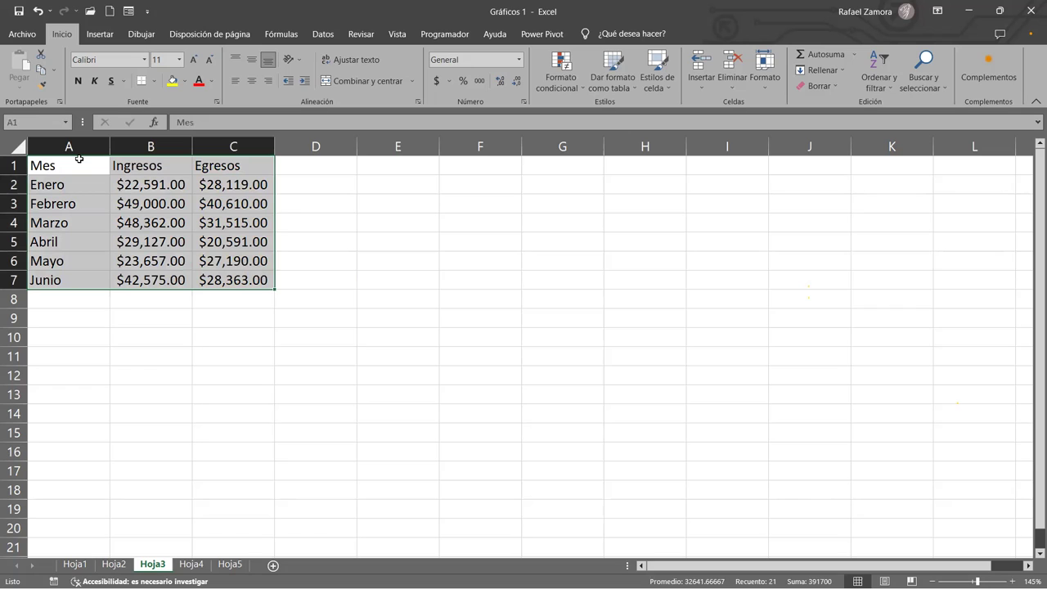
click(359, 350)
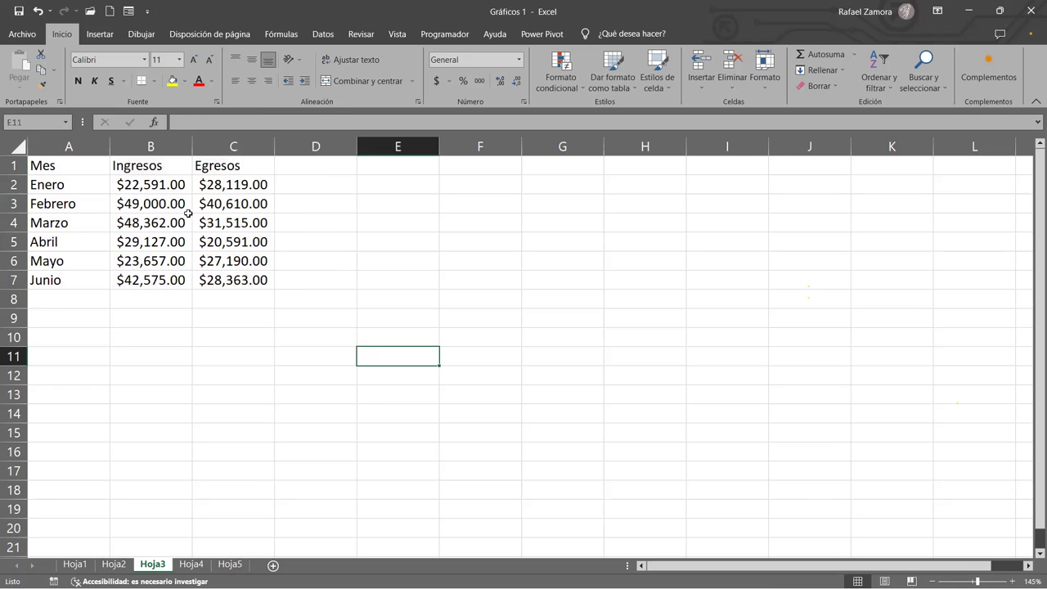
drag(91, 171, 249, 290)
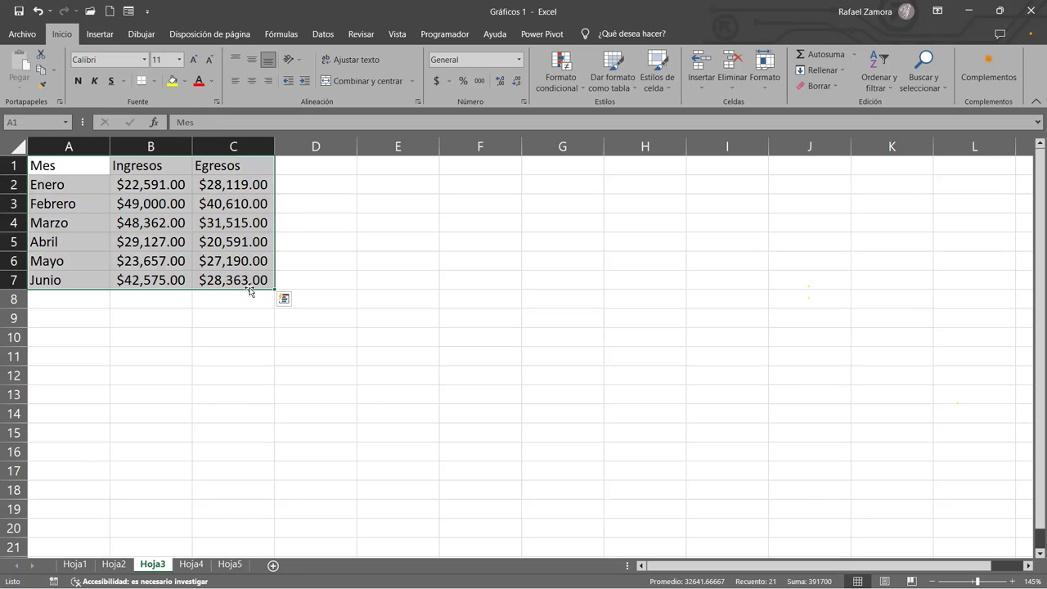
click(101, 36)
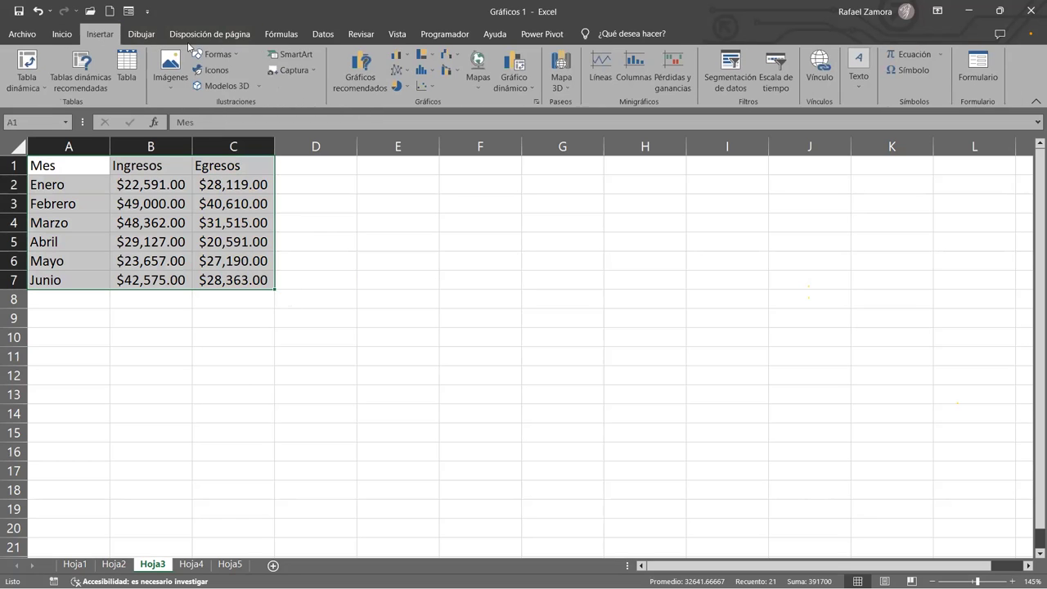
click(398, 70)
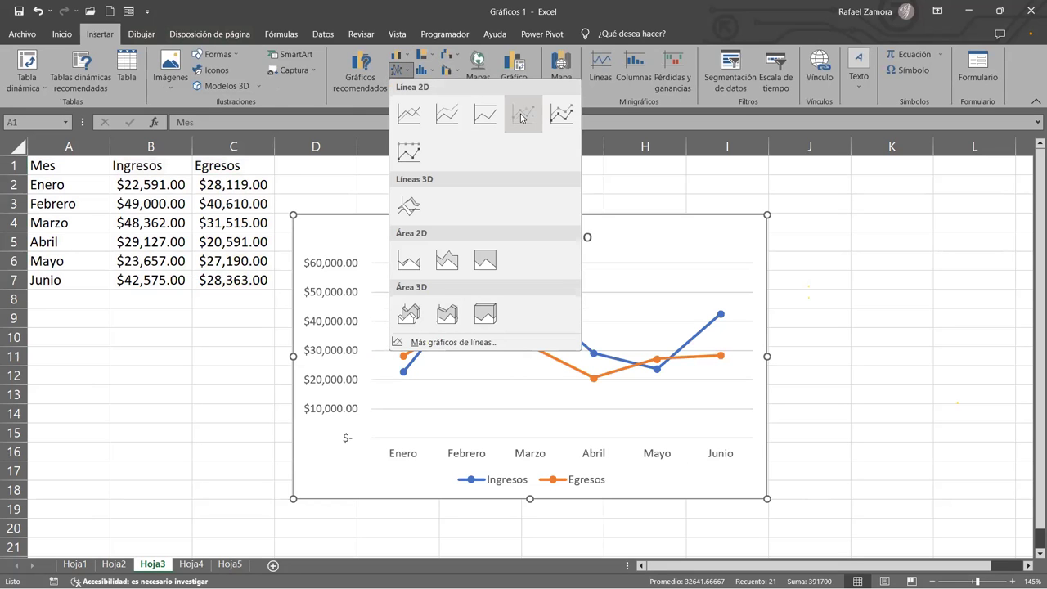
click(596, 225)
mouse_move(589, 201)
mouse_down()
mouse_move(638, 173)
mouse_move(654, 177)
mouse_up()
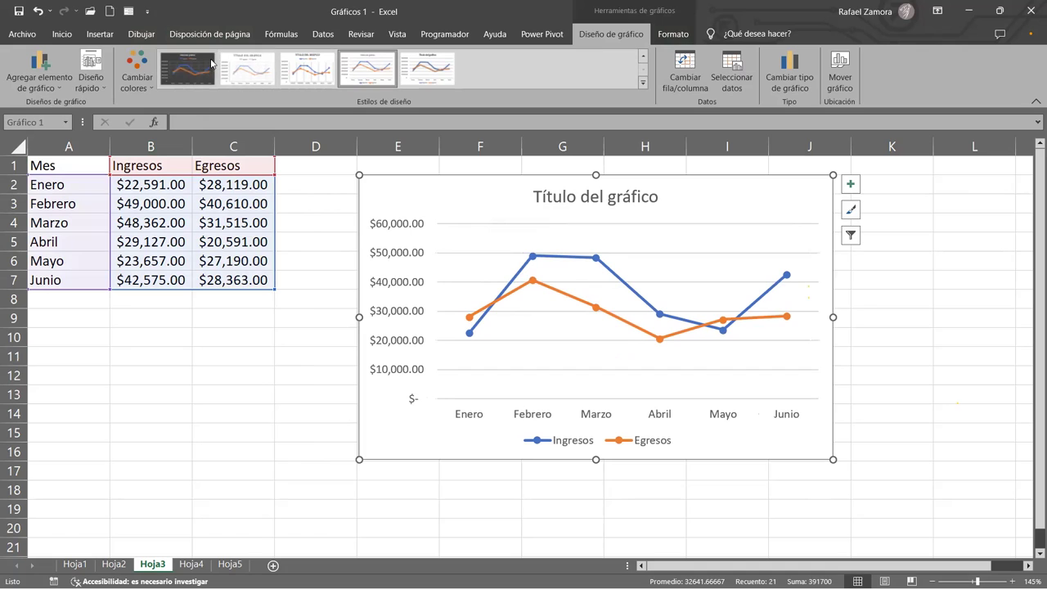
Apply a dark chart style and retitle the chart 'Ingresos - Egresos'
click(644, 84)
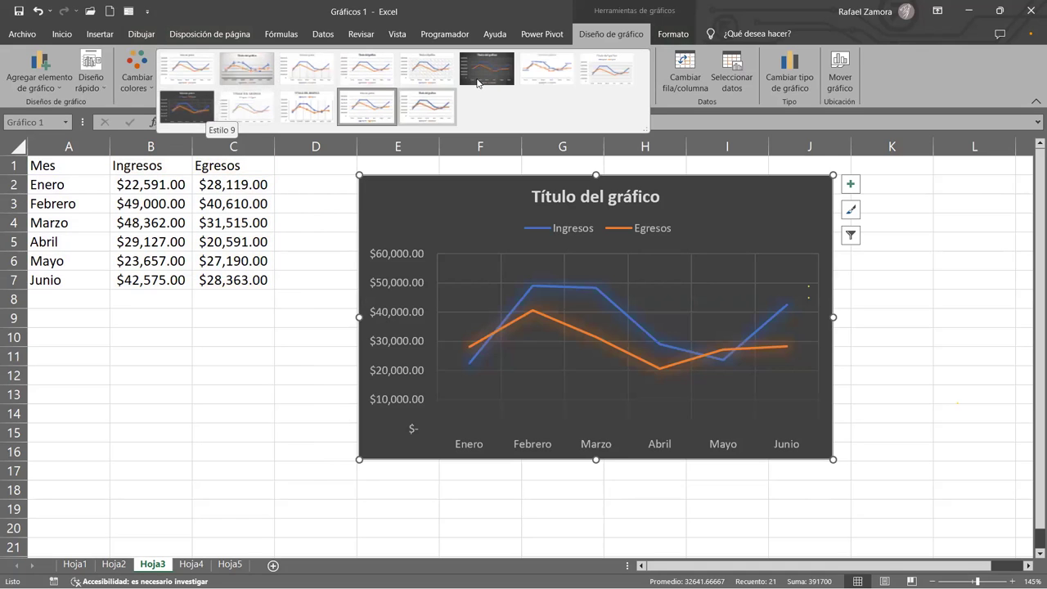
click(199, 120)
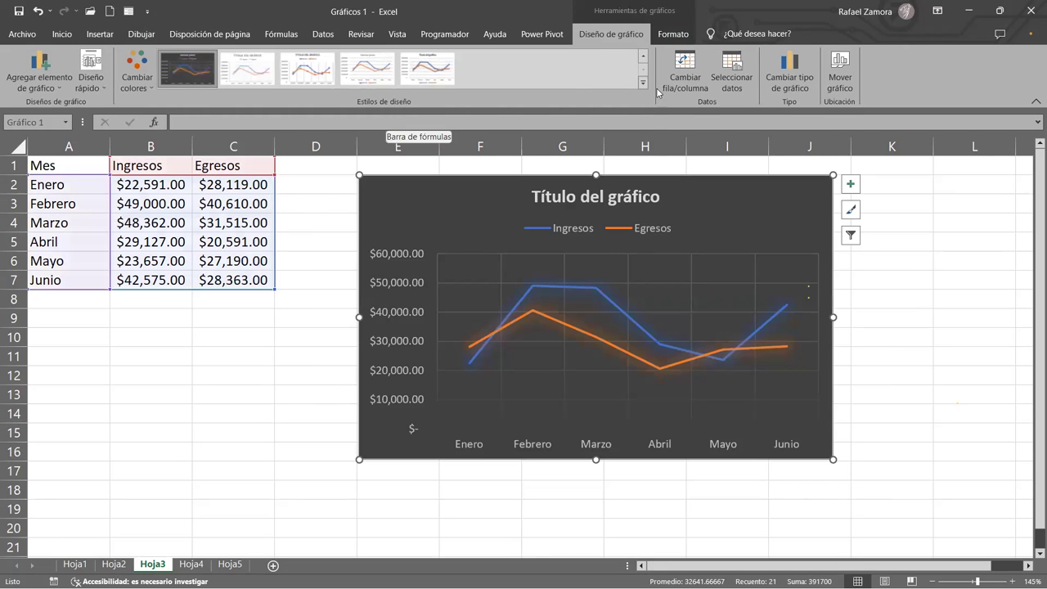
click(570, 196)
double_click(570, 196)
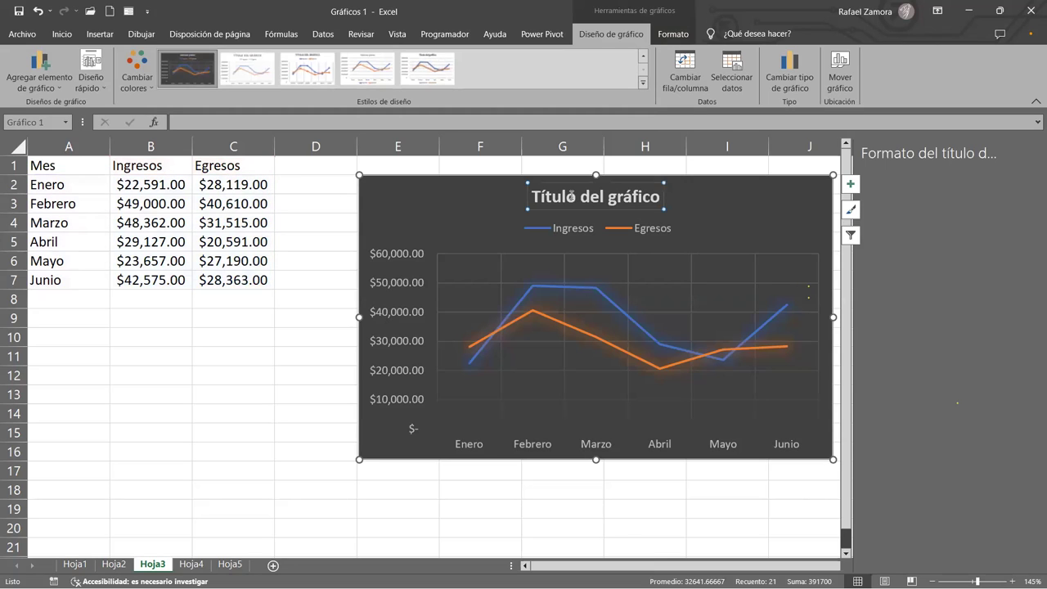
double_click(570, 196)
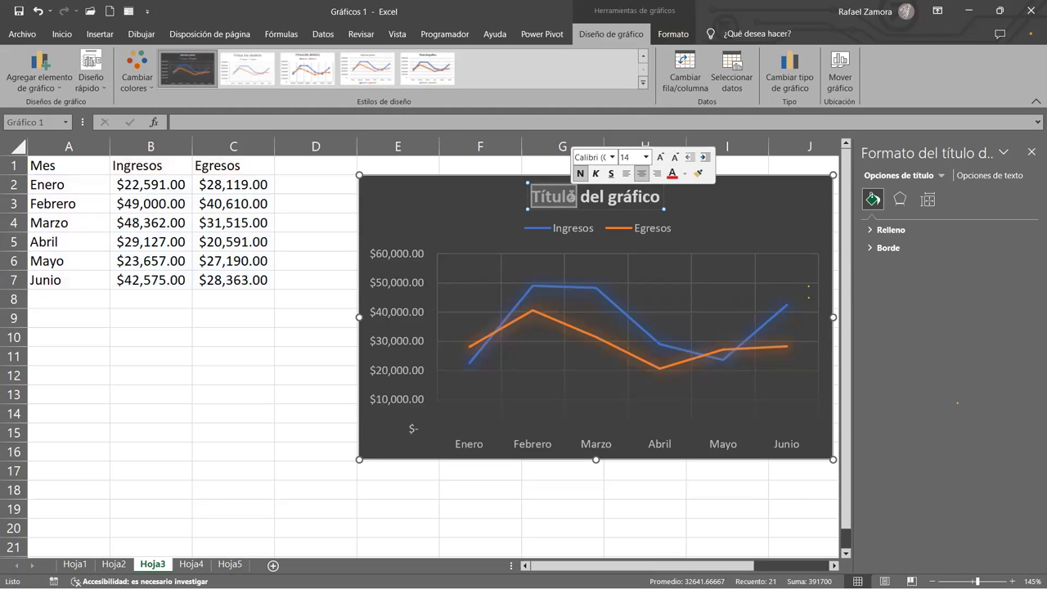
click(570, 196)
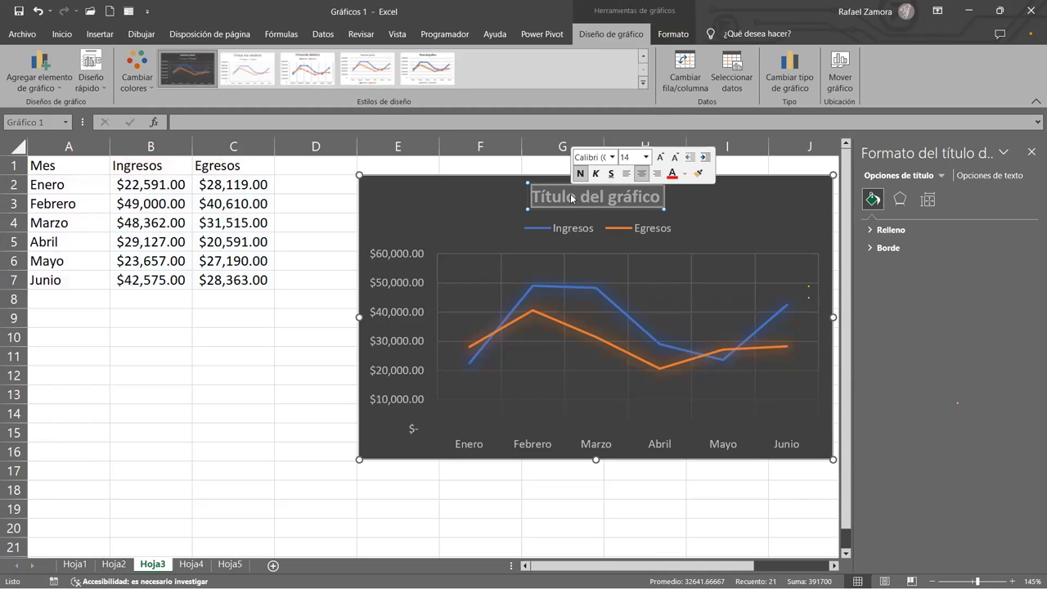
text(Ingresos)
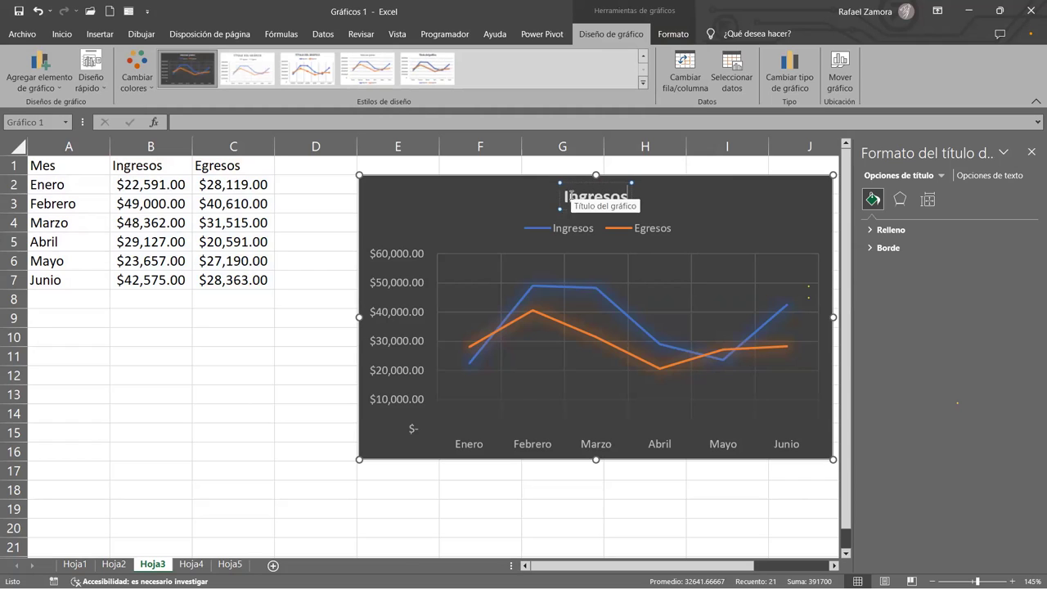
text( - Egresos)
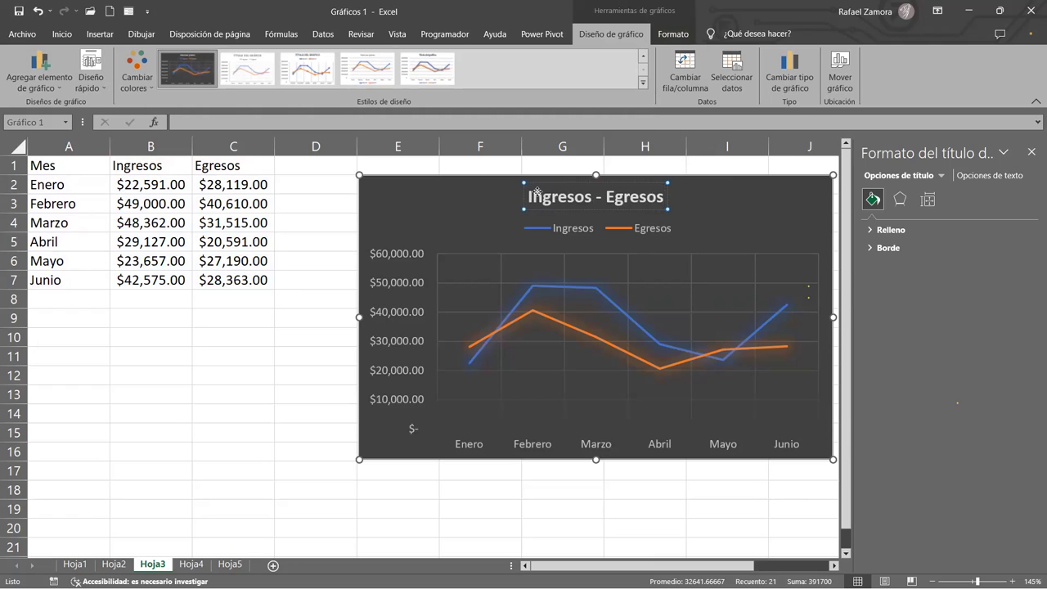
Make the 'Ingresos - Egresos' title text white
triple_click(565, 198)
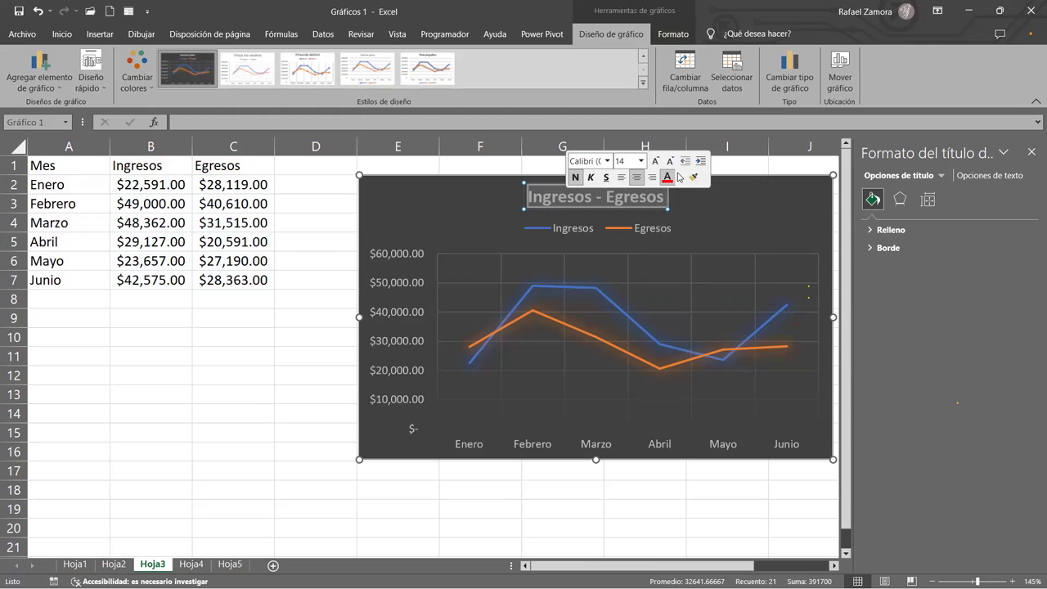
click(678, 176)
click(681, 306)
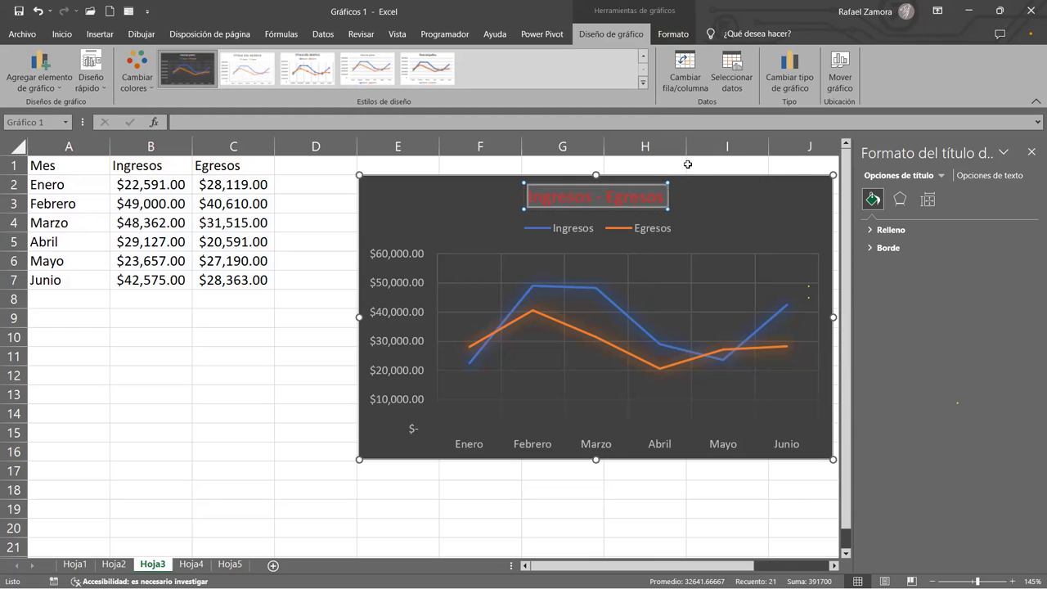
click(68, 43)
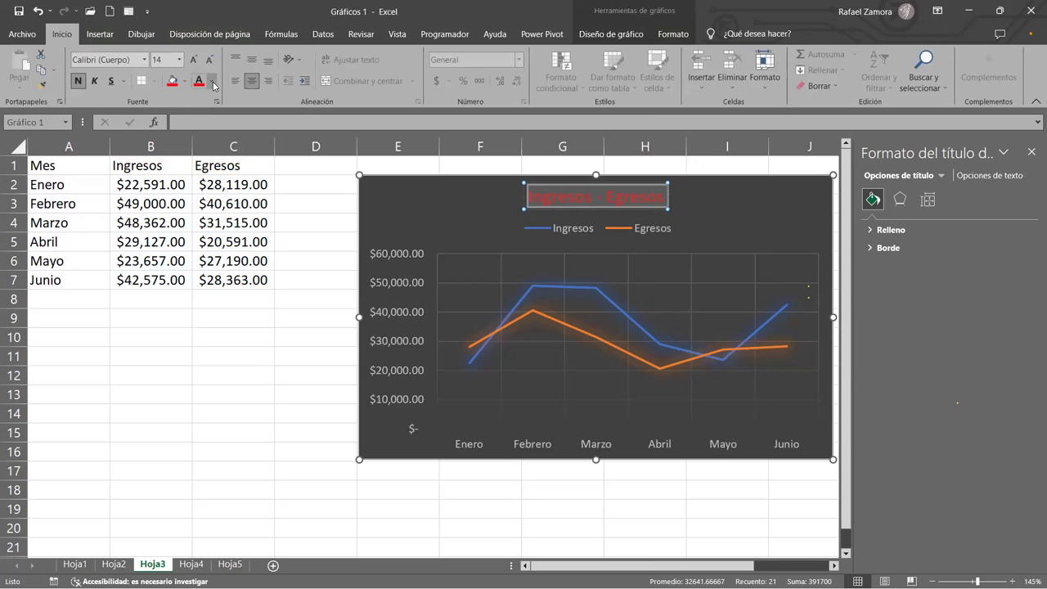
click(213, 85)
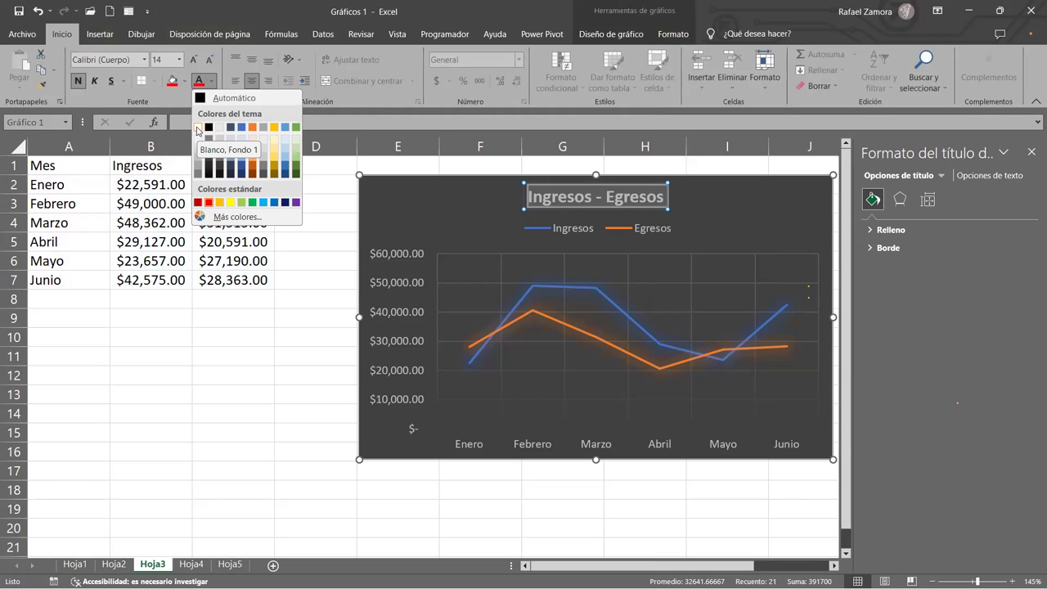
click(195, 60)
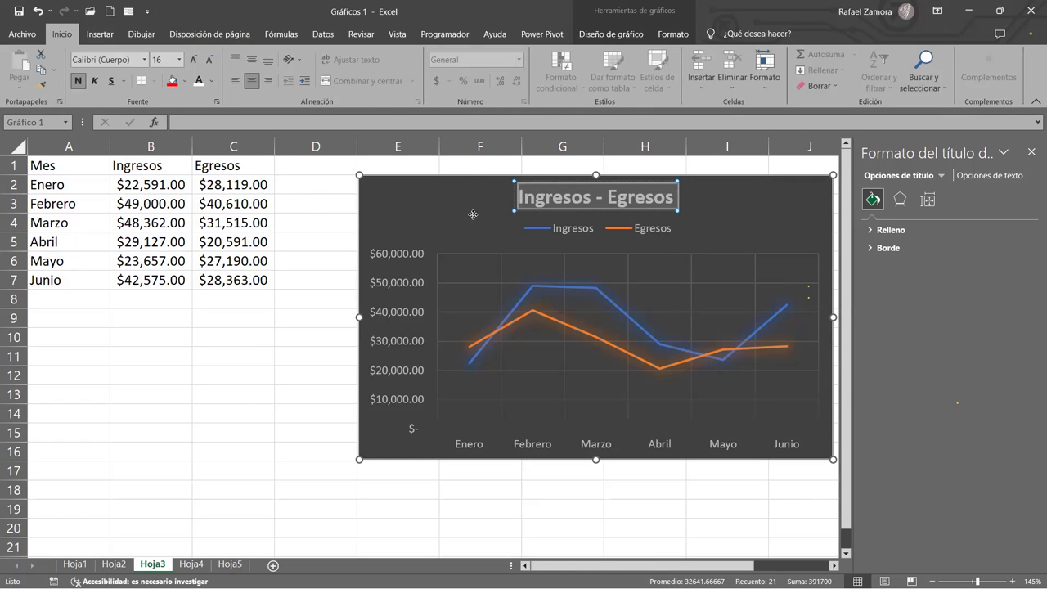
click(413, 180)
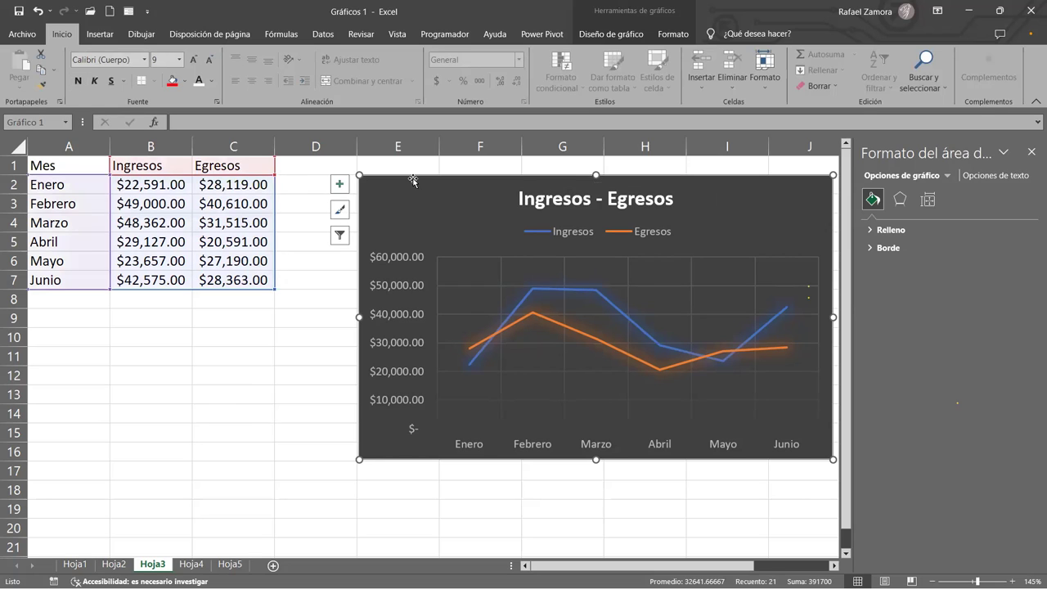
Give the Ingresos - Egresos chart a yellow outline 4½ pt thick
click(691, 39)
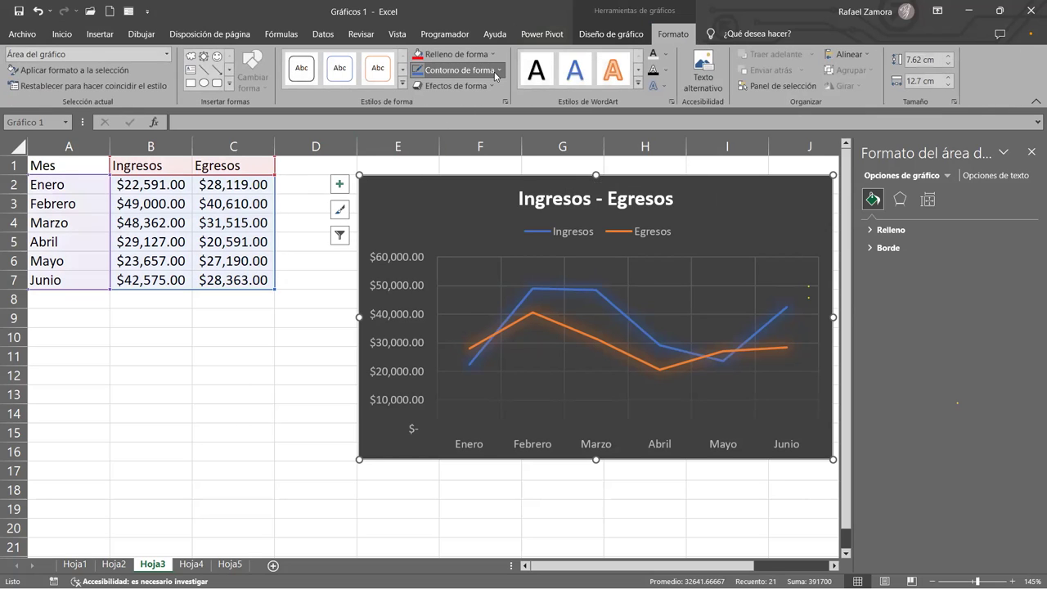
click(495, 73)
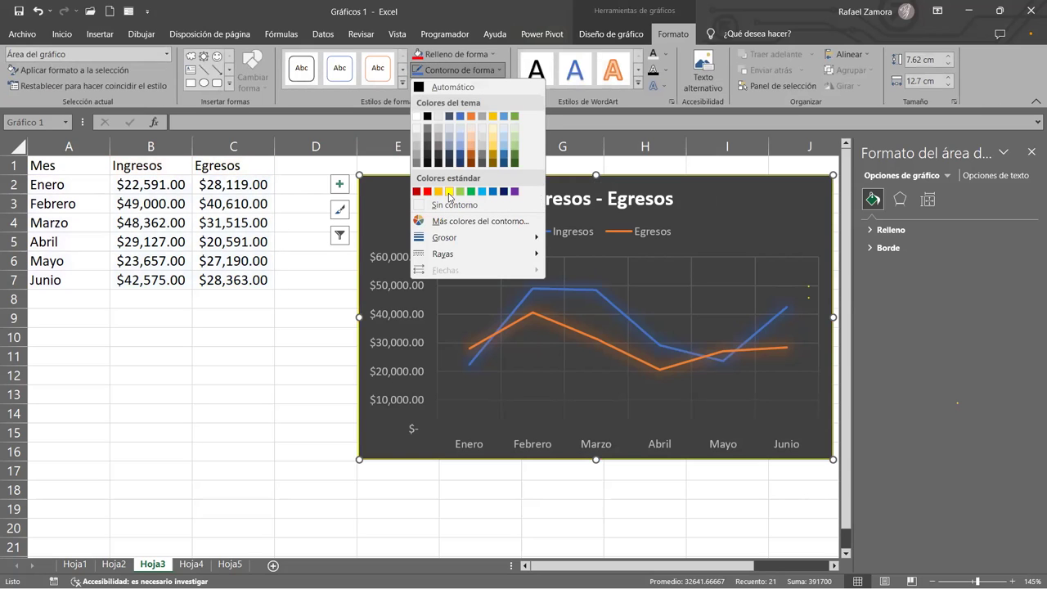
click(448, 196)
click(494, 71)
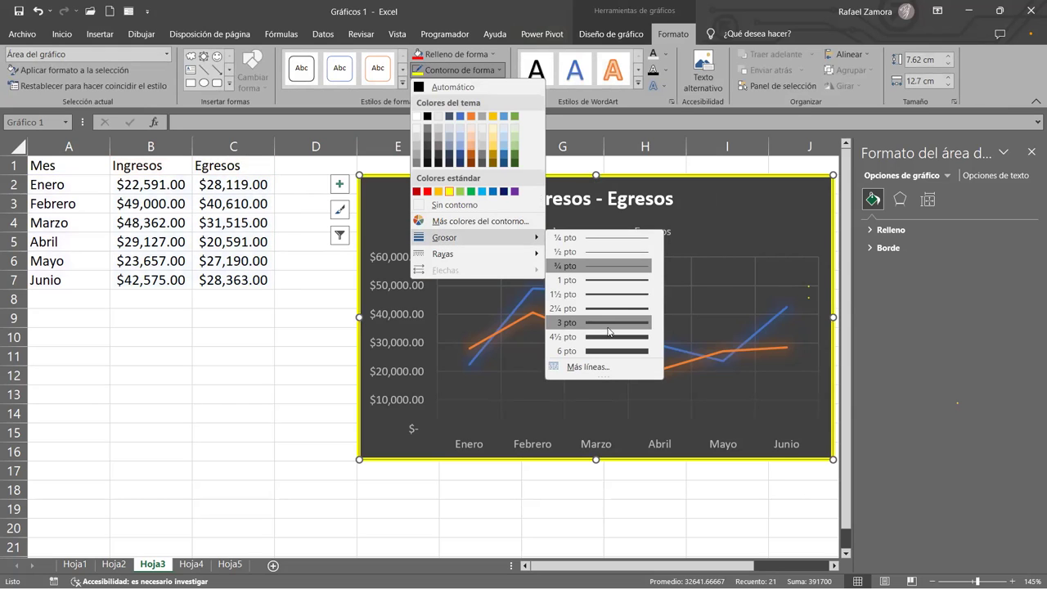
mouse_move(472, 237)
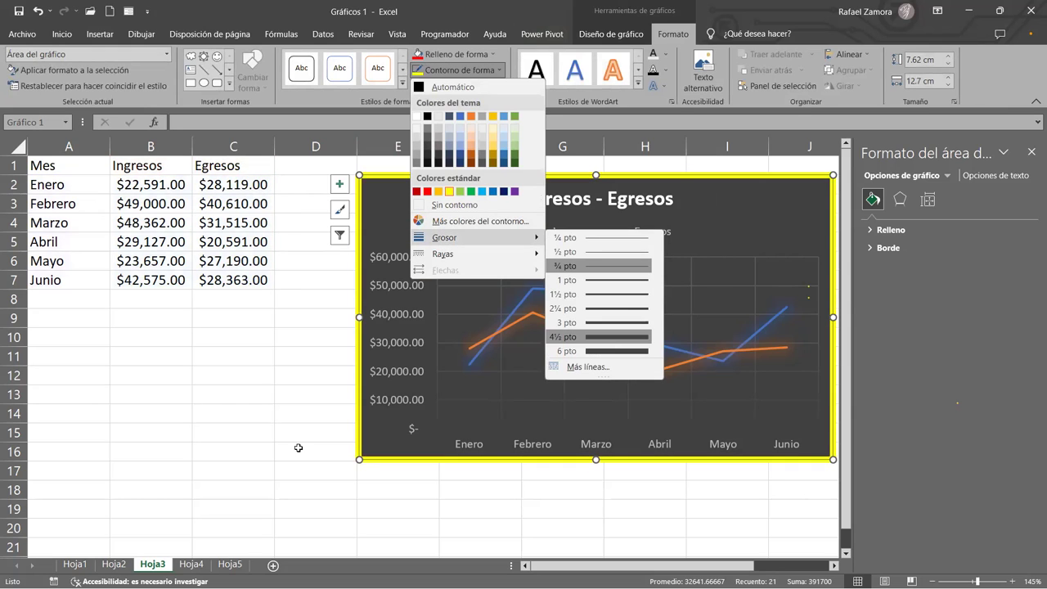
click(299, 448)
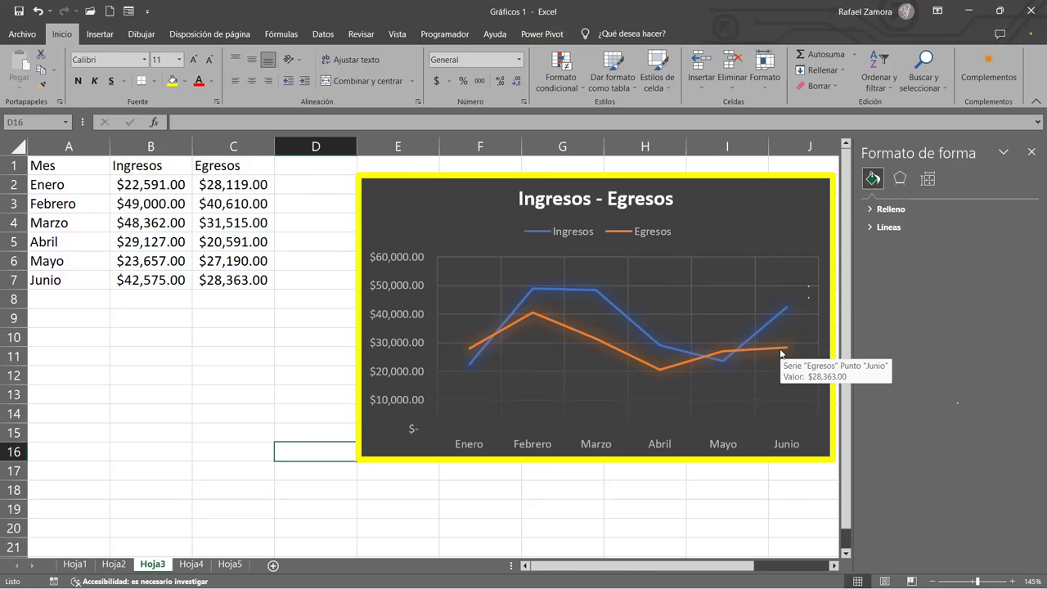
click(1031, 152)
Tick Tabla de datos so the Ingresos and Egresos values appear beneath the chart
click(826, 208)
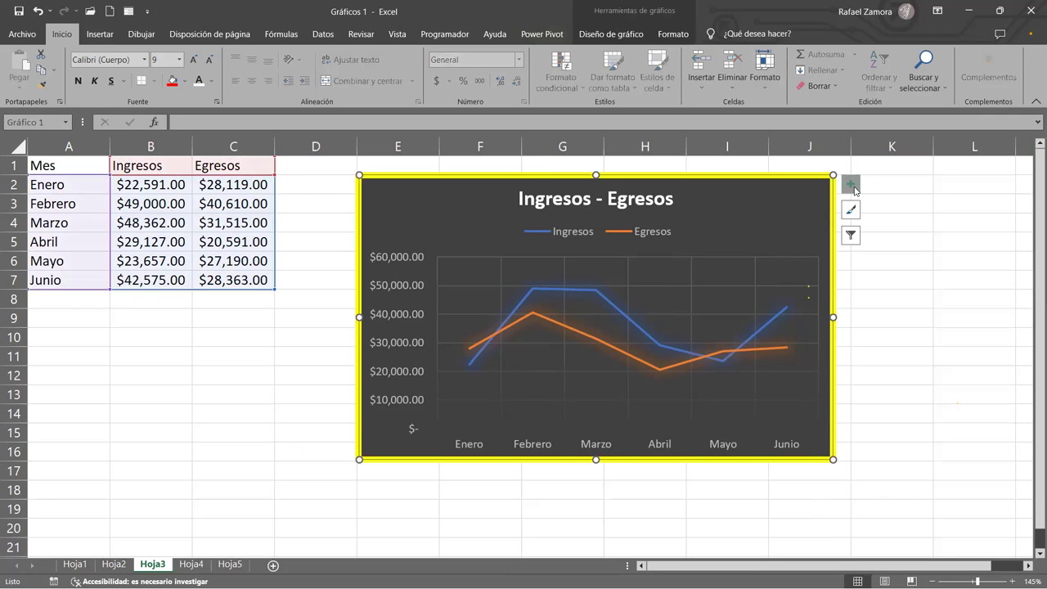
click(850, 184)
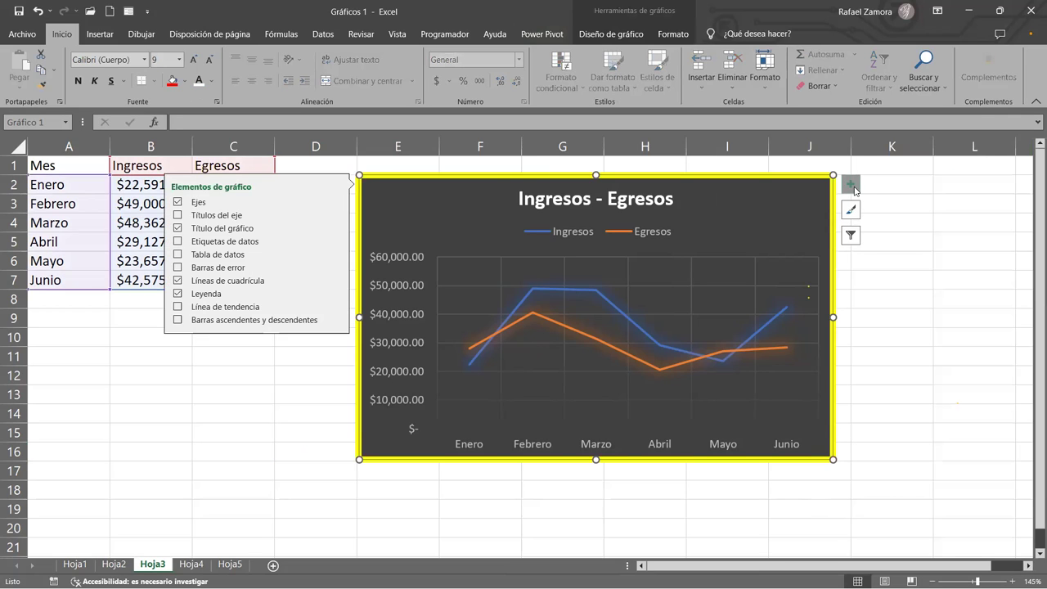
click(247, 254)
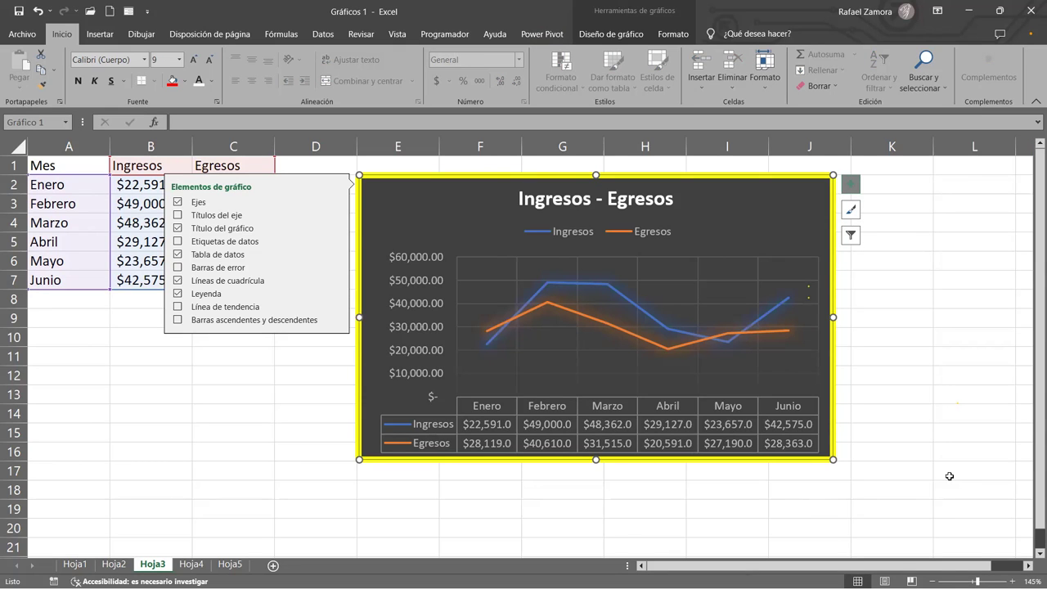
click(942, 398)
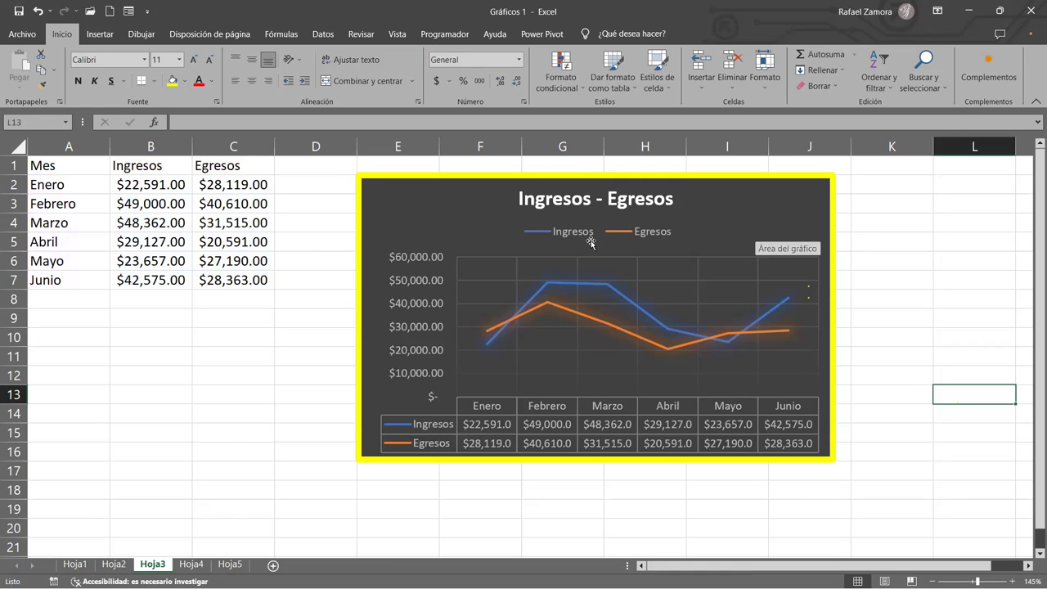
Review the charts on Hoja1, Hoja2 and Hoja3
click(73, 564)
click(113, 564)
click(152, 564)
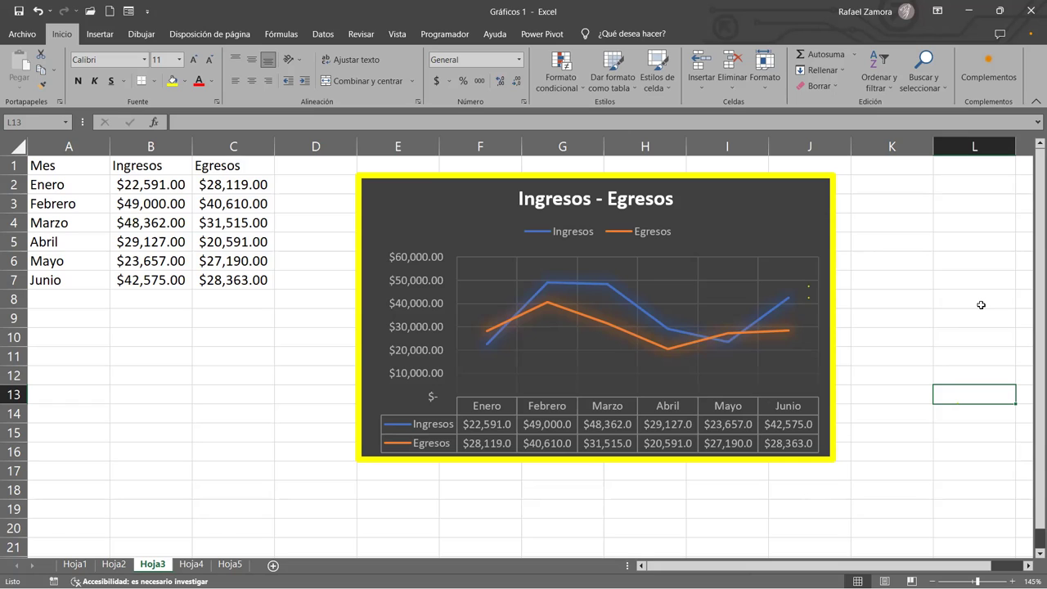
Copy the EN PRACTICA text box from Hoja1 and paste it below the Hoja3 chart
click(73, 565)
click(767, 503)
click(760, 457)
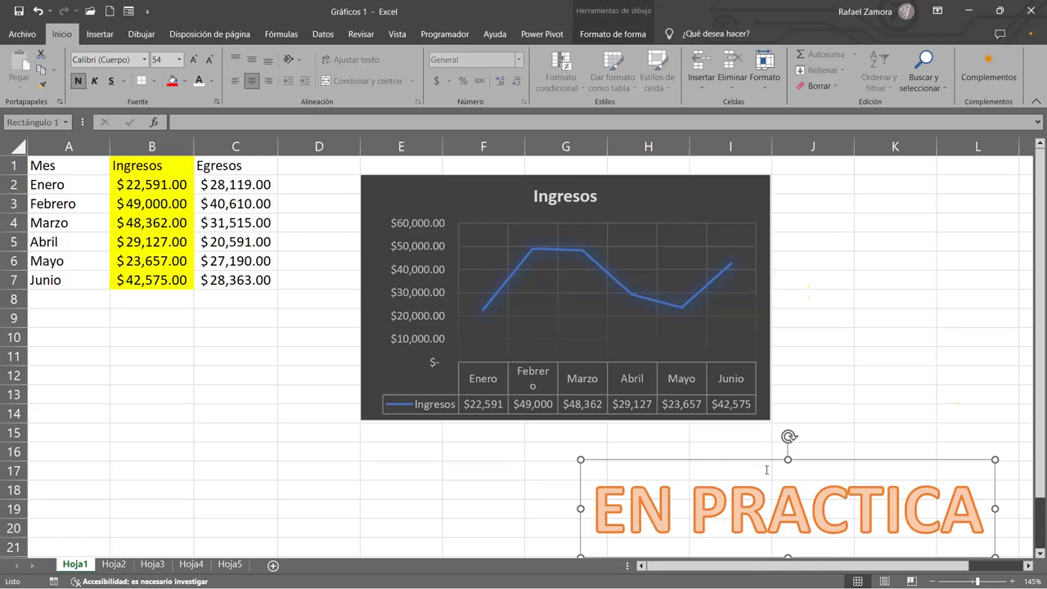
key(Delete)
key(ctrl+Page_Down)
key(ctrl+Page_Down)
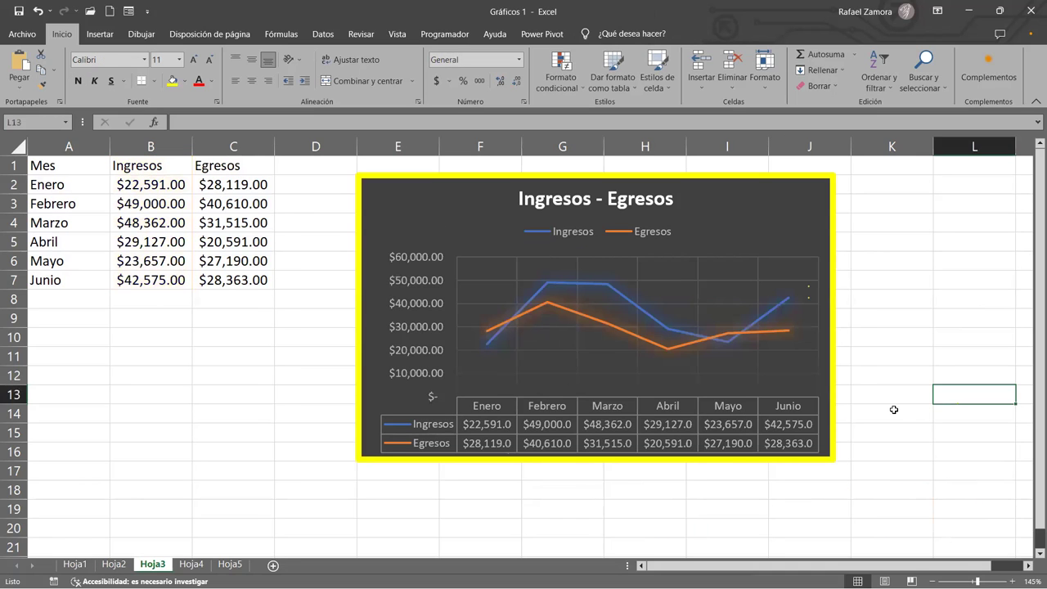
key(ctrl+v)
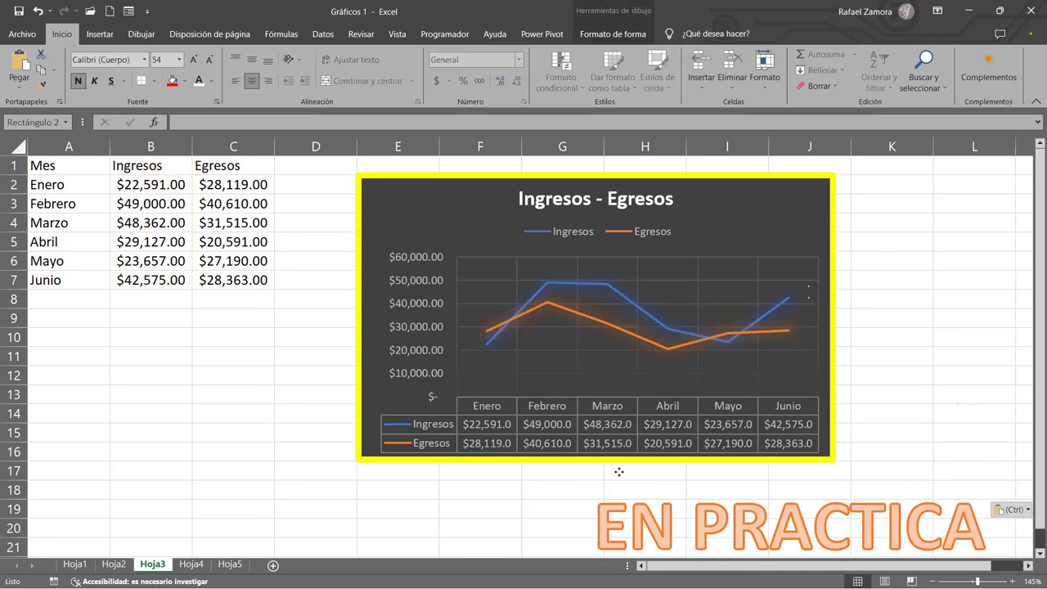
drag(978, 384, 579, 451)
click(975, 312)
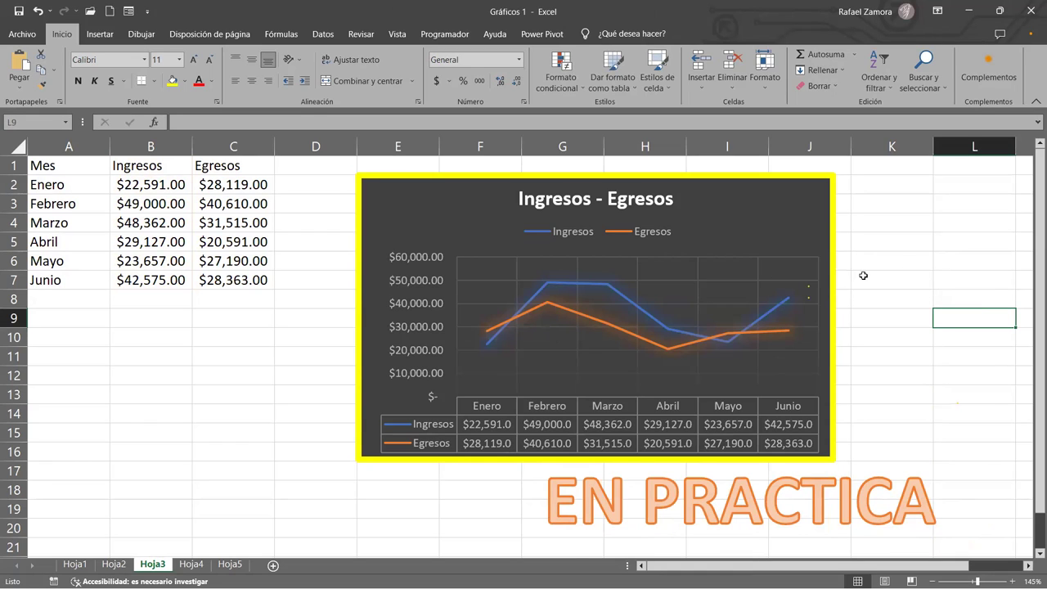
Select the Egresos line in the Ingresos - Egresos chart
click(810, 297)
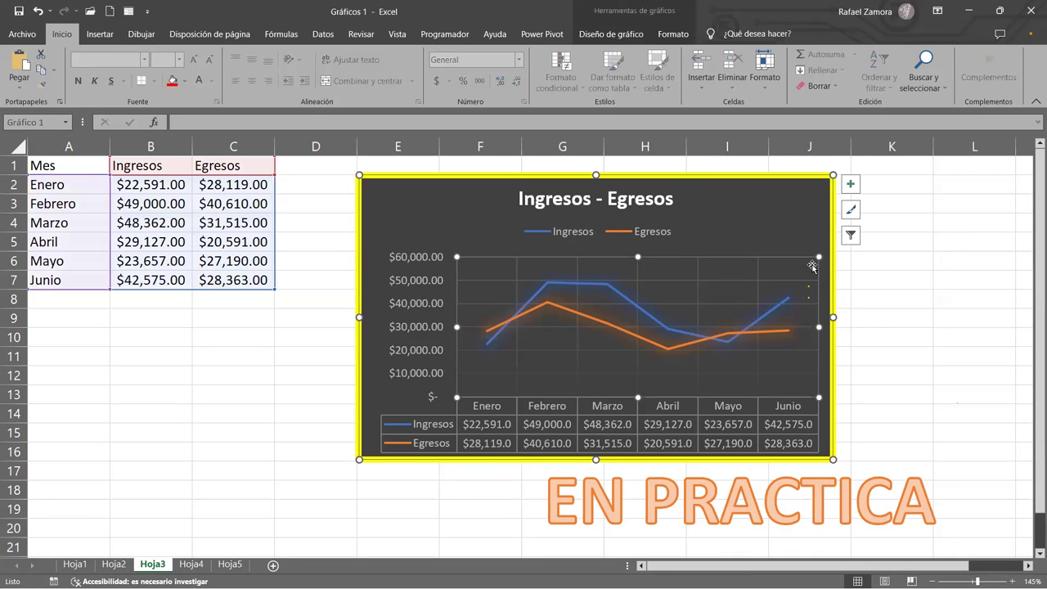
click(872, 283)
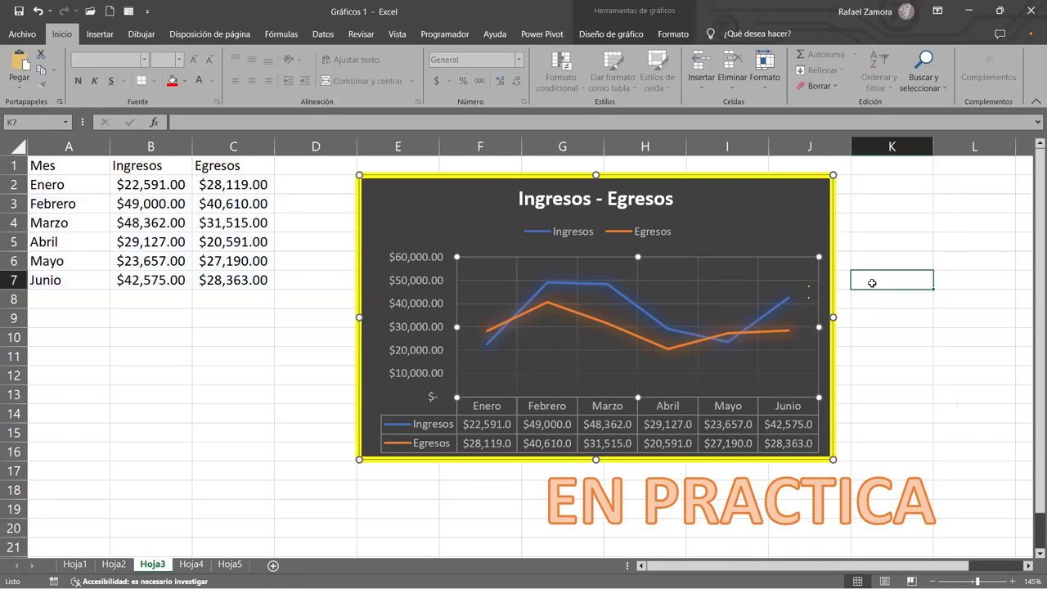
click(807, 288)
click(898, 277)
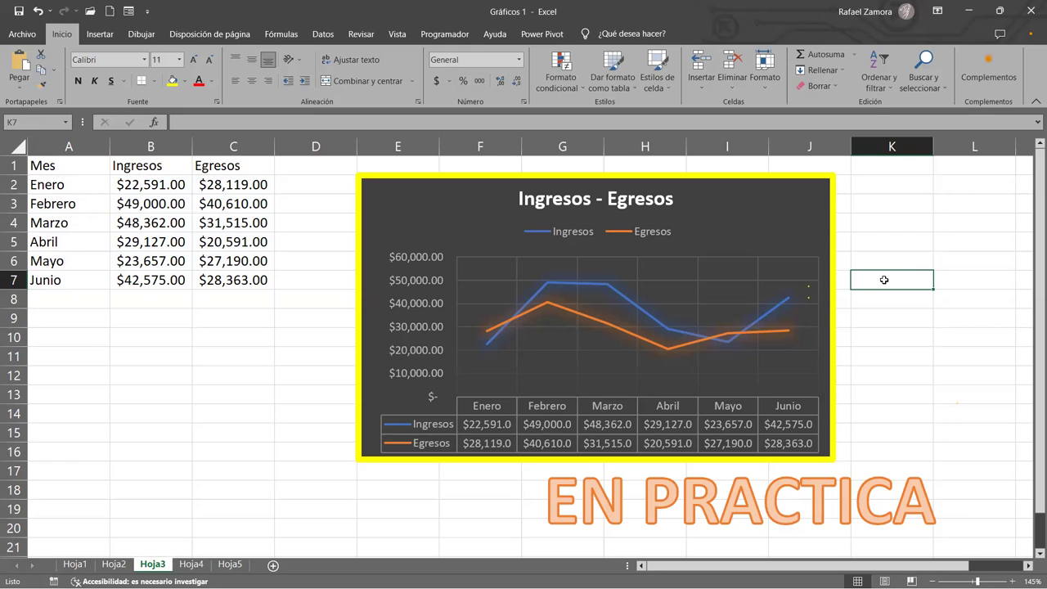
click(771, 211)
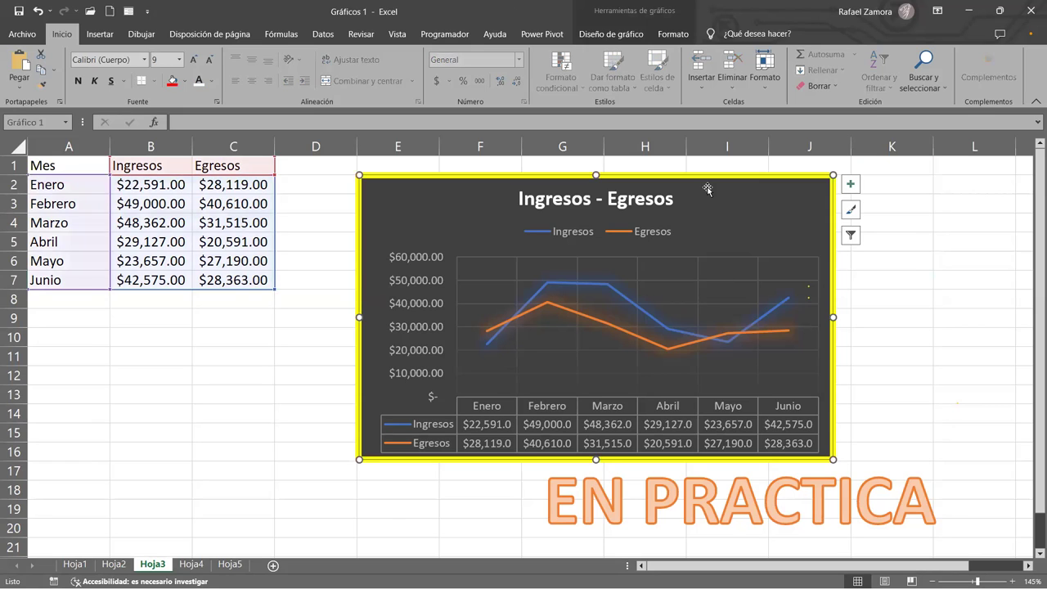
click(602, 36)
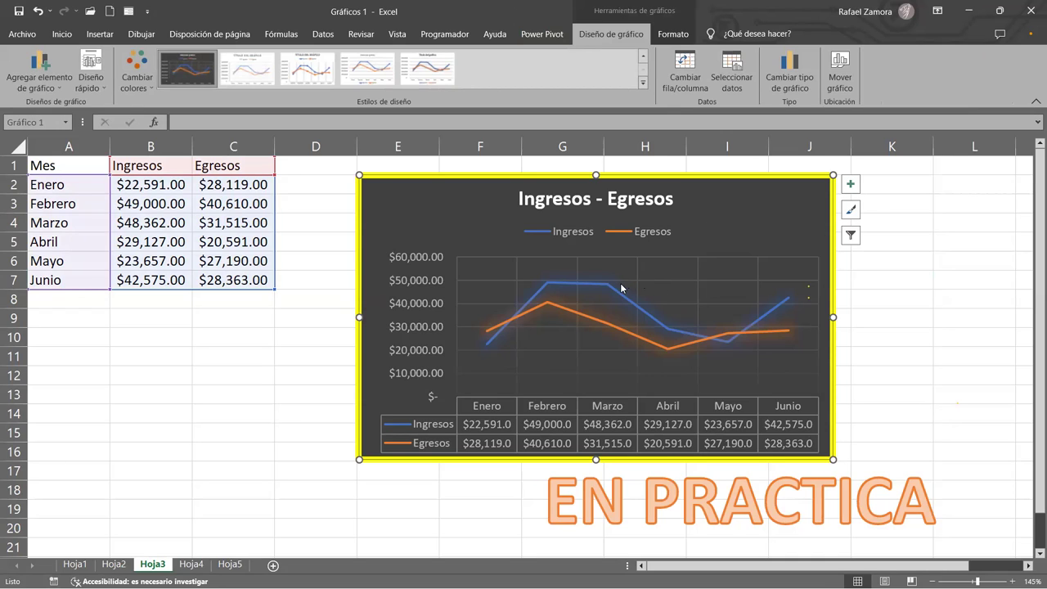
click(617, 295)
click(592, 322)
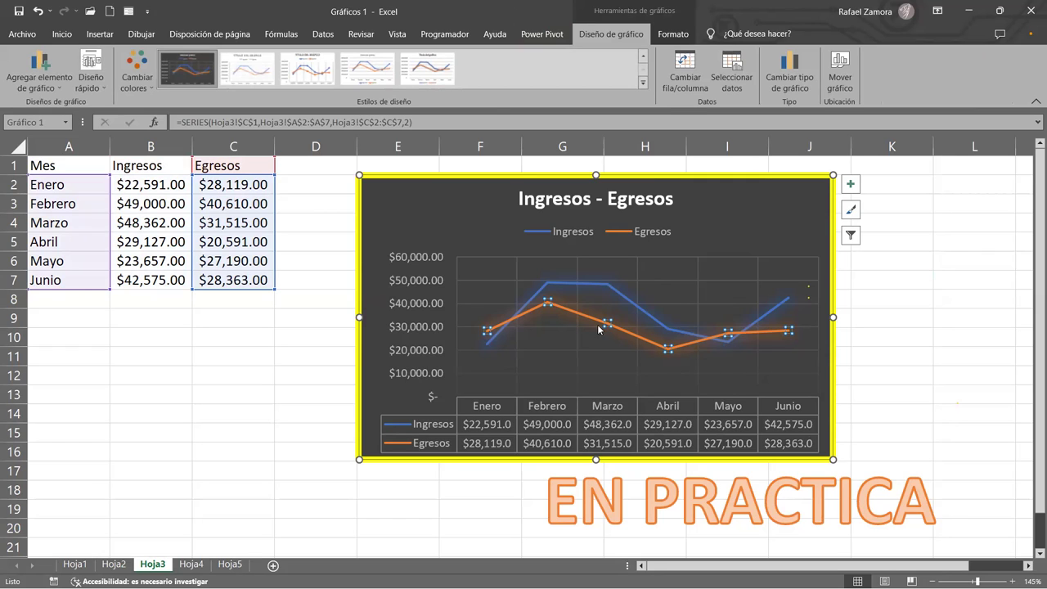
Give the Egresos series a blue fill, then reselect the line to change its outline colour
click(672, 33)
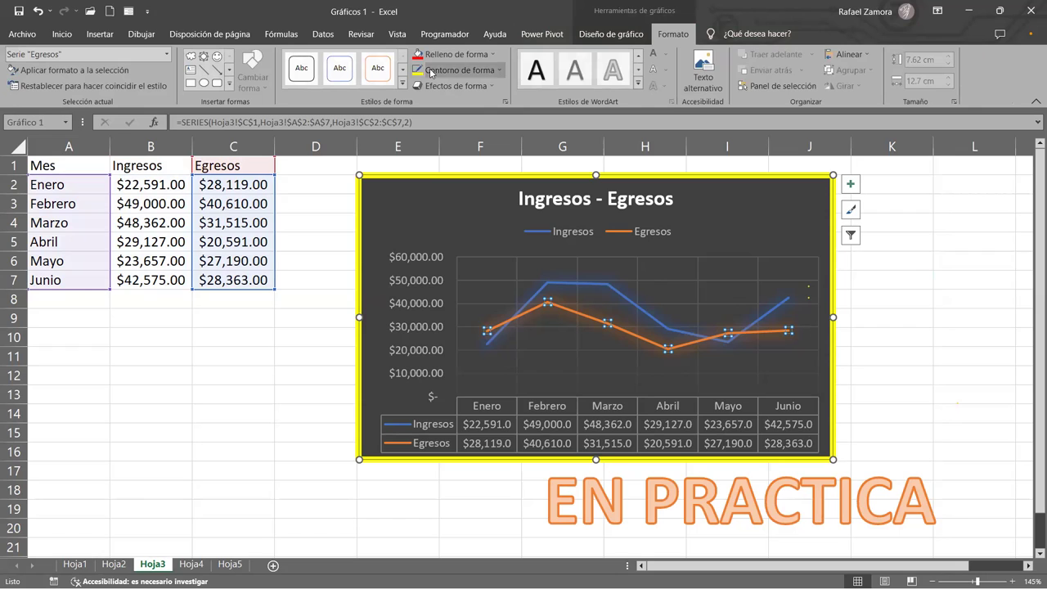
click(455, 60)
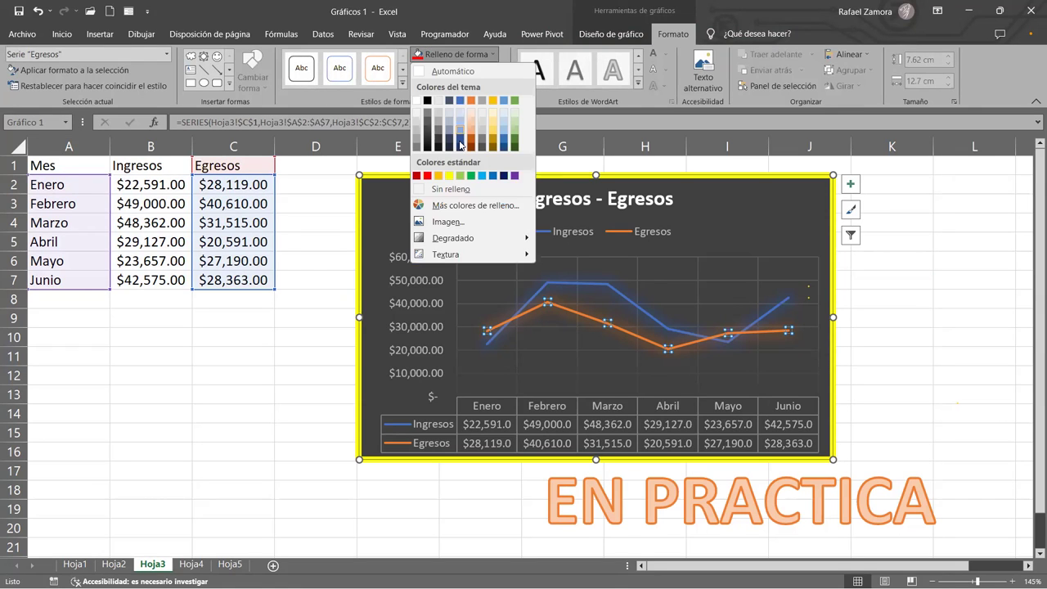
click(482, 176)
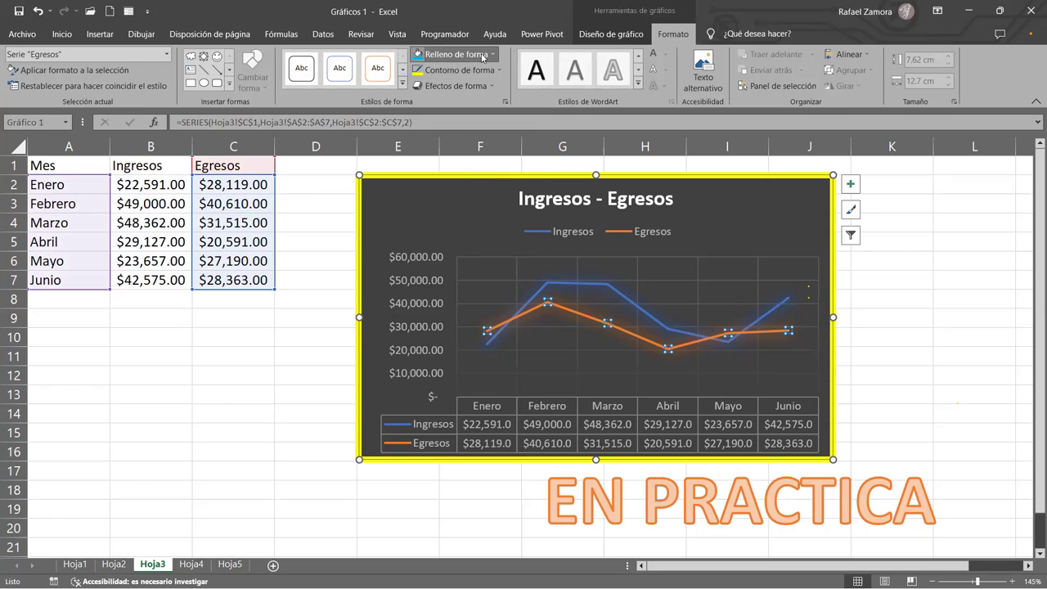
click(483, 57)
click(630, 333)
click(629, 332)
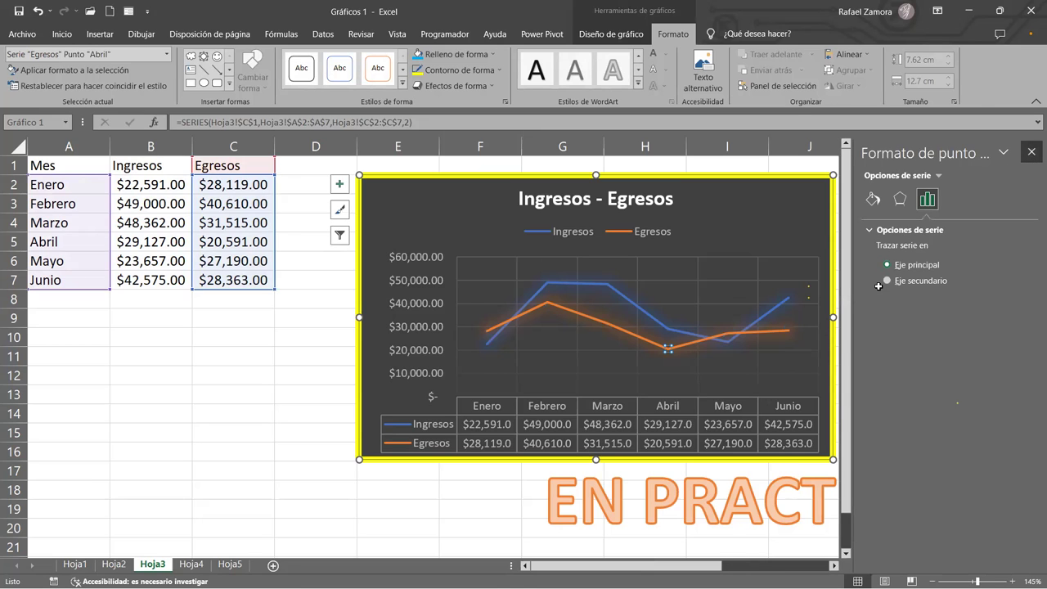
key(Escape)
click(726, 333)
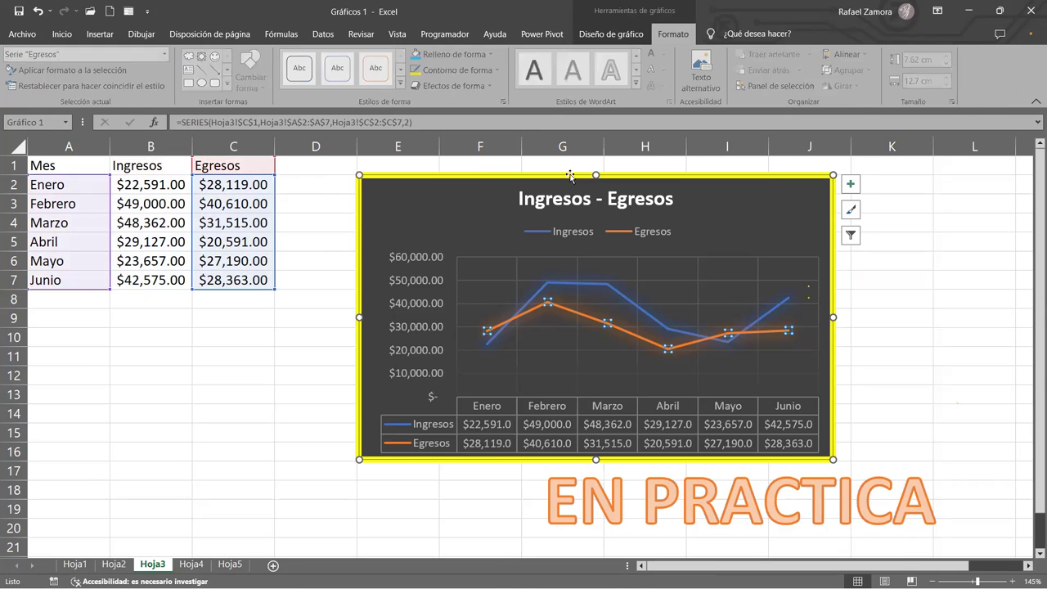
click(485, 72)
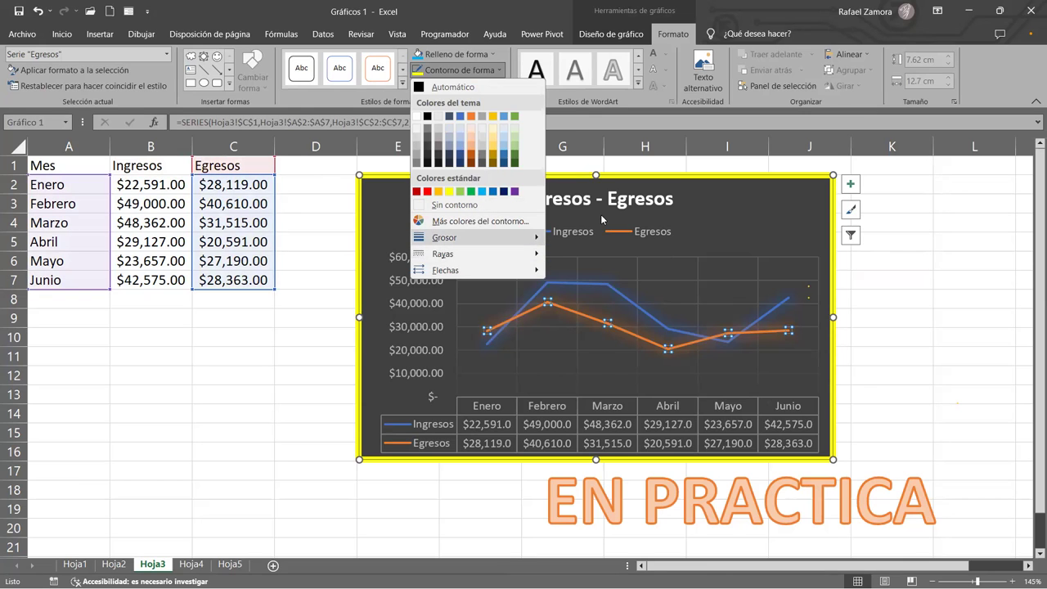
Set the Egresos line colour to green through Más colores del contorno
key(m)
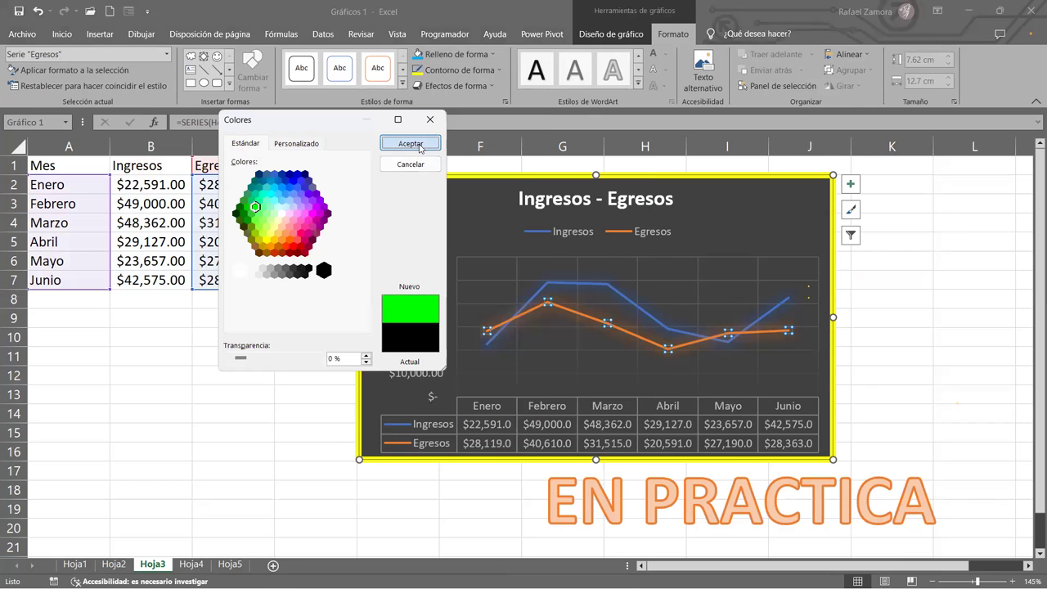
click(411, 143)
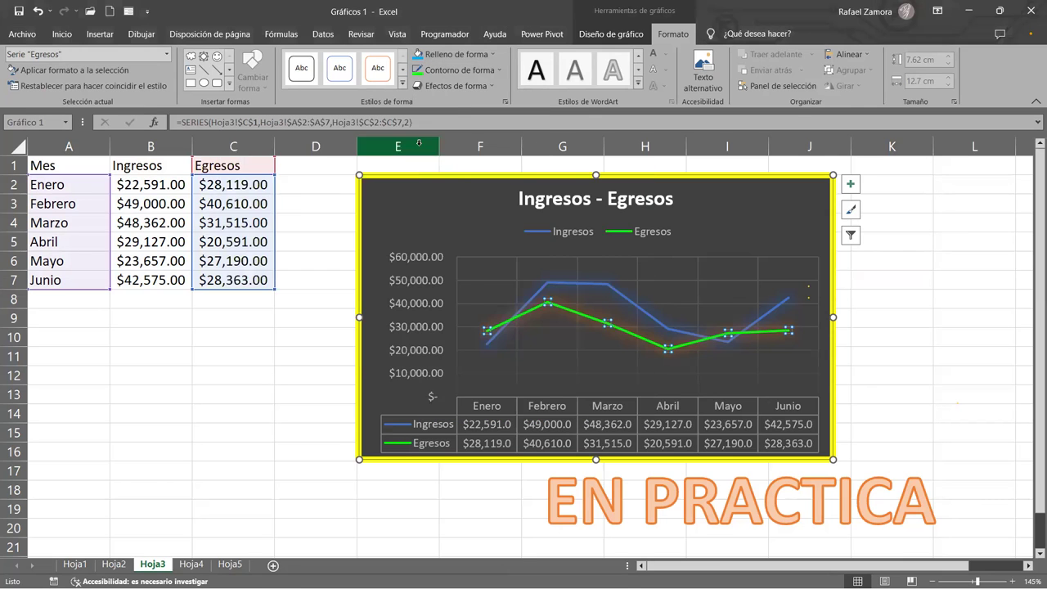
click(887, 336)
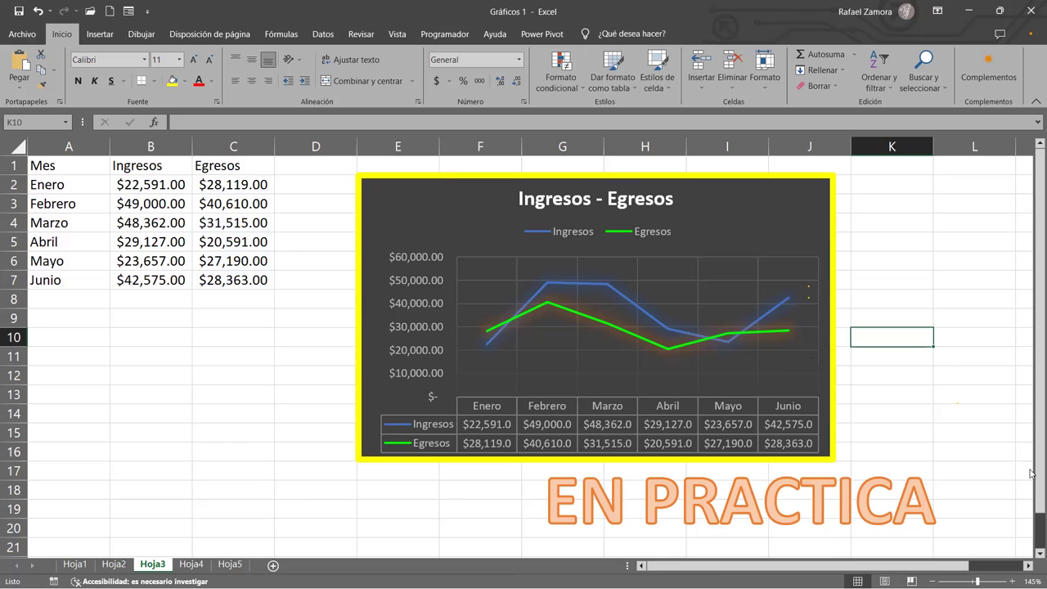
Copy the EN PRACTICA text box from Hoja3 onto Hoja4 and place it lower left
click(193, 564)
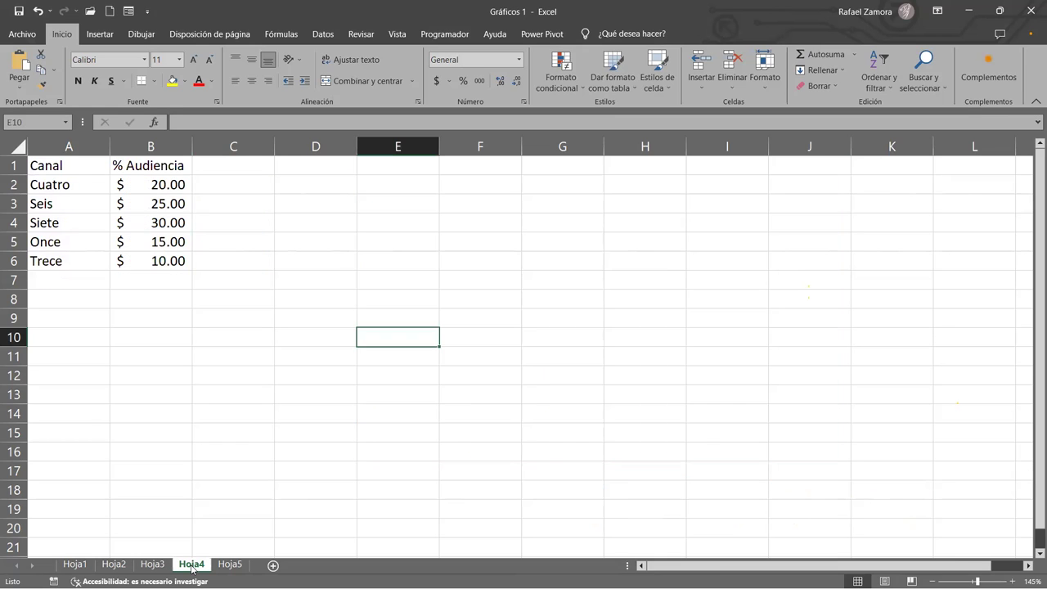
click(326, 449)
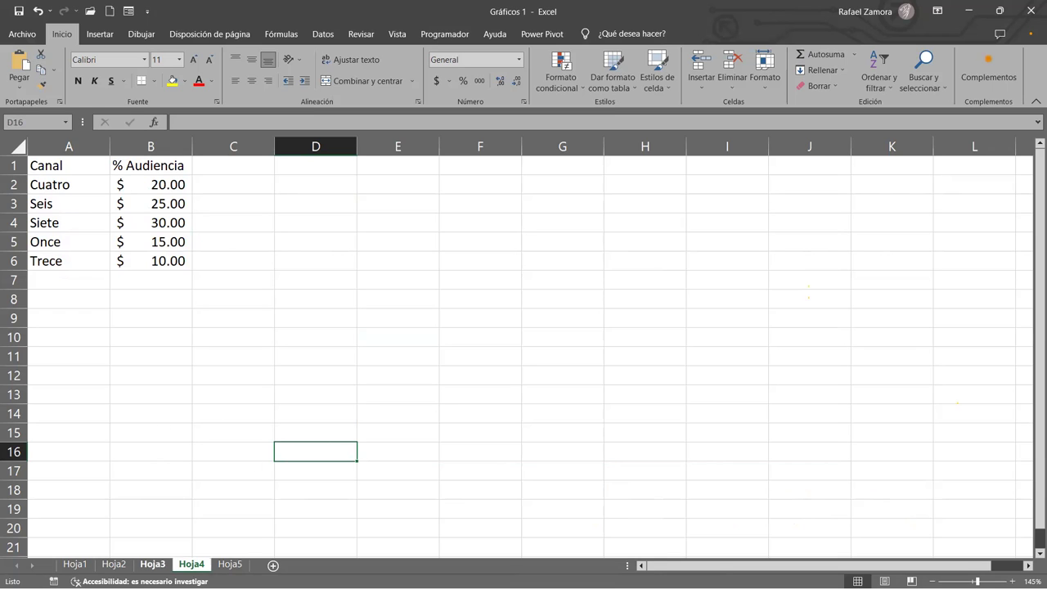
click(152, 564)
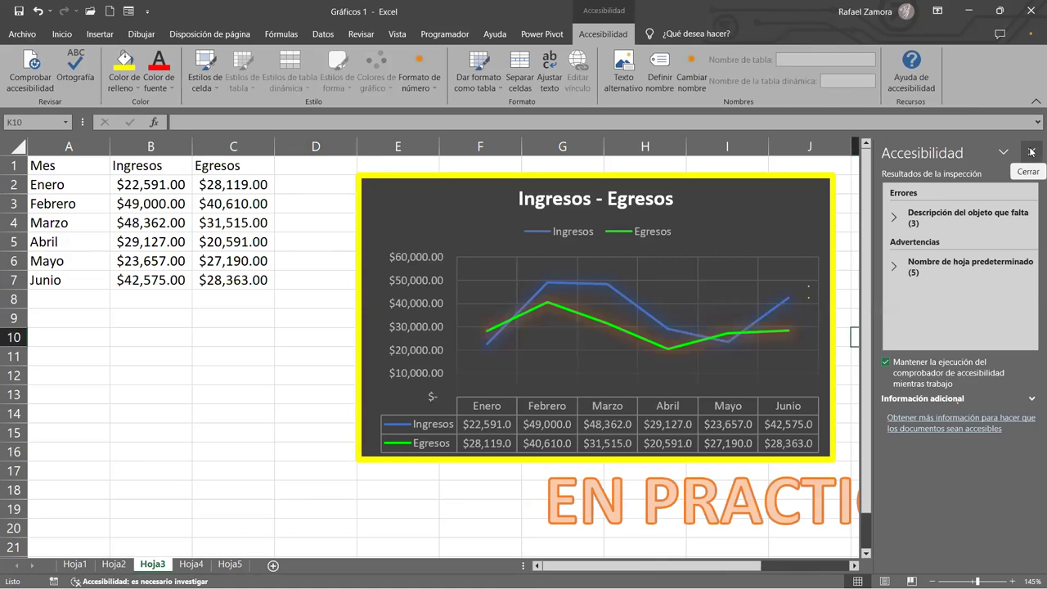
click(1031, 152)
click(875, 453)
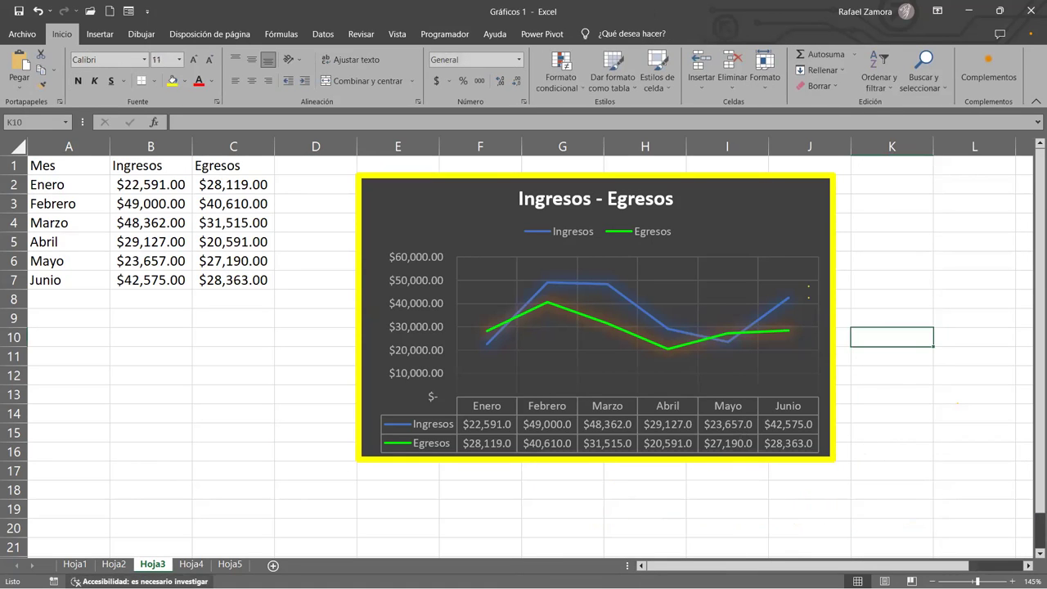
click(192, 564)
click(584, 389)
key(ctrl+v)
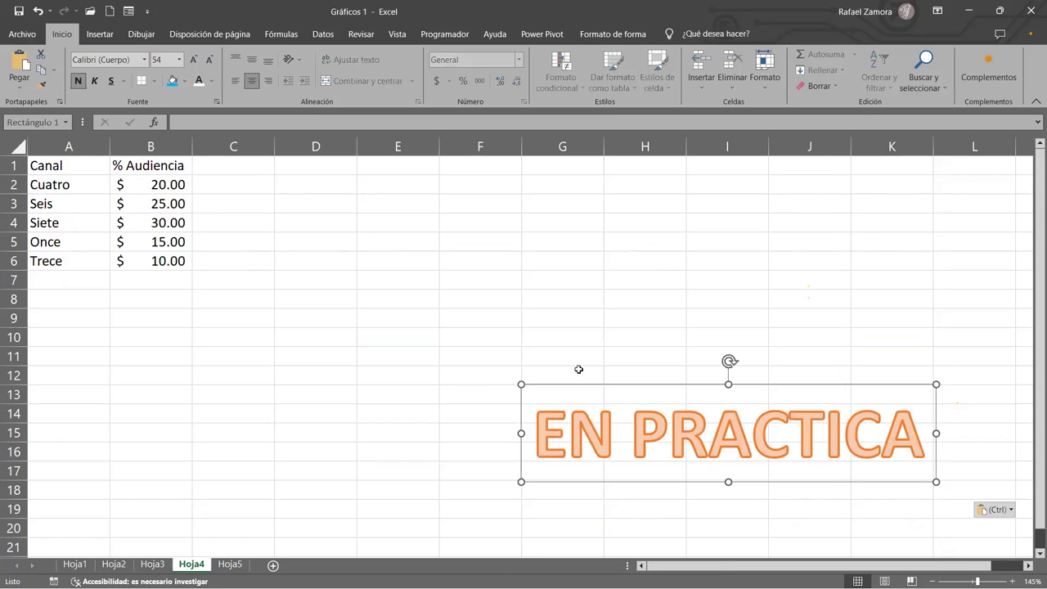
drag(698, 390, 260, 432)
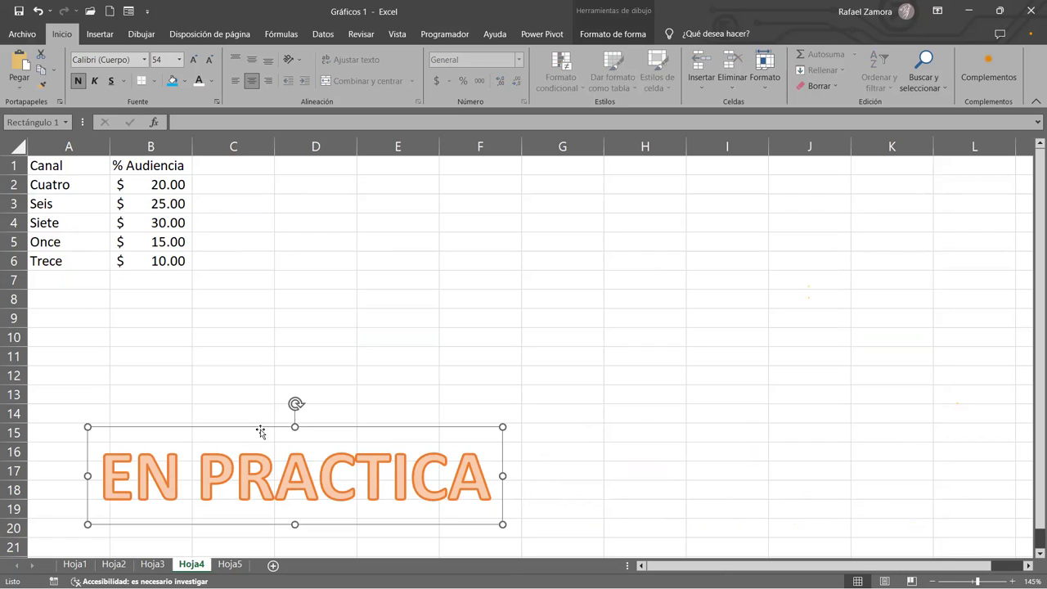
click(437, 322)
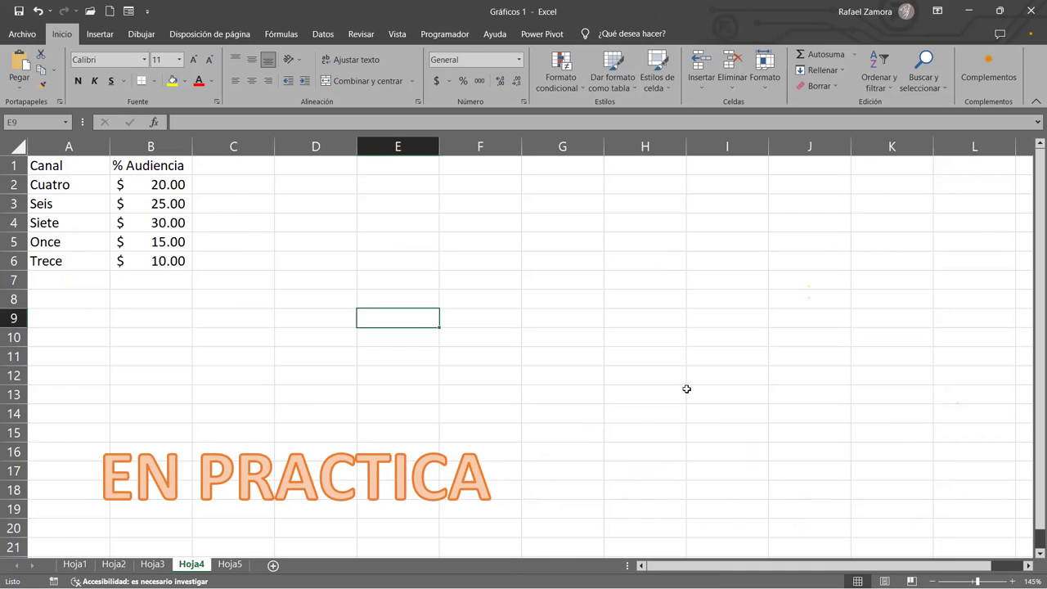
Make the Canal and % Audiencia headers bold and centred
click(430, 222)
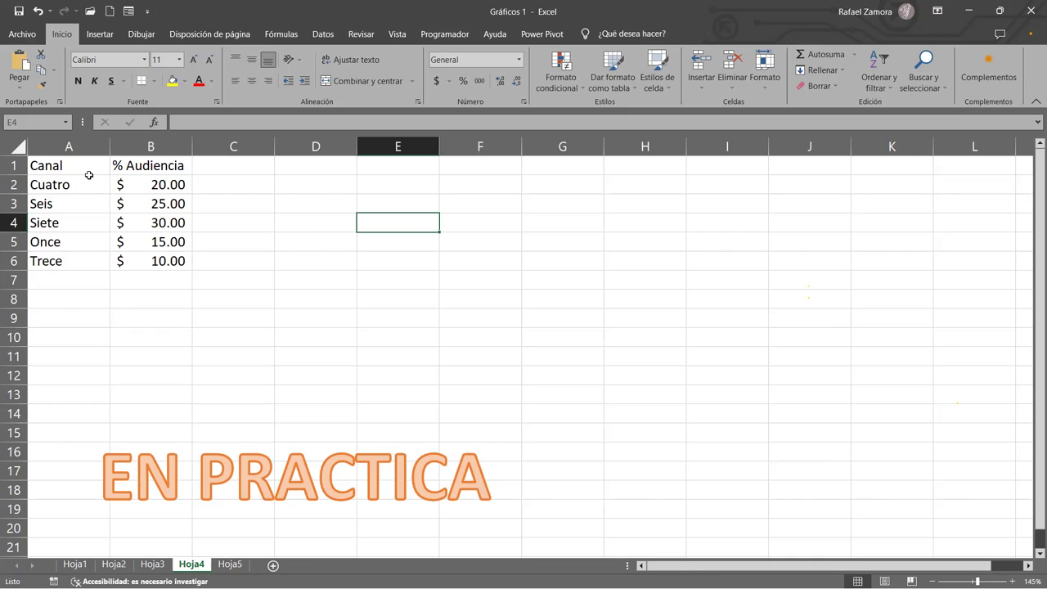
drag(80, 165, 176, 165)
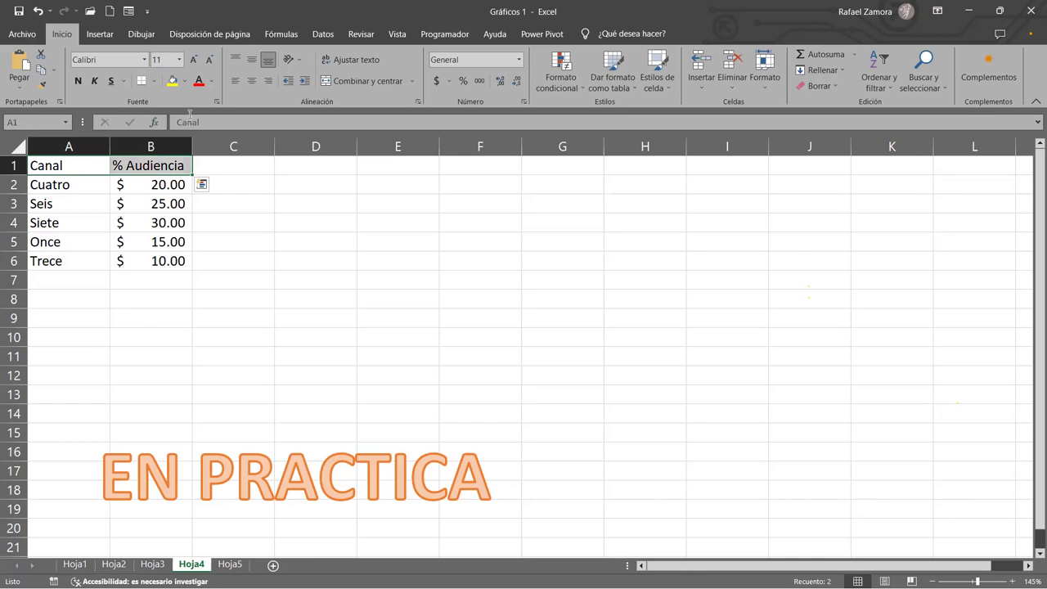
click(256, 83)
click(78, 80)
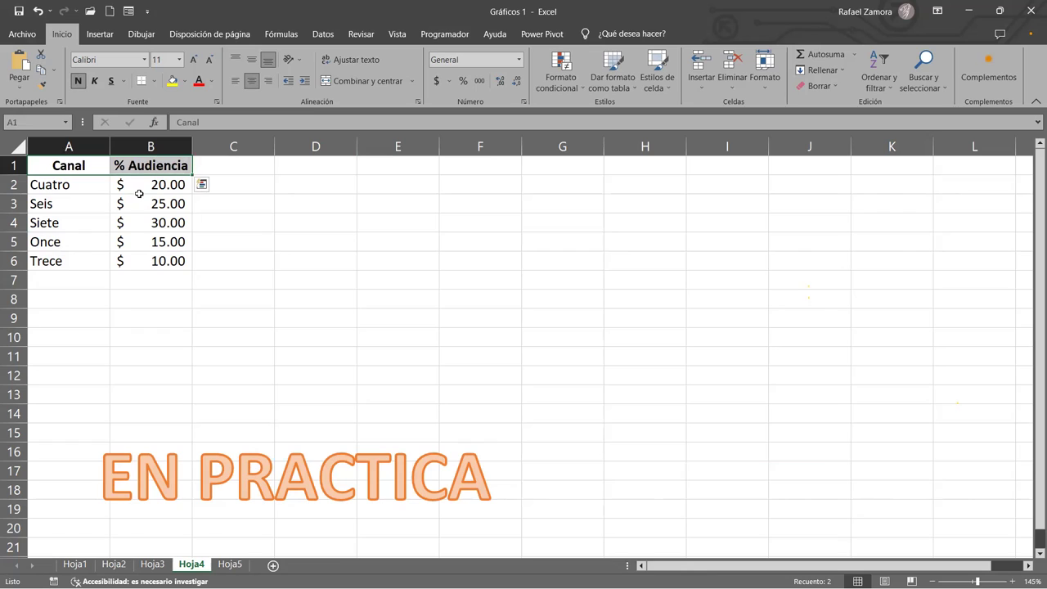
click(121, 285)
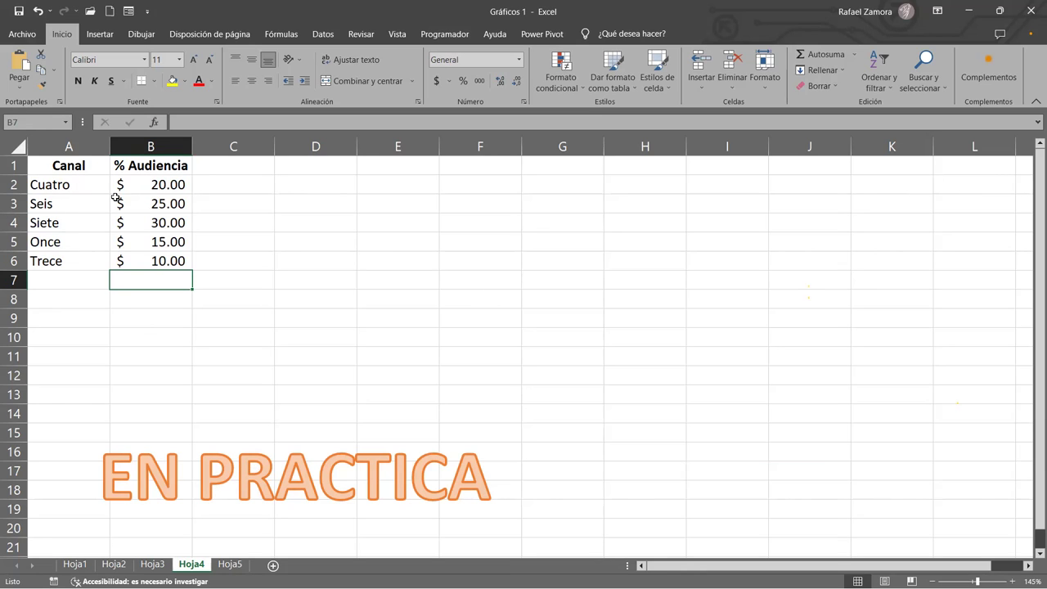
Select the channel table A1:B6 and bring up the Insertar ribbon
click(103, 197)
drag(86, 165, 166, 272)
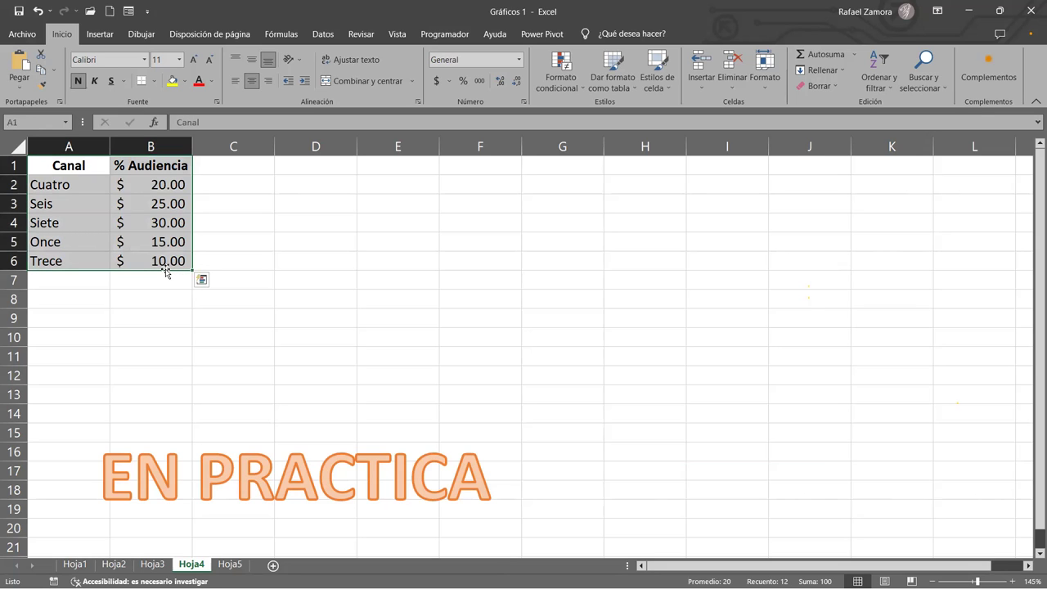
click(100, 37)
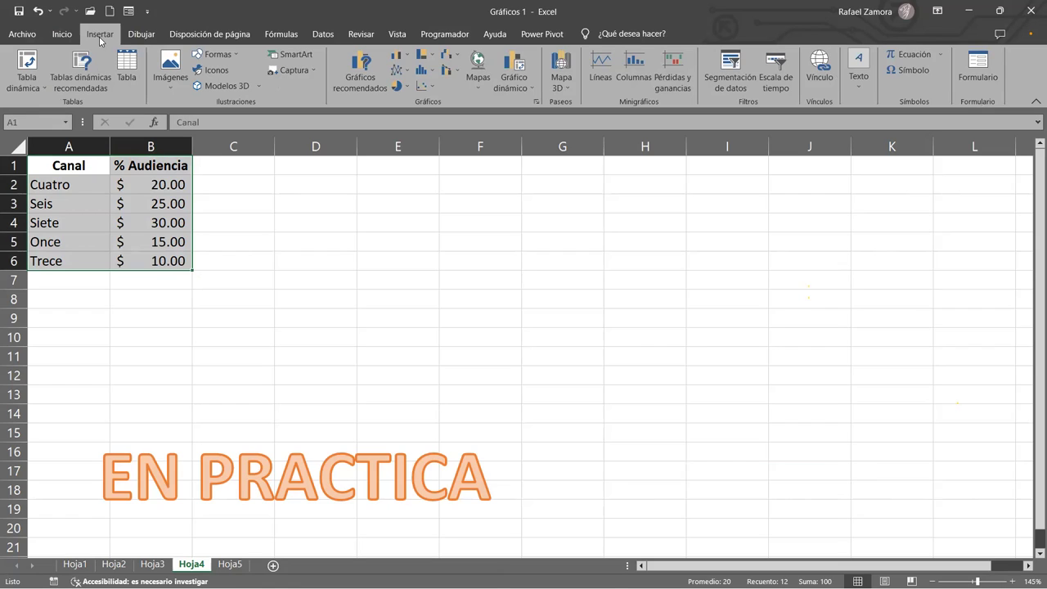
Insert the first 2D pie chart and shrink it to sit beside the channel table
click(409, 86)
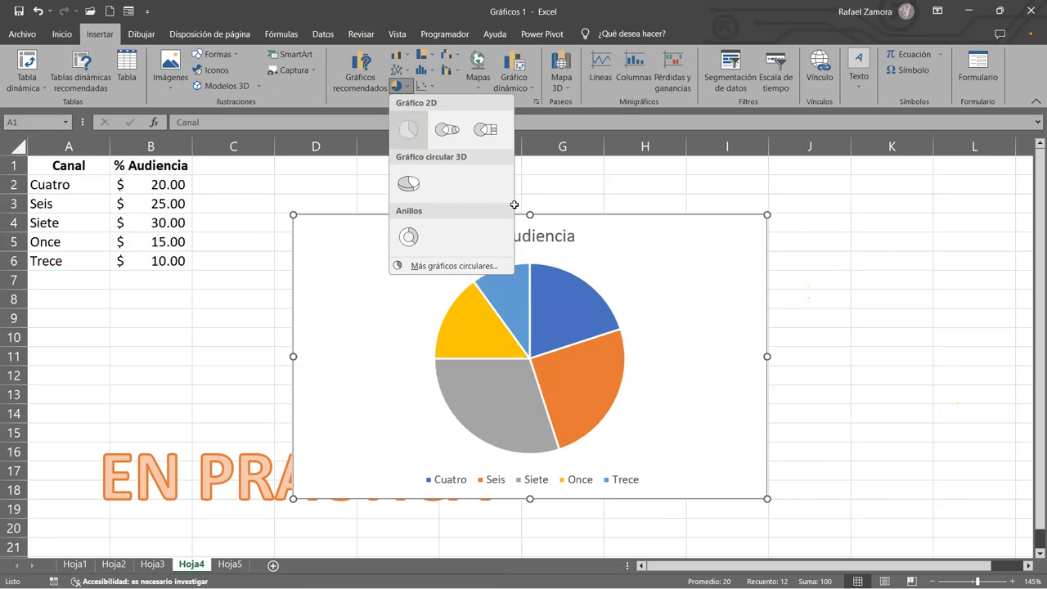
click(604, 214)
mouse_move(603, 215)
mouse_down()
mouse_move(520, 162)
mouse_move(545, 158)
mouse_move(523, 156)
mouse_up()
drag(686, 439, 539, 351)
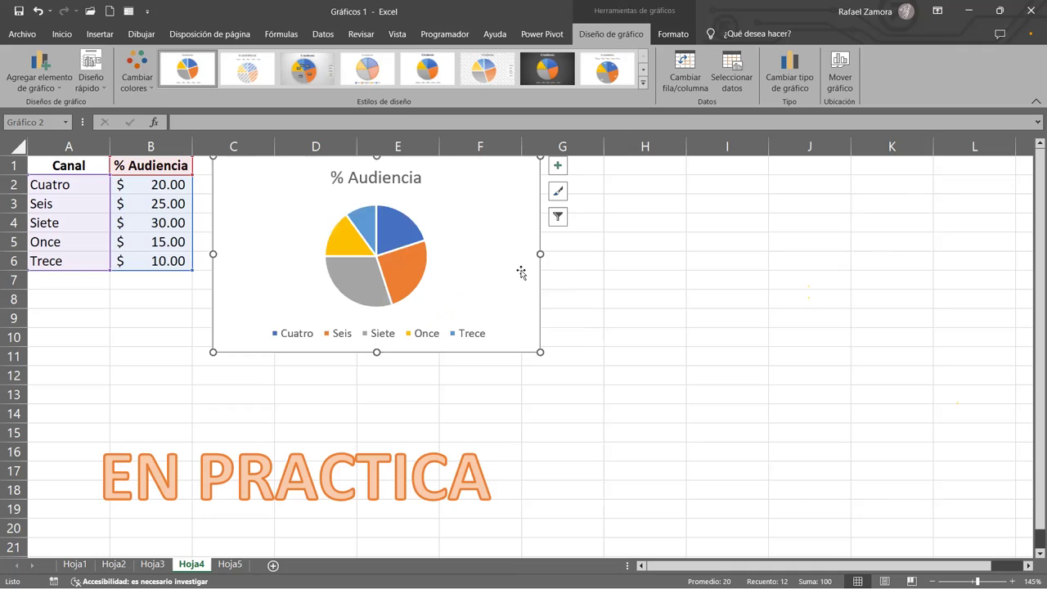
drag(537, 293, 535, 297)
drag(540, 358, 546, 362)
click(585, 343)
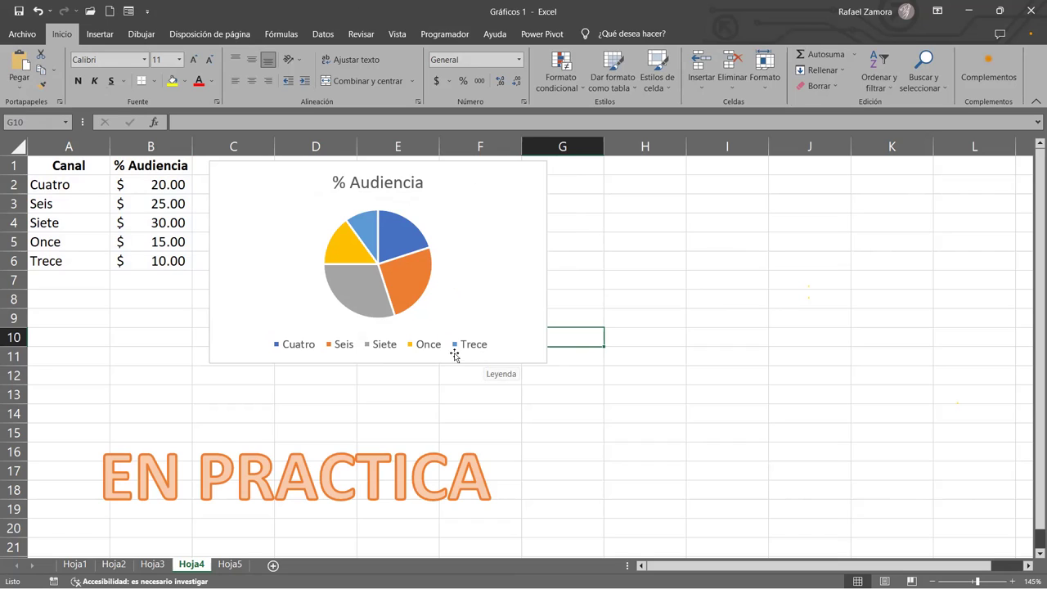
Apply percentage format to the audience values in B2:B6
click(123, 277)
drag(167, 177, 152, 261)
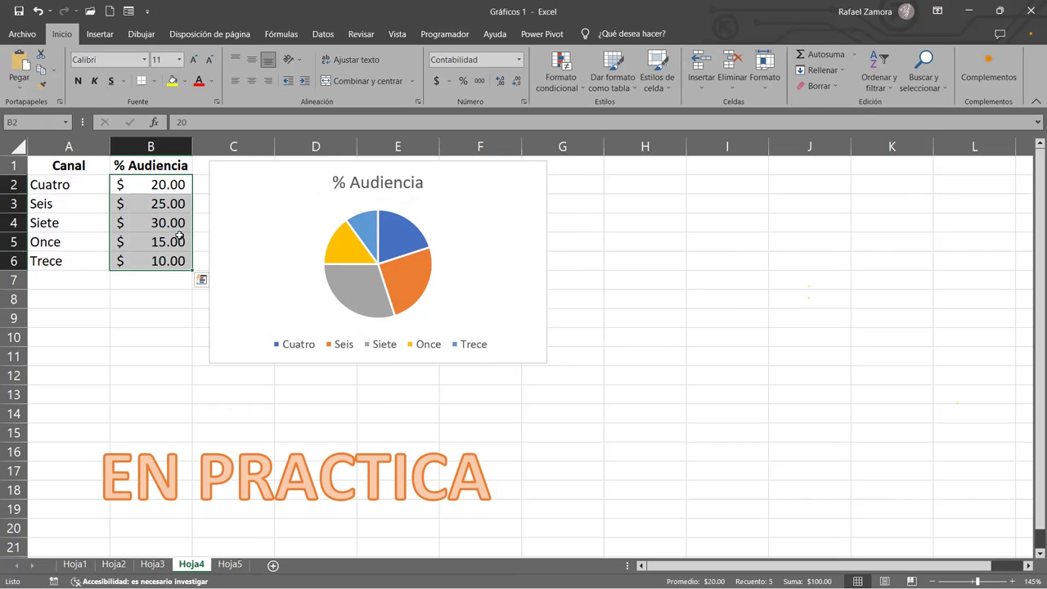
click(462, 83)
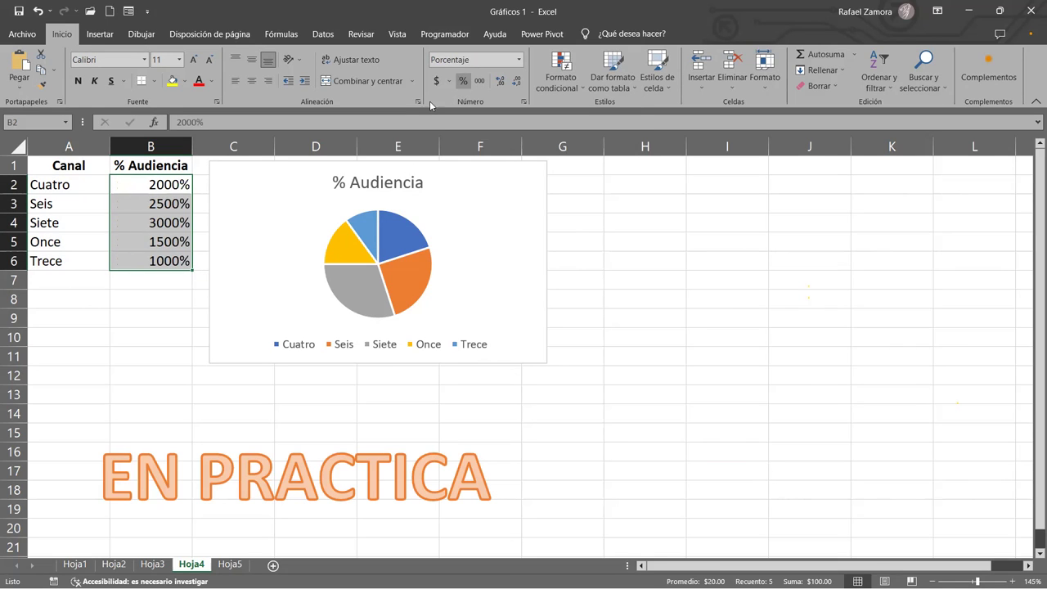
Re-enter the audience values as 20%, 25%, 30%, 15% and 10%
click(182, 188)
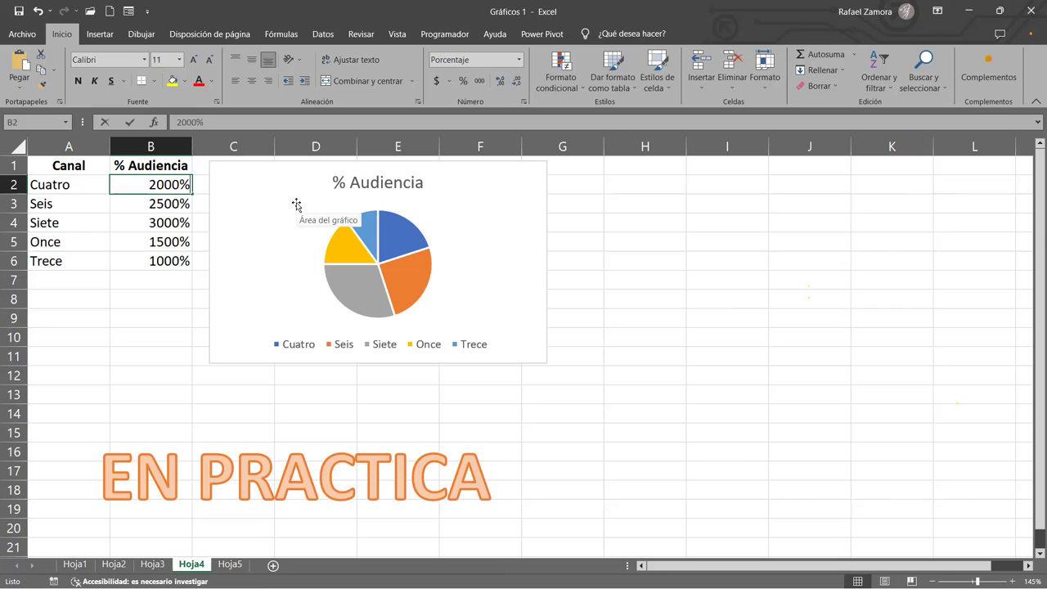
text(20)
key(Return)
text(25)
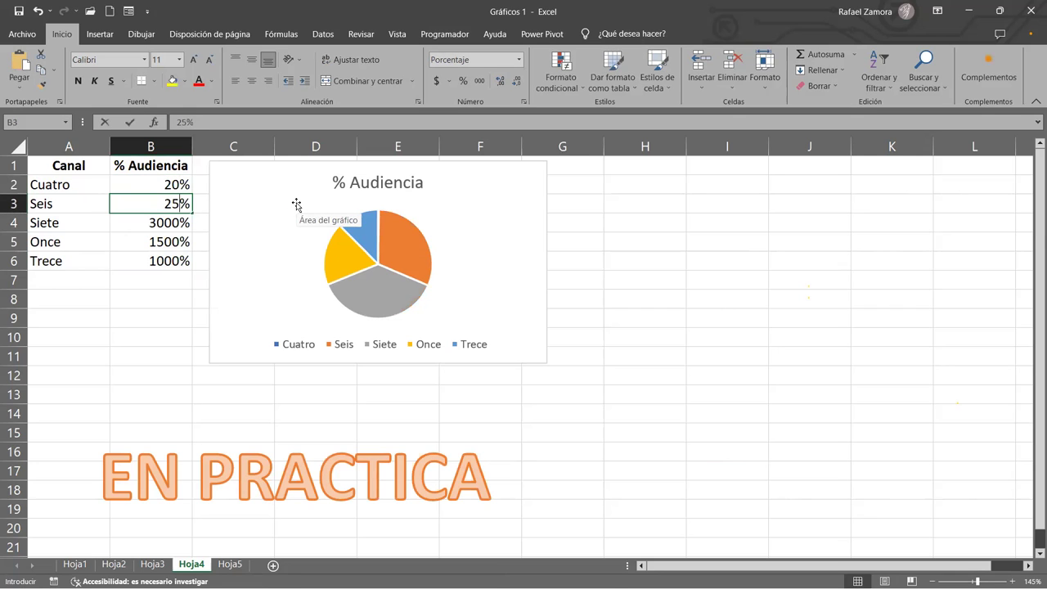
key(Return)
text(30)
key(Return)
text(15)
key(Return)
text(10)
key(Return)
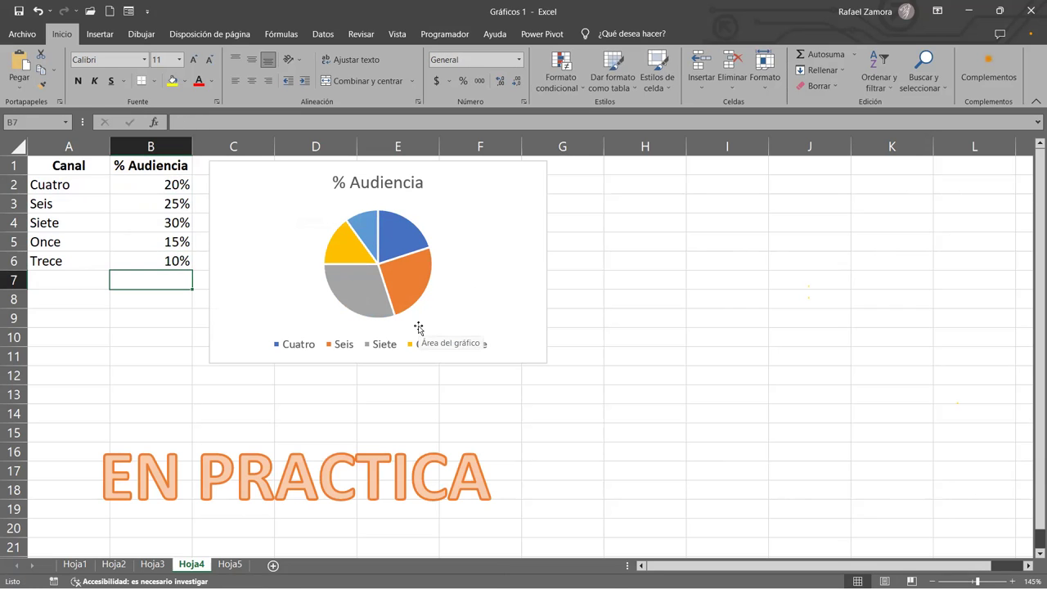
Centre the percentages and move the EN PRACTICA banner under the chart
drag(141, 184, 145, 259)
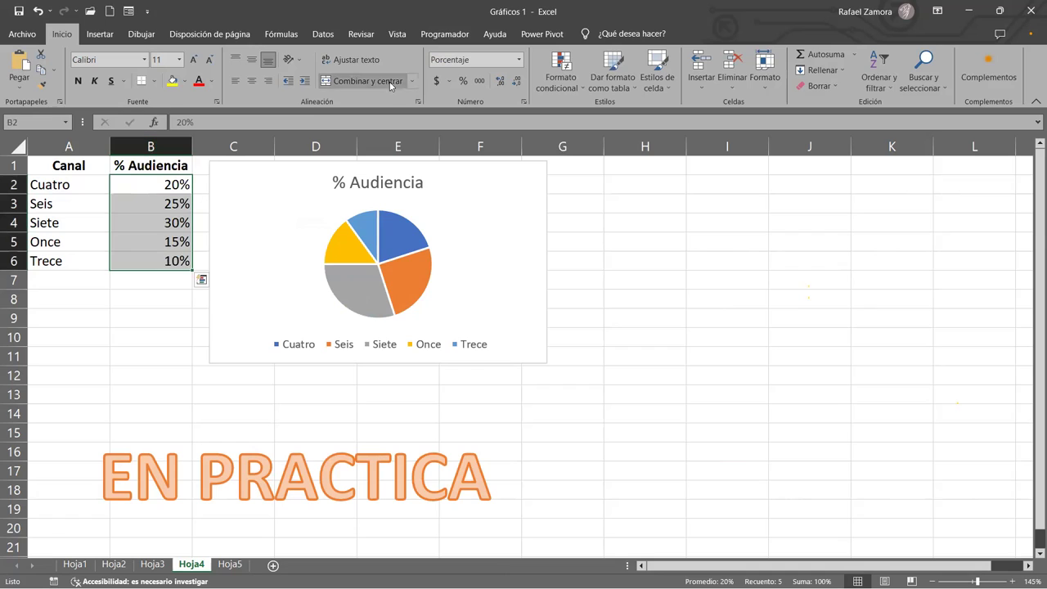
click(252, 80)
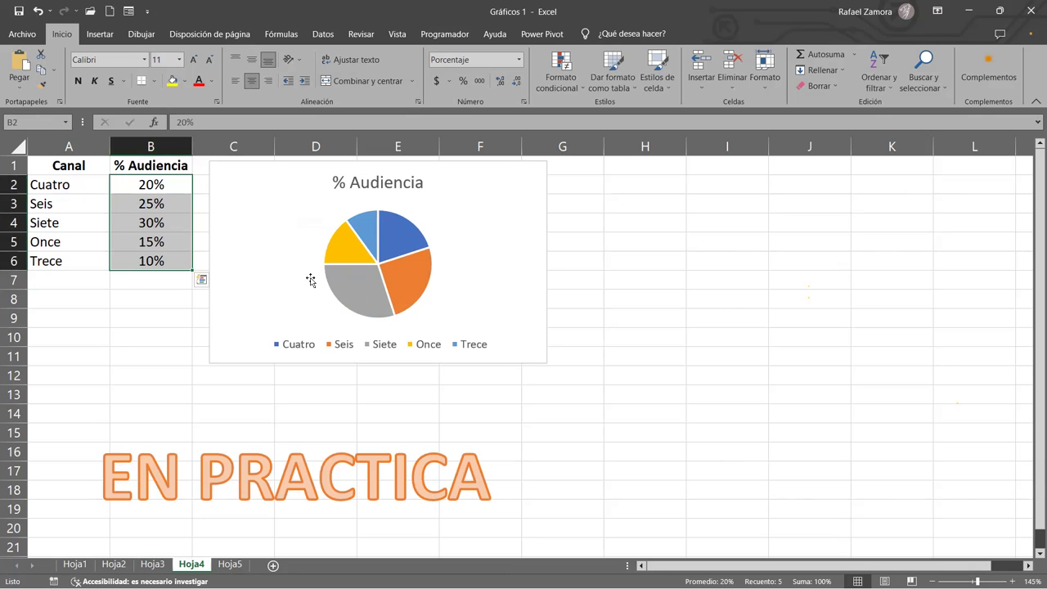
click(397, 432)
drag(409, 426, 492, 387)
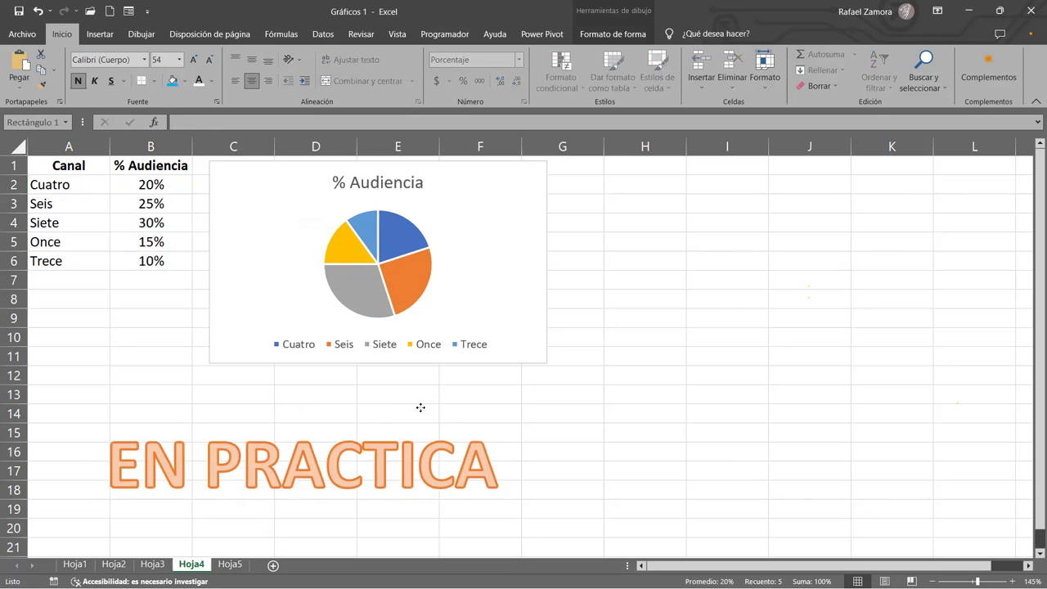
Enlarge the pie chart, push it left against the table, and show its category filter
click(624, 245)
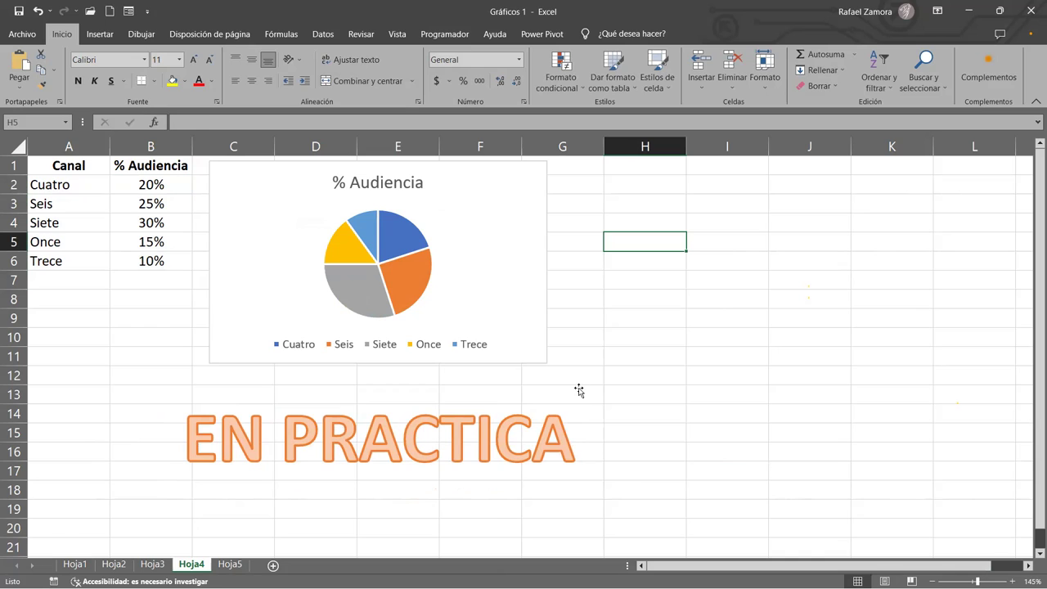
click(542, 317)
drag(543, 360, 591, 389)
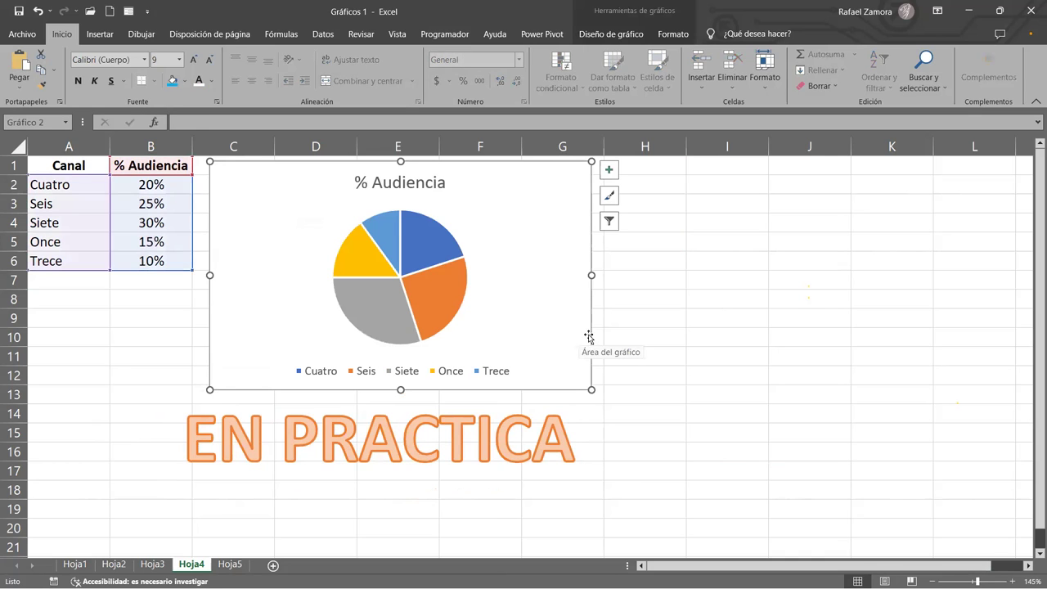
drag(589, 337, 575, 332)
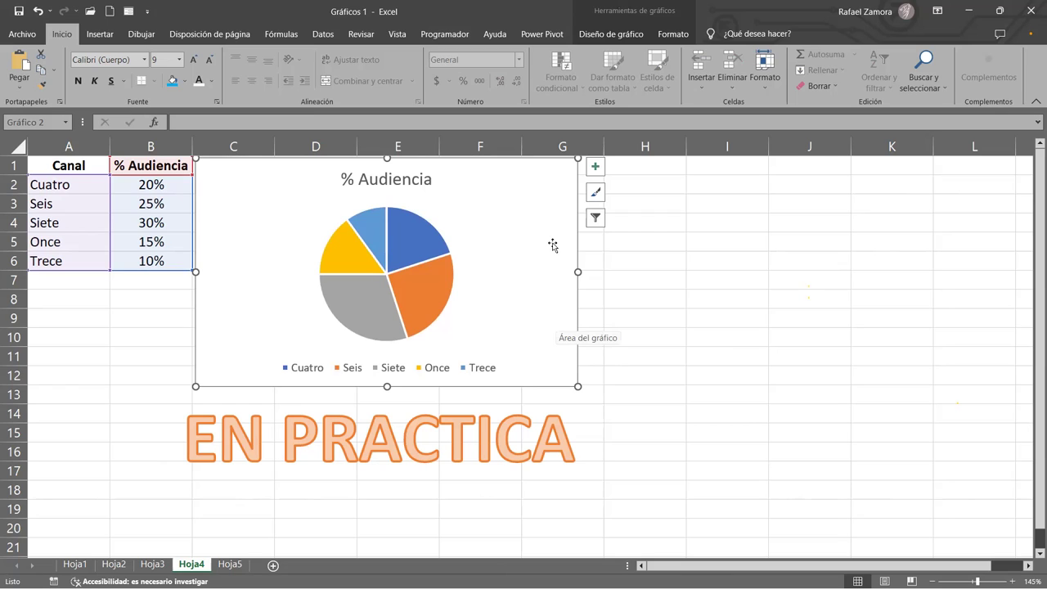
click(595, 219)
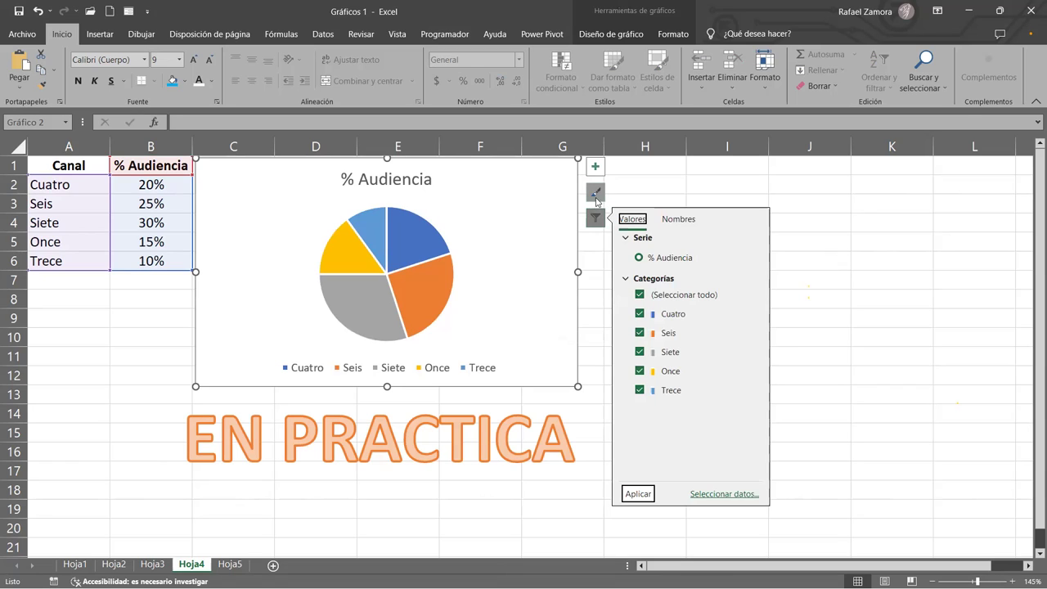
Look through the Estilos de gráfico list, then bring up Elementos de gráfico
click(599, 193)
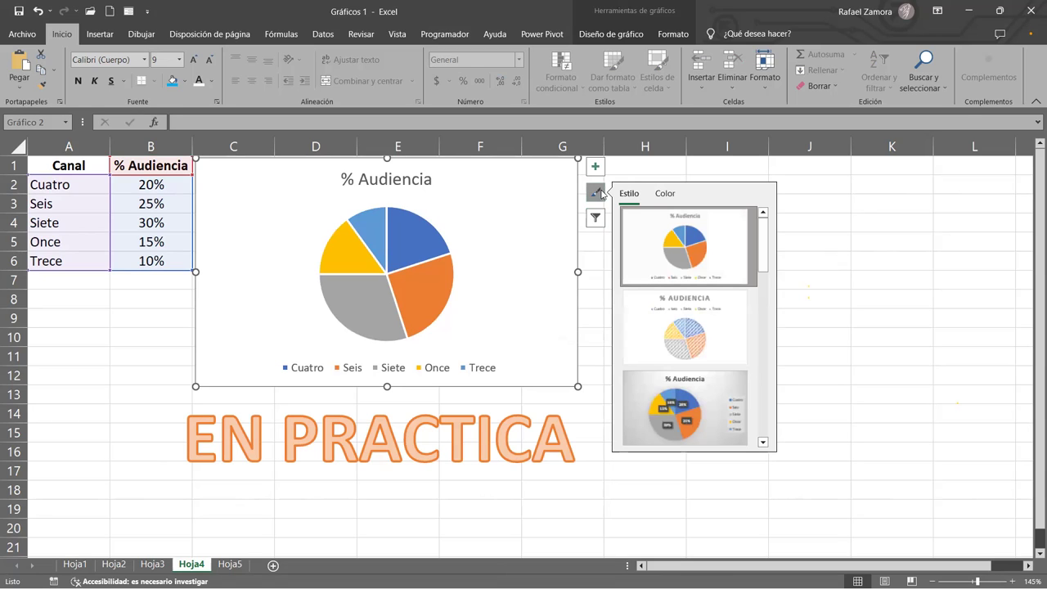
mouse_move(761, 244)
mouse_down()
mouse_move(760, 342)
mouse_move(756, 222)
mouse_up()
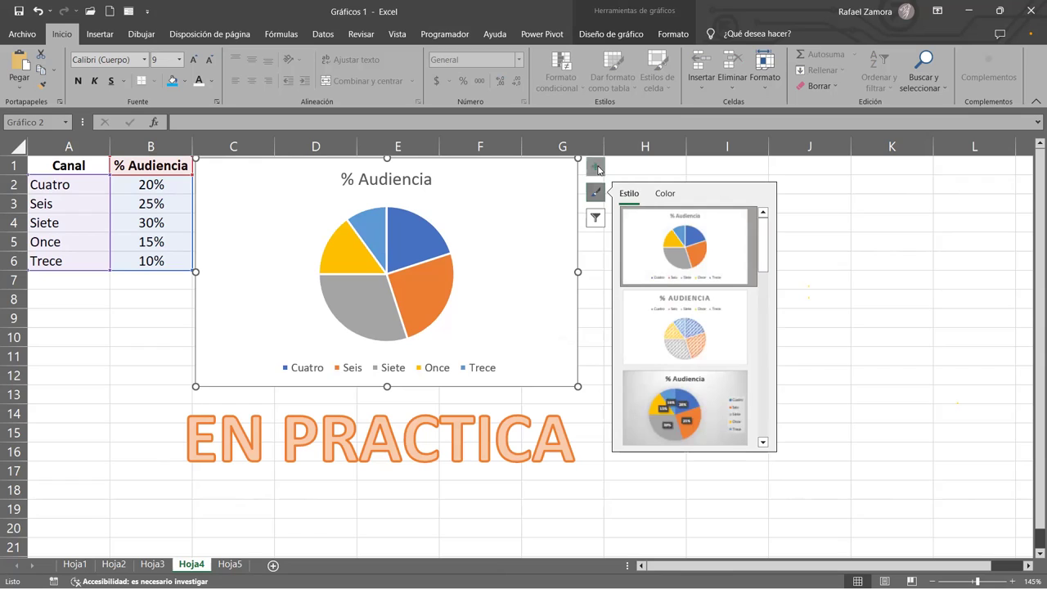
click(596, 168)
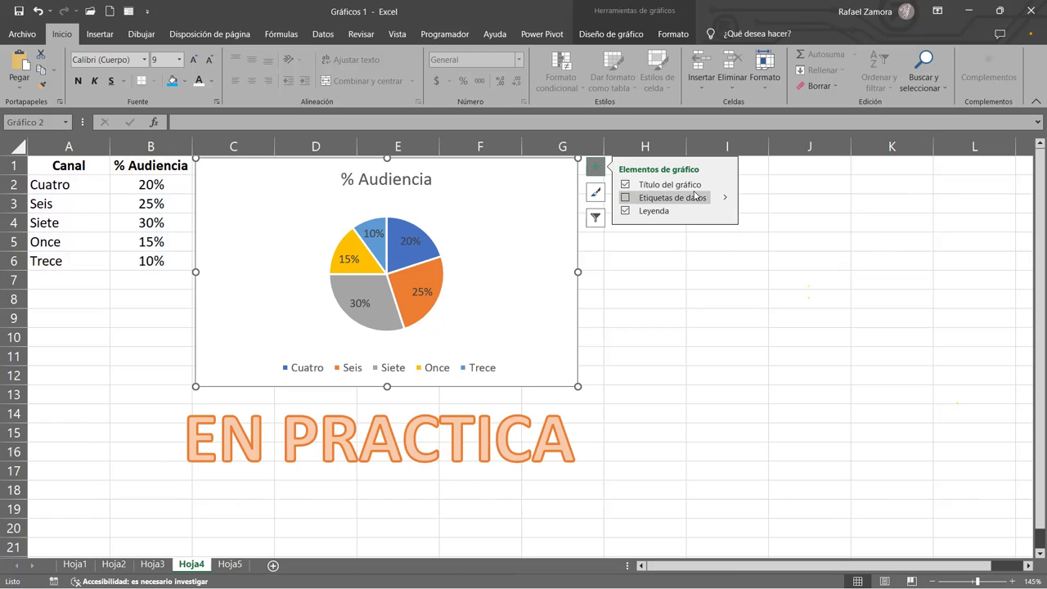
Add Ajuste perfecto percentage data labels to every pie slice
click(724, 200)
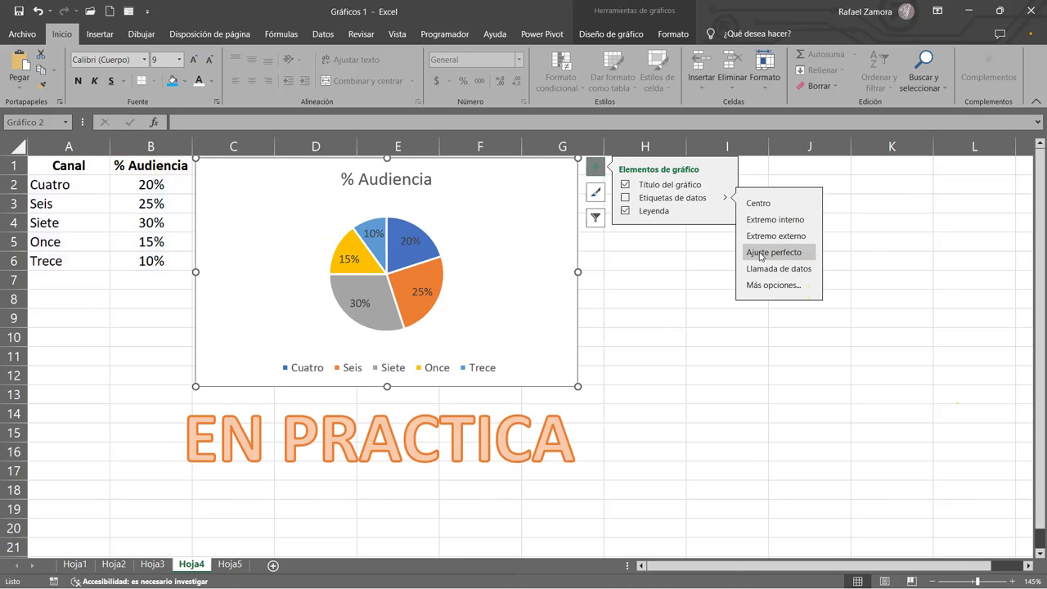
click(759, 256)
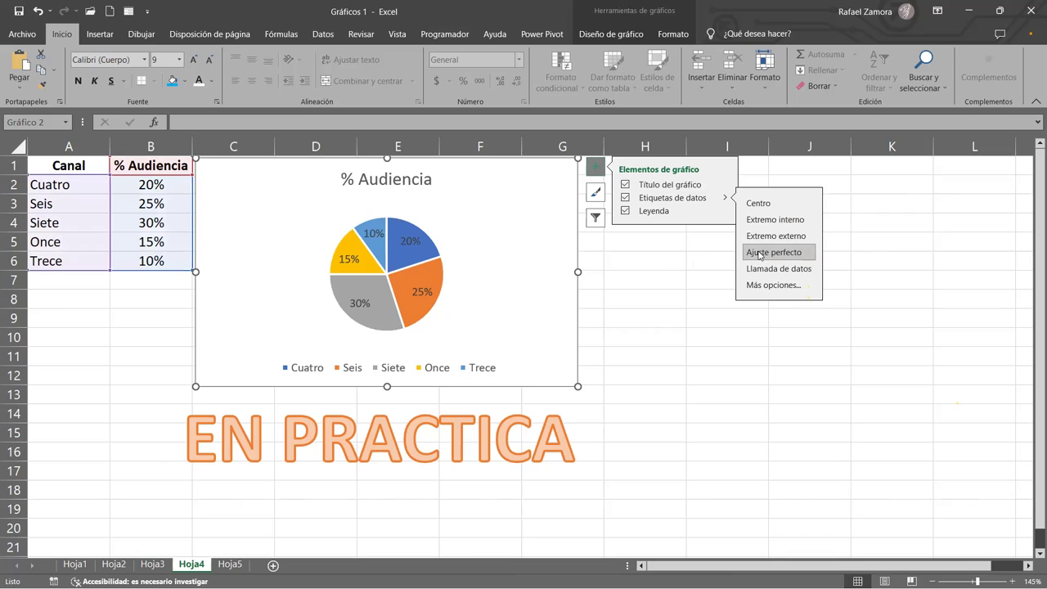
click(665, 259)
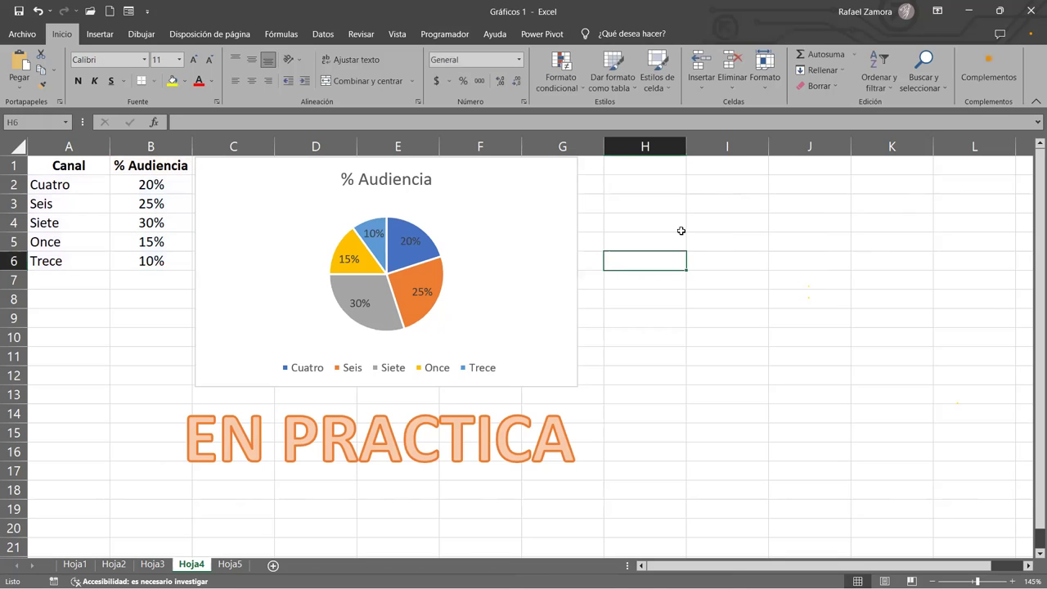
click(509, 199)
click(595, 167)
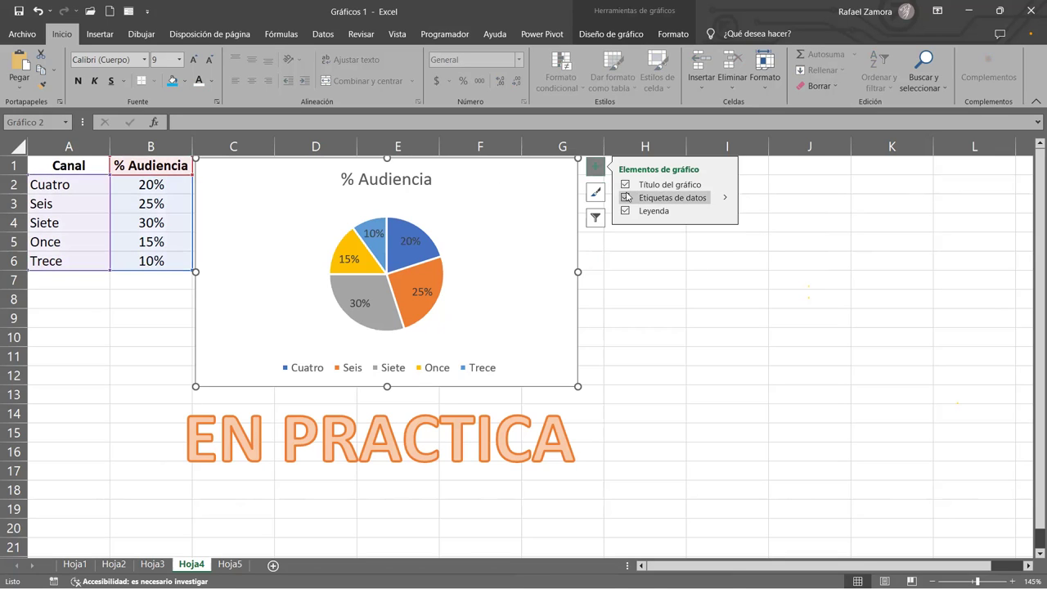
click(654, 286)
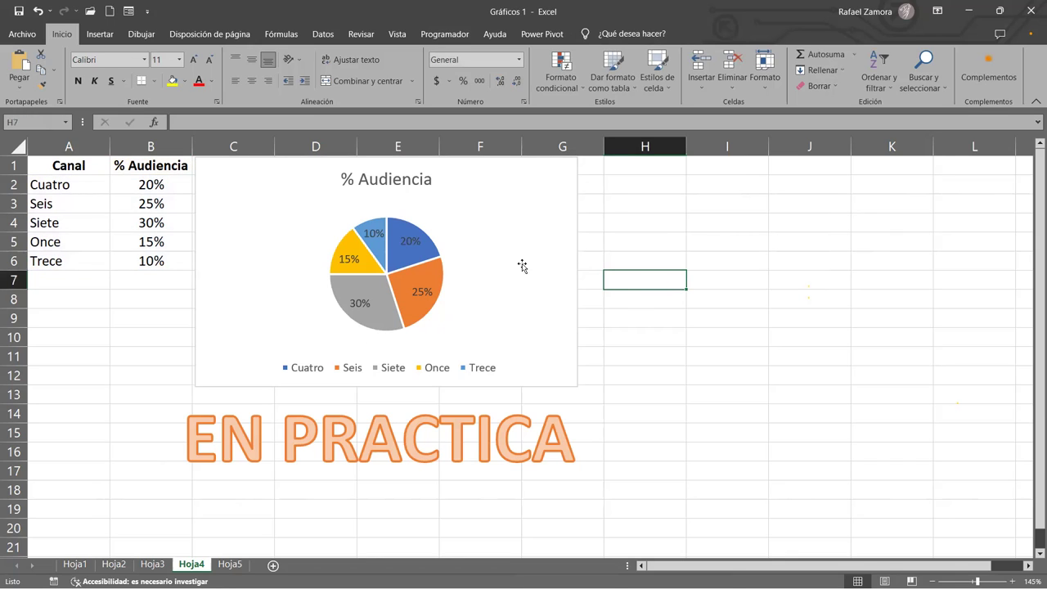
click(432, 254)
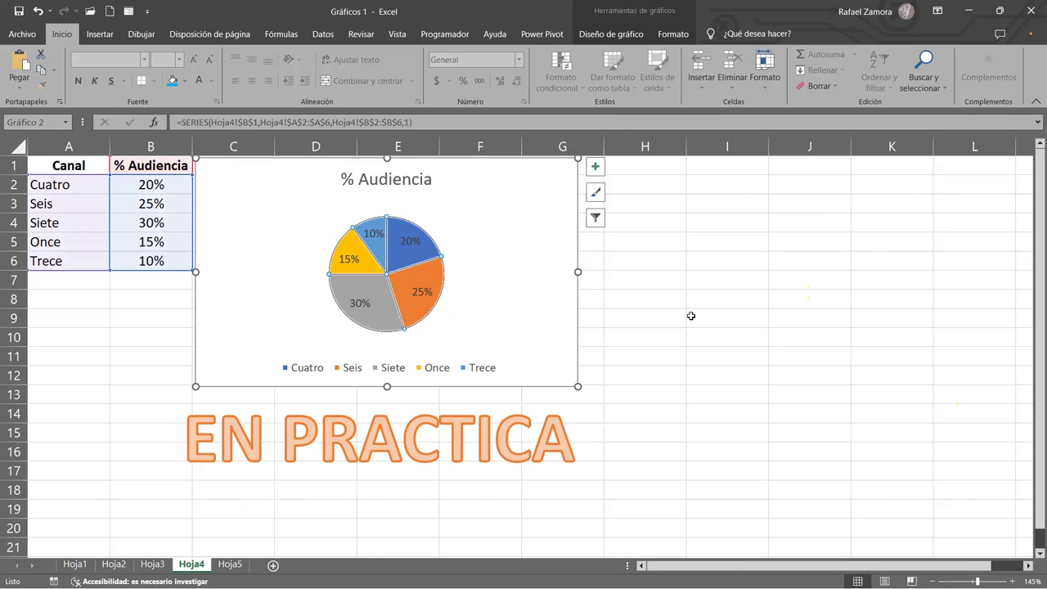
click(596, 369)
Enlarge the chart, drop the EN PRACTICA banner beneath it, and nudge the chart into place
drag(577, 386, 621, 424)
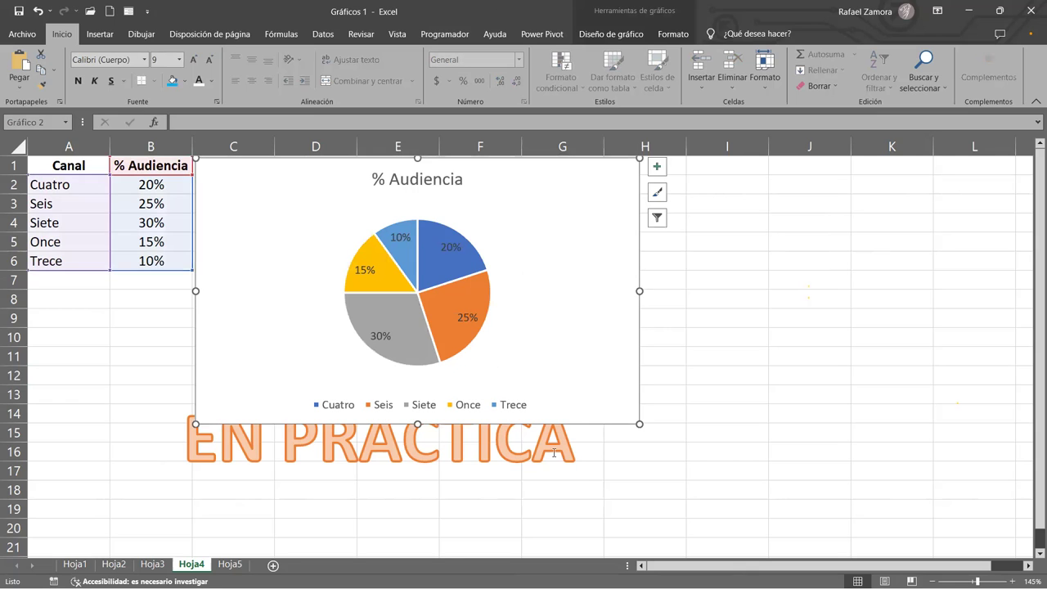
click(549, 453)
drag(582, 455, 572, 489)
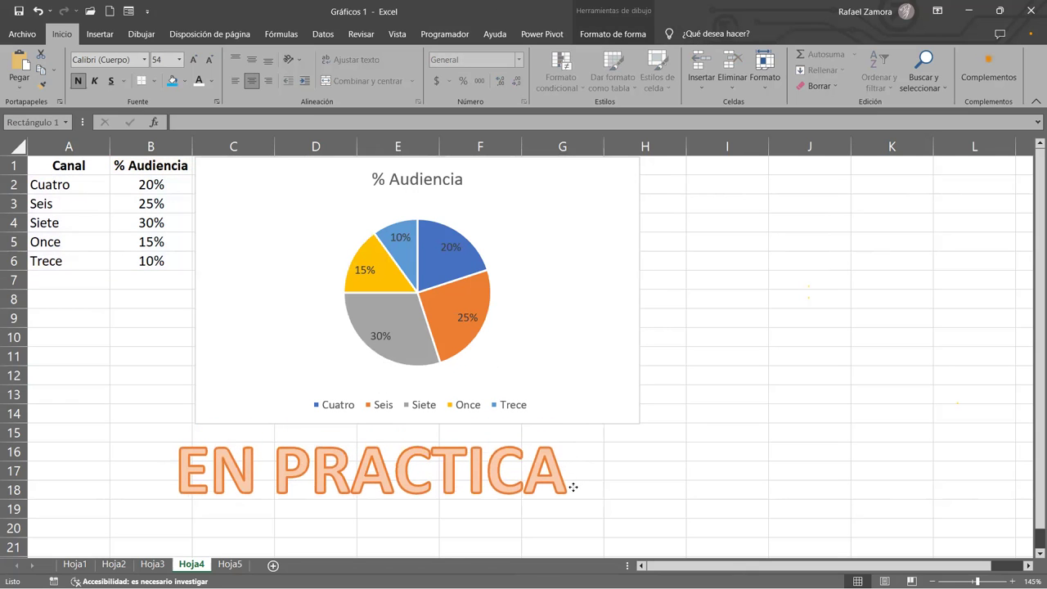
drag(639, 319, 636, 317)
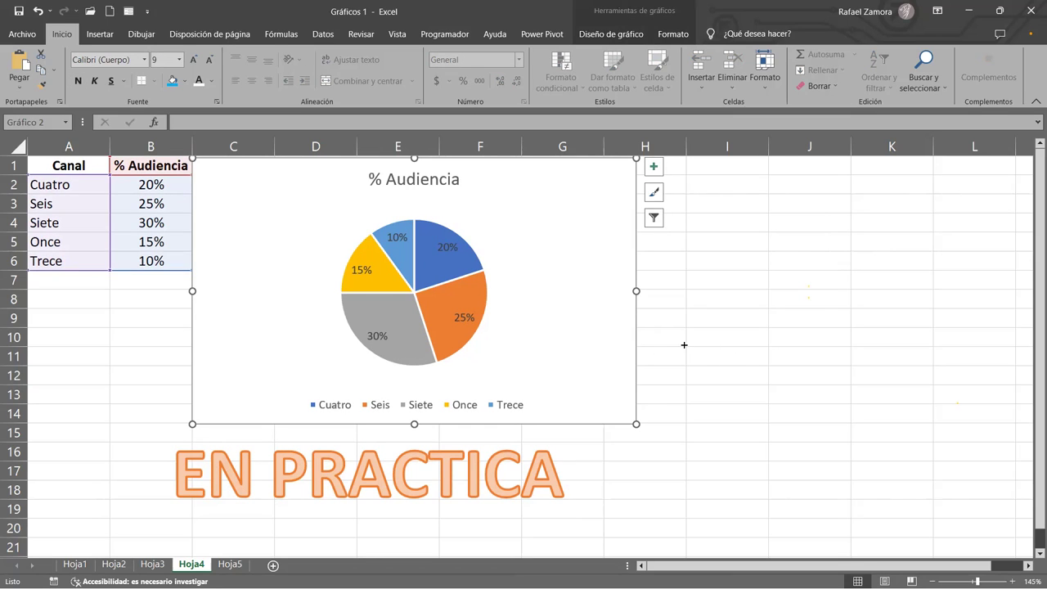
click(683, 344)
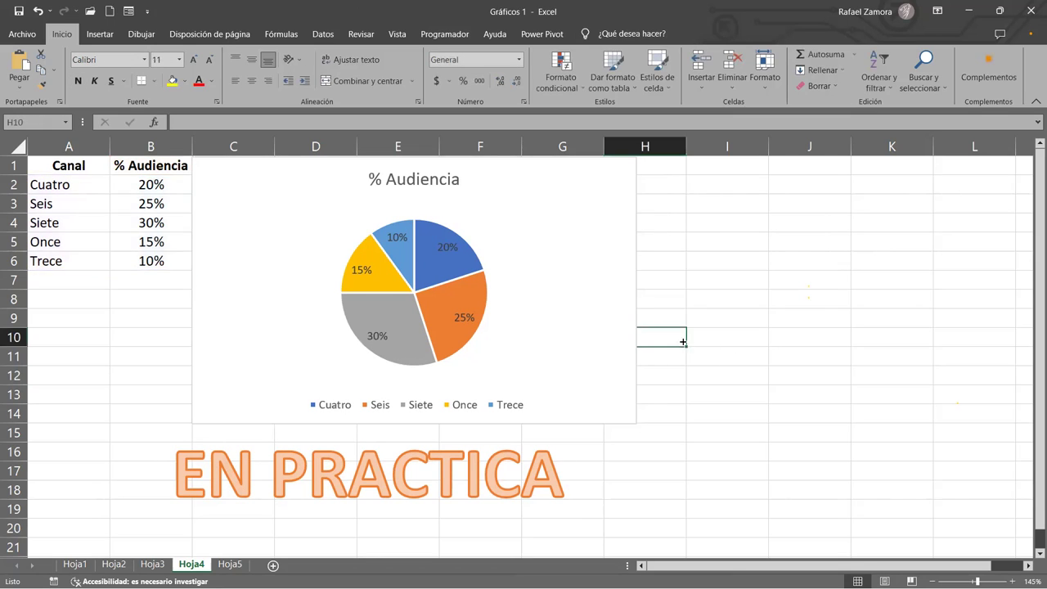
click(634, 293)
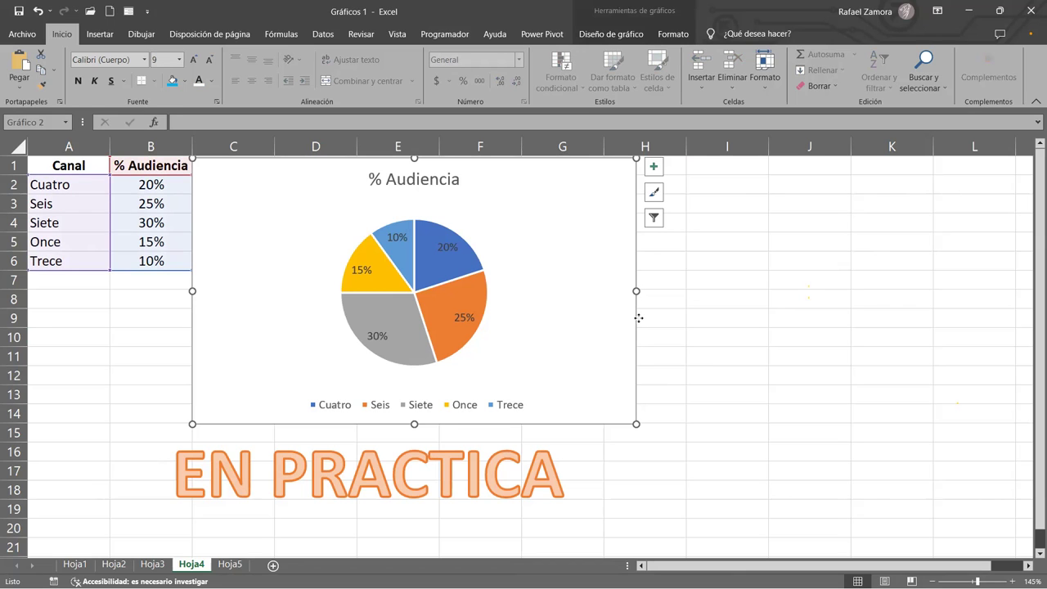
drag(639, 318, 638, 318)
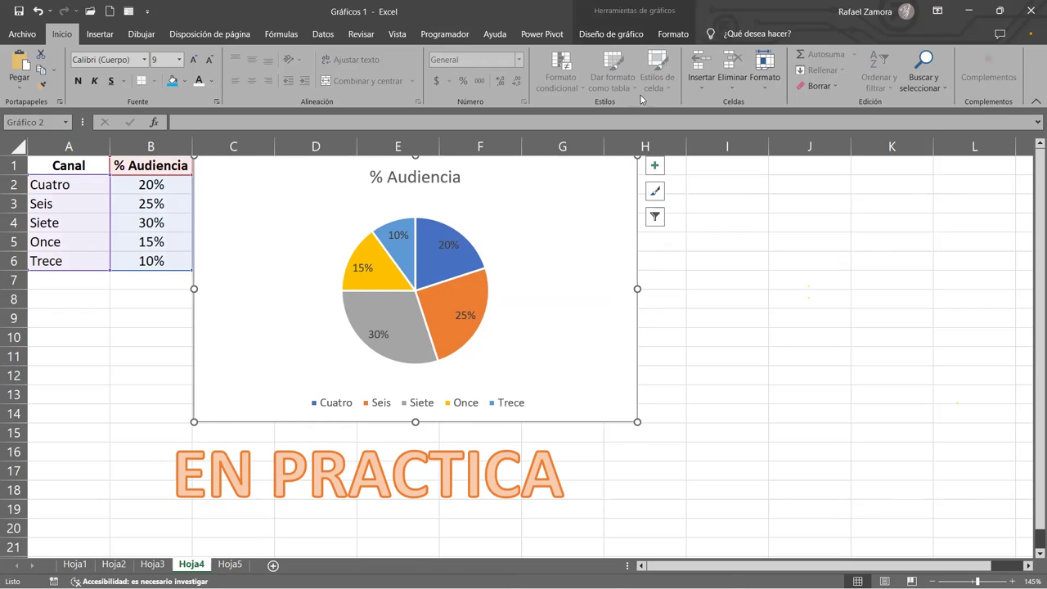
Give the 2D chart No Fill and No Outline
click(686, 36)
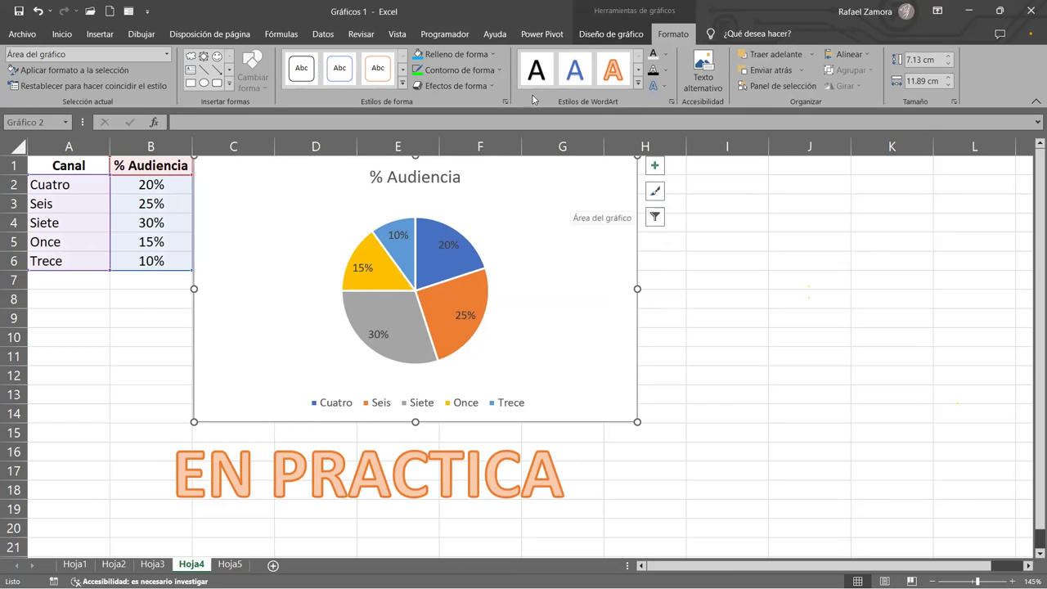
click(493, 54)
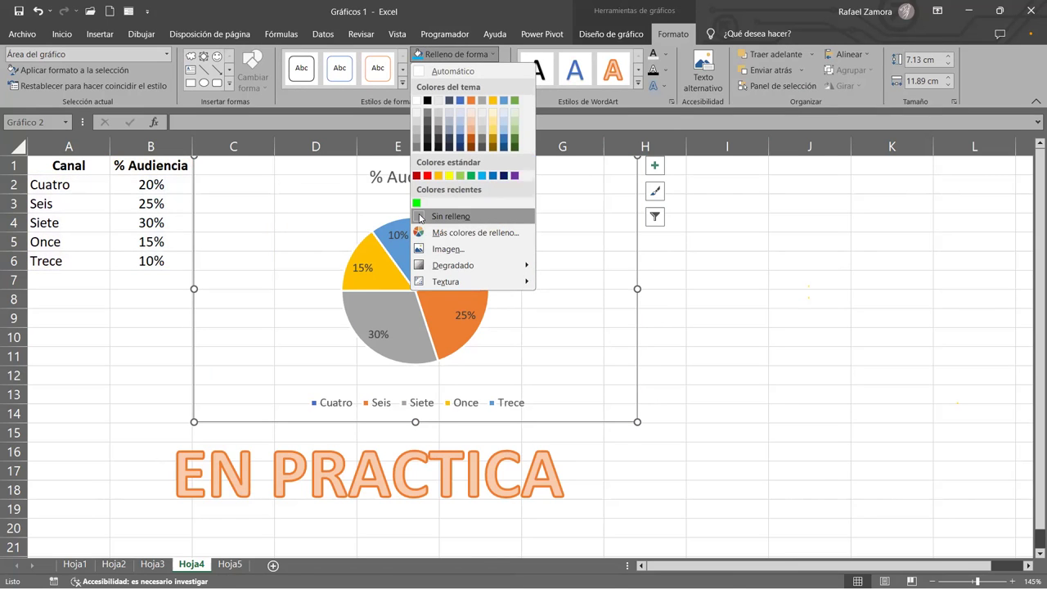
click(420, 216)
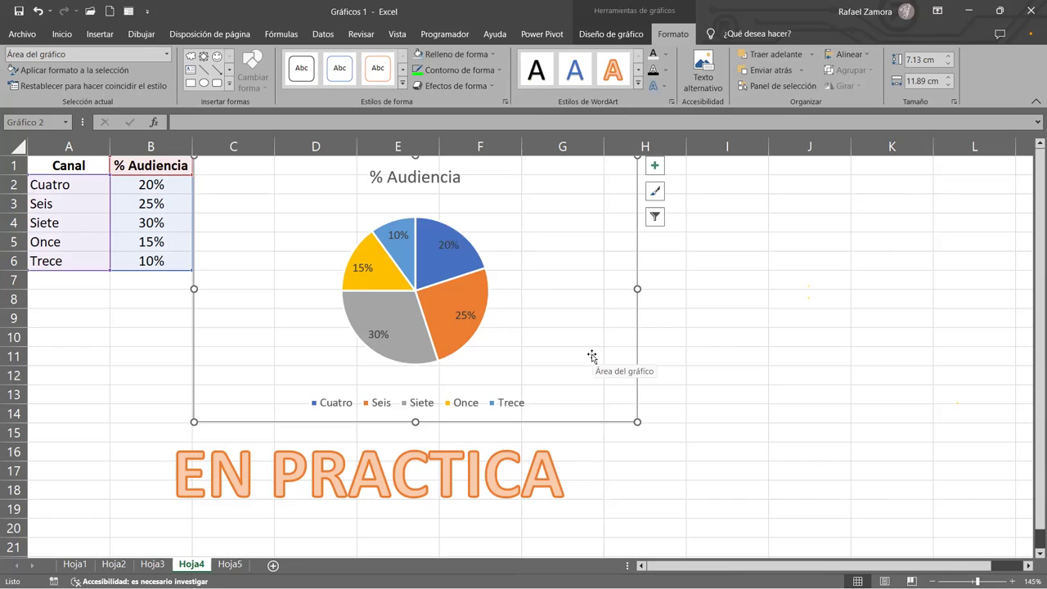
click(501, 75)
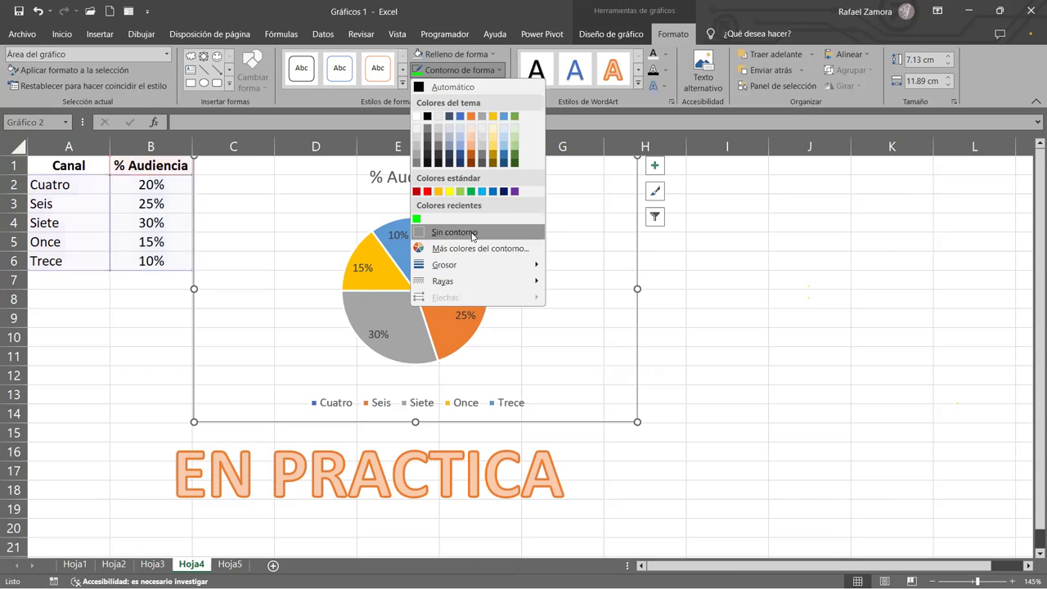
click(474, 232)
click(796, 388)
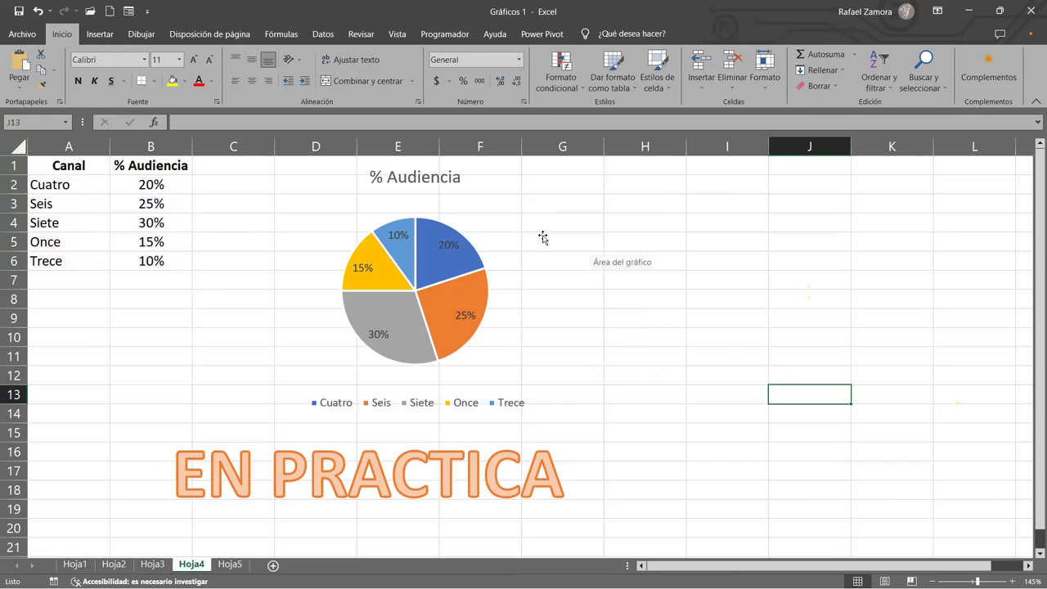
Turn off the 2D chart's legend
click(573, 248)
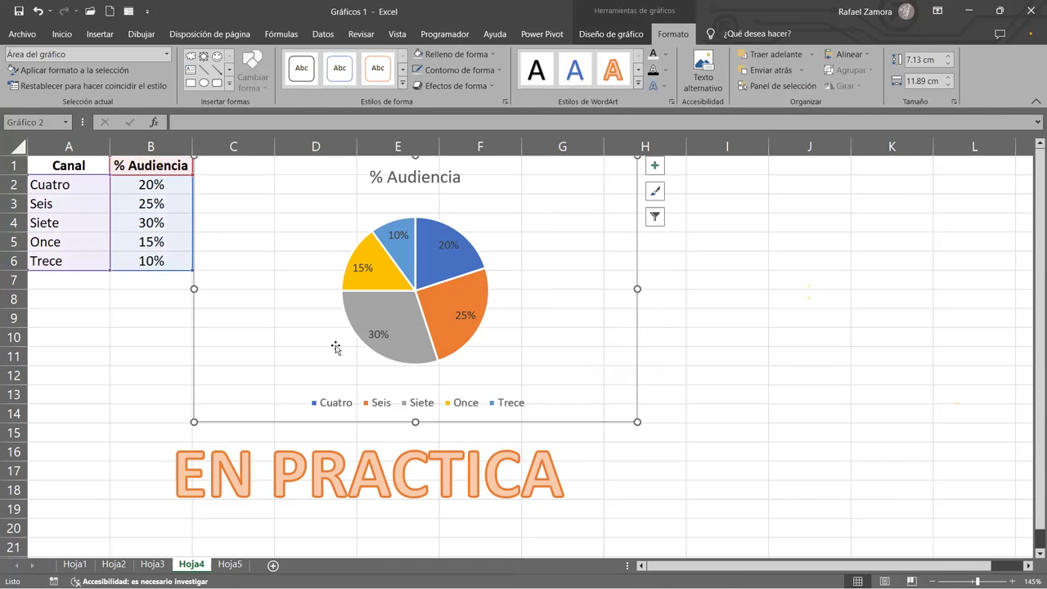
click(696, 315)
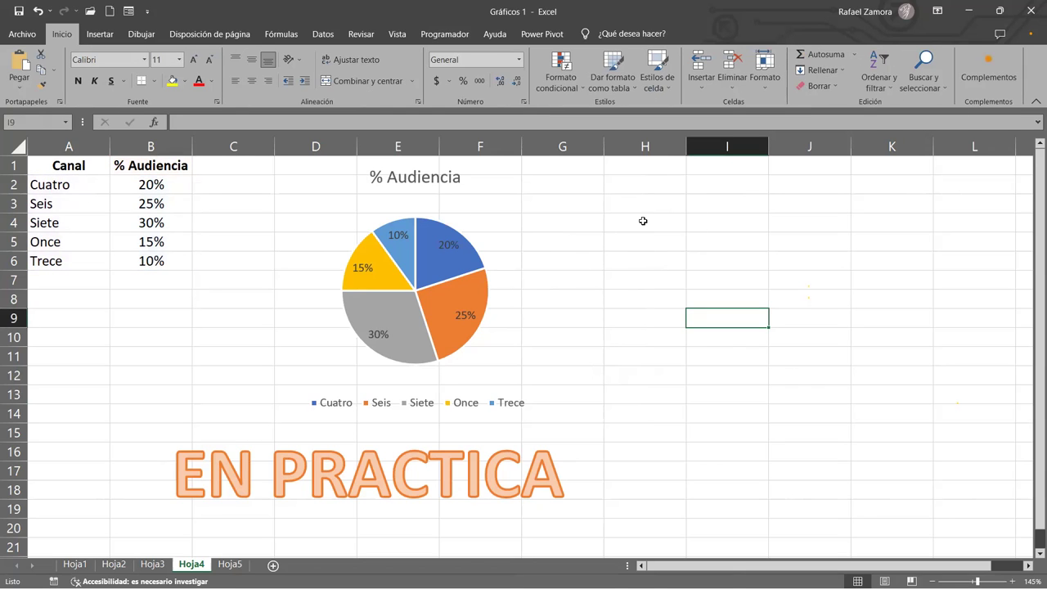
click(632, 246)
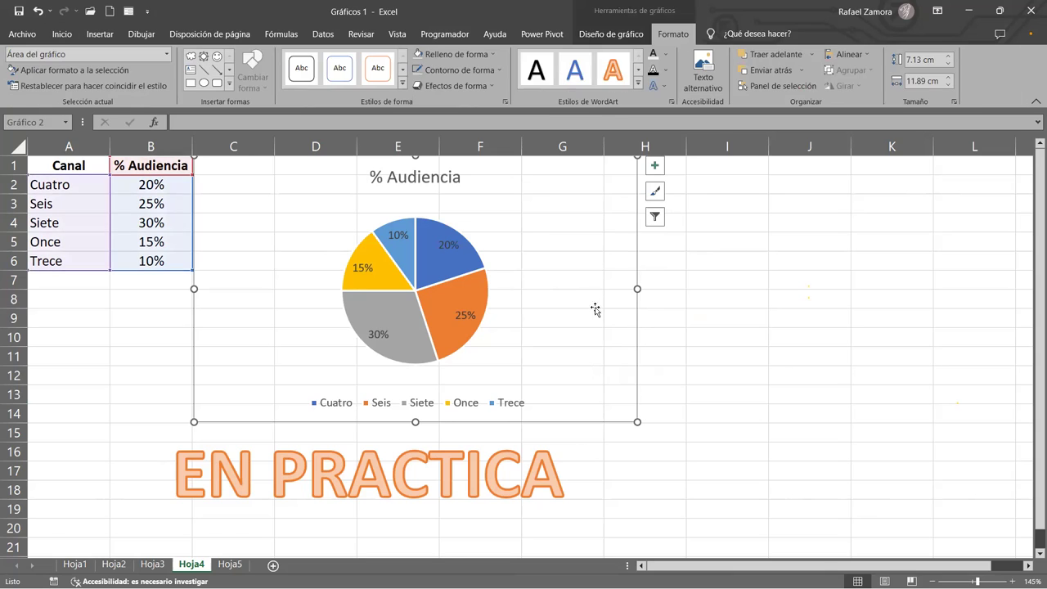
click(656, 167)
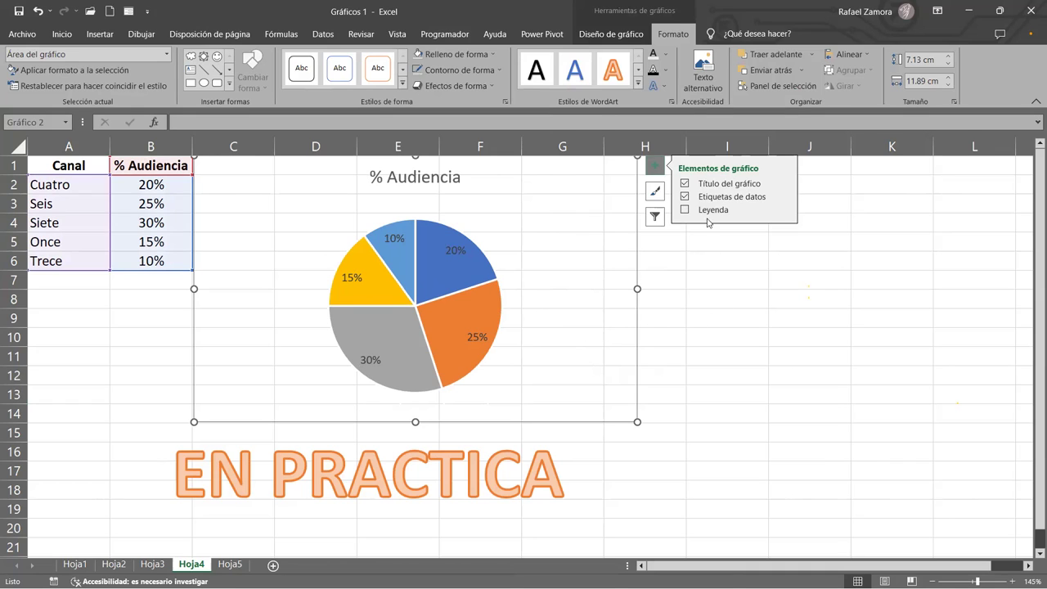
Restore the legend on the pie's left side, then reselect the data A1:B6
click(785, 213)
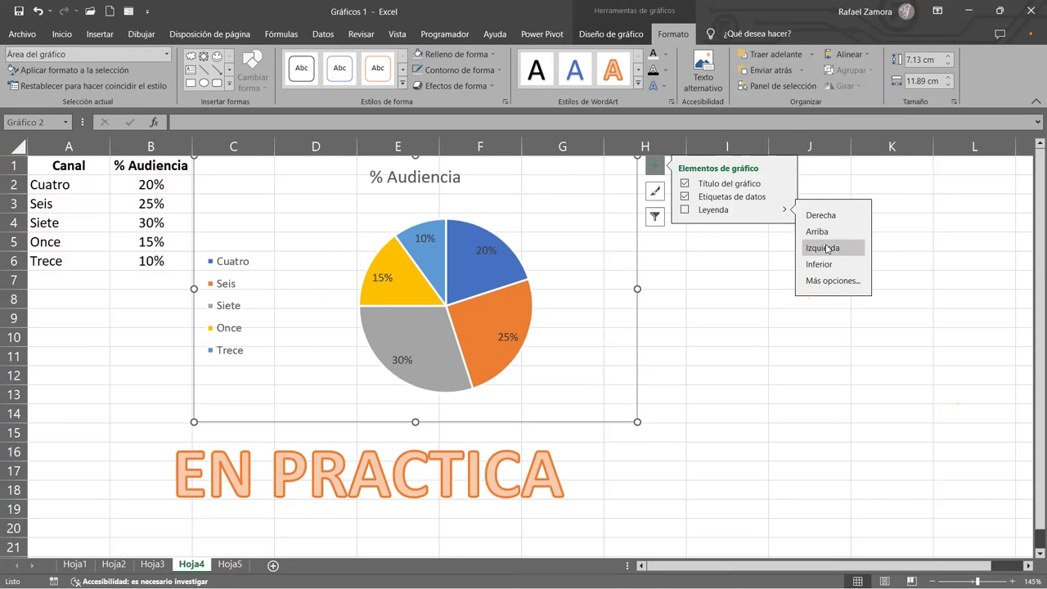
click(826, 249)
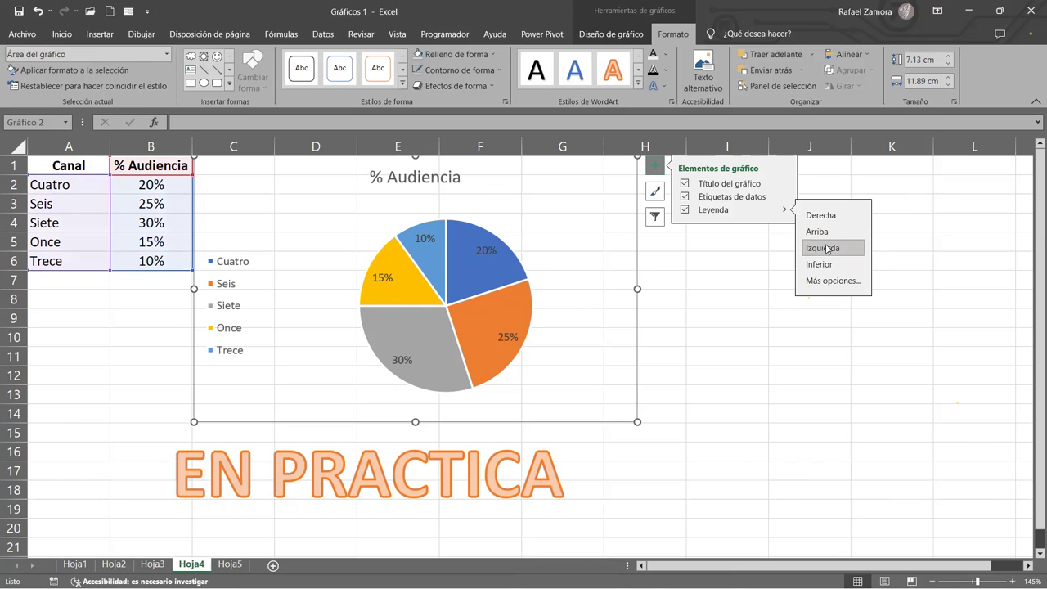
click(738, 372)
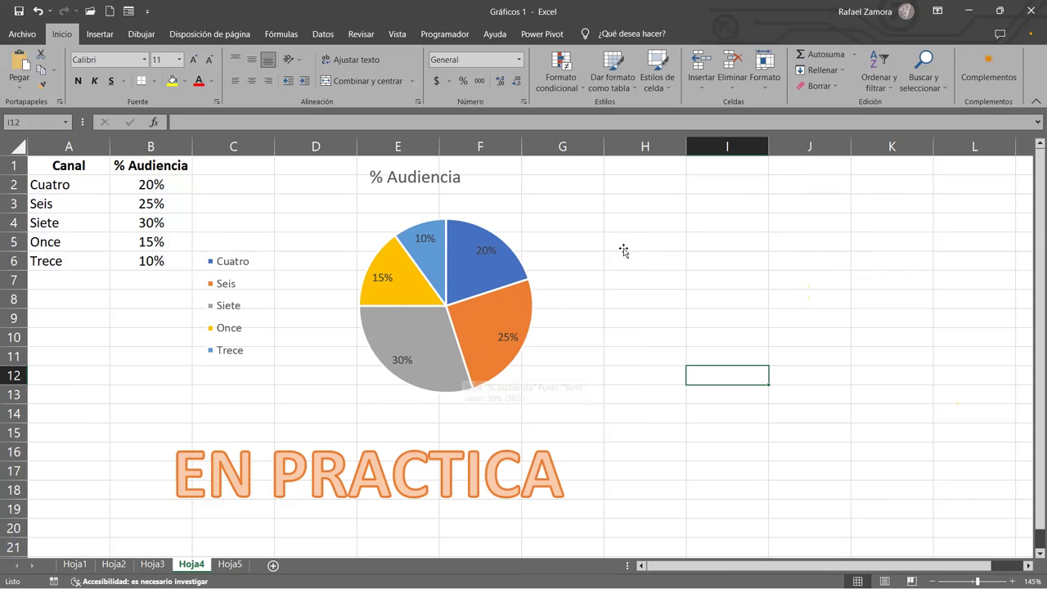
click(875, 289)
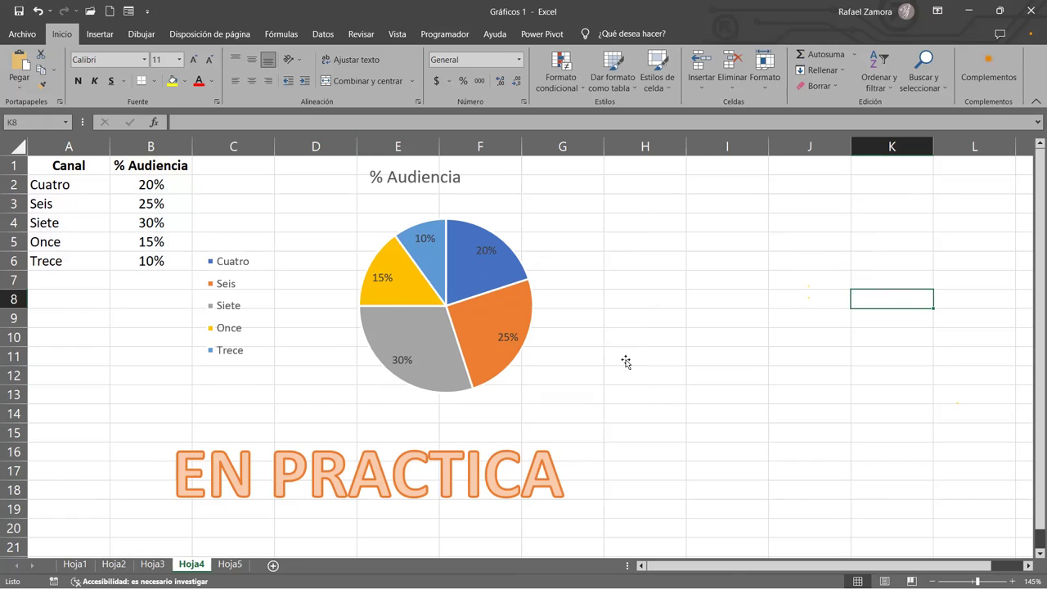
drag(43, 167, 142, 256)
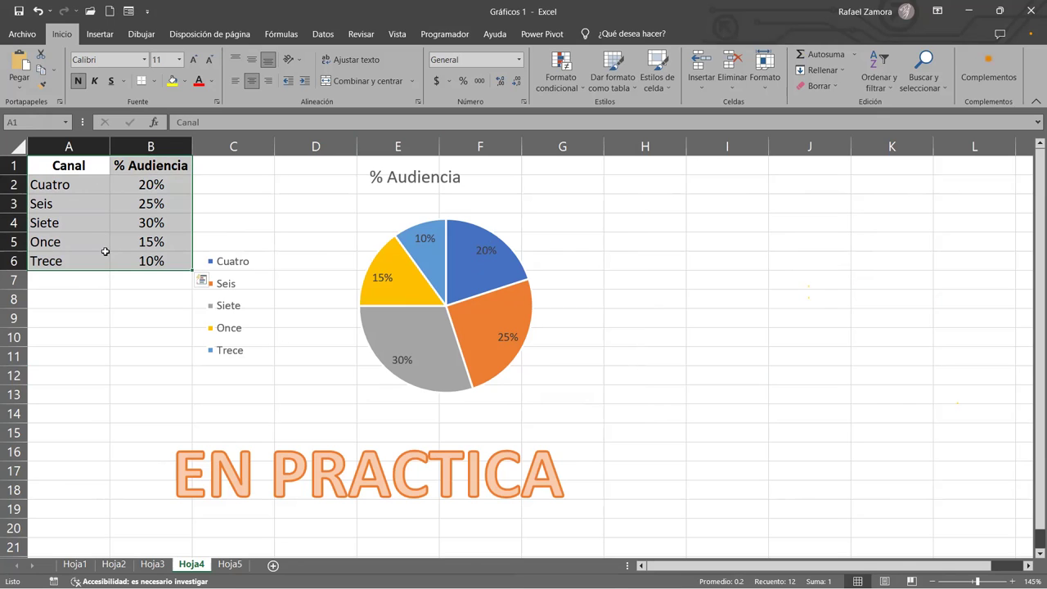
Insert a 3D pie of A1:B6, move it right of the 2D chart, and set No Fill
click(101, 33)
click(410, 87)
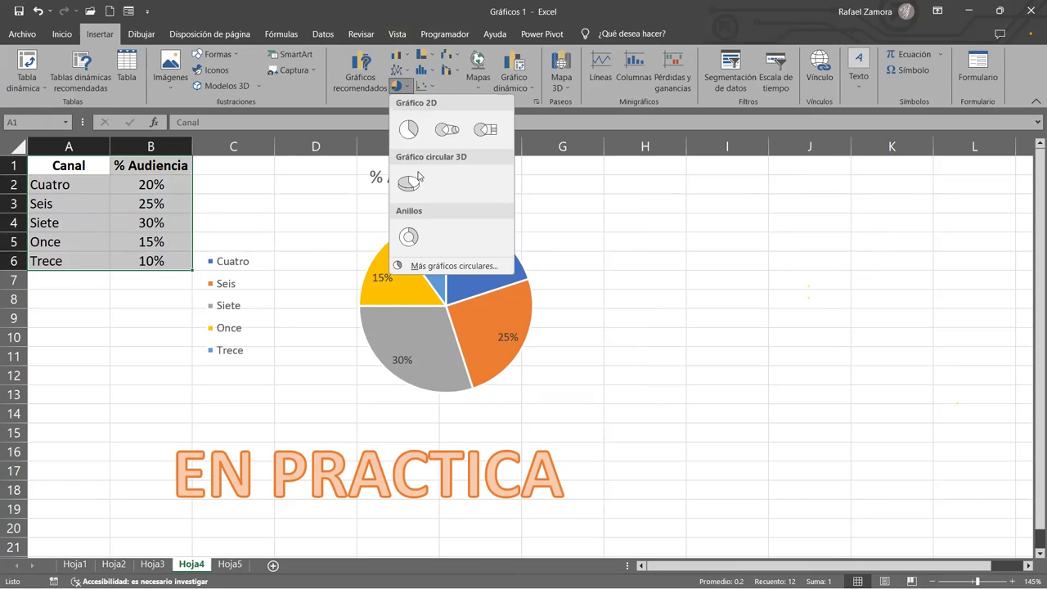
click(408, 185)
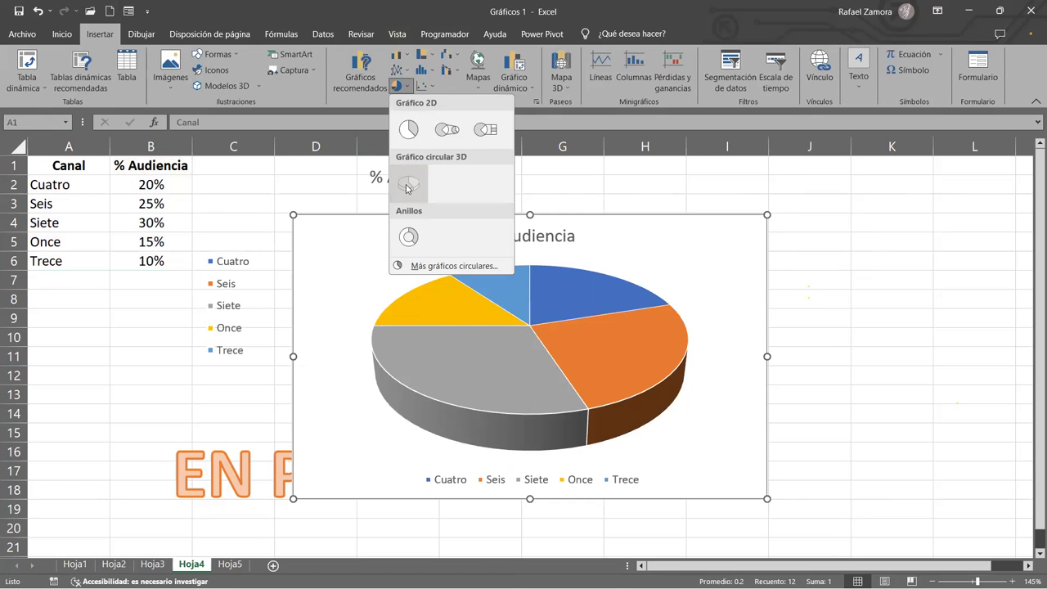
drag(438, 206, 630, 195)
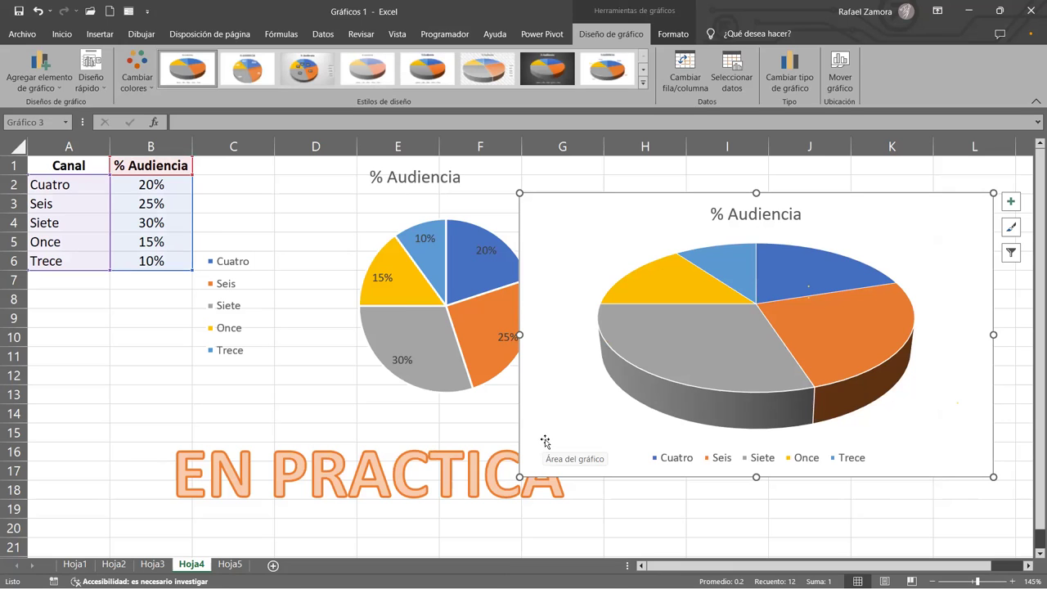
click(673, 37)
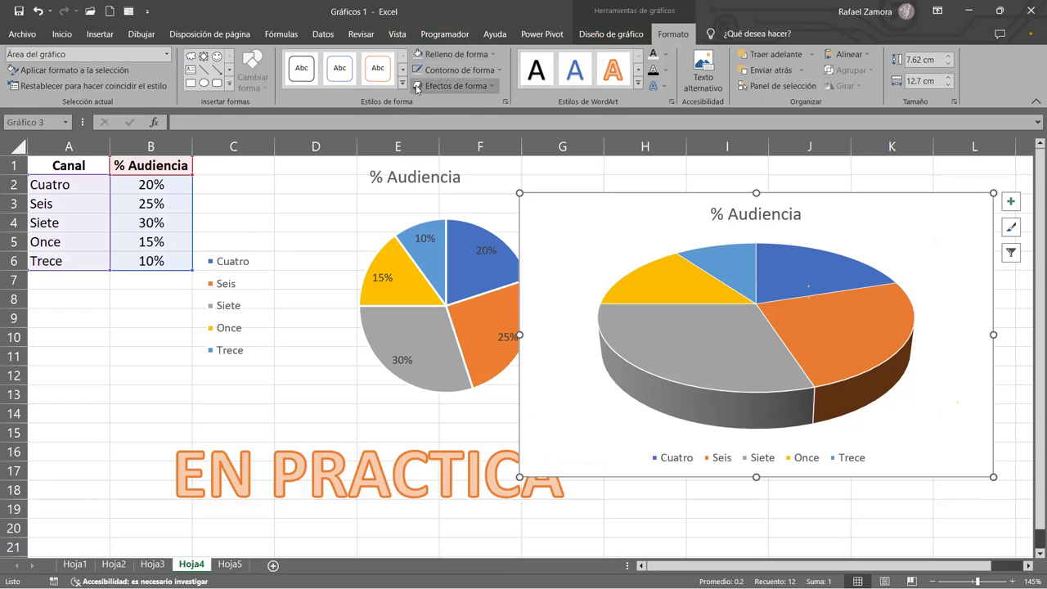
click(415, 54)
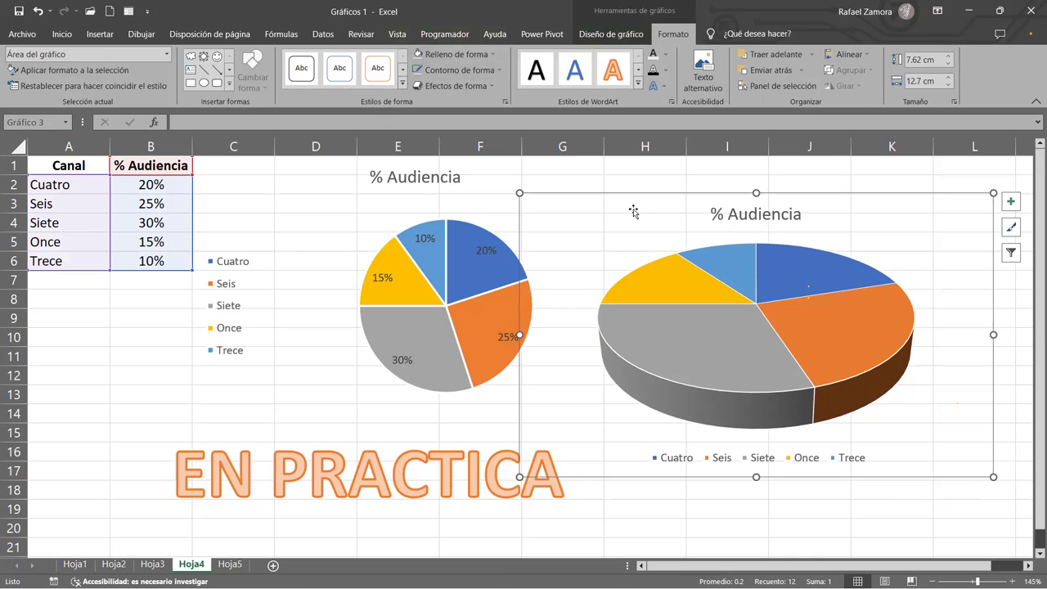
click(452, 429)
Move the 3D pie chart up level with the 2D chart
click(778, 524)
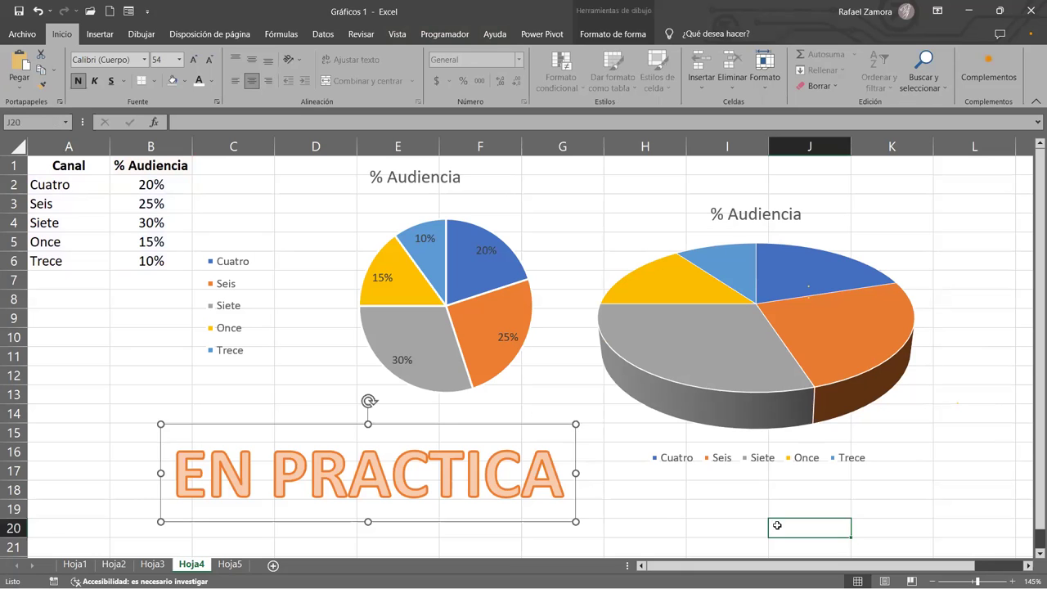
drag(922, 472, 937, 437)
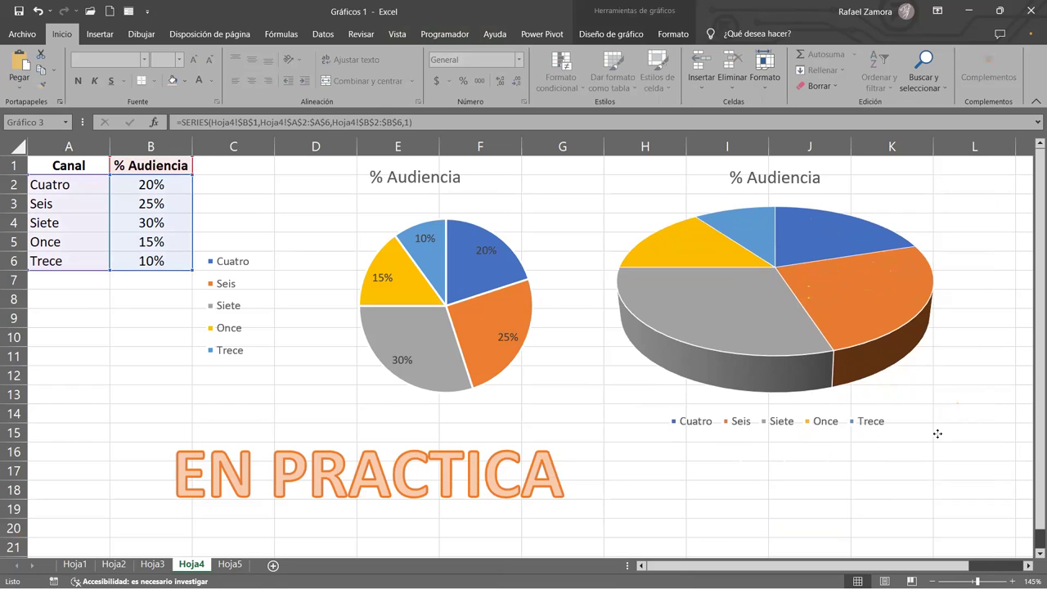
drag(938, 438, 938, 439)
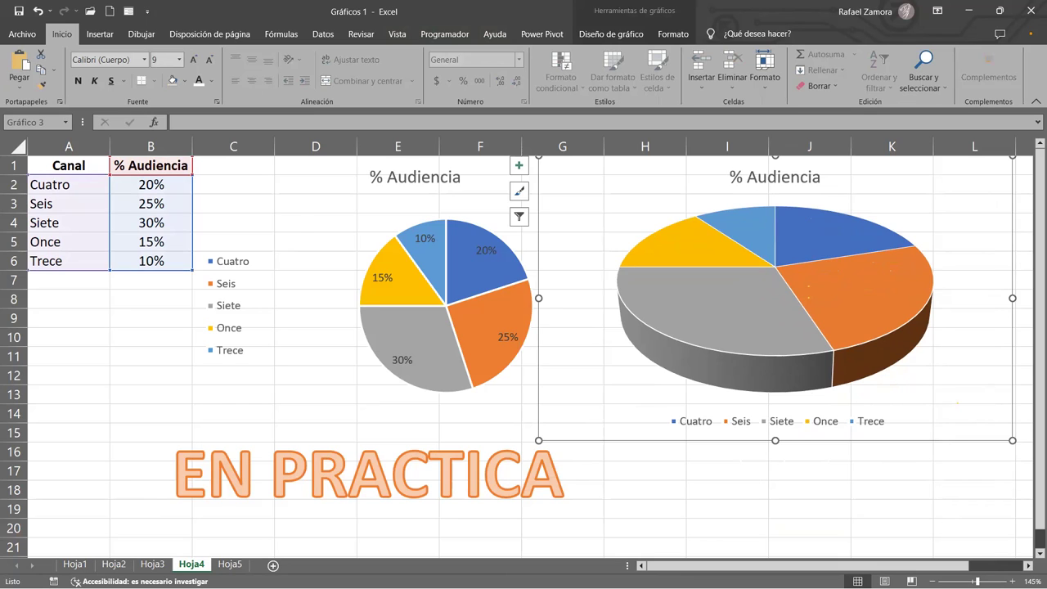
drag(925, 565, 953, 565)
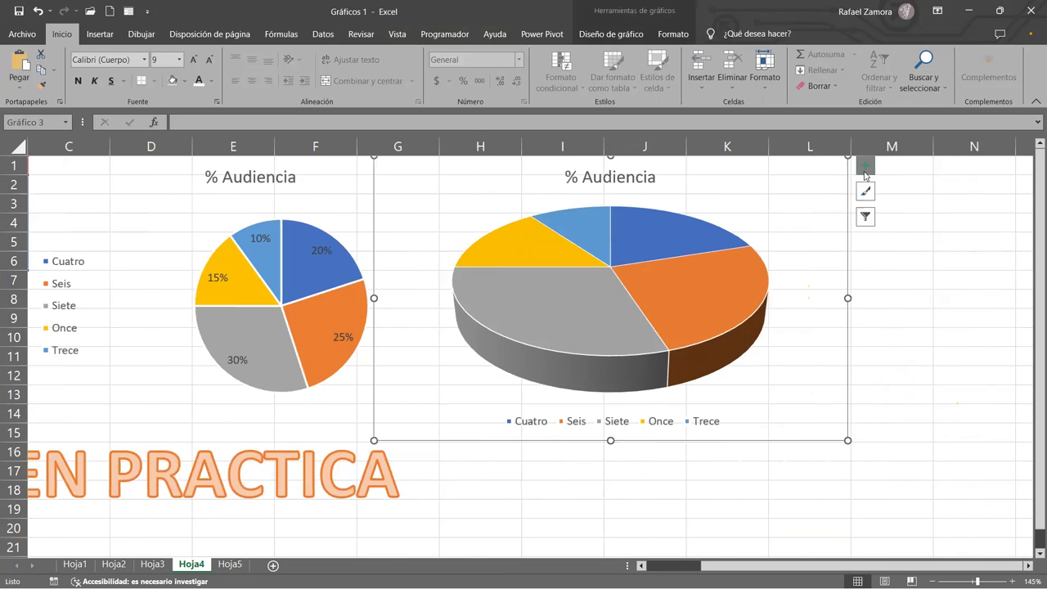
Place the 3D chart's legend on the left and shift the chart further right
click(864, 166)
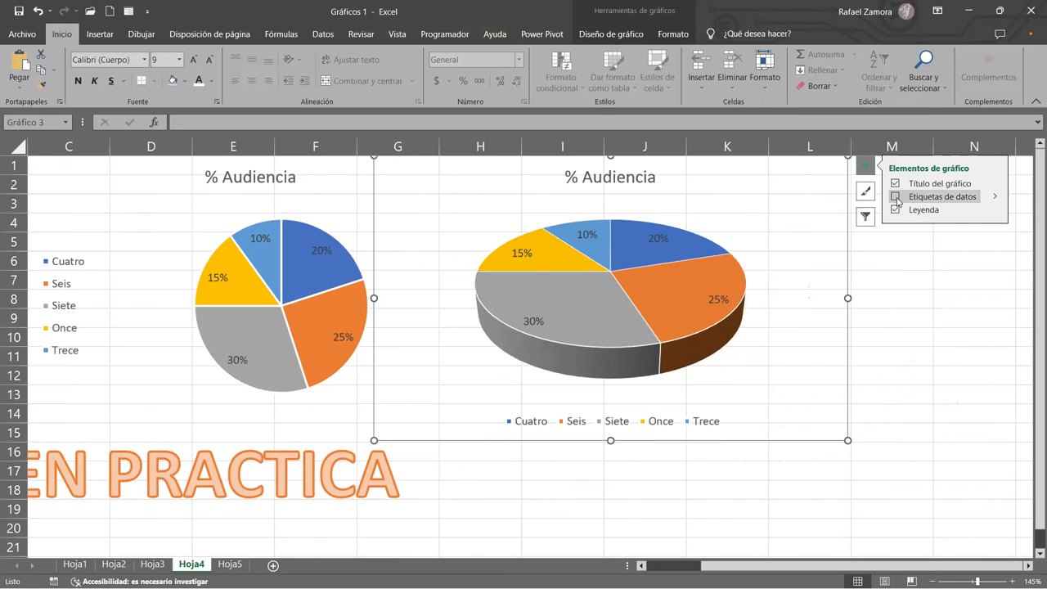
click(997, 210)
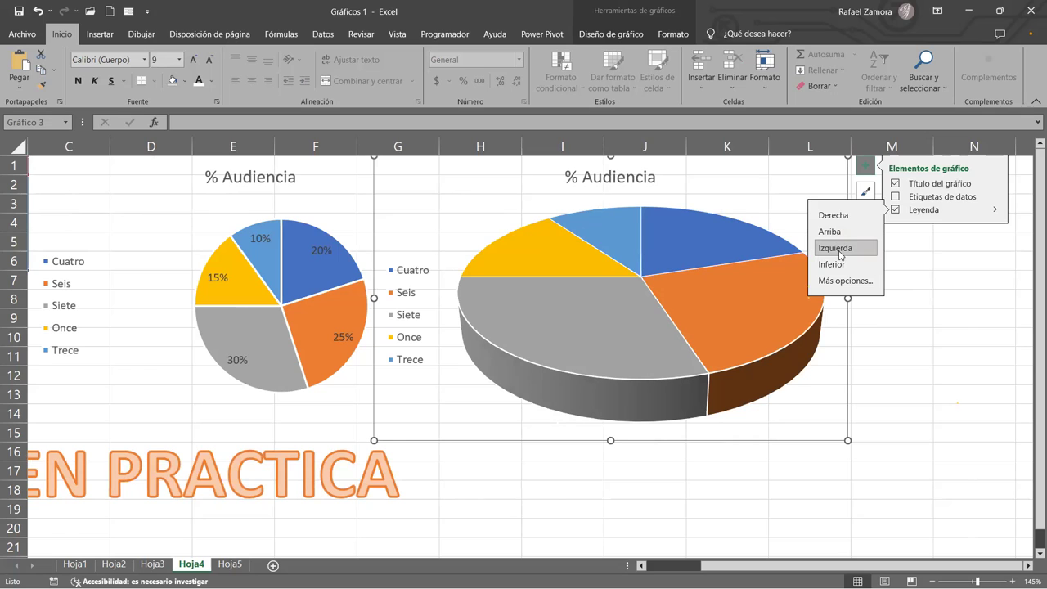
click(840, 253)
click(858, 338)
click(848, 352)
drag(850, 352, 903, 368)
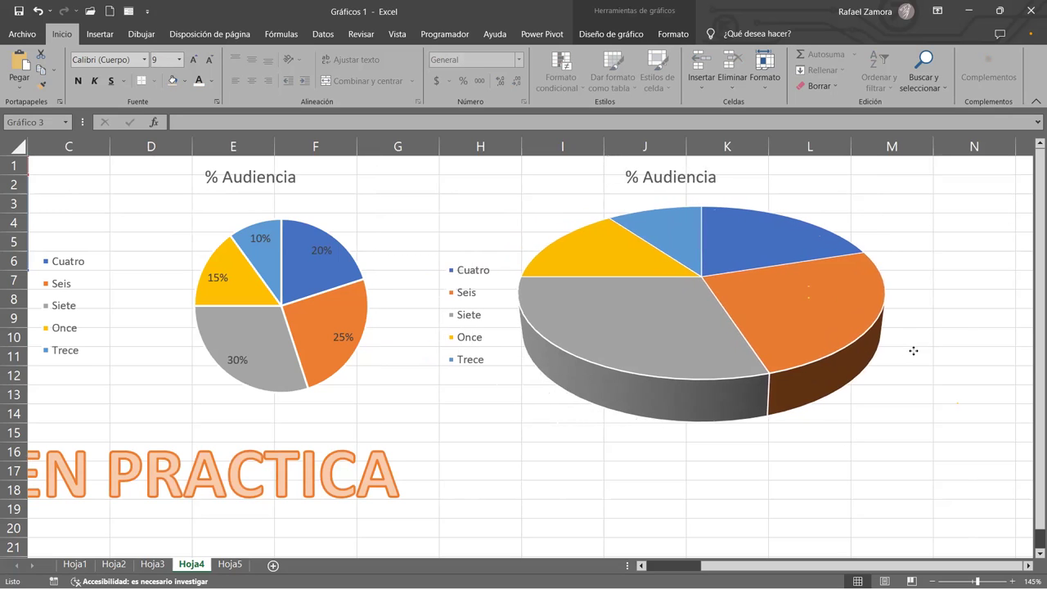
click(878, 494)
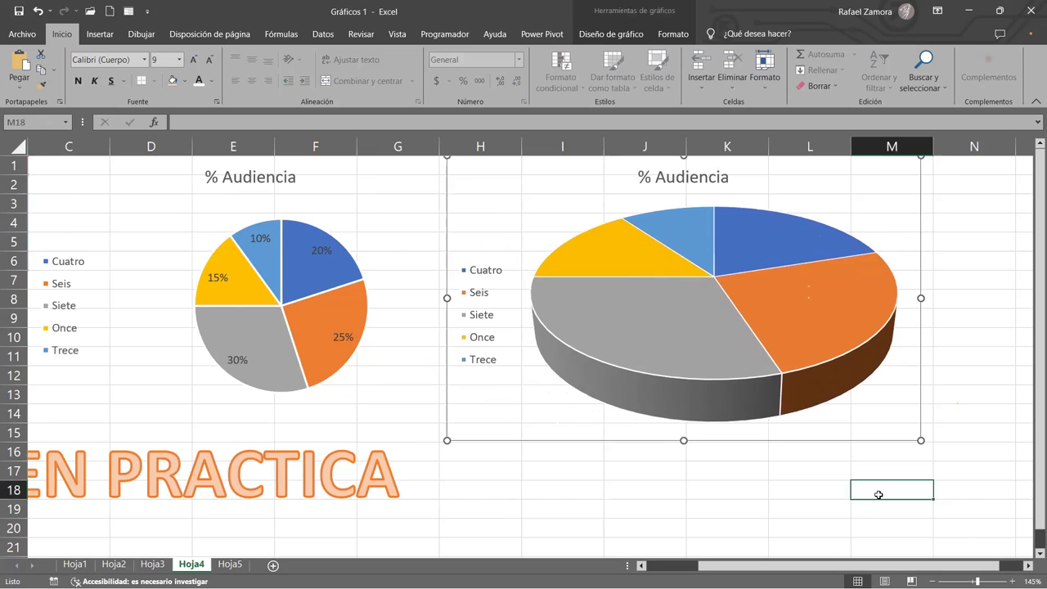
Add Data Callout labels showing each channel's name and percentage to the 3D % Audiencia pie
click(861, 294)
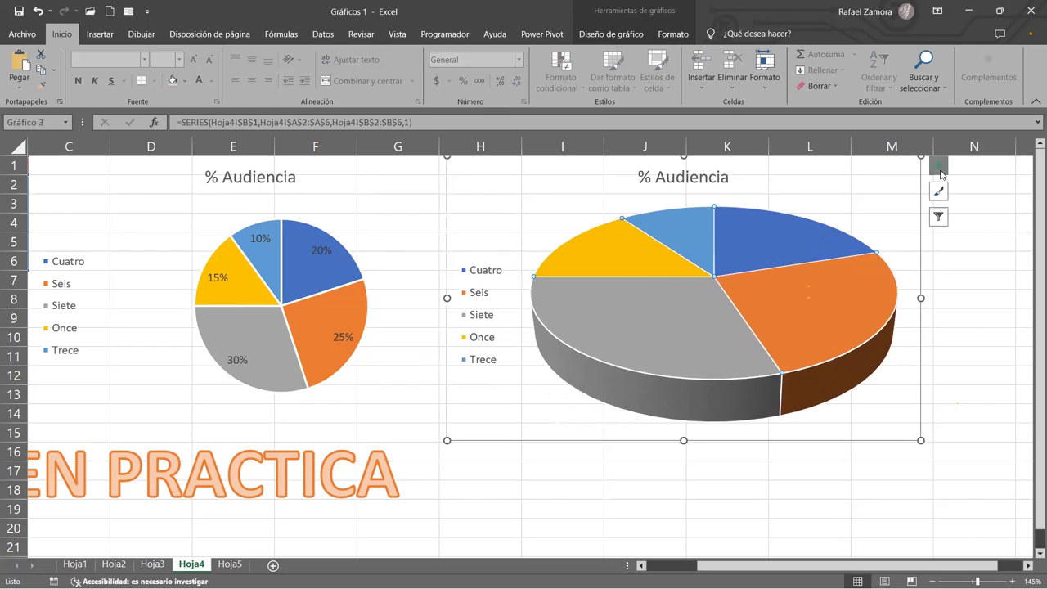
click(939, 168)
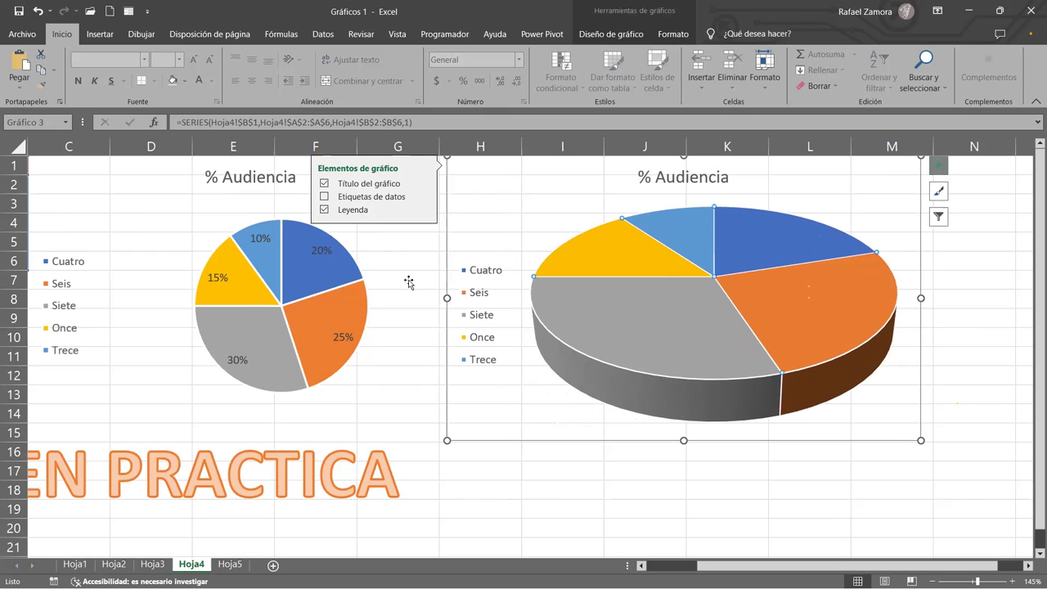
click(323, 196)
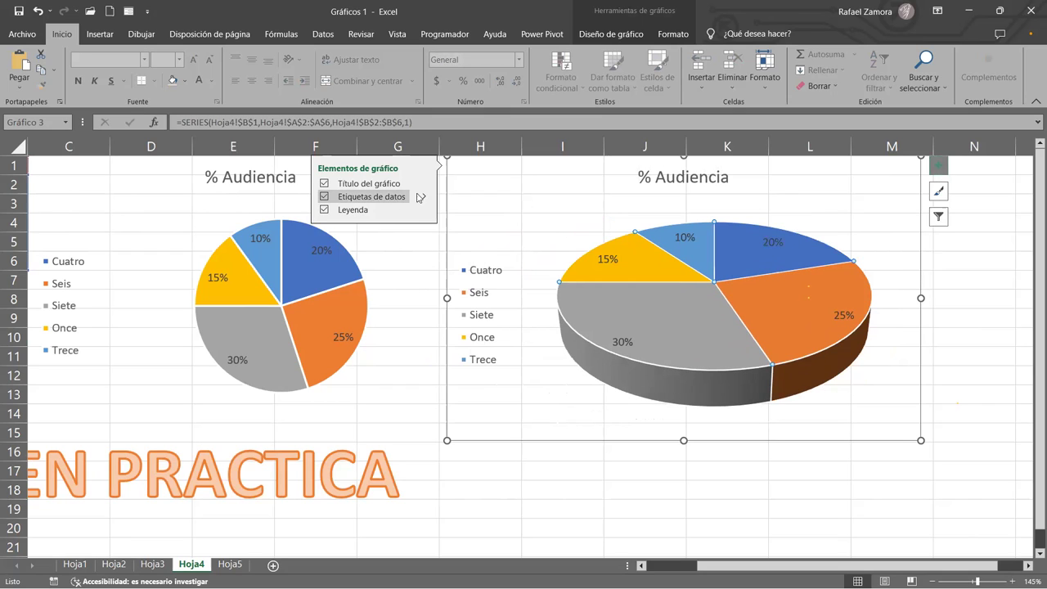
click(423, 196)
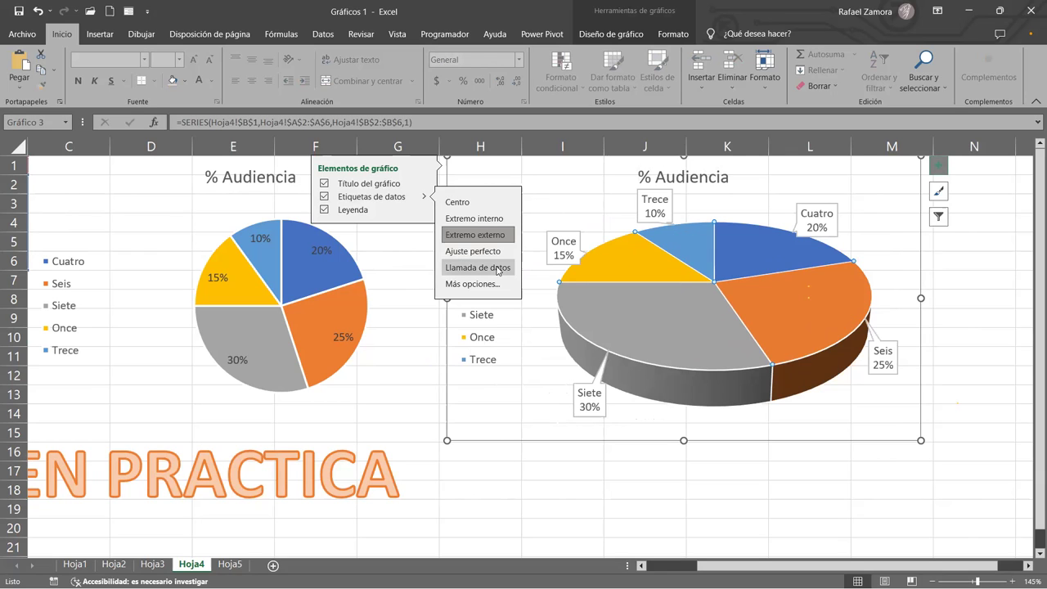
click(498, 268)
click(1009, 284)
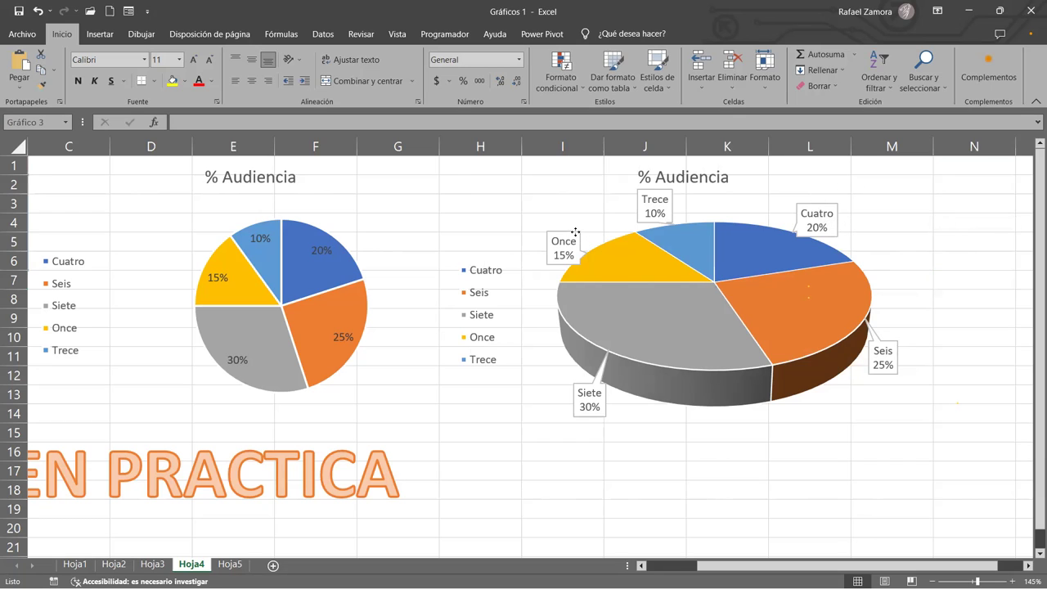
Drag the Once 15%, Cuatro 20% and Trece 10% callouts outward from their slices
click(746, 219)
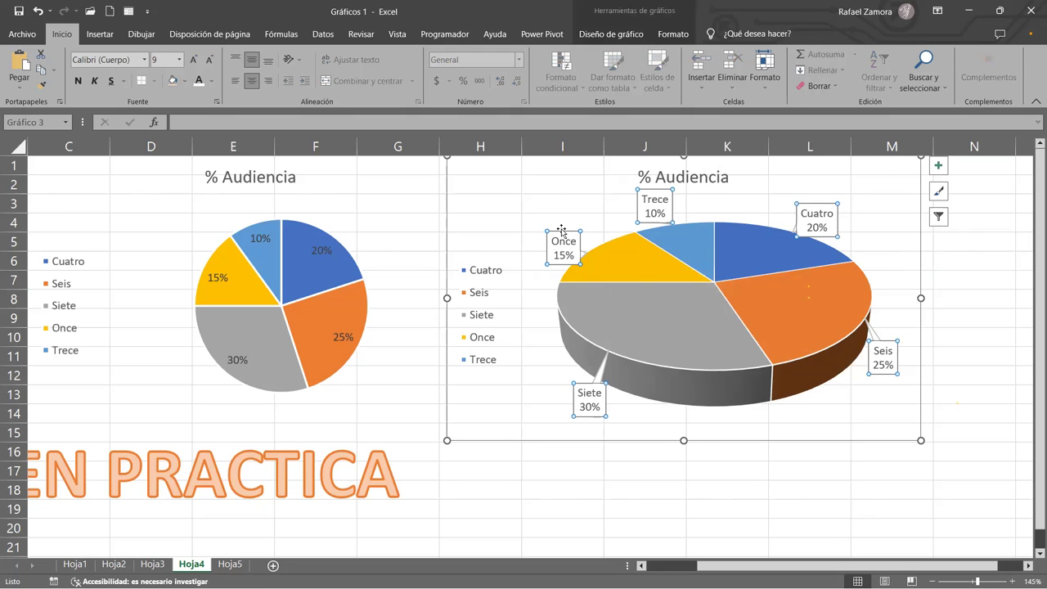
drag(562, 232, 553, 217)
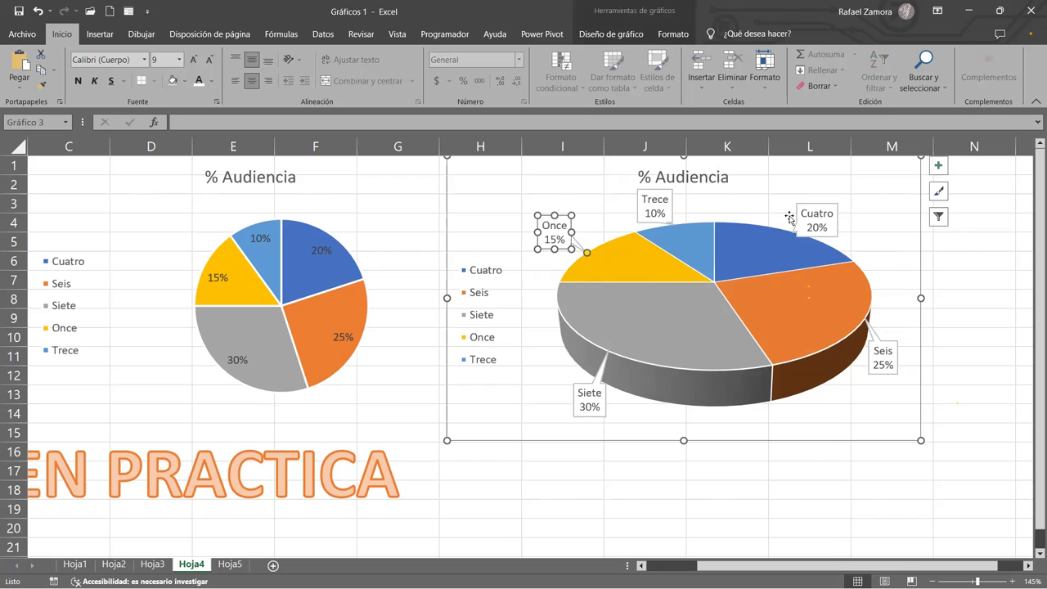
click(829, 202)
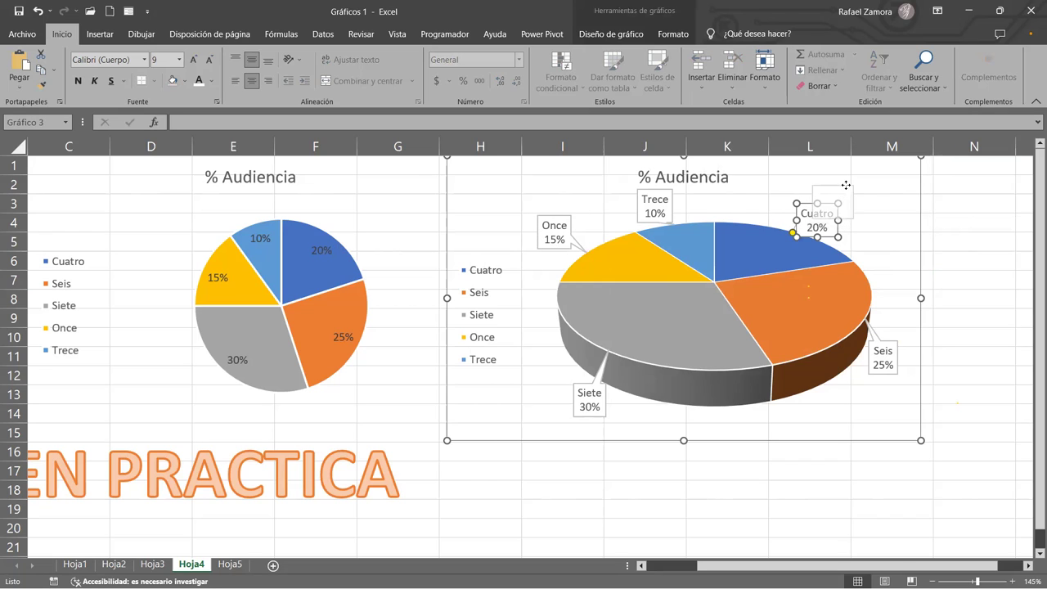
drag(838, 214, 854, 197)
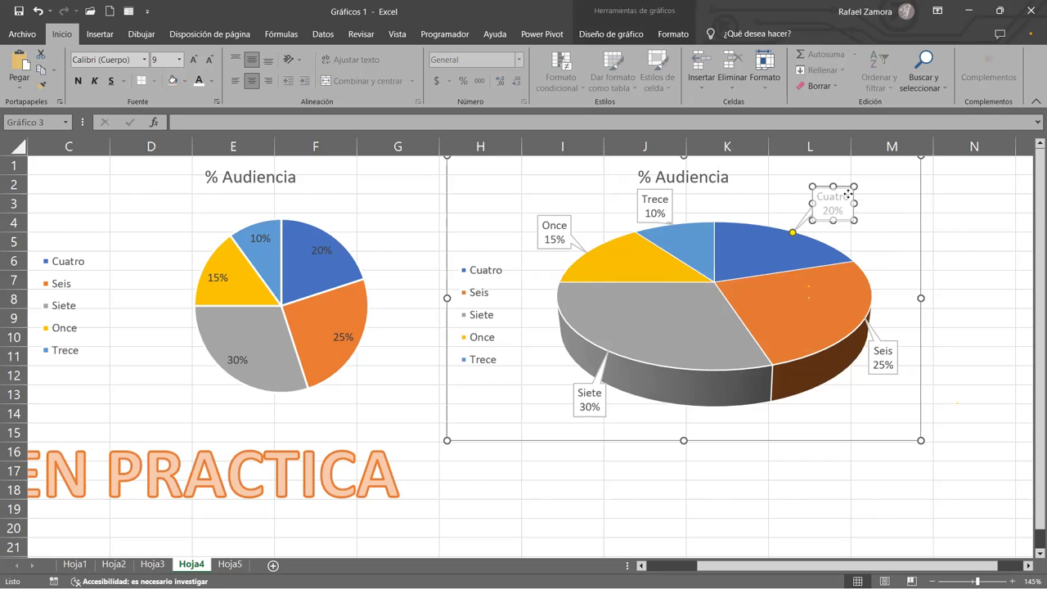
click(658, 199)
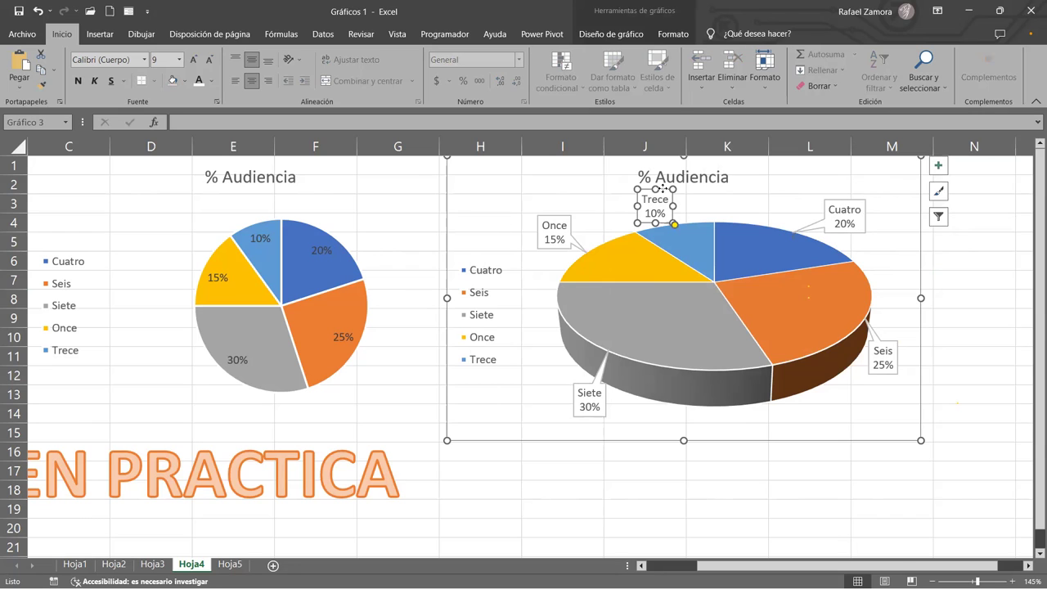
drag(663, 188, 629, 200)
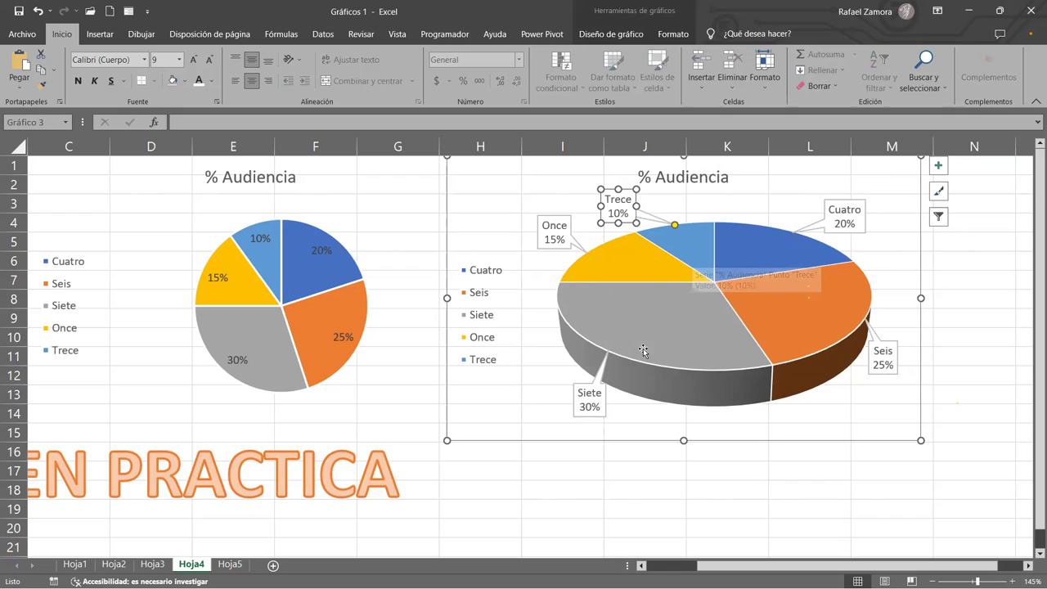
Move the Siete 30% callout left and the Seis 25% callout lower, outside its slice
click(607, 394)
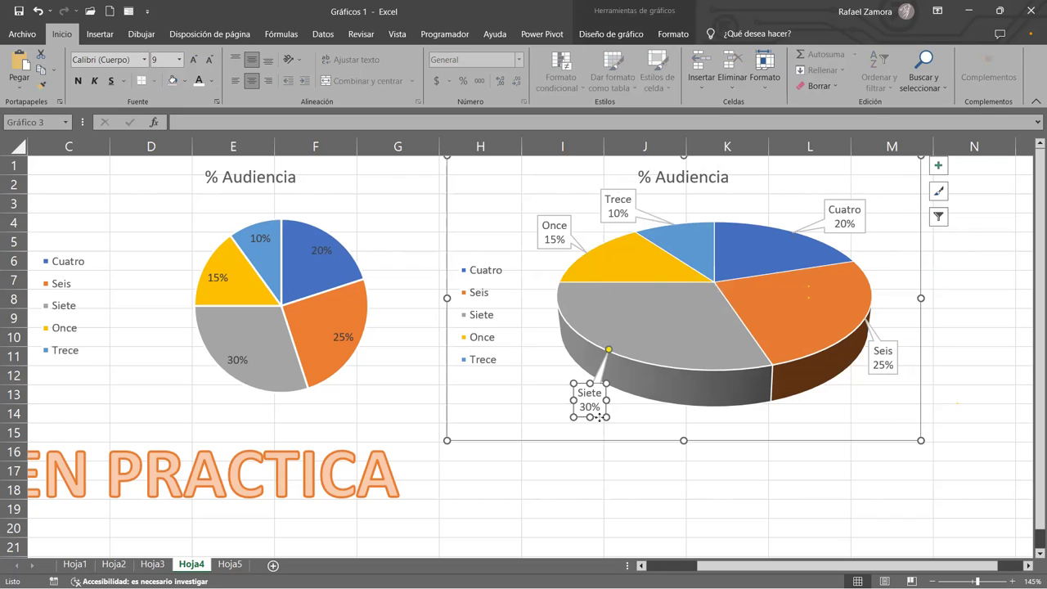
drag(597, 417, 582, 418)
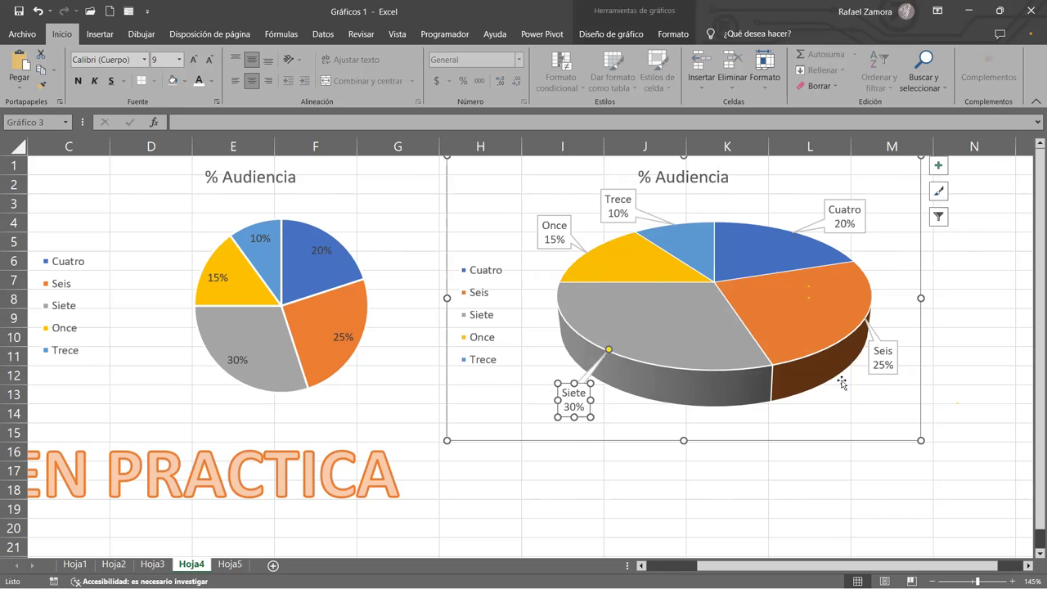
click(883, 354)
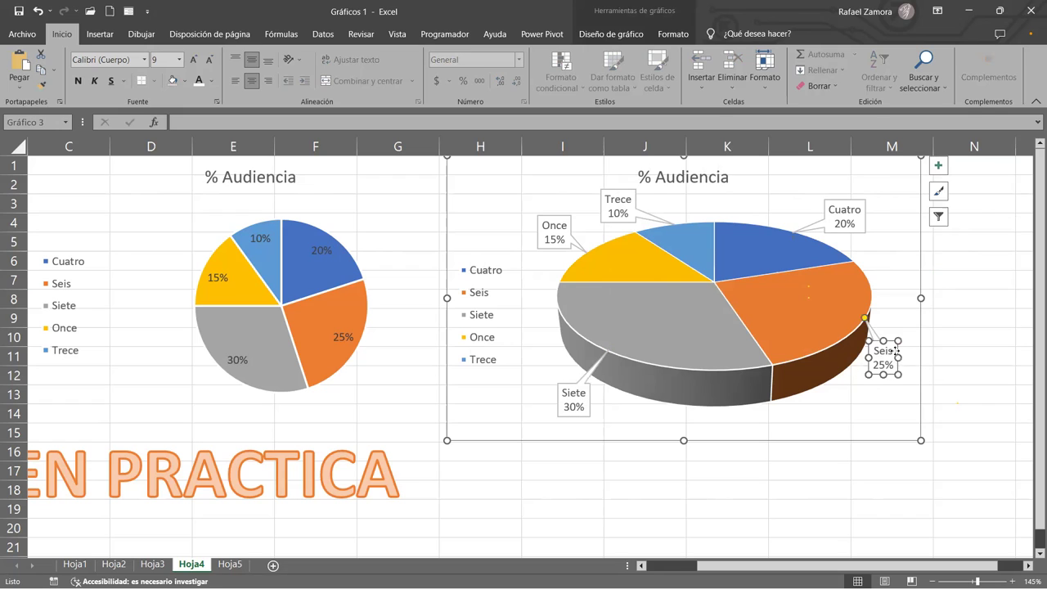
drag(898, 351, 903, 379)
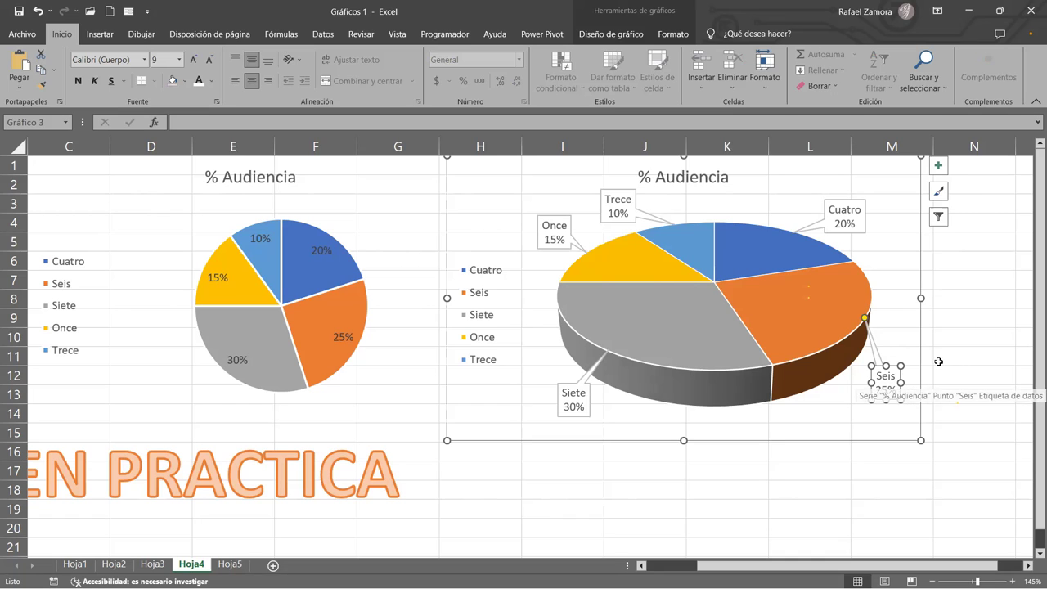
click(938, 361)
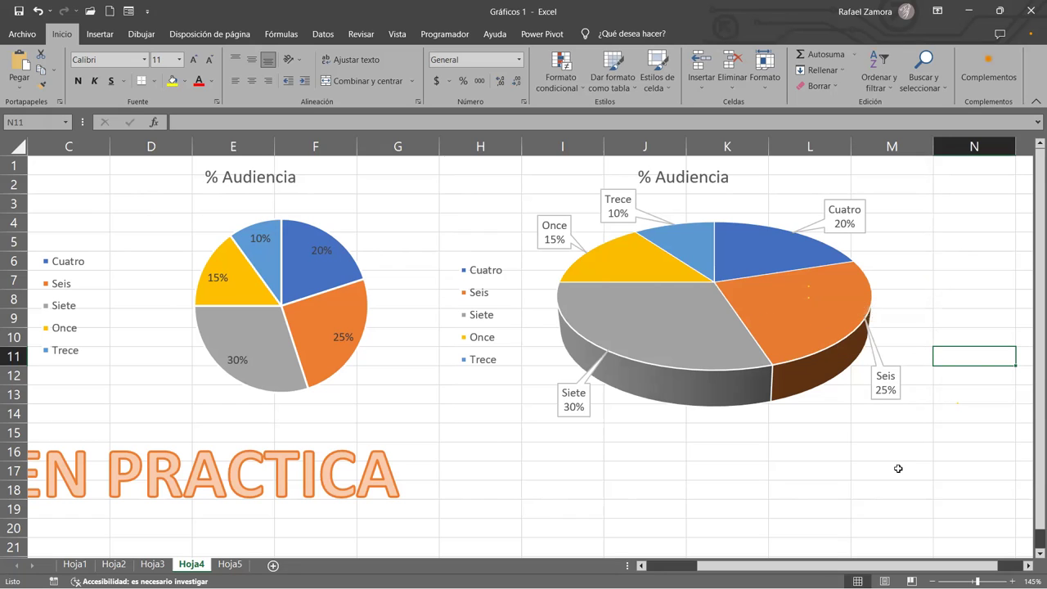
click(693, 332)
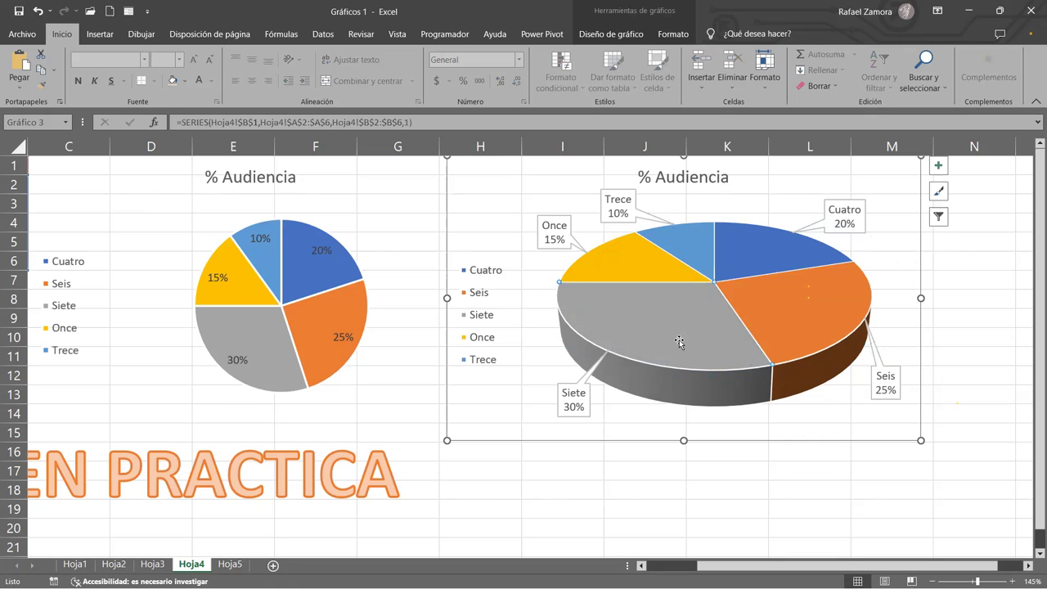
Try pulling out the Siete slice and exploding the whole 3D pie series, then restore them
drag(682, 344, 679, 342)
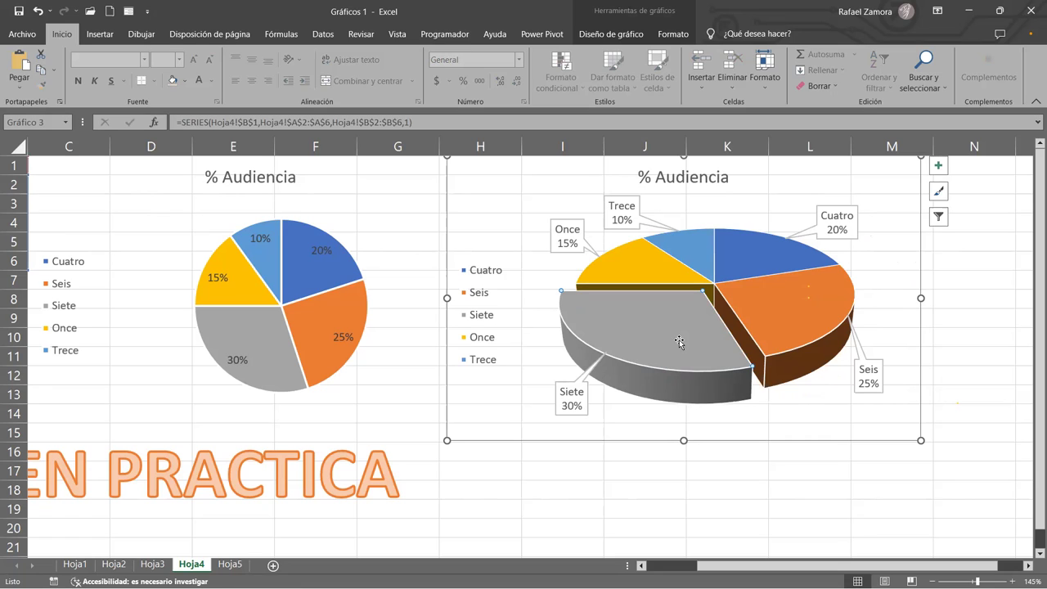
drag(678, 342, 700, 329)
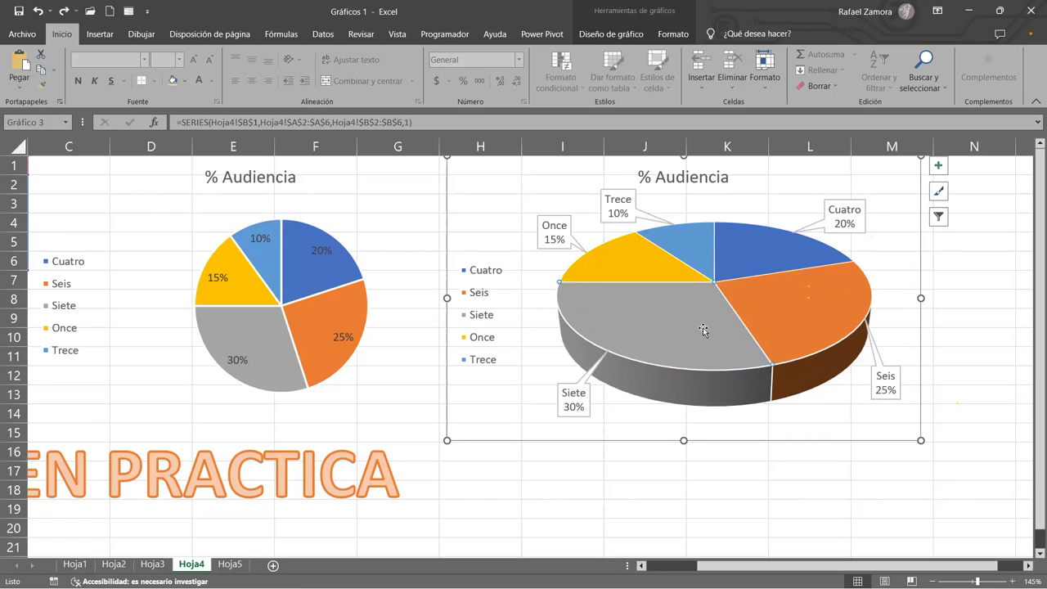
click(974, 317)
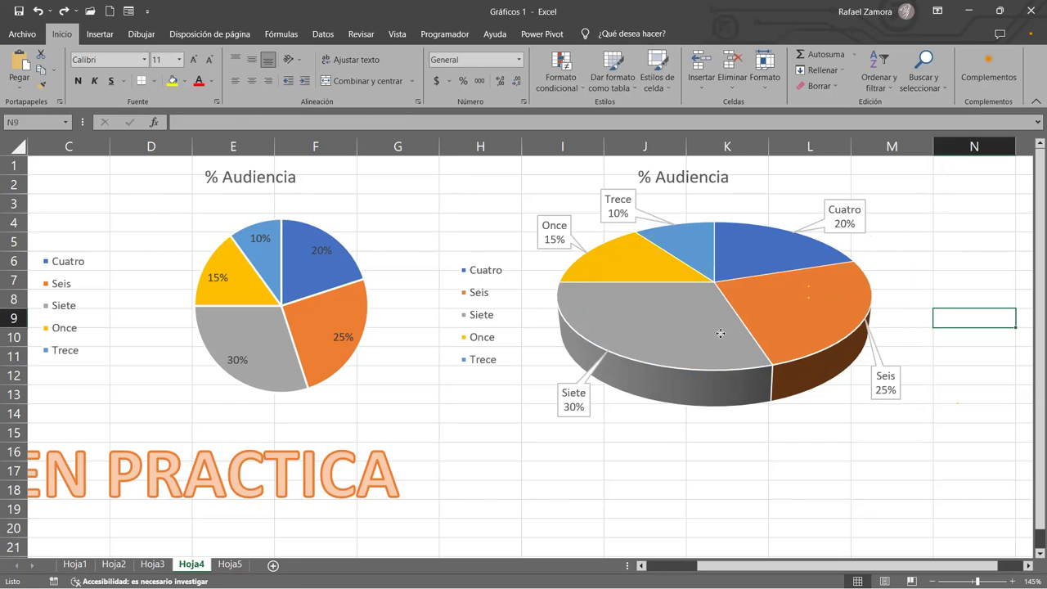
click(720, 333)
drag(720, 332, 740, 335)
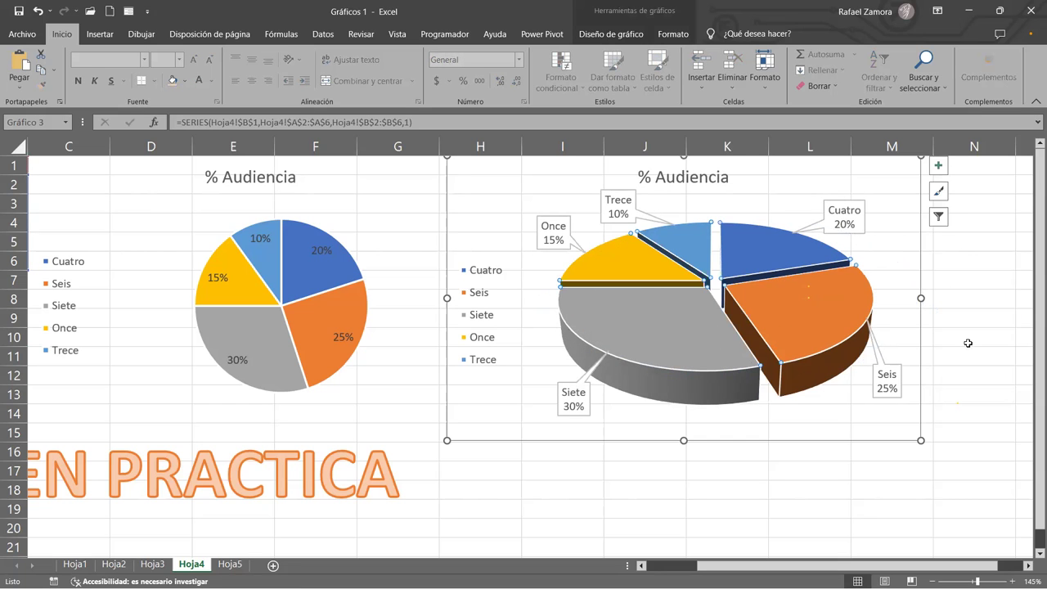
click(999, 341)
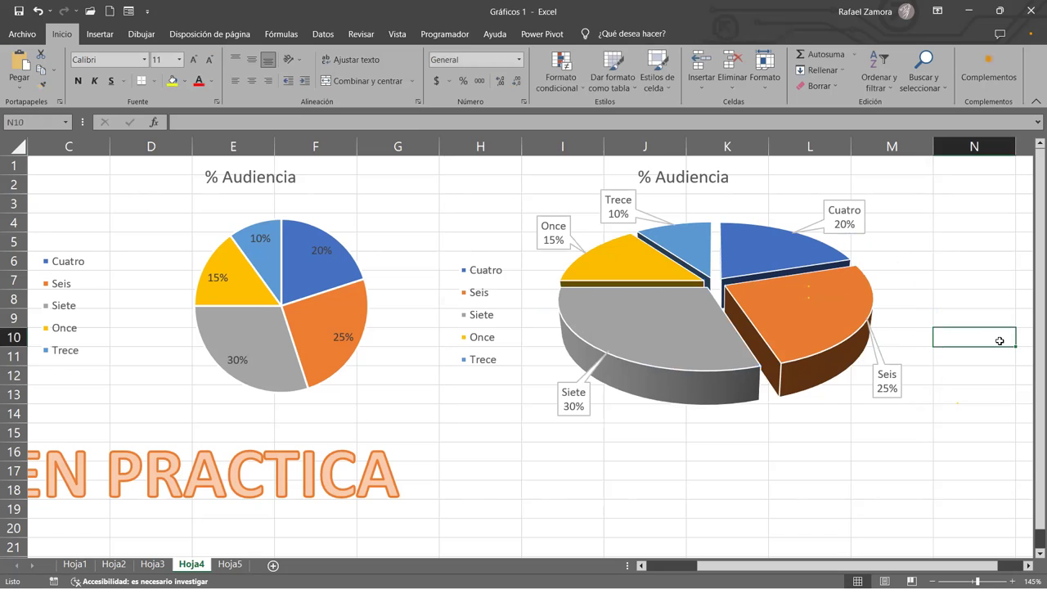
Select the Seis slice alone and drag it out of the 3D pie
click(1029, 565)
click(1028, 565)
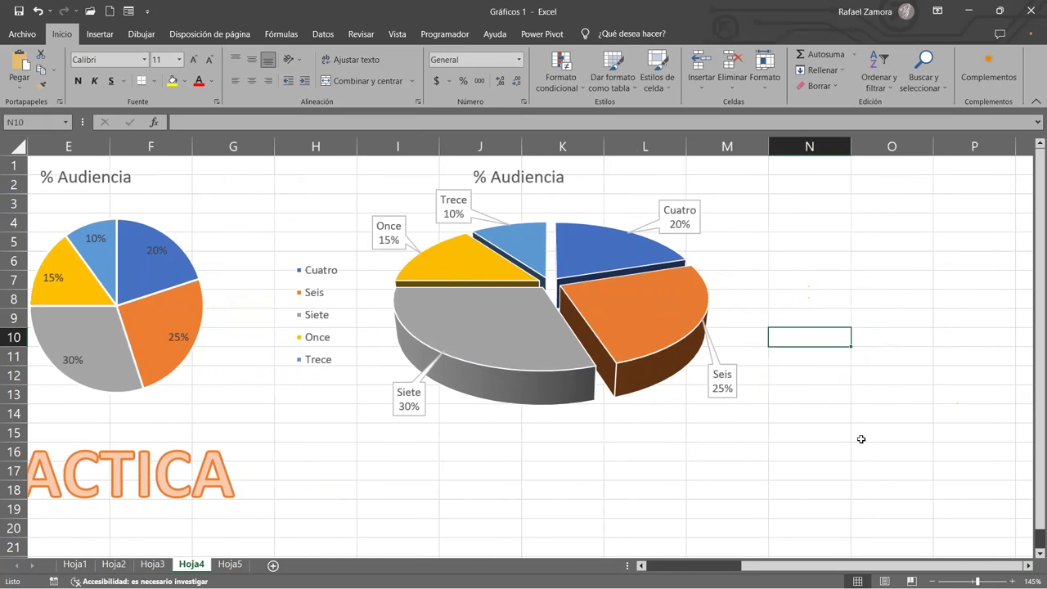
click(627, 342)
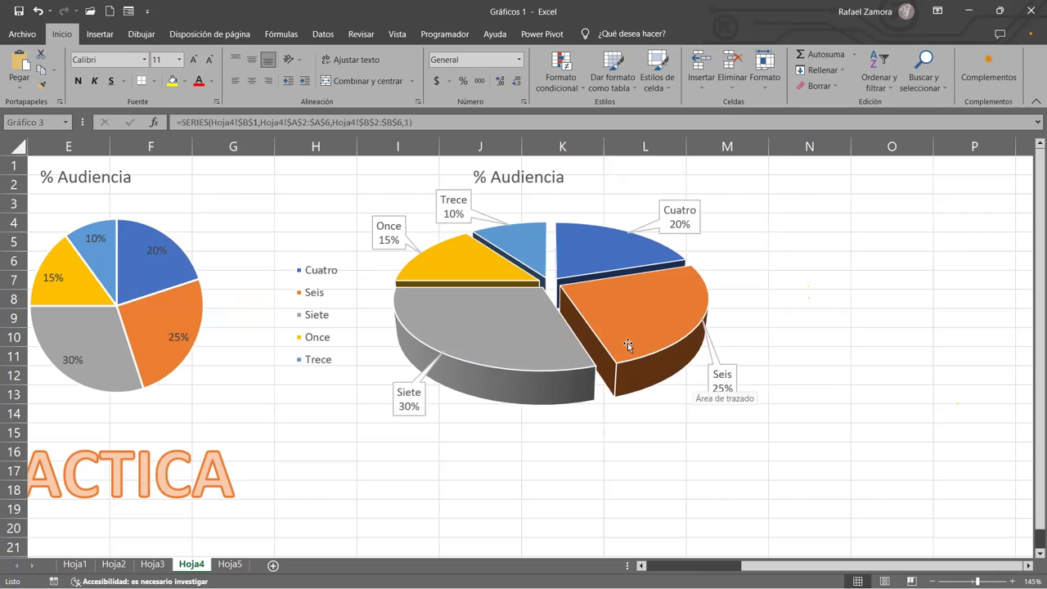
drag(627, 328, 637, 330)
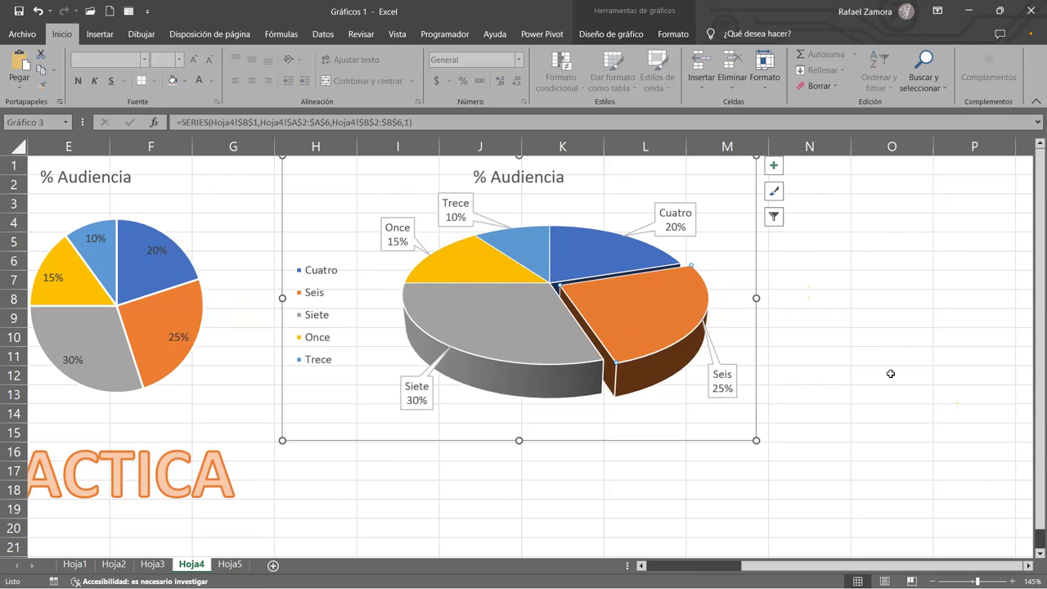
Open Formato de punto for the Seis slice on Relleno y línea, with the Formato ribbon showing
double_click(636, 313)
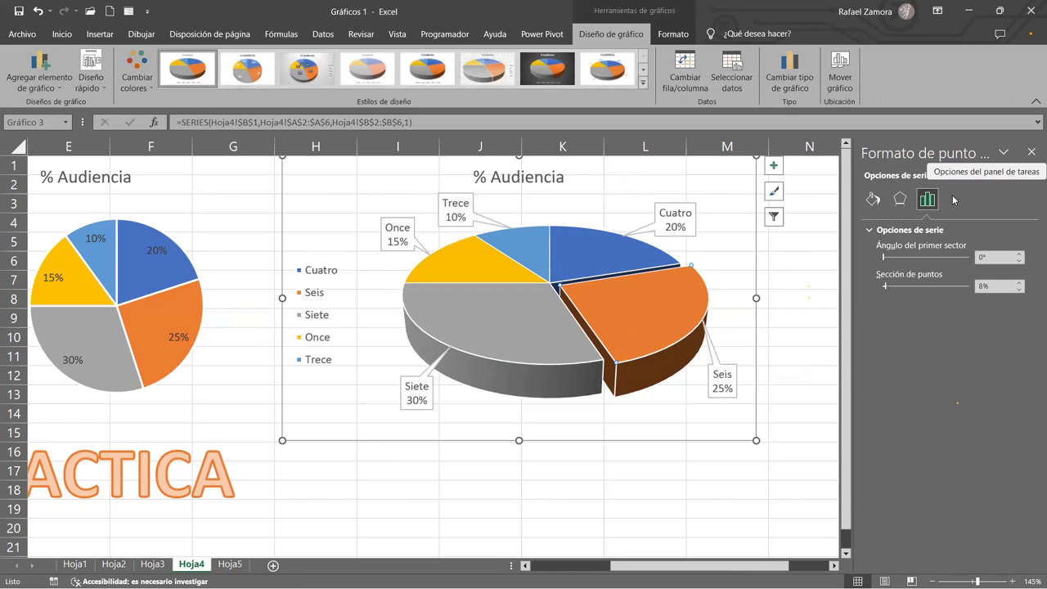
click(872, 200)
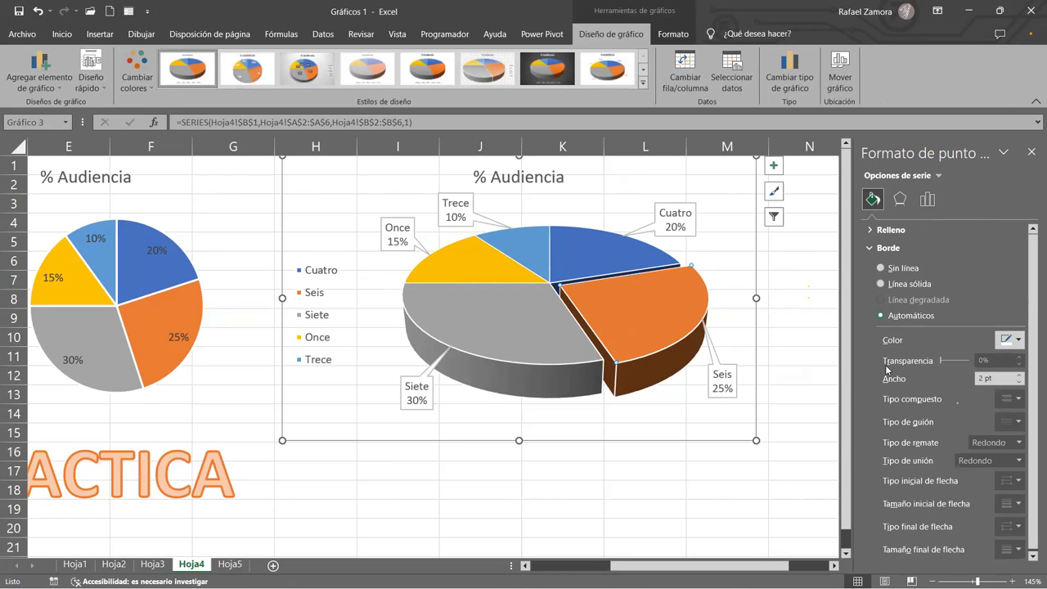
click(689, 37)
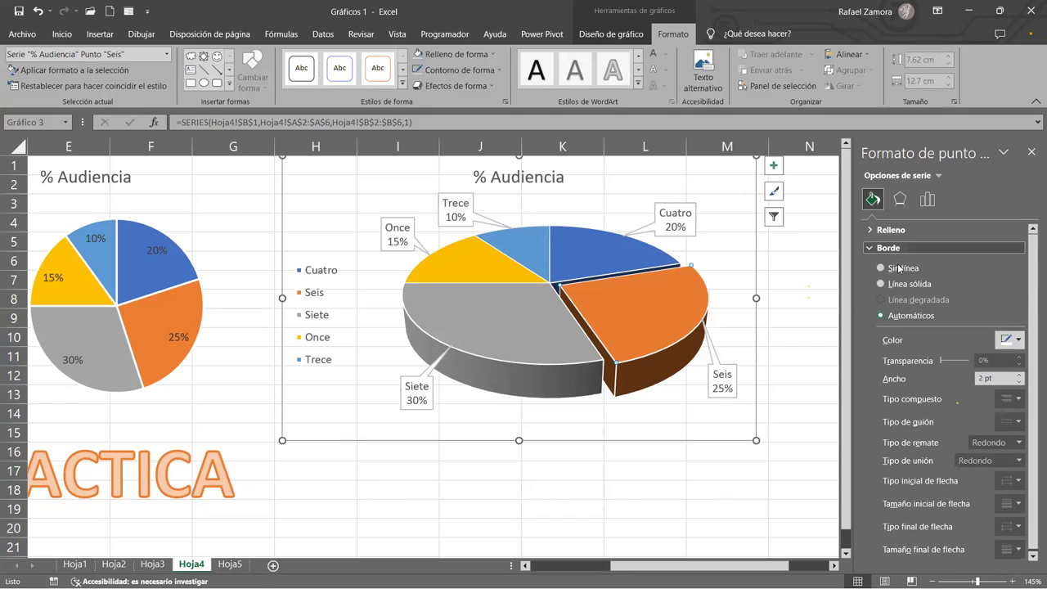
Give the Seis slice a solid bright green fill at 5% transparency
click(871, 248)
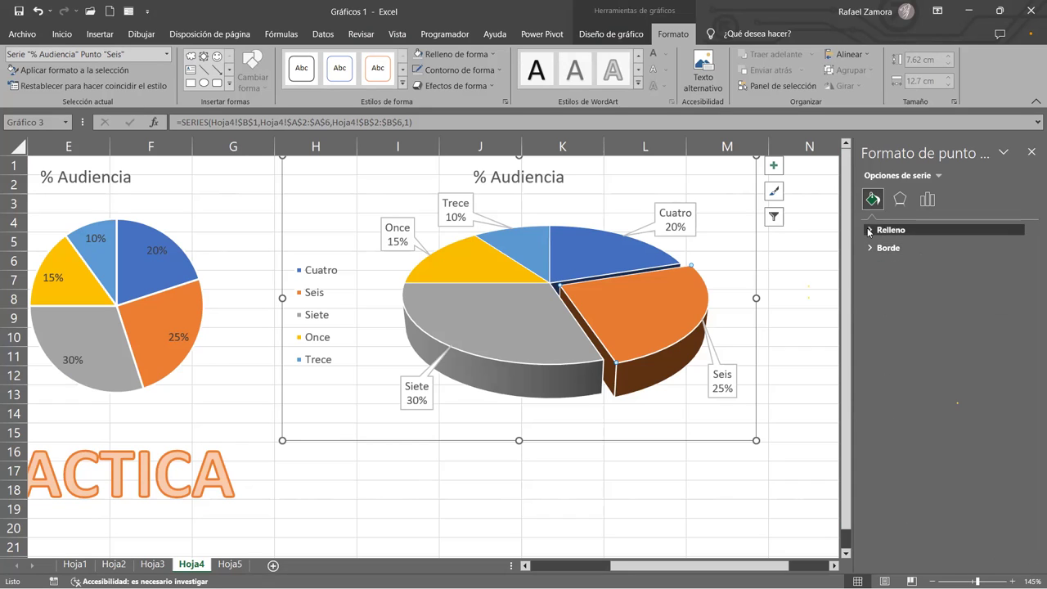
click(870, 230)
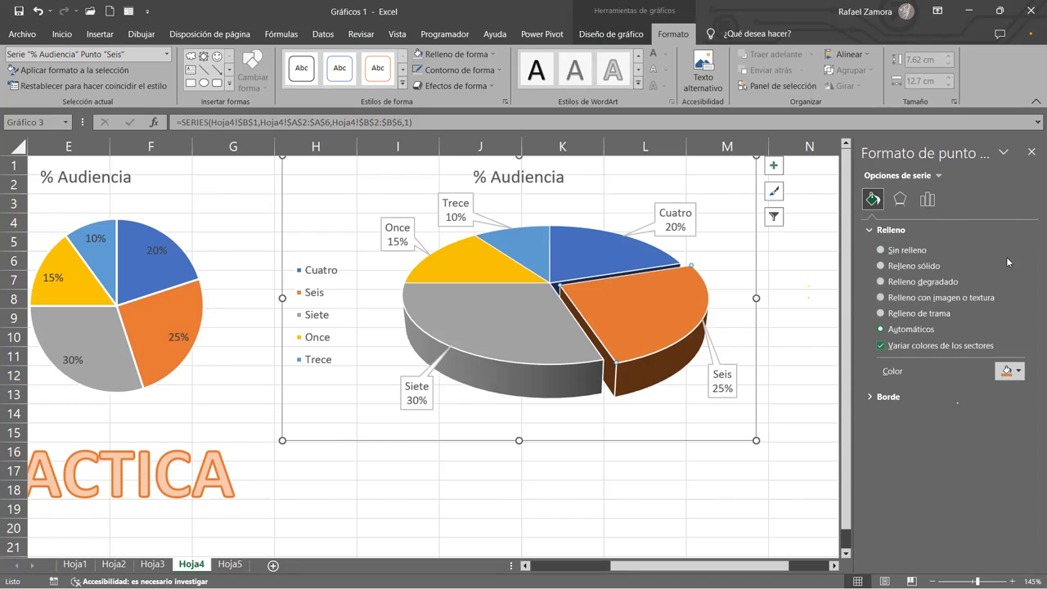
click(927, 265)
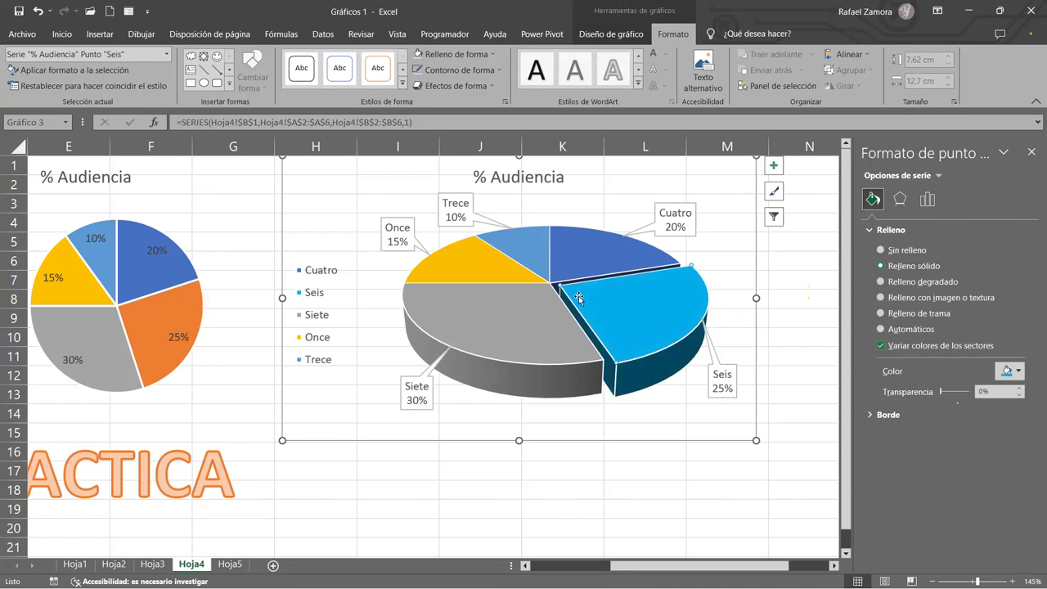
click(1012, 371)
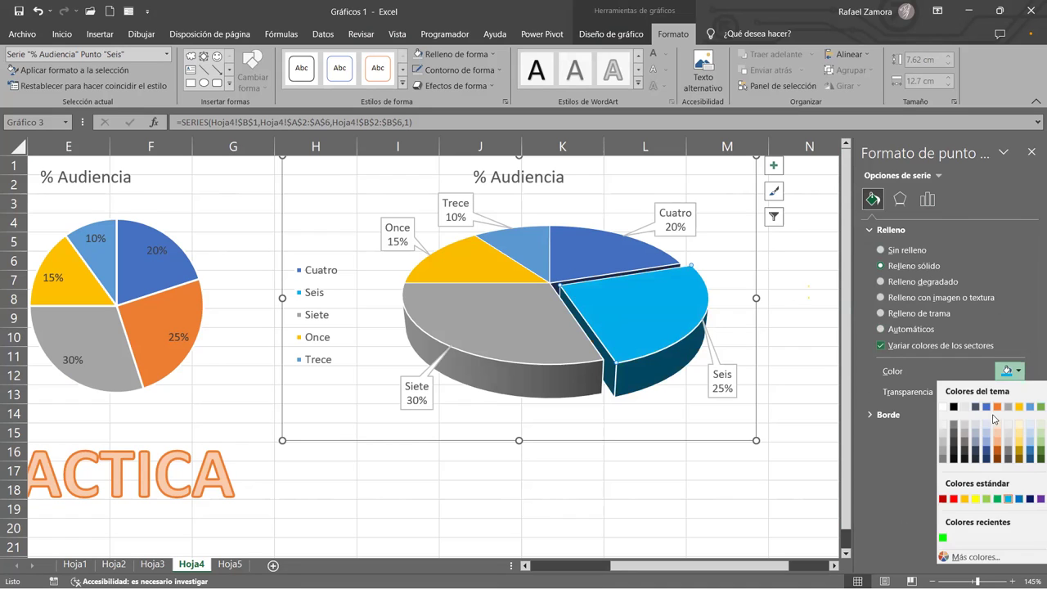
click(942, 538)
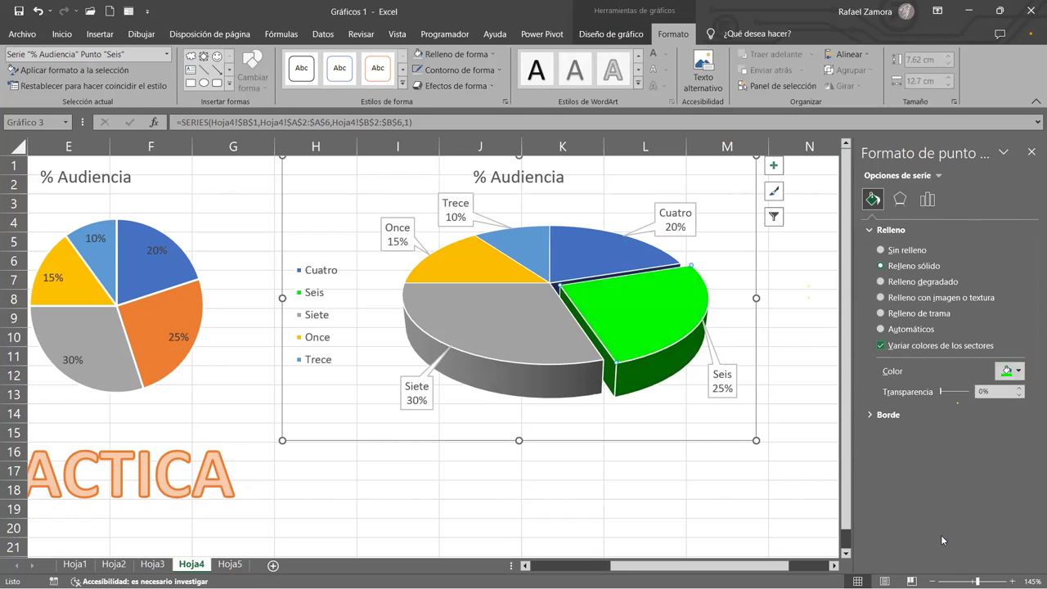
drag(944, 393, 942, 396)
Try a dark orange gradient on Seis (stops at 74% and 83%), then switch to pattern fill
click(931, 282)
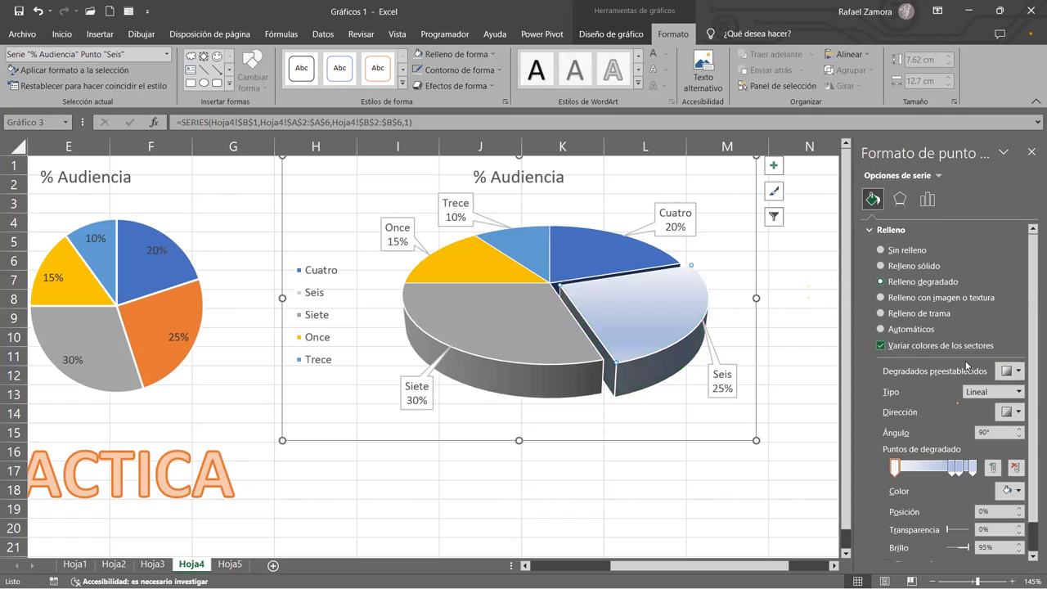
scroll(990, 405, down, 1)
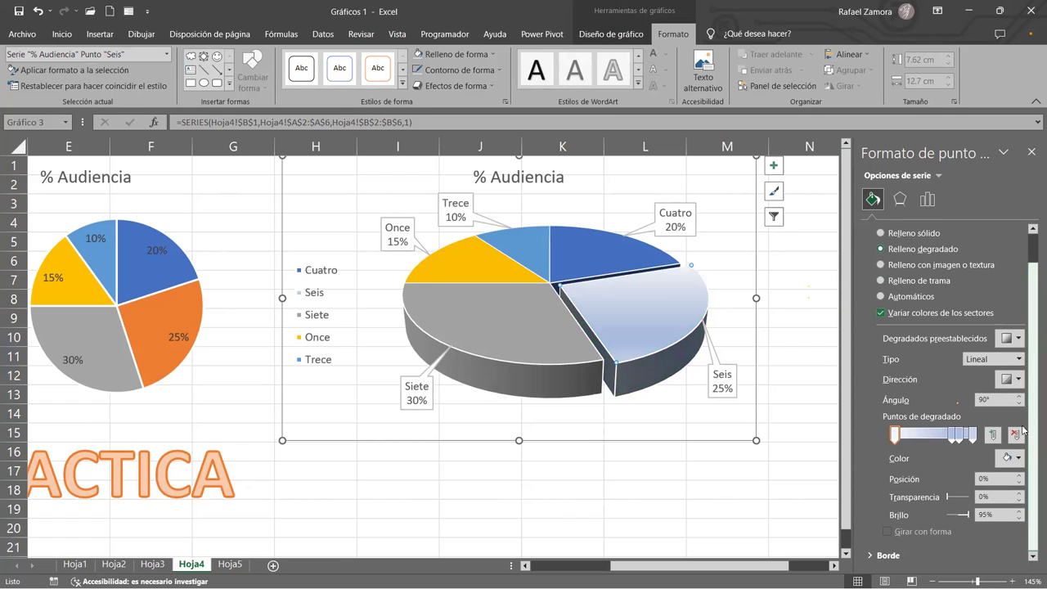
click(993, 435)
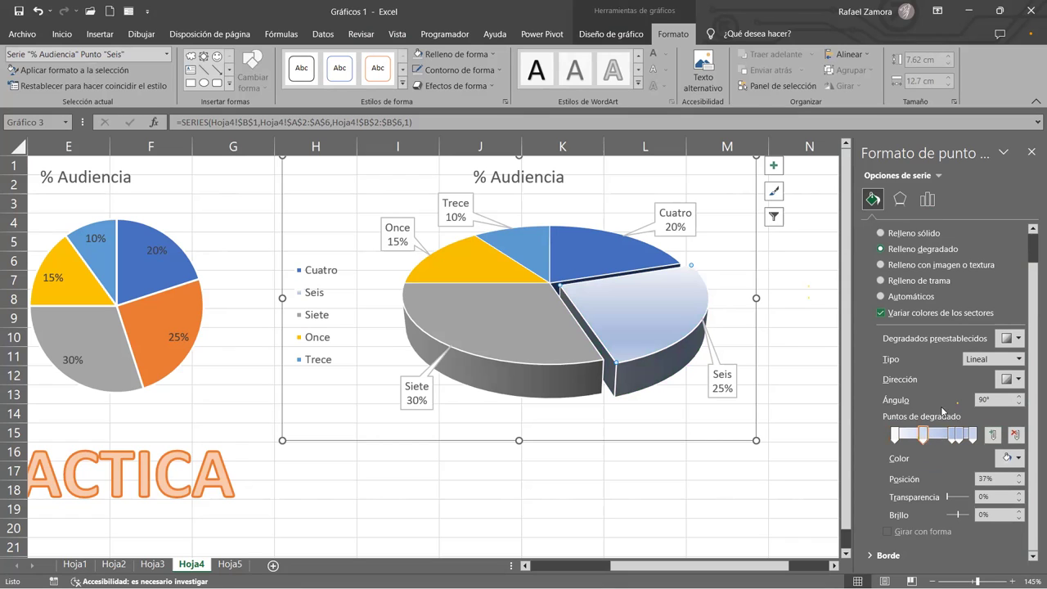
click(955, 436)
click(955, 435)
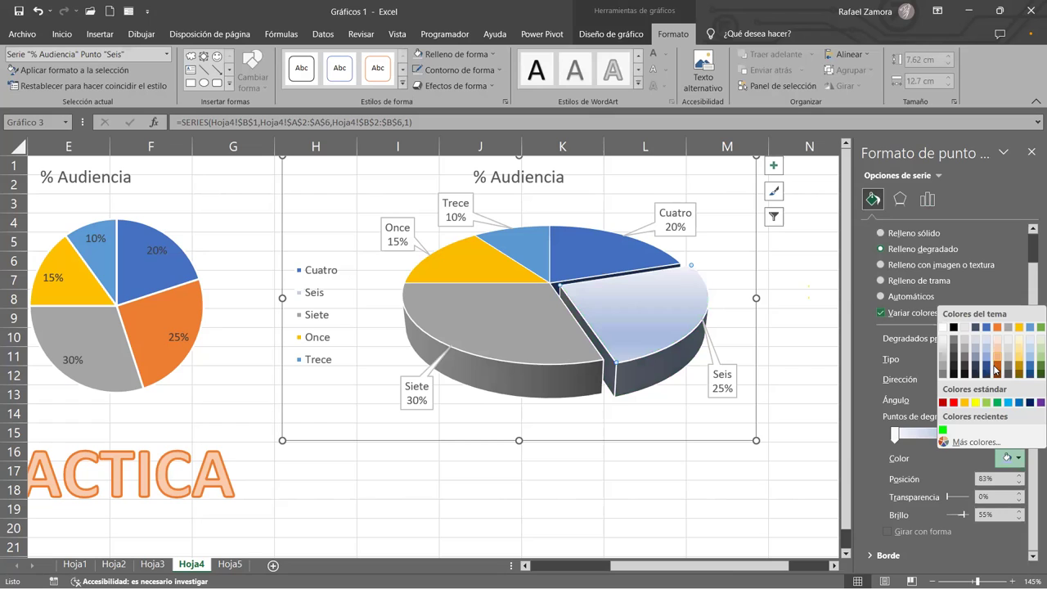
click(996, 370)
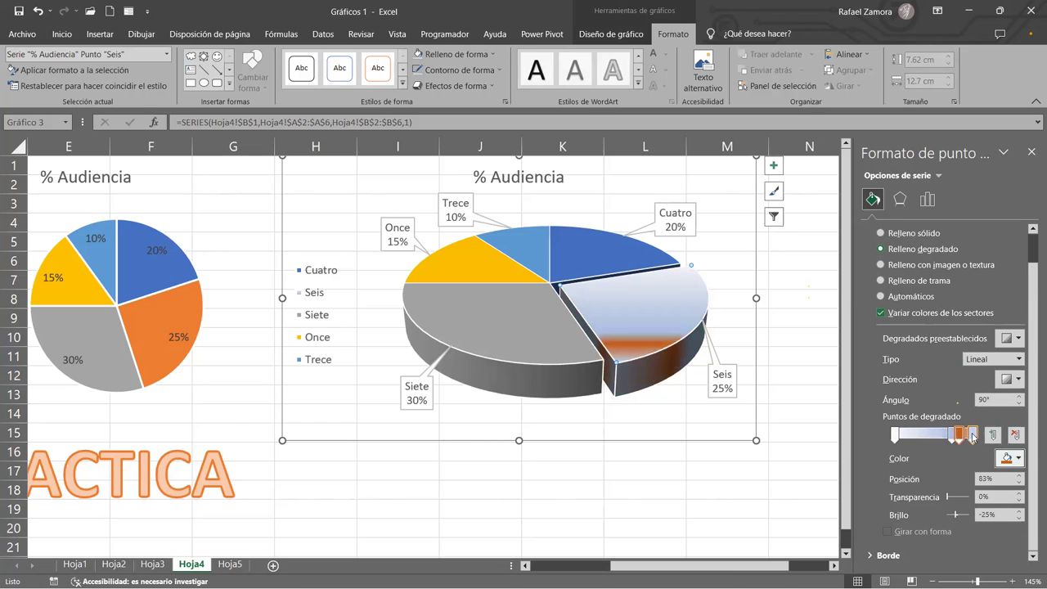
click(950, 435)
click(1020, 458)
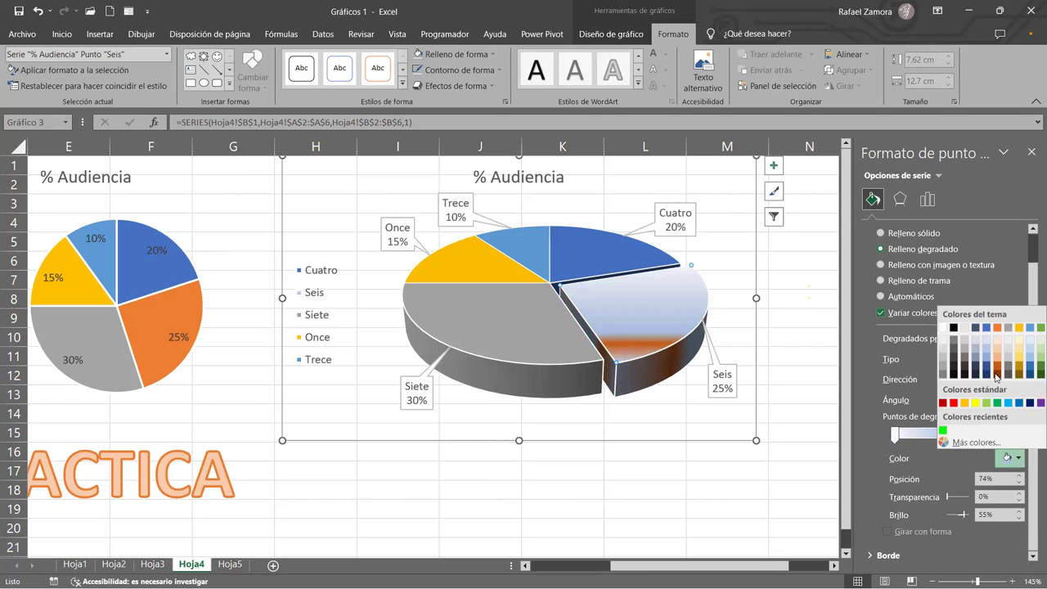
click(999, 372)
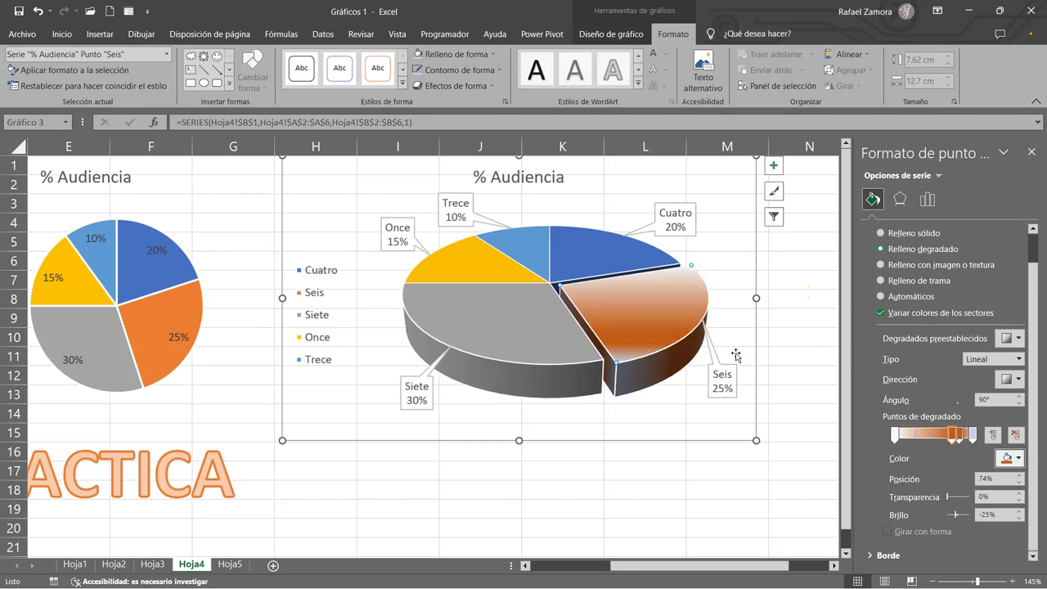
click(892, 284)
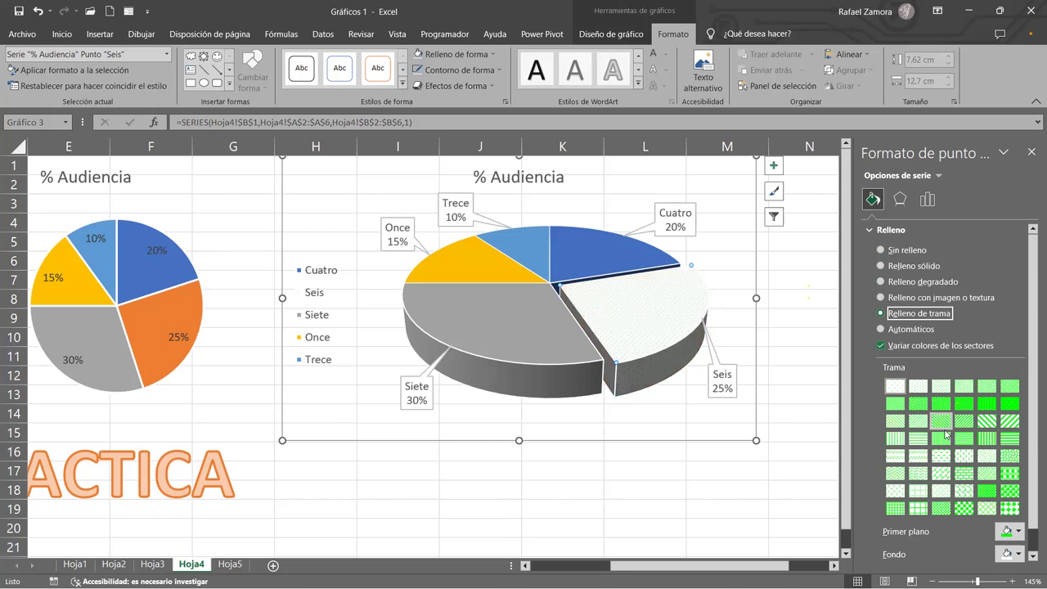
Try several Trama patterns on Seis, then set picture or texture fill and open Insertar imágenes
click(942, 404)
click(963, 403)
click(964, 439)
click(963, 456)
click(963, 472)
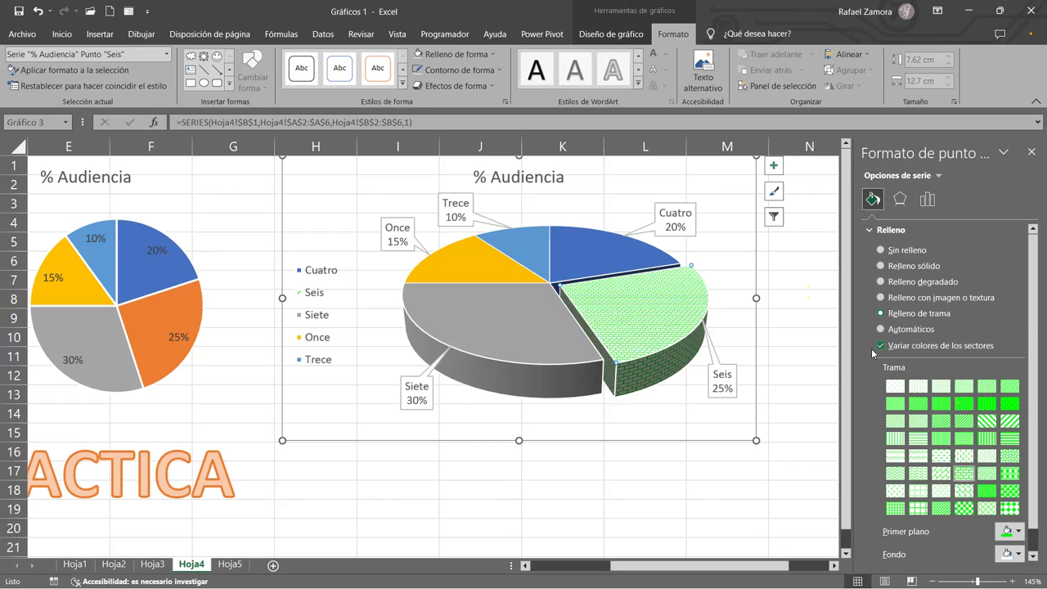
click(887, 298)
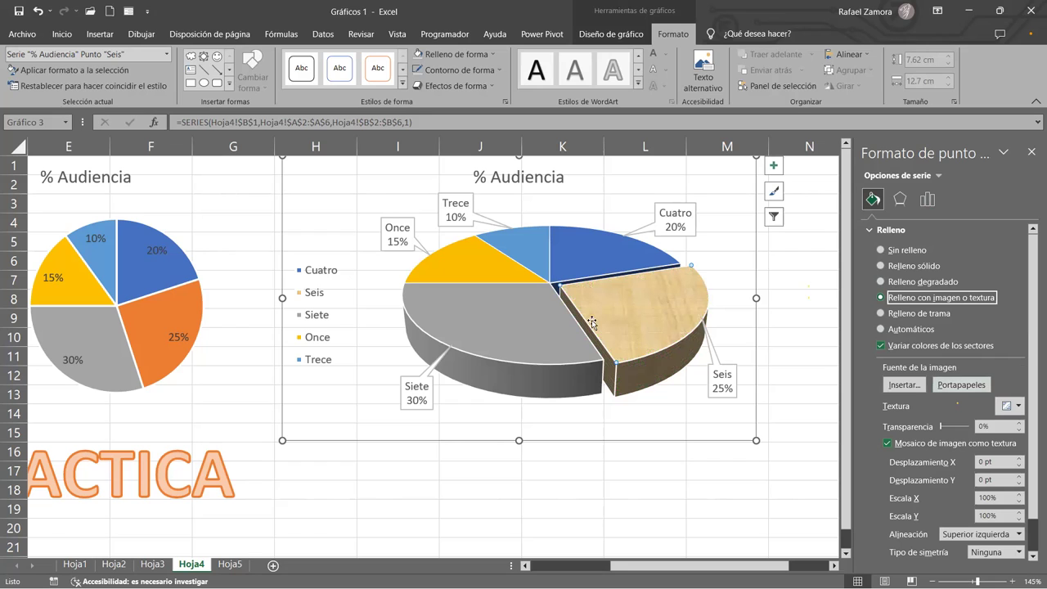
click(914, 386)
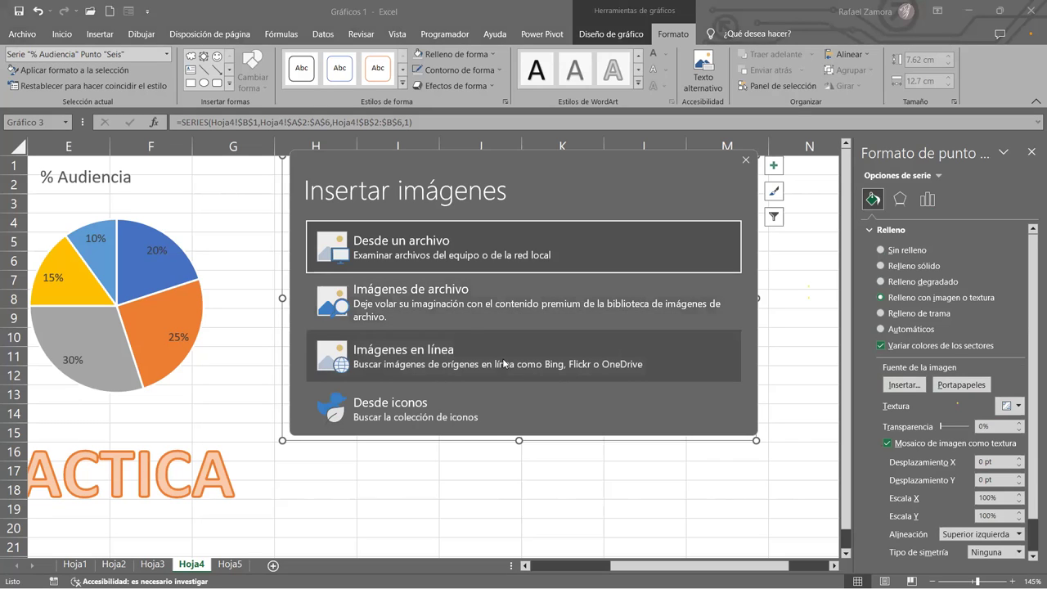
Fill the Seis slice with the sunset beach photo from the online Playa images
click(460, 339)
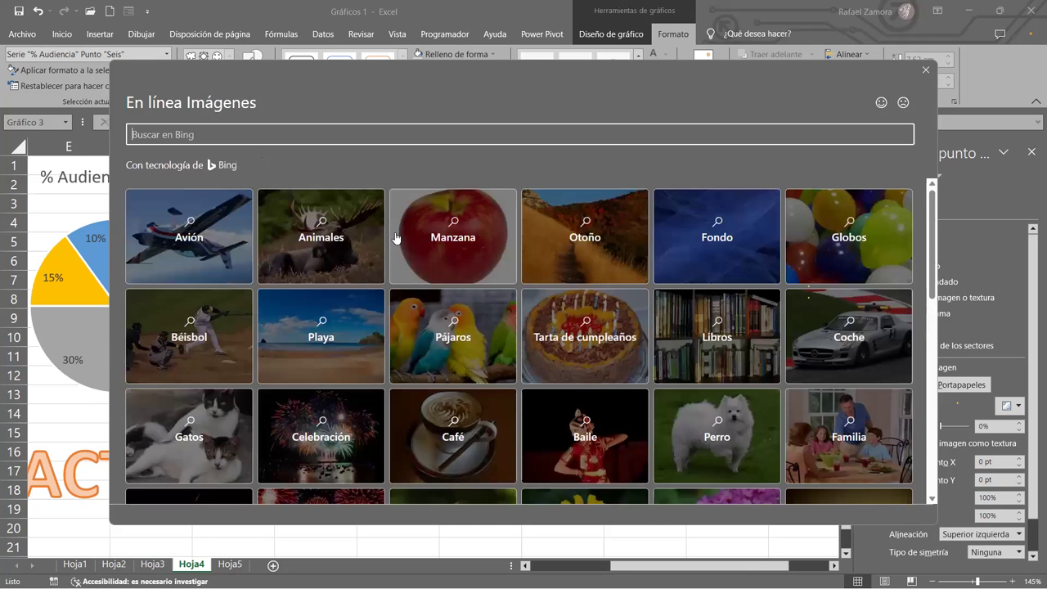
click(342, 342)
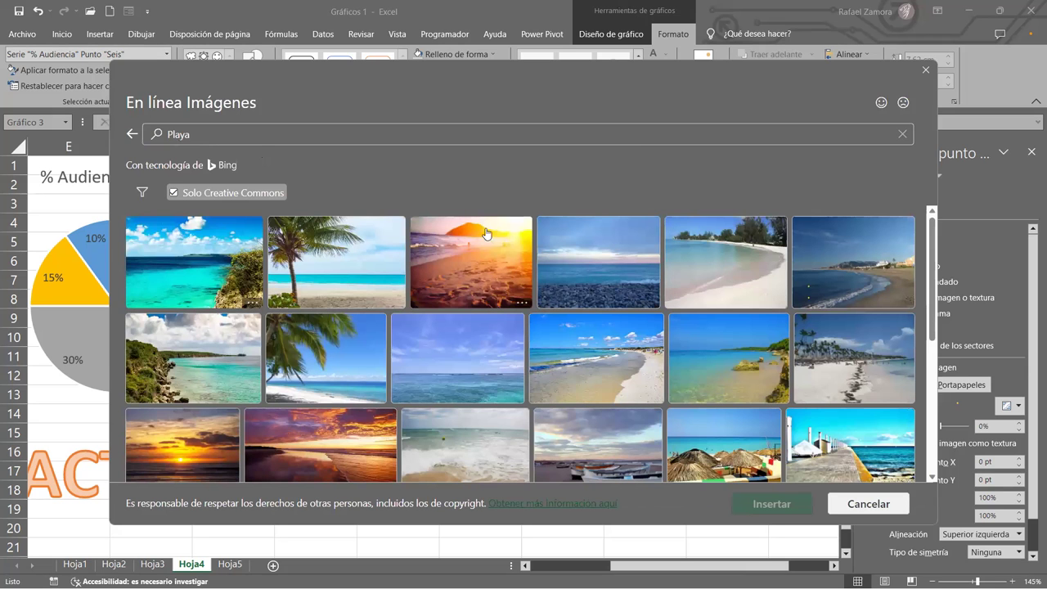
click(496, 245)
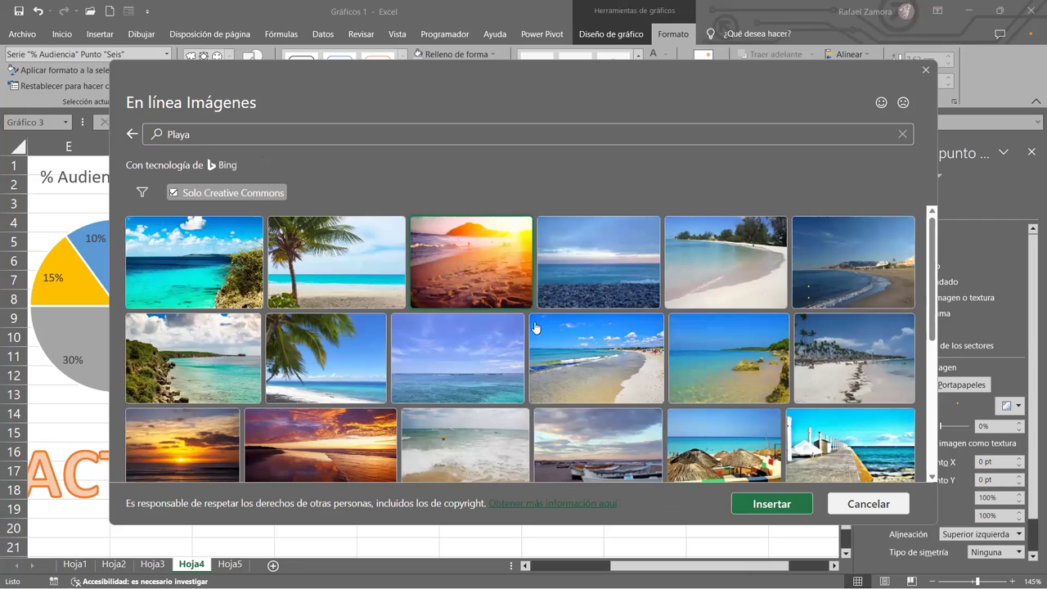
key(space)
key(space)
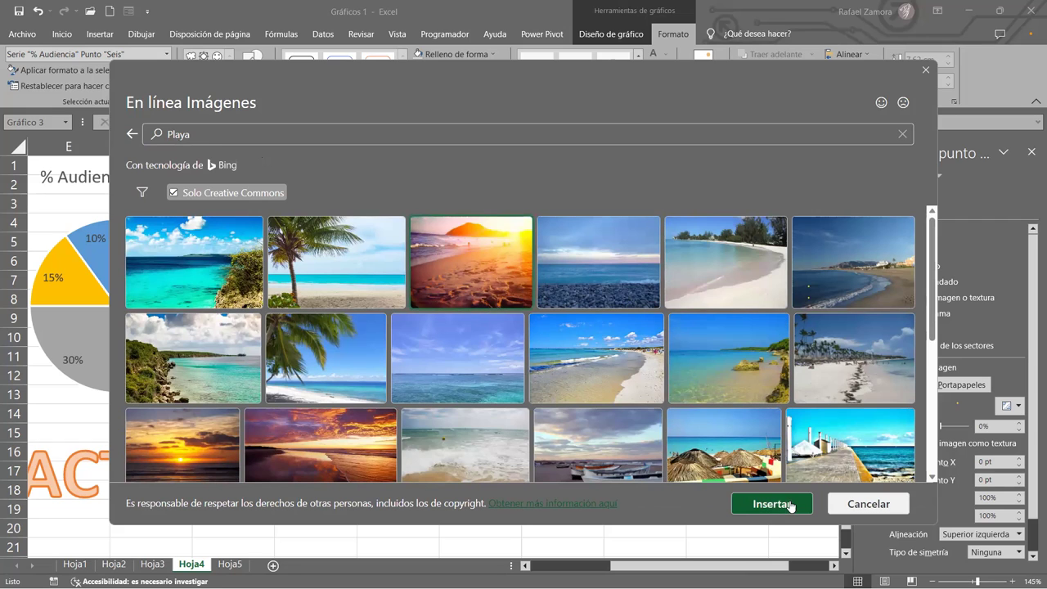
click(789, 507)
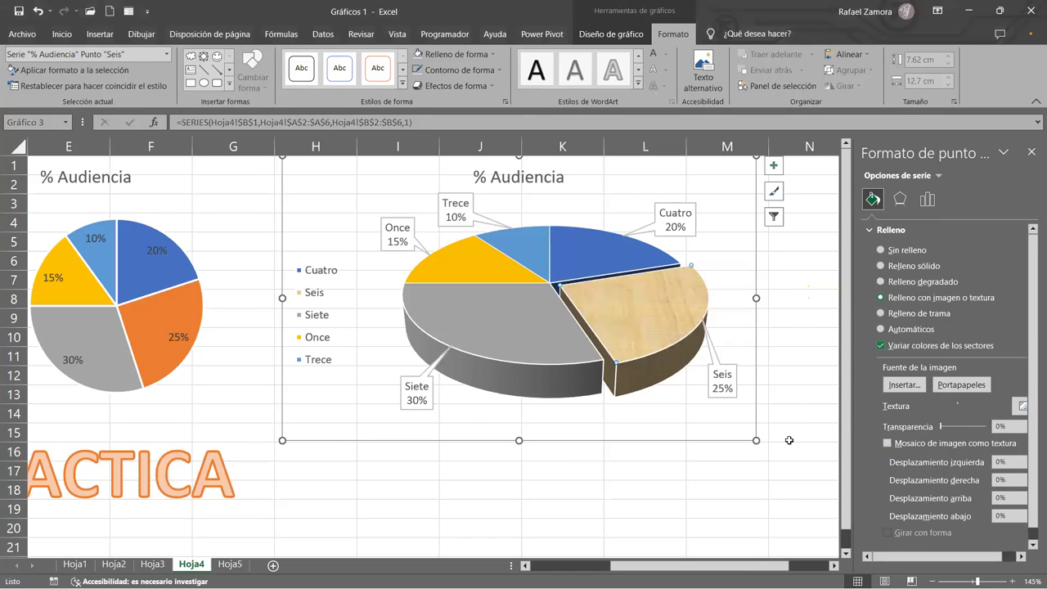
Select only the Siete slice and set it to Relleno con imagen o textura
click(799, 332)
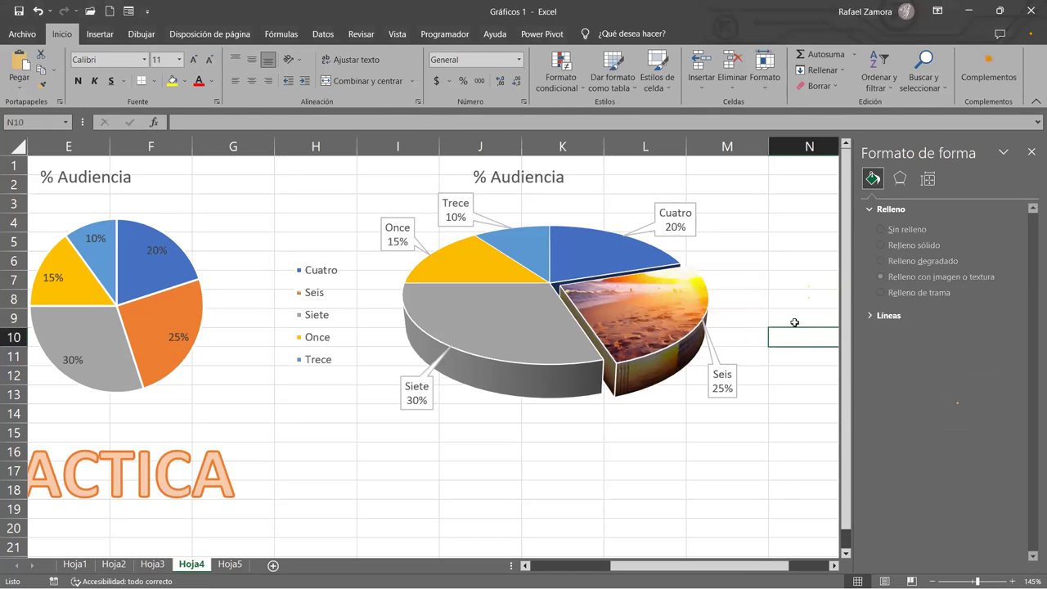
click(532, 318)
click(532, 318)
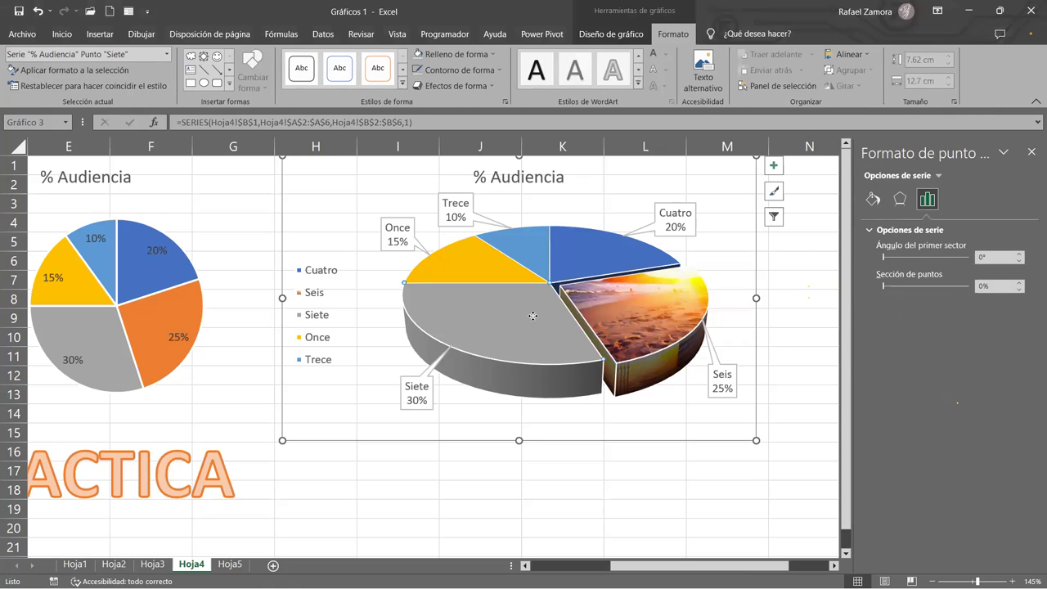
click(873, 198)
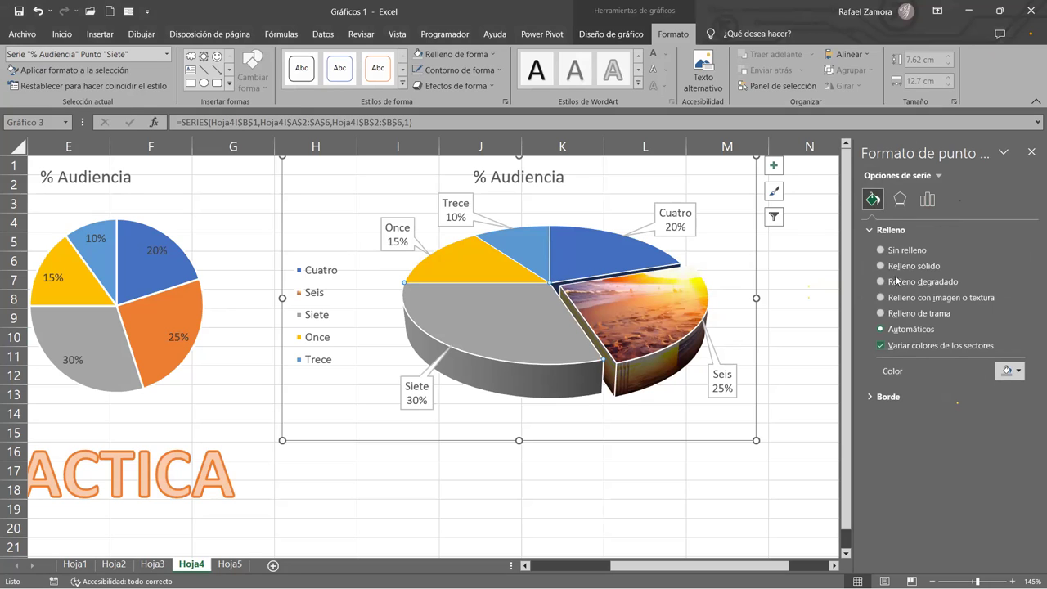
click(883, 297)
Fill the Siete slice with the airliner-against-blue-sky photo from the online Avión images
click(904, 385)
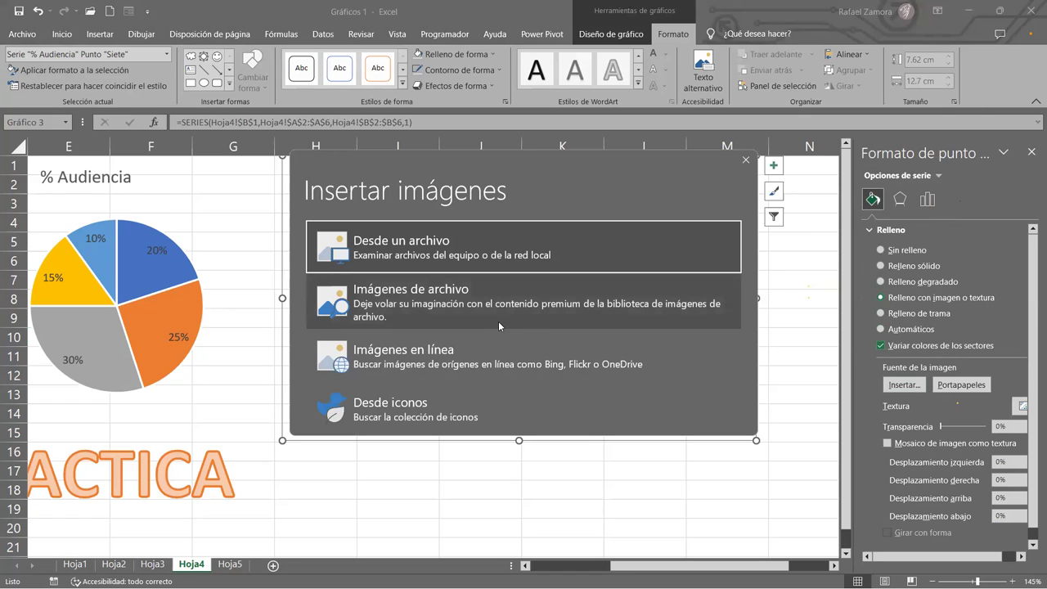
click(481, 349)
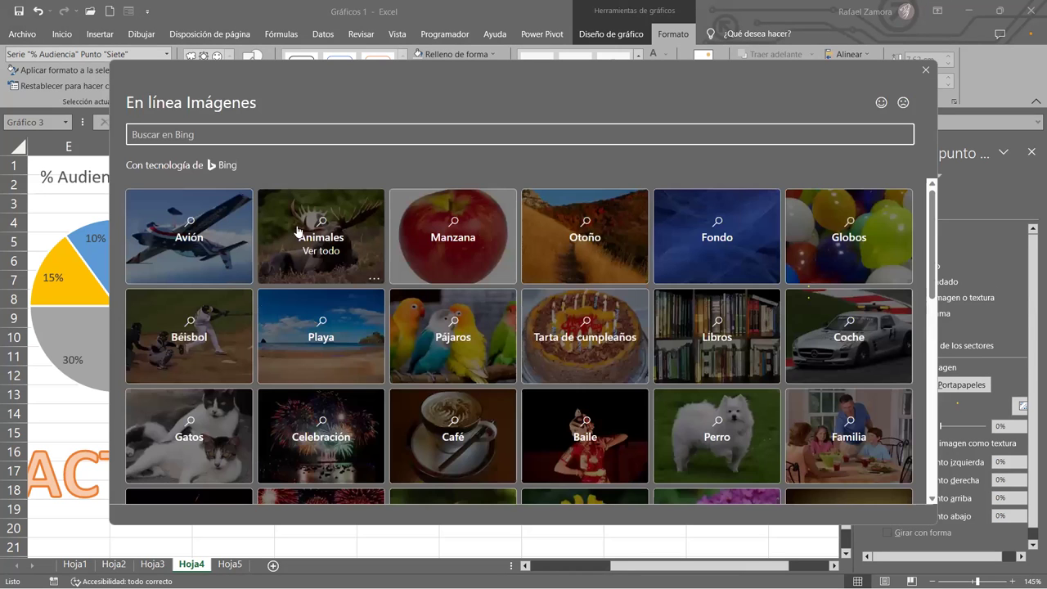
click(243, 206)
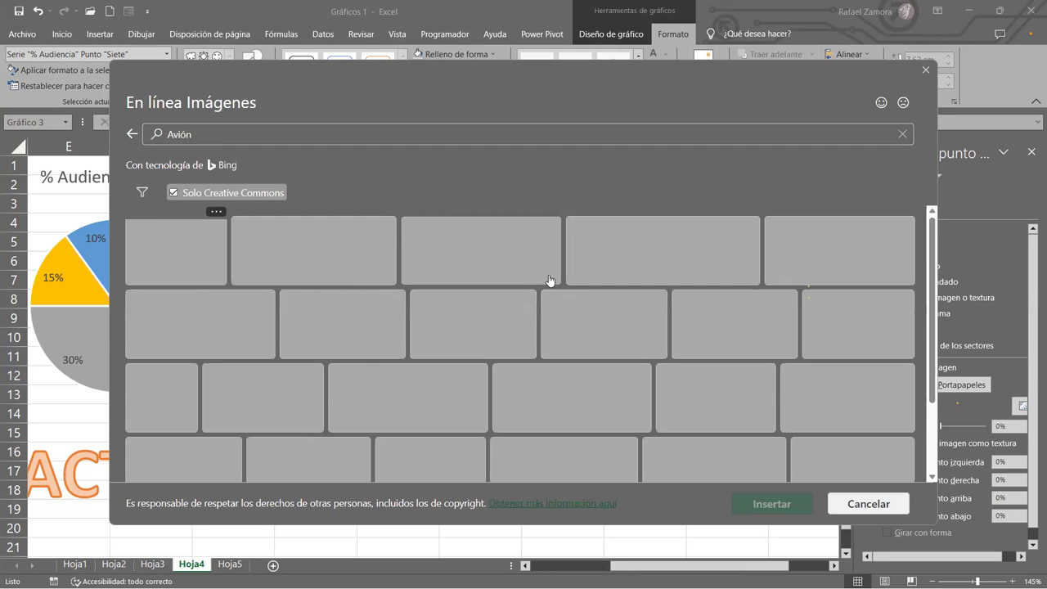
click(320, 286)
click(697, 252)
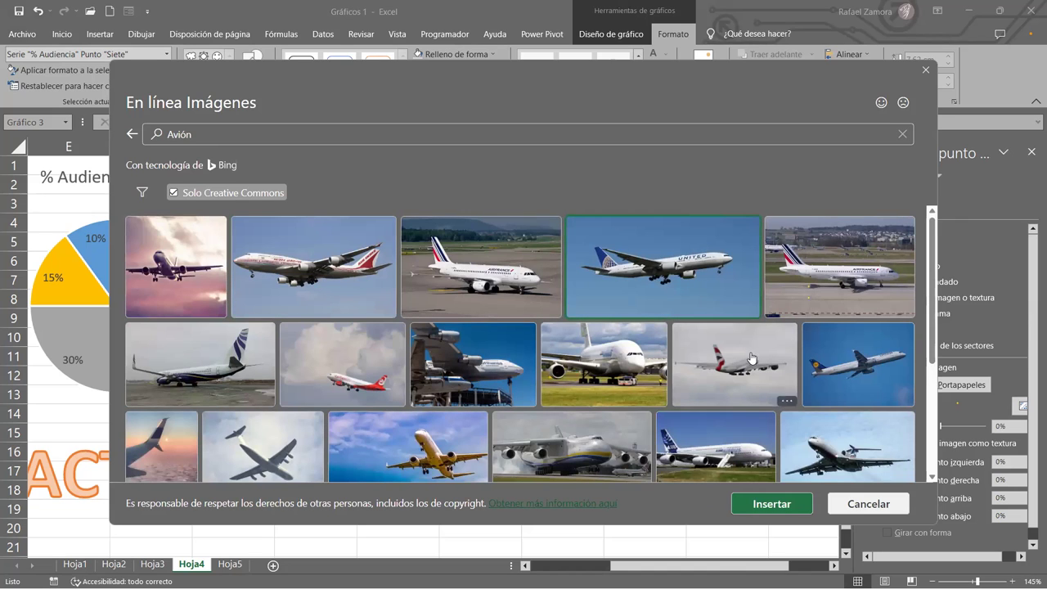
click(776, 505)
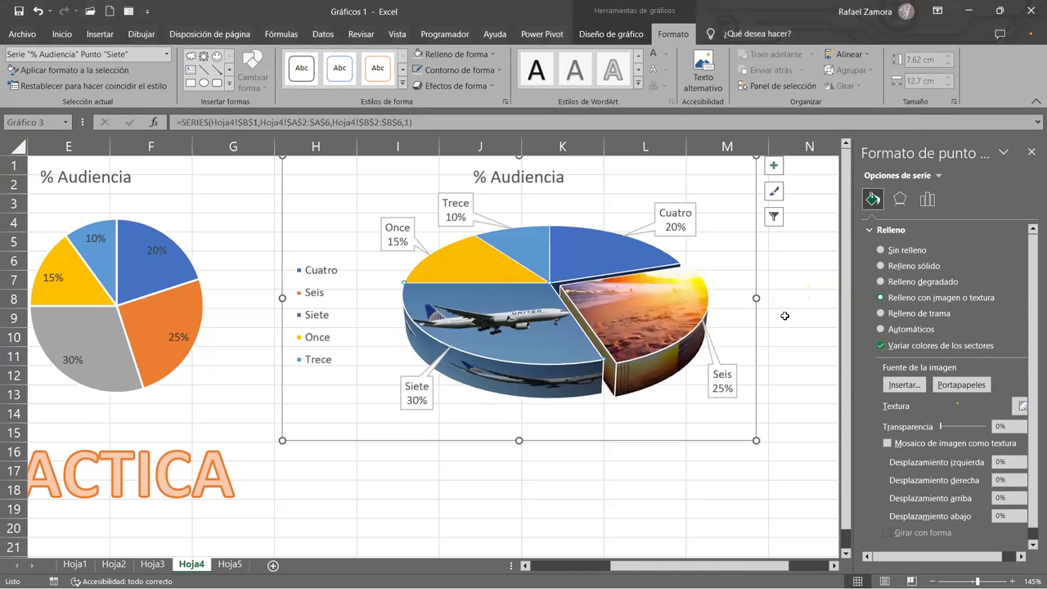
click(772, 263)
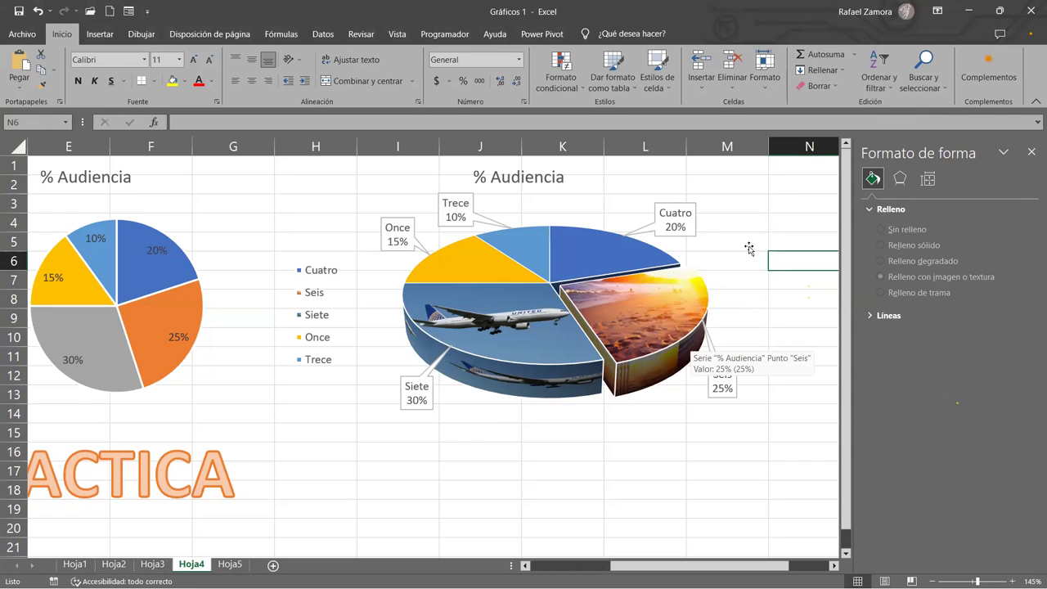
Close the Formato de forma pane and scroll Hoja4 left to show column B beside both pies
click(1031, 151)
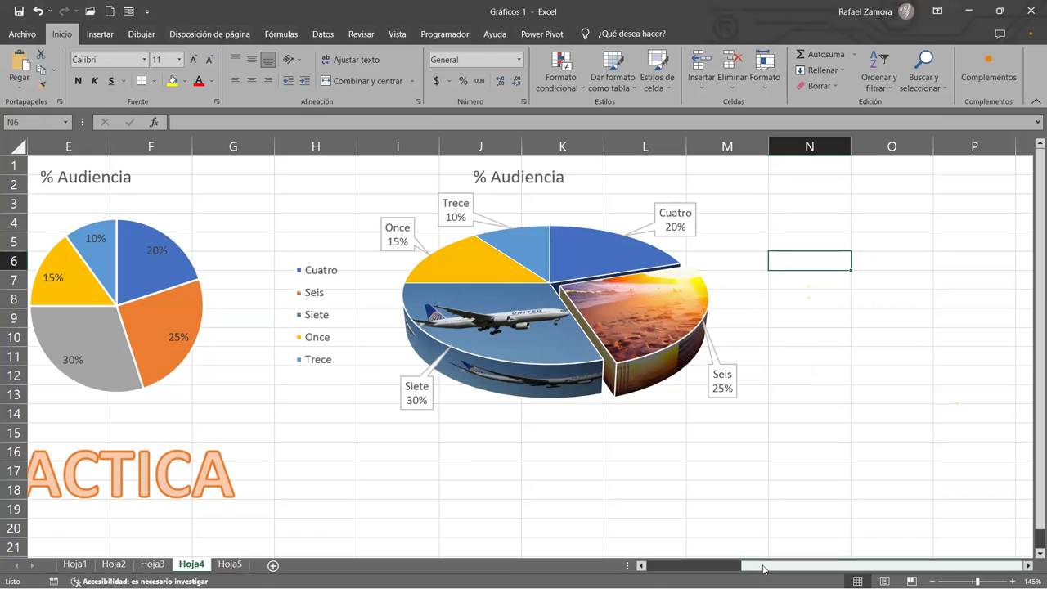
scroll(765, 571, left, 3)
scroll(711, 504, left, 1)
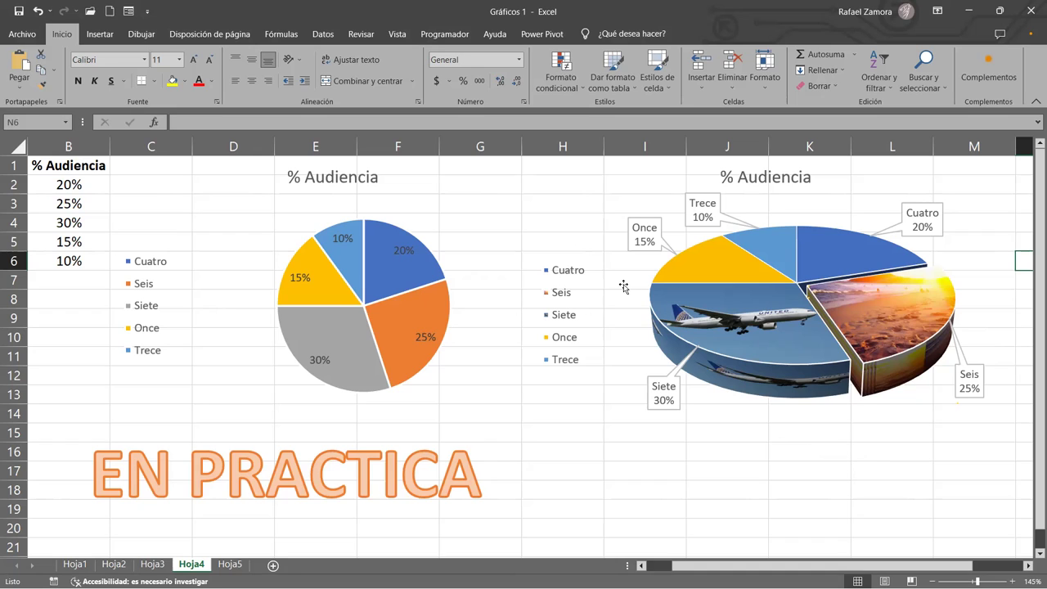
click(695, 456)
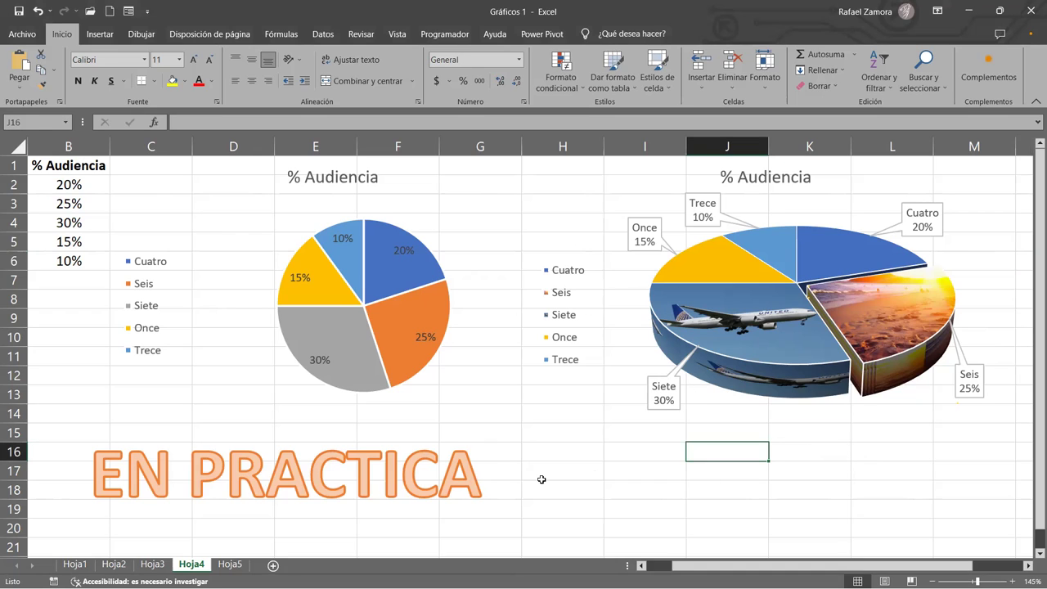